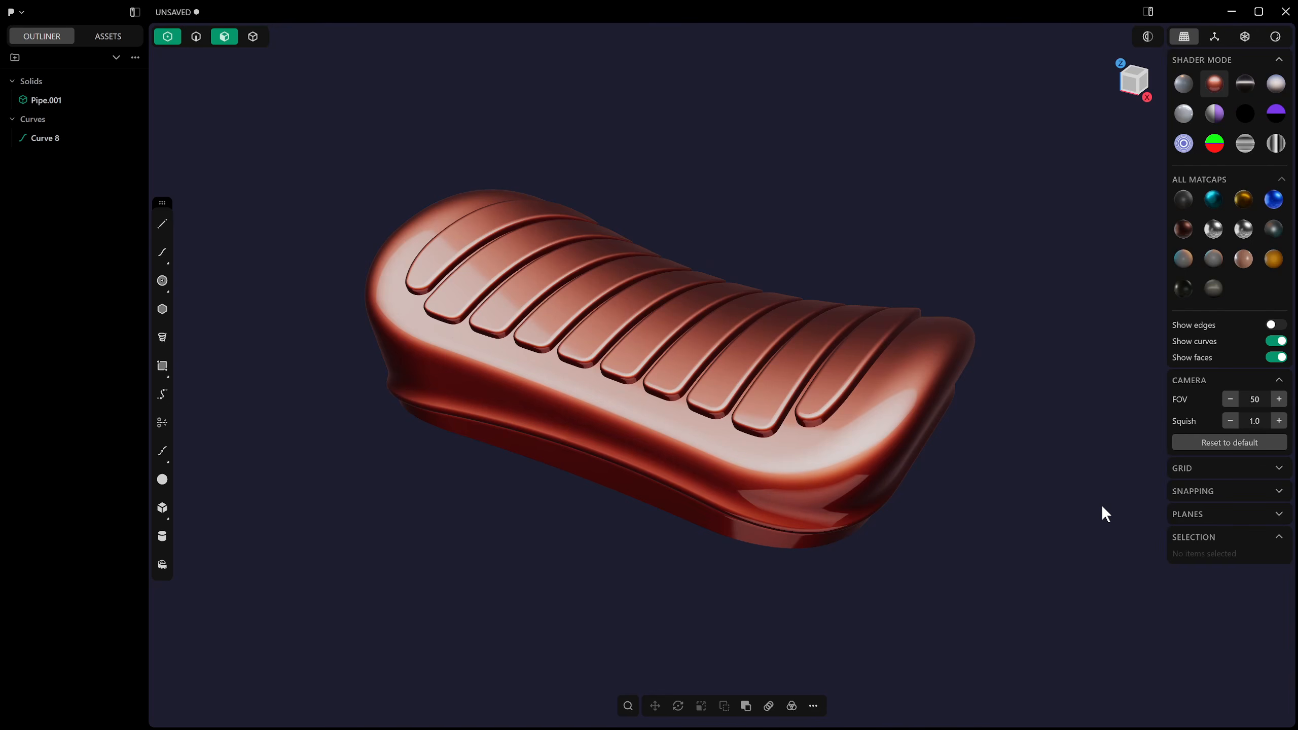
pyautogui.keyDown('shift'); pyautogui.moveTo(970, 463); pyautogui.dragTo(940, 554, button='middle'); pyautogui.keyUp('shift')
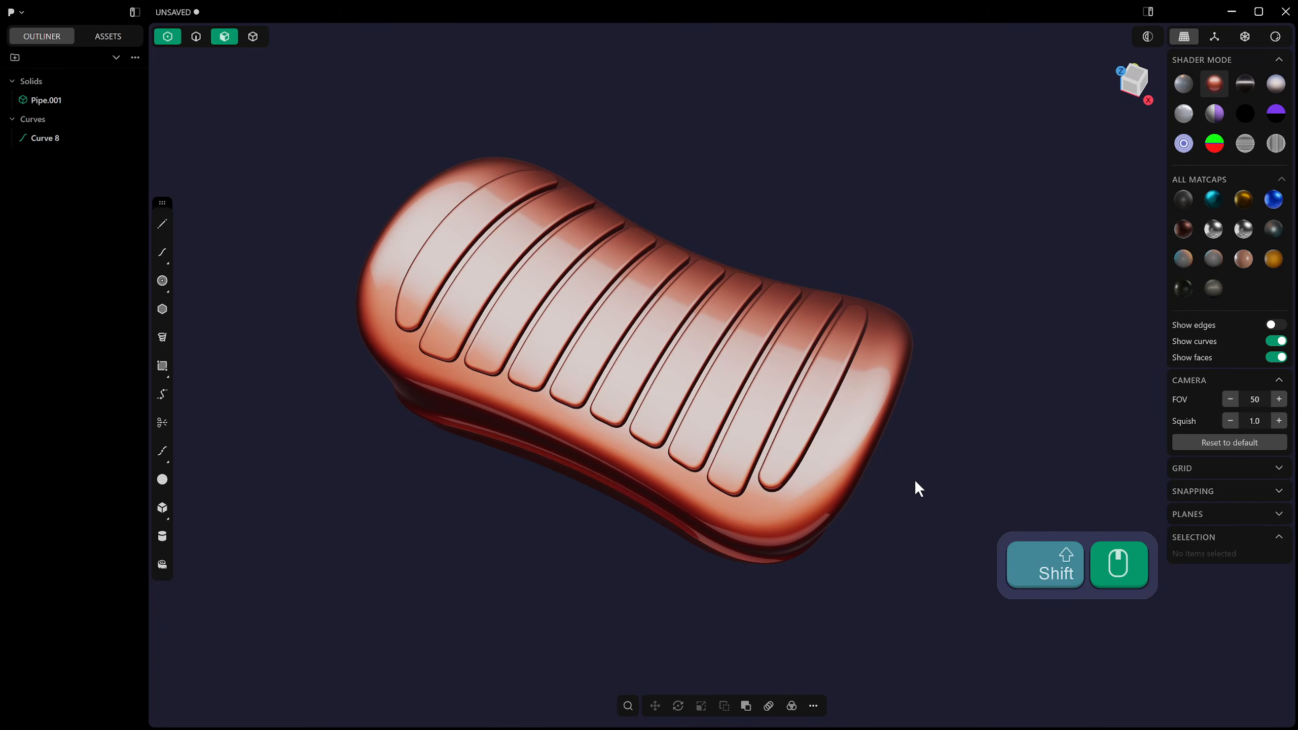
pyautogui.keyDown('shift'); pyautogui.moveTo(915, 483); pyautogui.dragTo(917, 453, button='middle'); pyautogui.keyUp('shift')
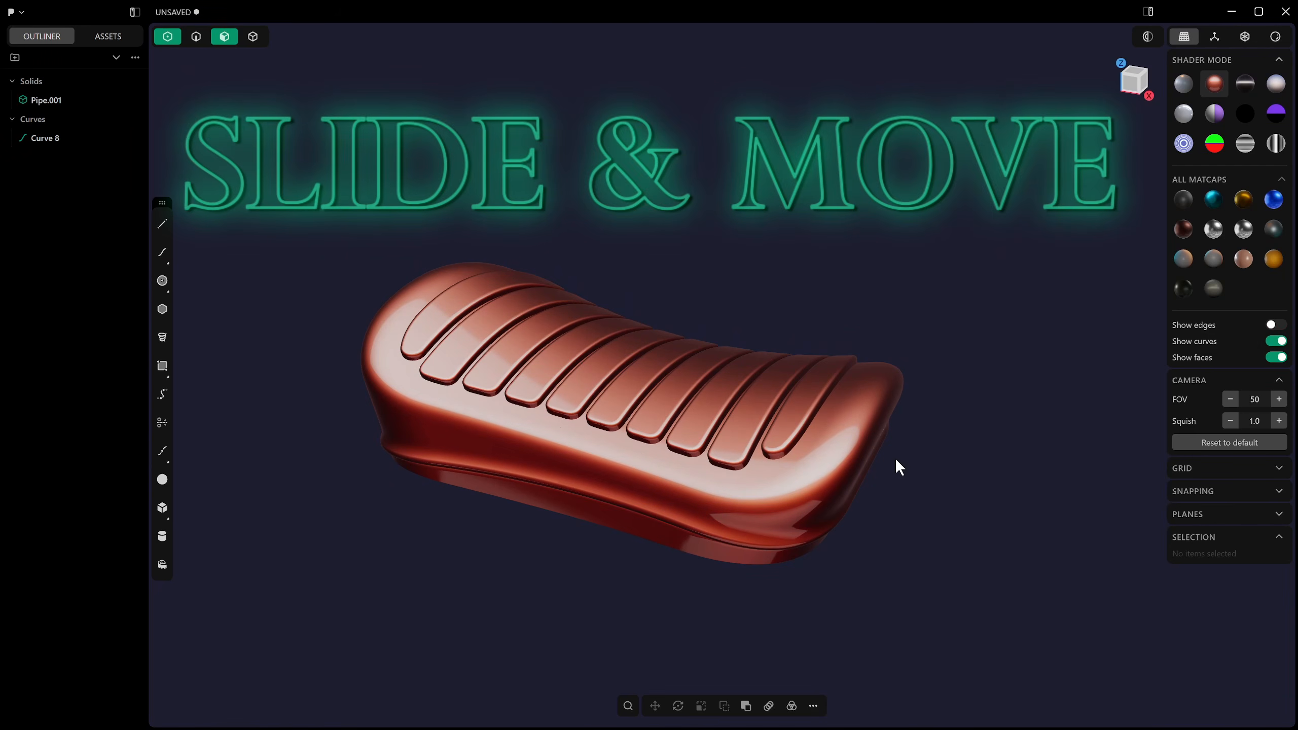
pyautogui.scroll(-2, 897, 462)
pyautogui.keyDown('shift'); pyautogui.moveTo(898, 458); pyautogui.dragTo(986, 385, button='middle'); pyautogui.keyUp('shift')
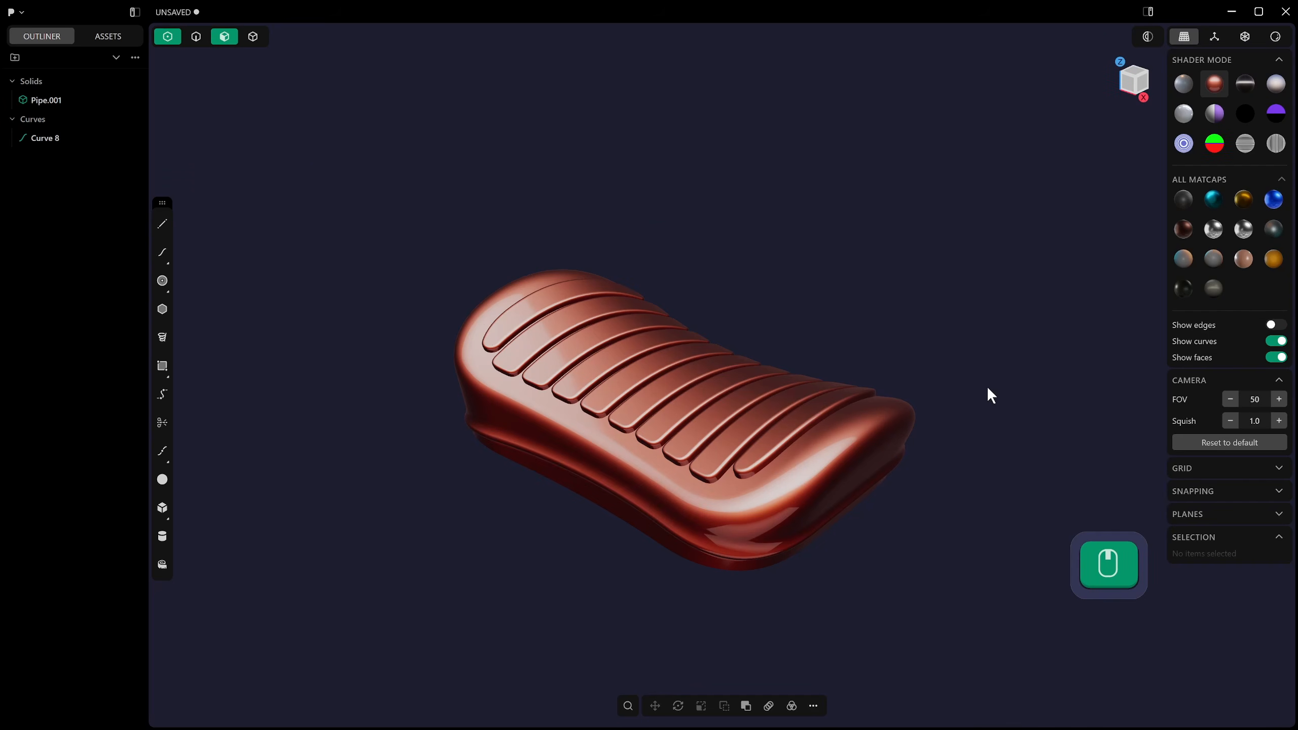
pyautogui.moveTo(930, 560); pyautogui.dragTo(770, 466, button='middle')
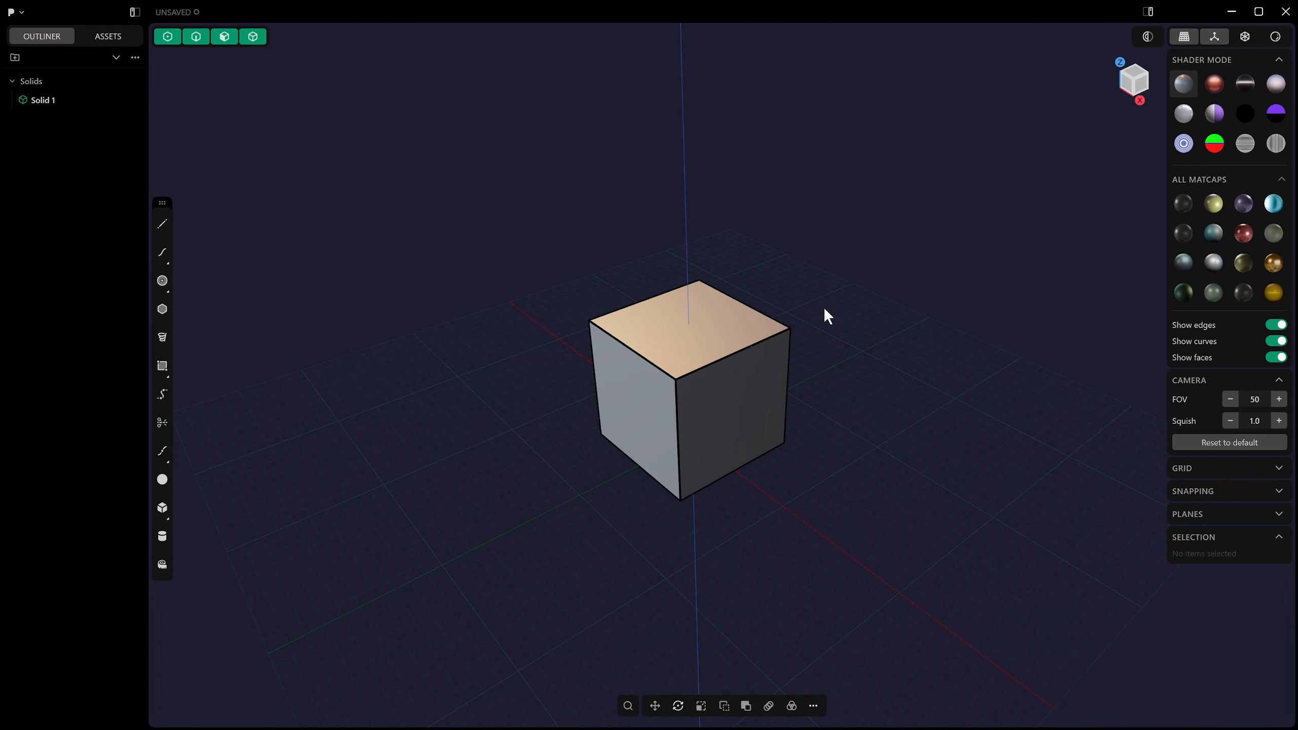
pyautogui.moveTo(824, 308); pyautogui.dragTo(748, 373, button='middle')
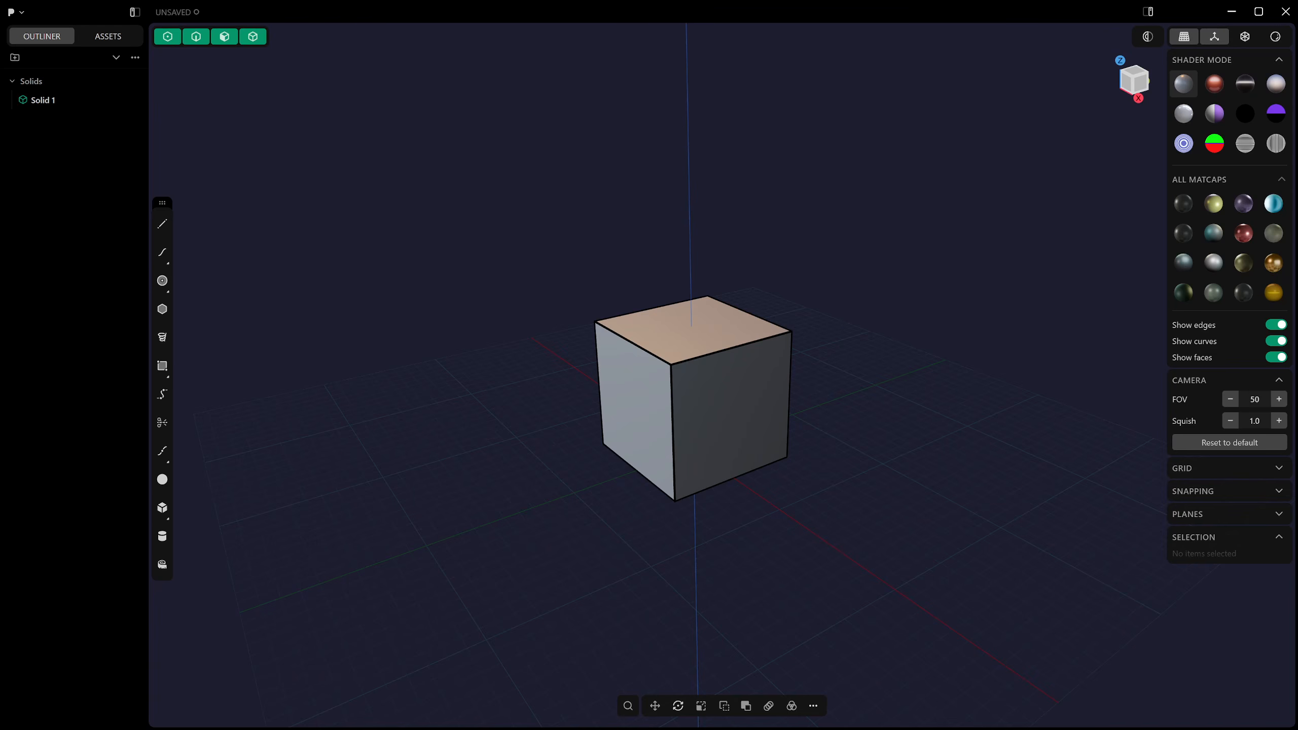
# Bring up the reference image of the ribbed, curved pad over the viewport, examine its shape, and dismiss it.
pyautogui.press('space')
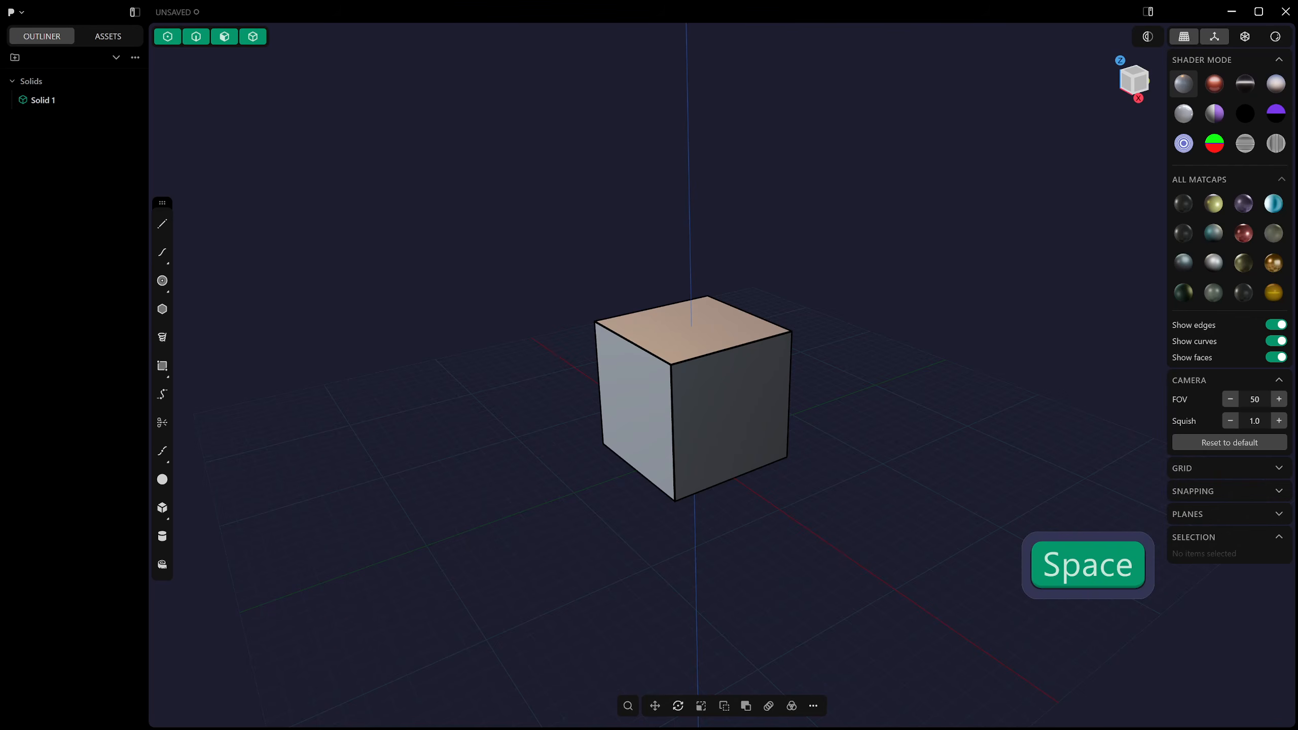
pyautogui.moveTo(1297, 393); pyautogui.dragTo(526, 149, button='right')
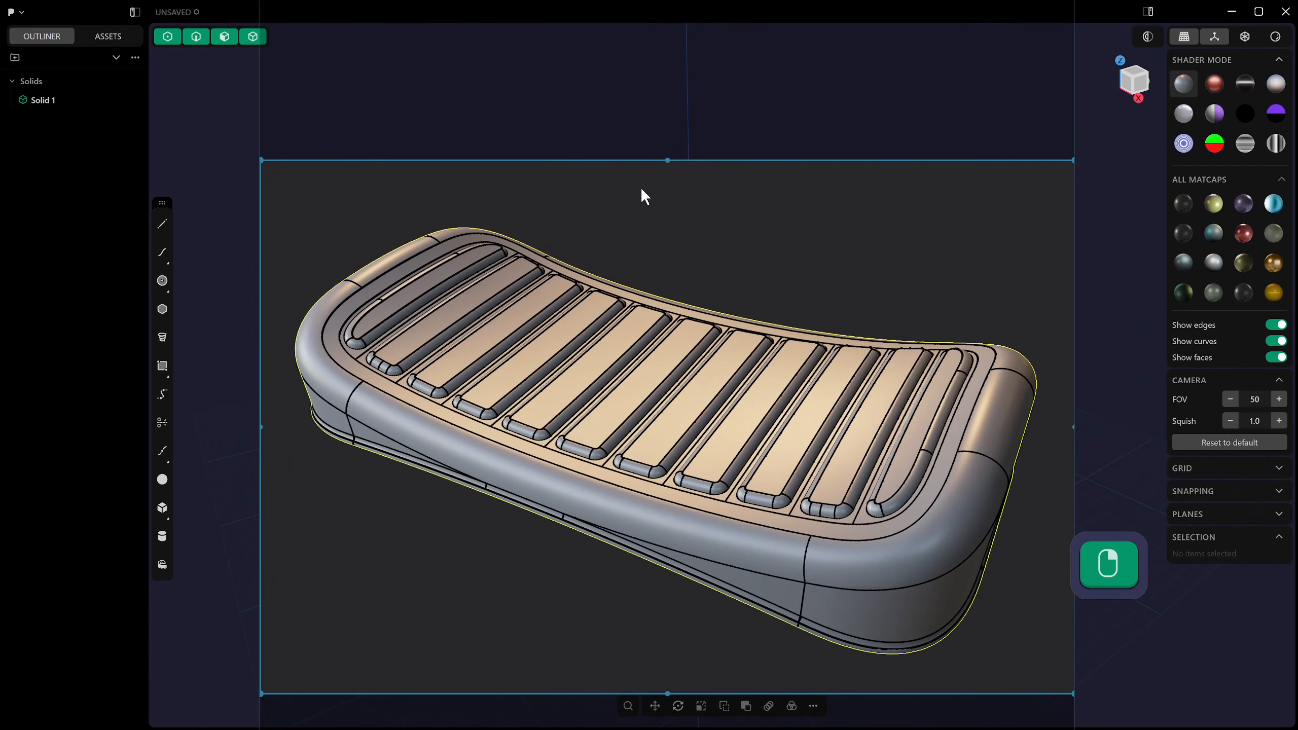
pyautogui.press('space')
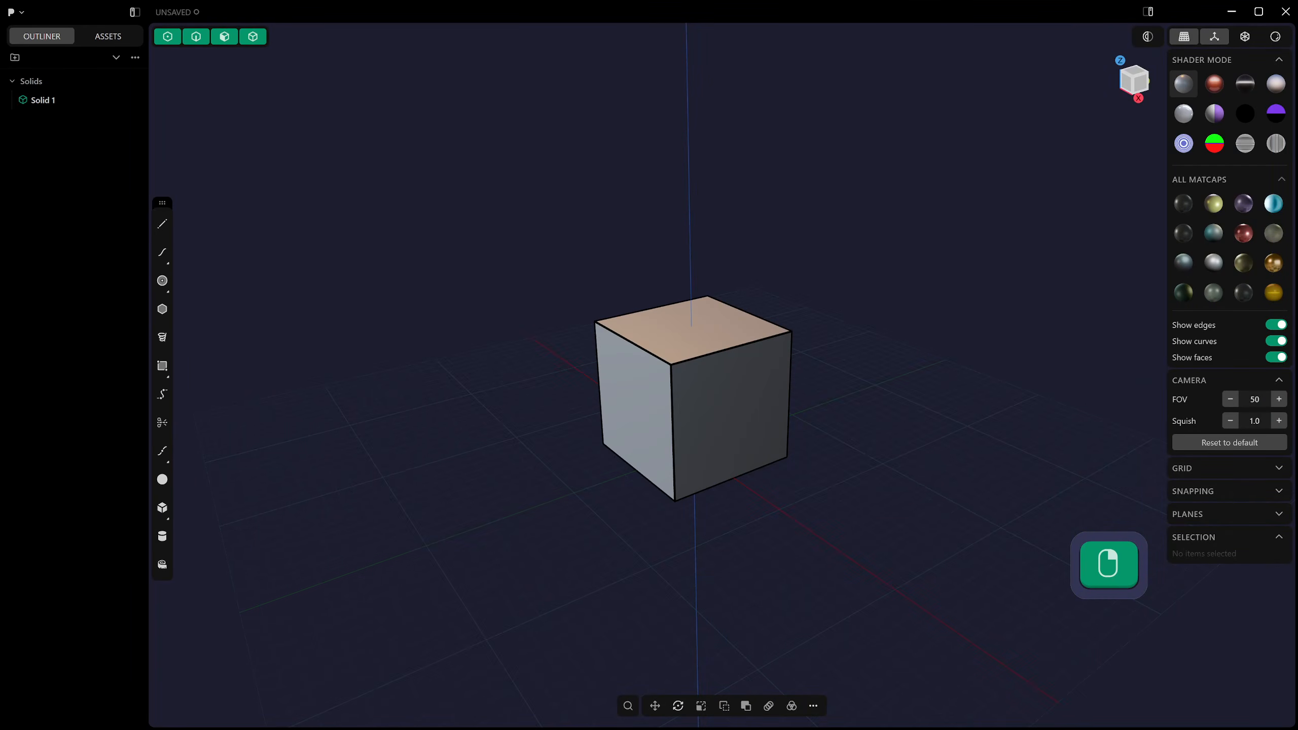
# Delete the default cube from the scene.
pyautogui.moveTo(738, 312); pyautogui.dragTo(769, 322, button='middle')
pyautogui.click(724, 365)
pyautogui.press('KP_1')
pyautogui.scroll(-1, 677, 362)
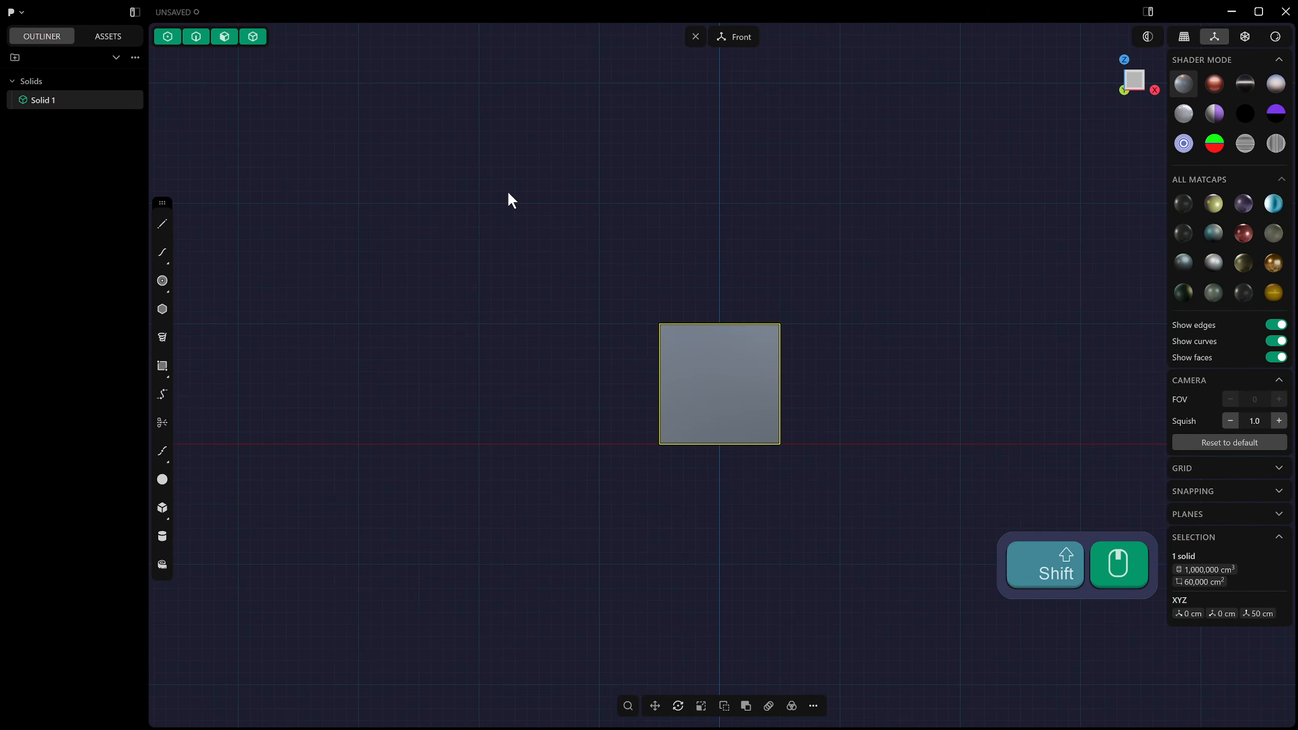
pyautogui.moveTo(509, 195); pyautogui.dragTo(544, 312, button='middle')
pyautogui.press('x')
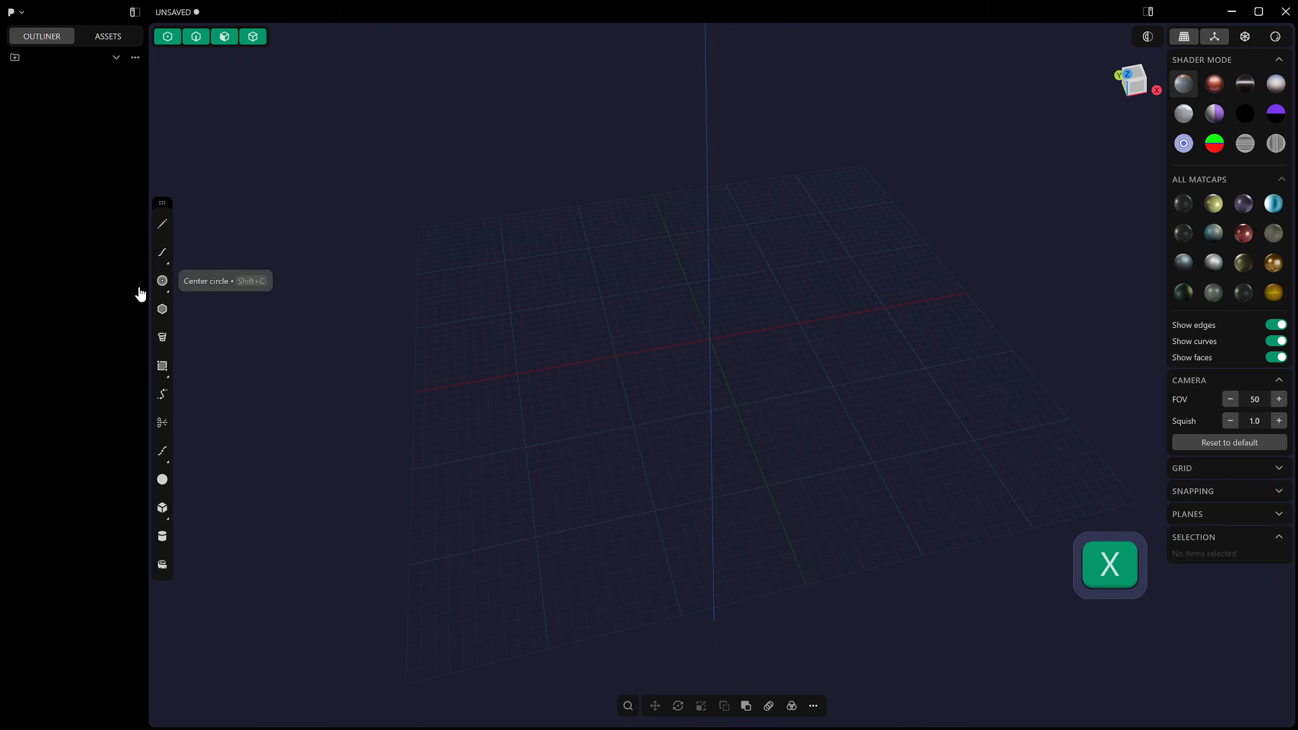
pyautogui.click(711, 343)
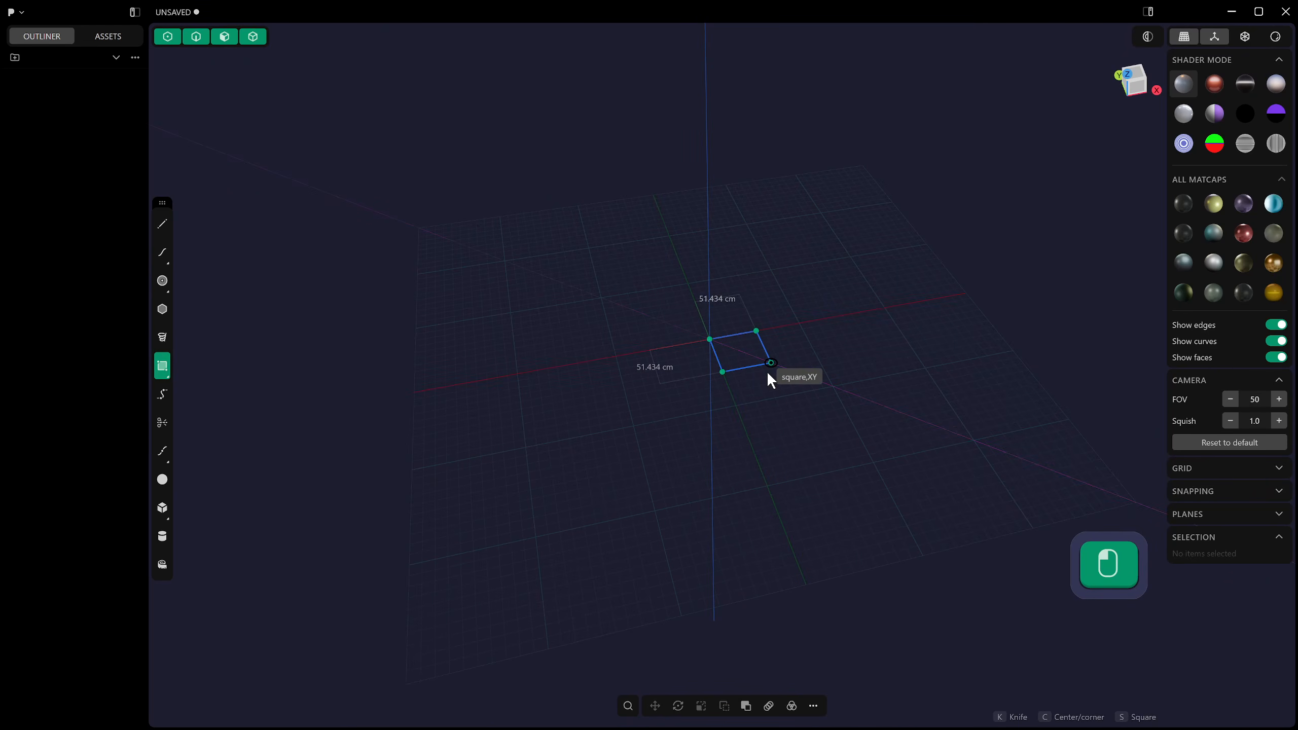
pyautogui.press('c')
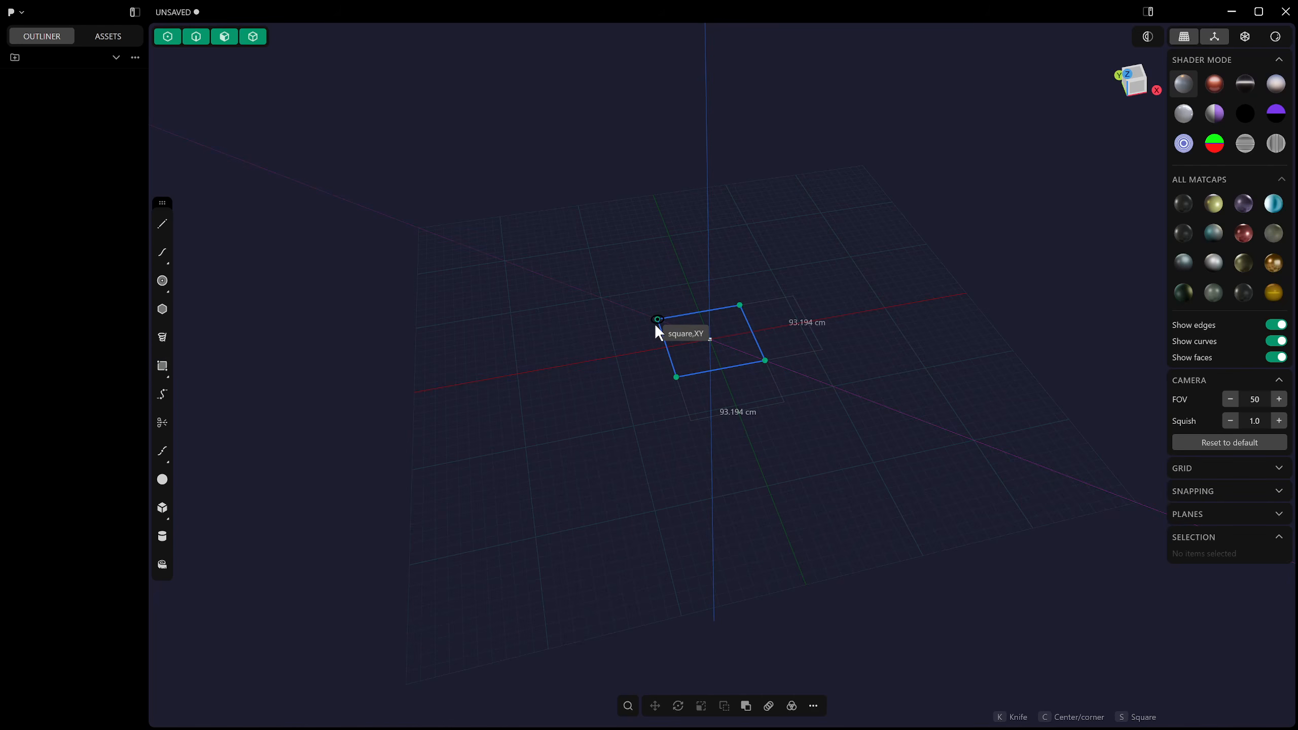
pyautogui.press('s')
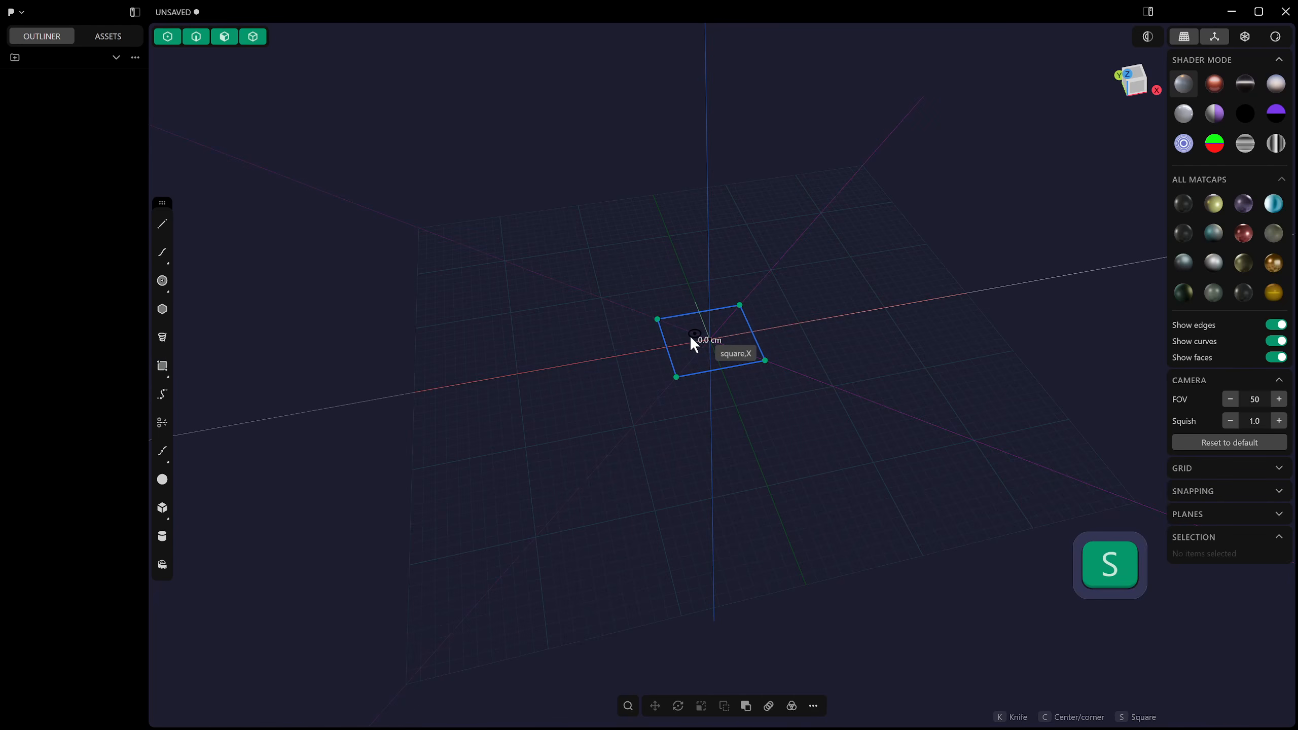
pyautogui.press('Escape')
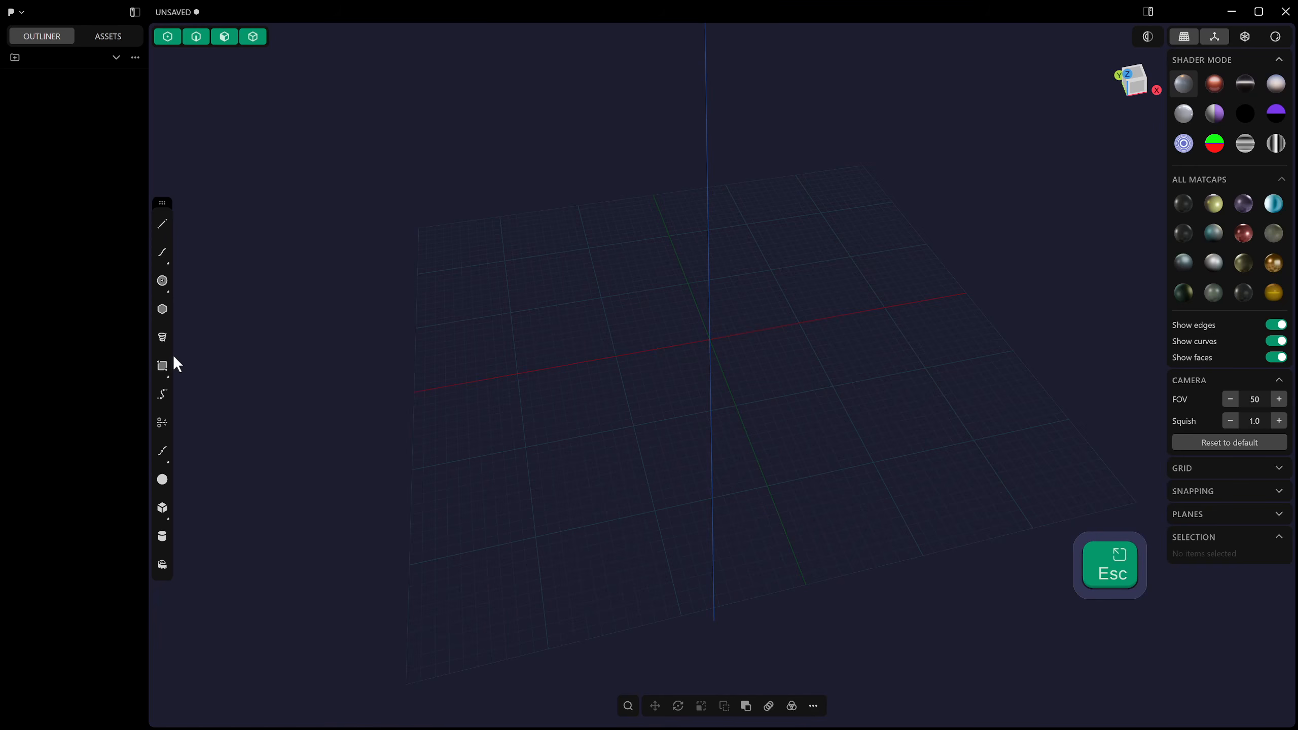
# Draw a centre-based square with sides of about 78 cm at the origin on the ground plane.
pyautogui.click(163, 365)
pyautogui.click(709, 338)
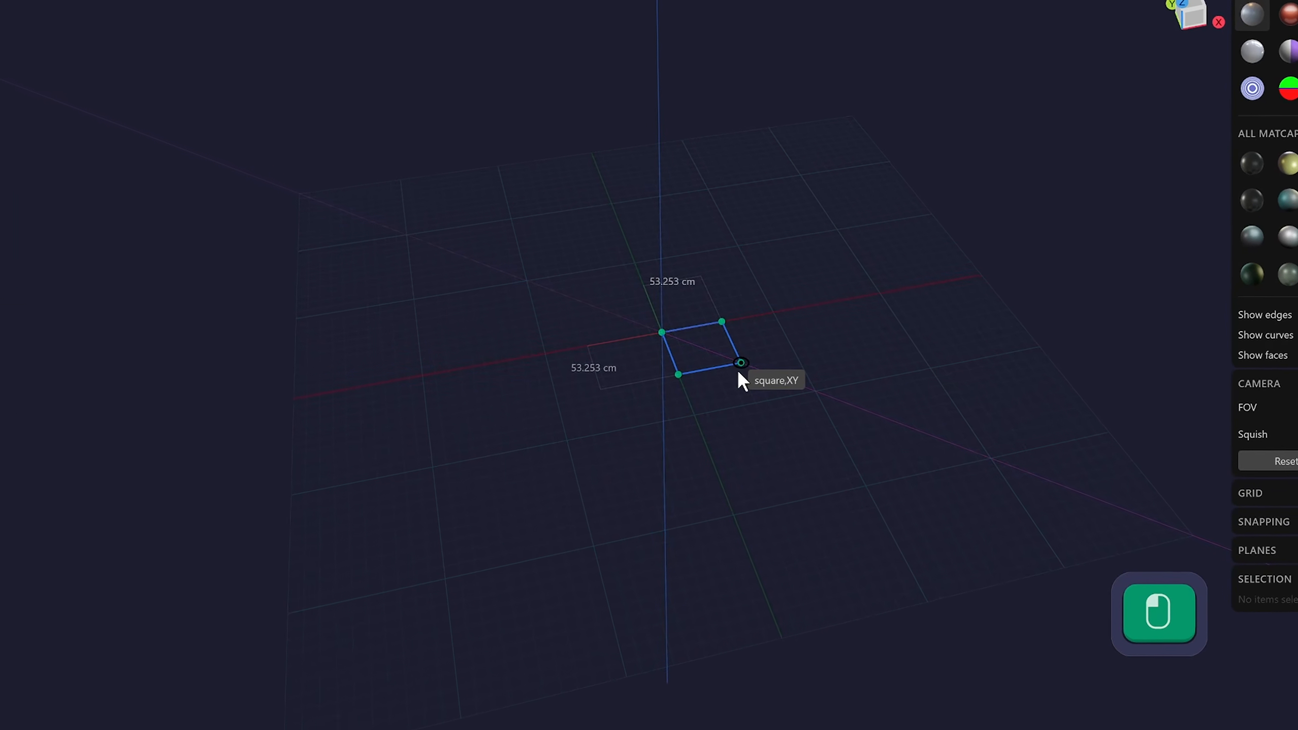
pyautogui.press('c')
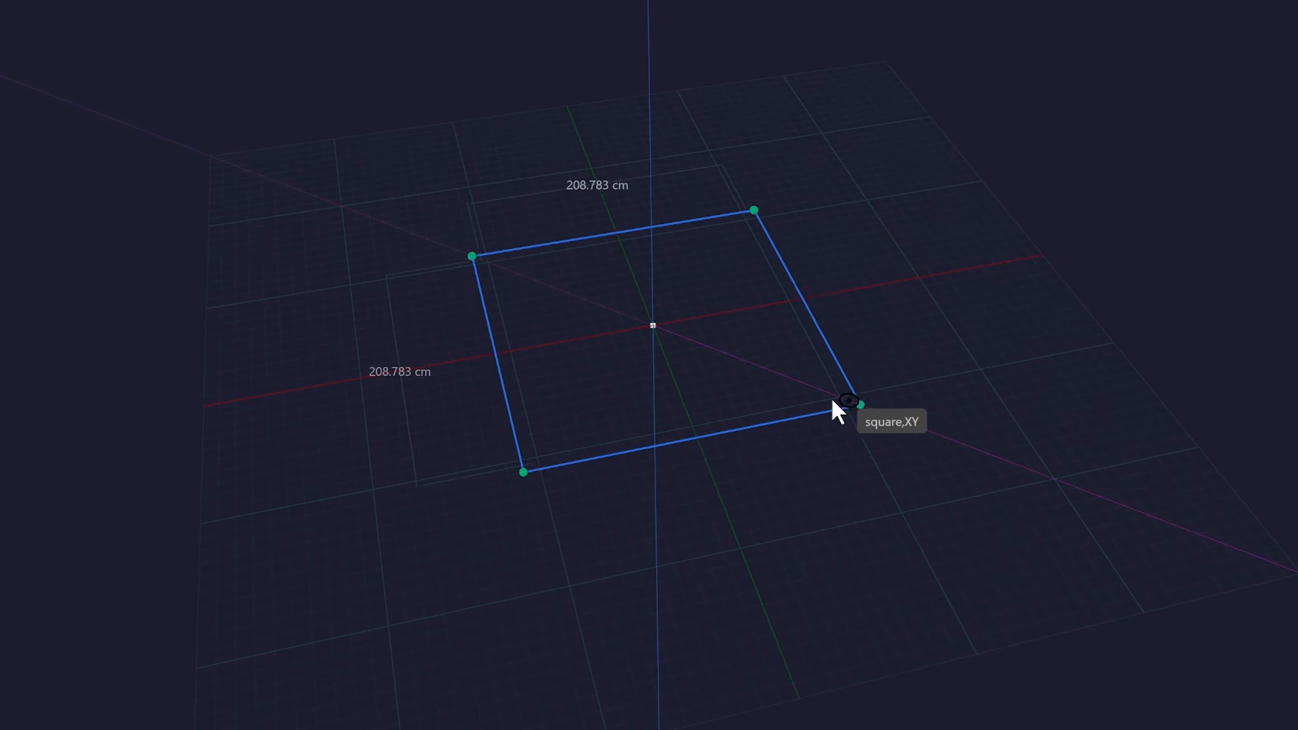
pyautogui.click(819, 395)
pyautogui.press('s')
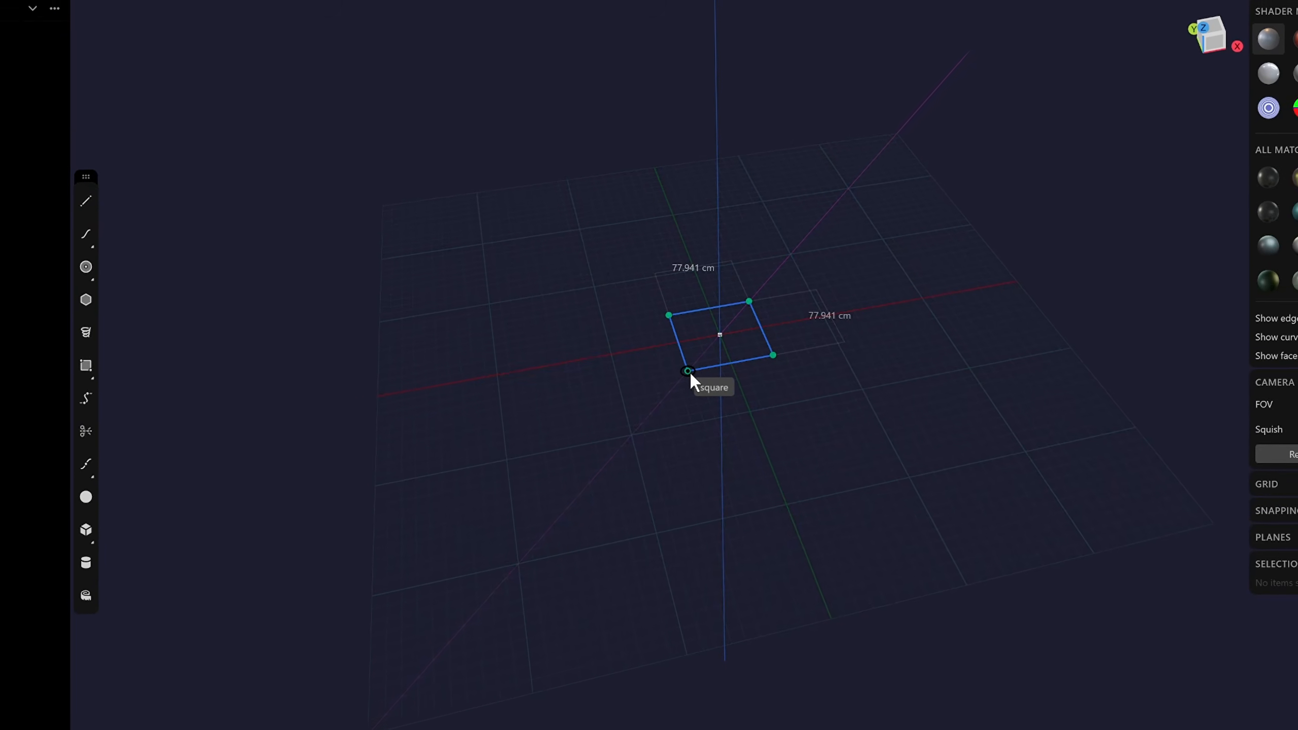
pyautogui.click(688, 371)
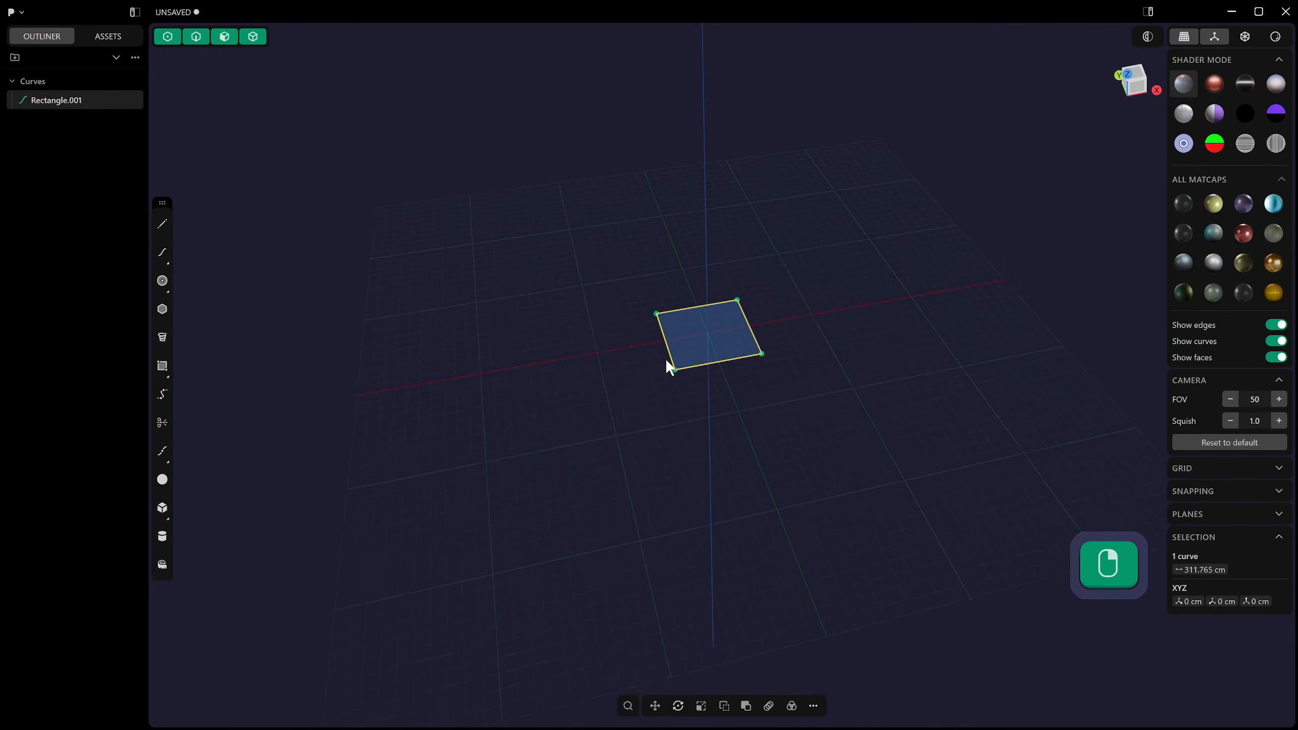
# Scale the square along the X axis by a factor of about 1.55 to form a rectangle.
pyautogui.press('s')
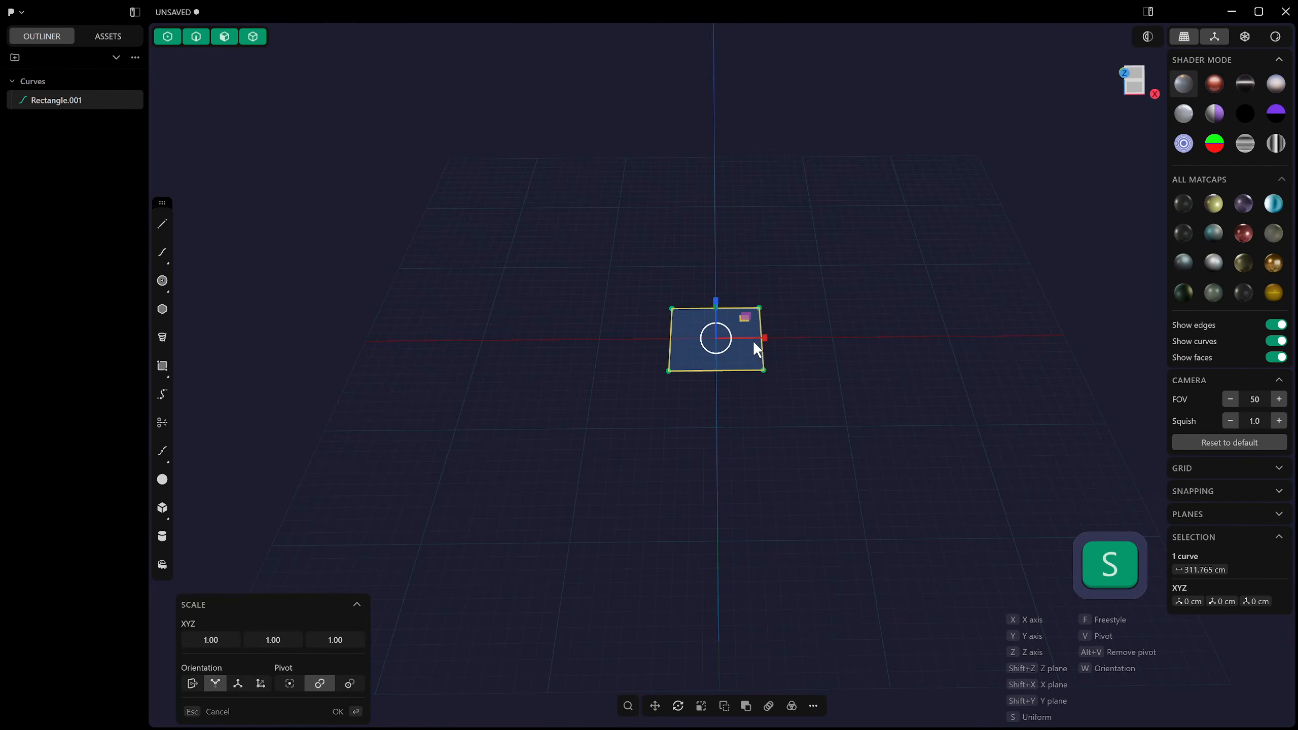
pyautogui.press('x')
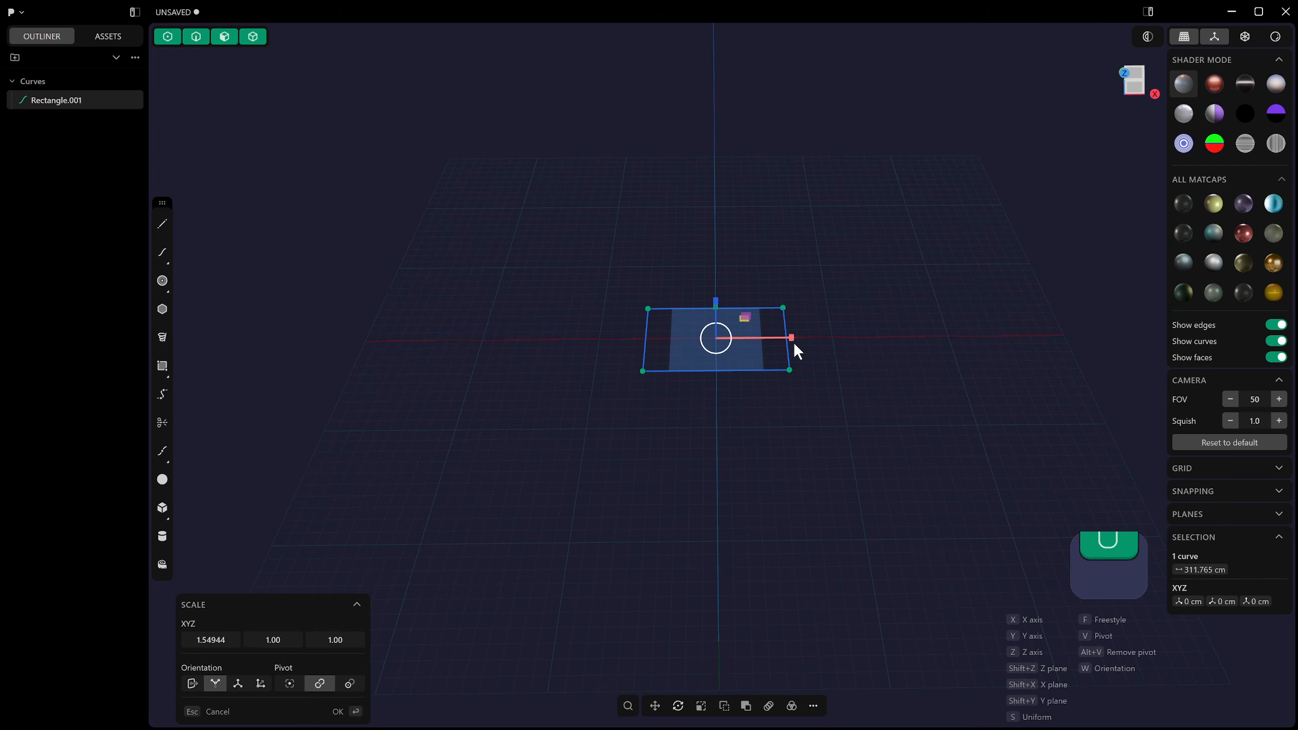
pyautogui.click(794, 346)
# Run the Patch command on the rectangle curve to fill it with a flat surface.
pyautogui.write('f')
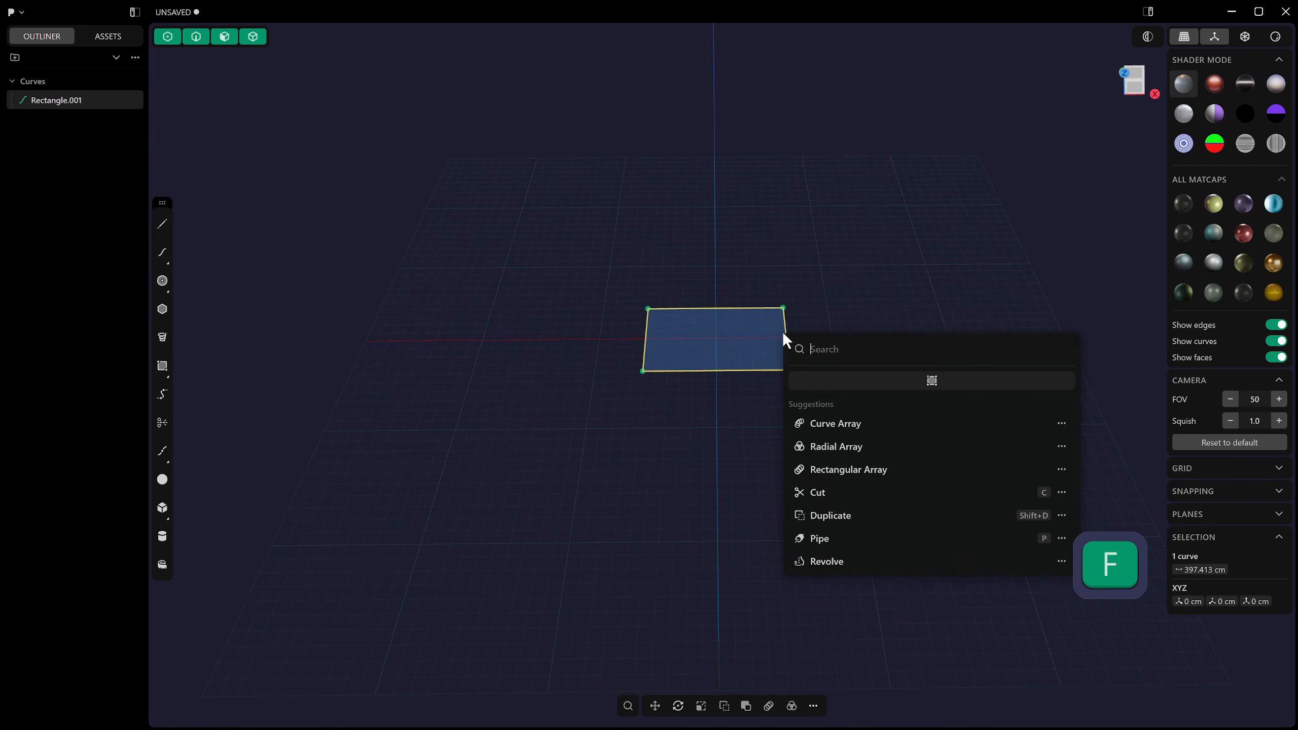
pyautogui.write('patch')
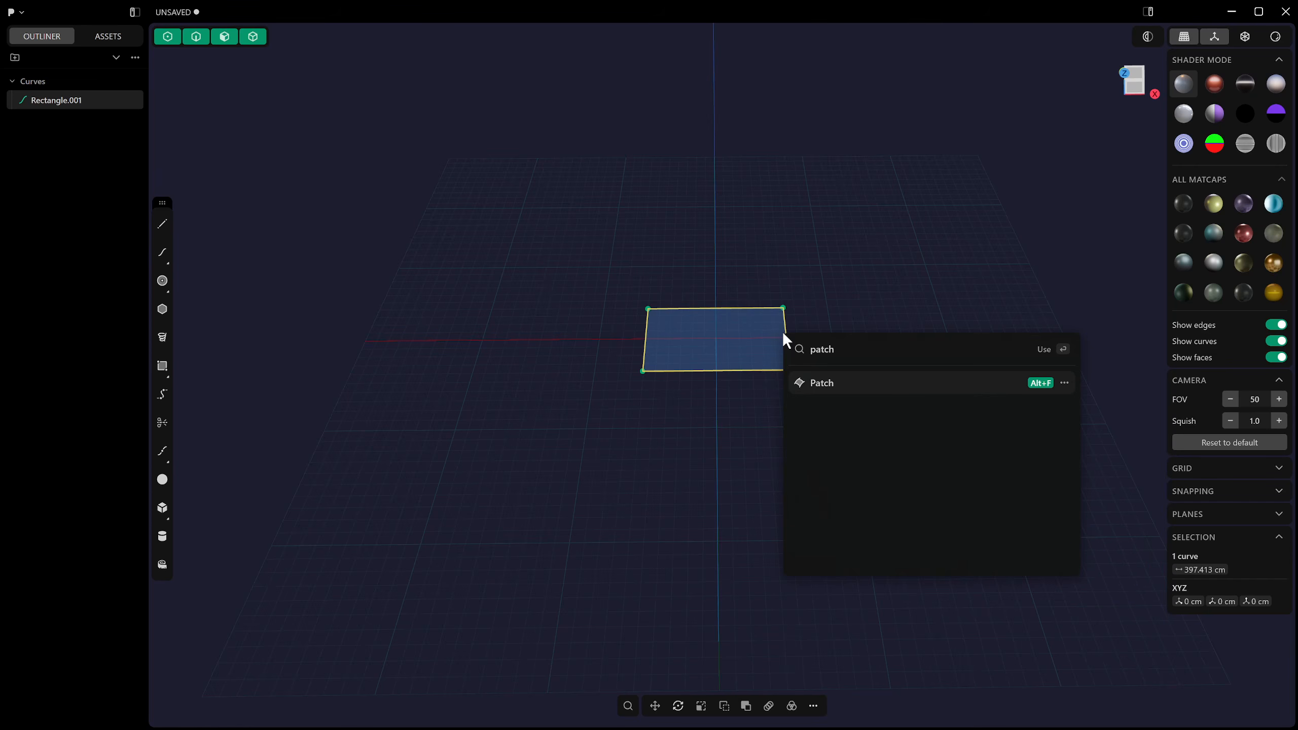
pyautogui.press('Return')
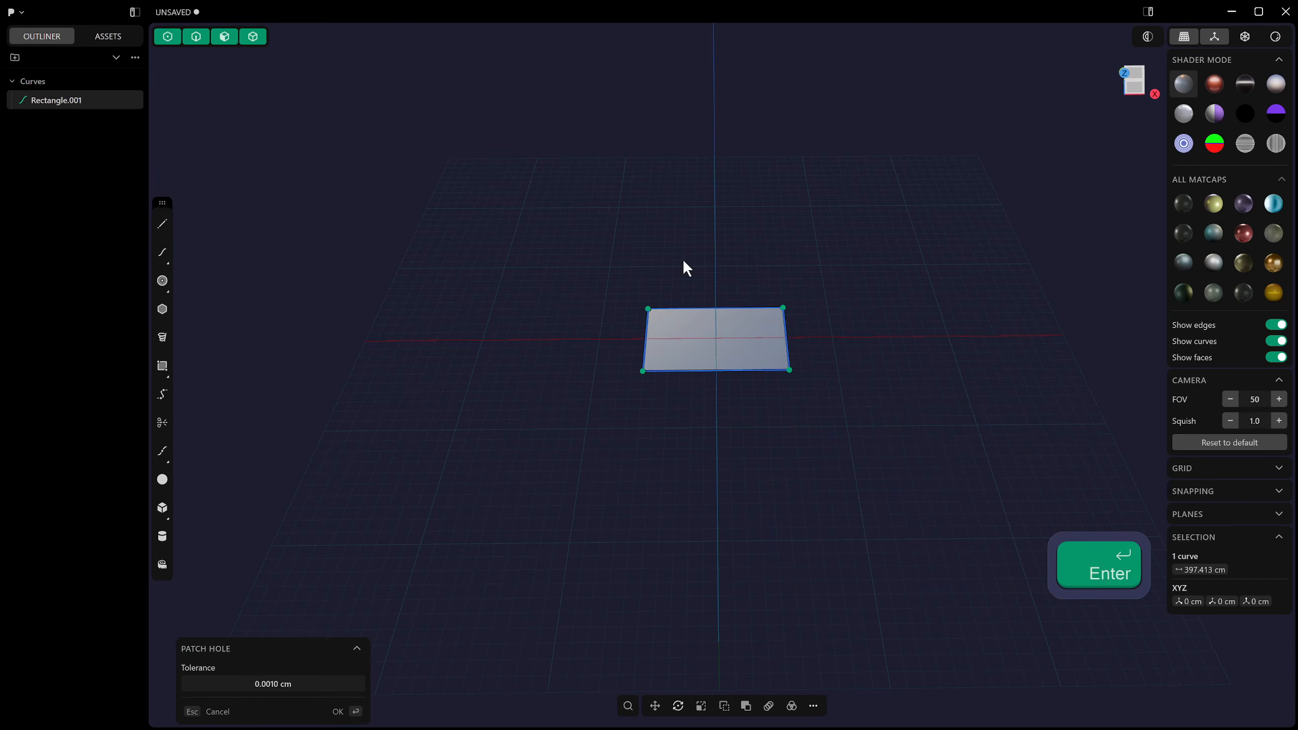
pyautogui.moveTo(683, 264); pyautogui.dragTo(696, 307, button='middle')
pyautogui.press('2')
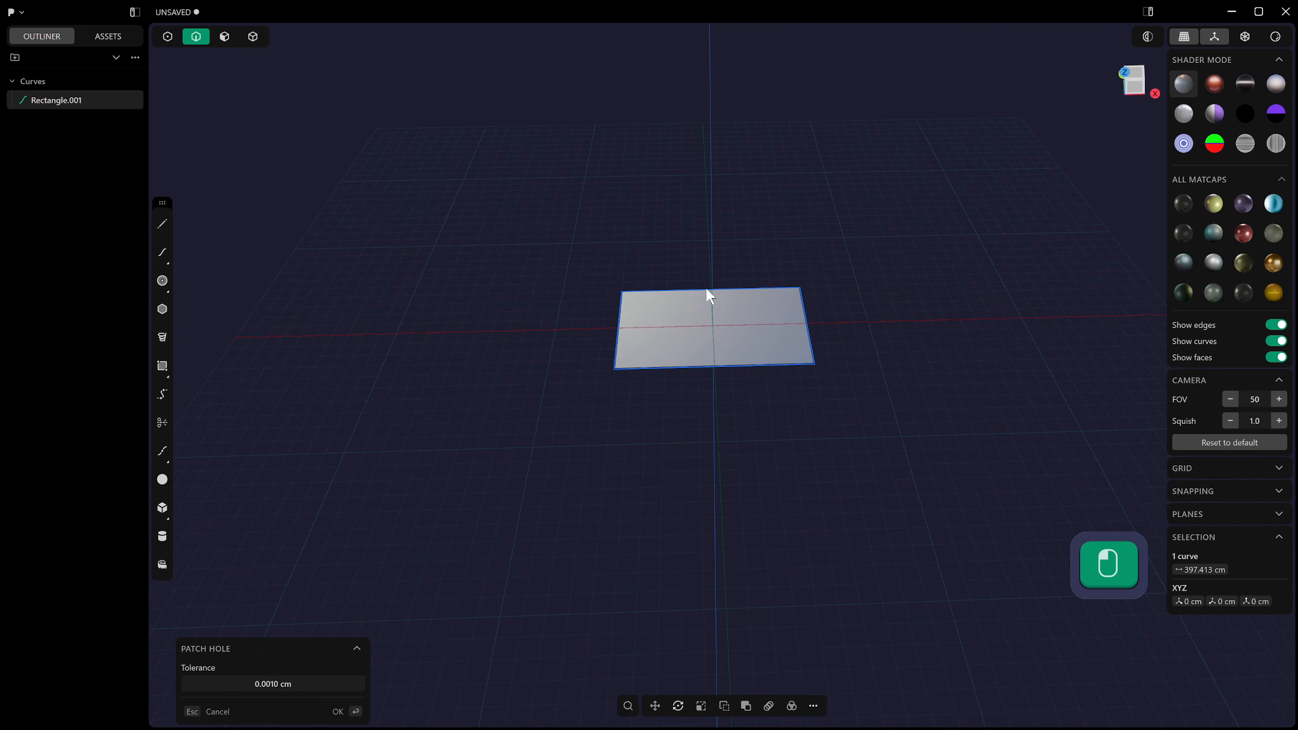
# Add the Patch command to the favorites of the command search.
pyautogui.press('f')
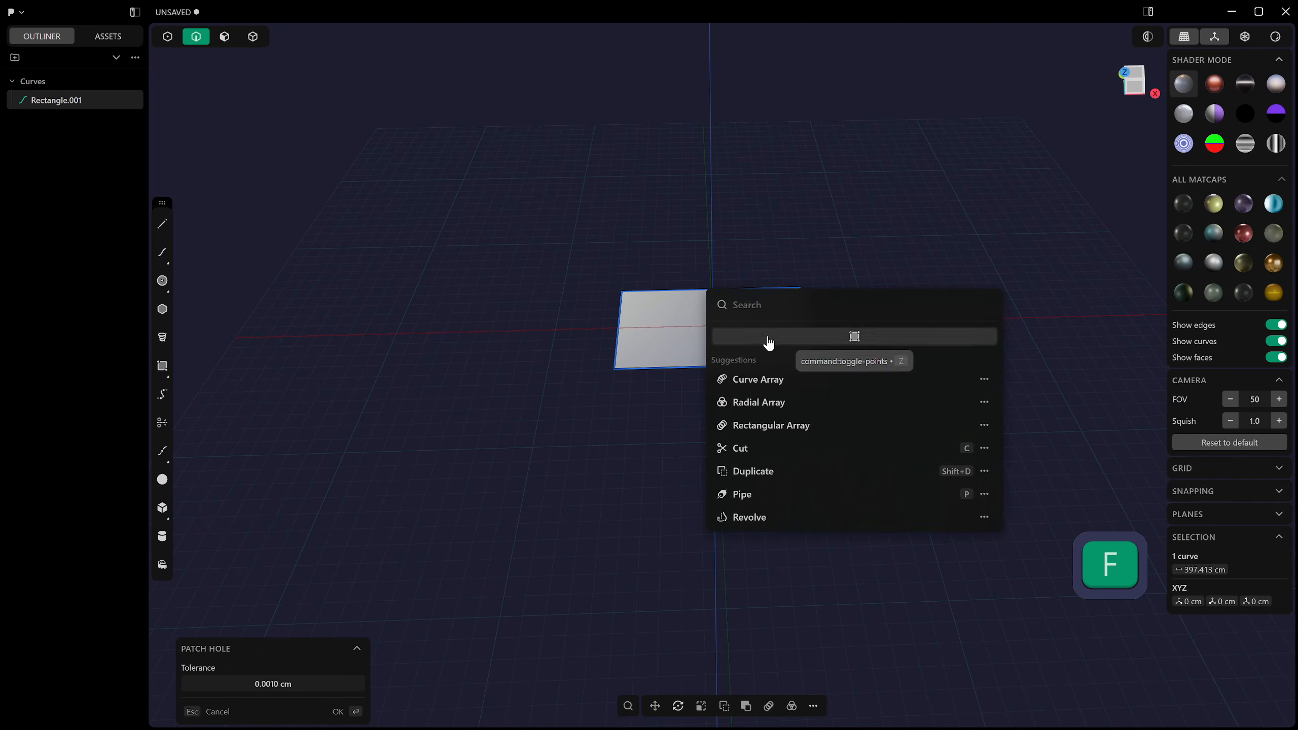
pyautogui.write('pat')
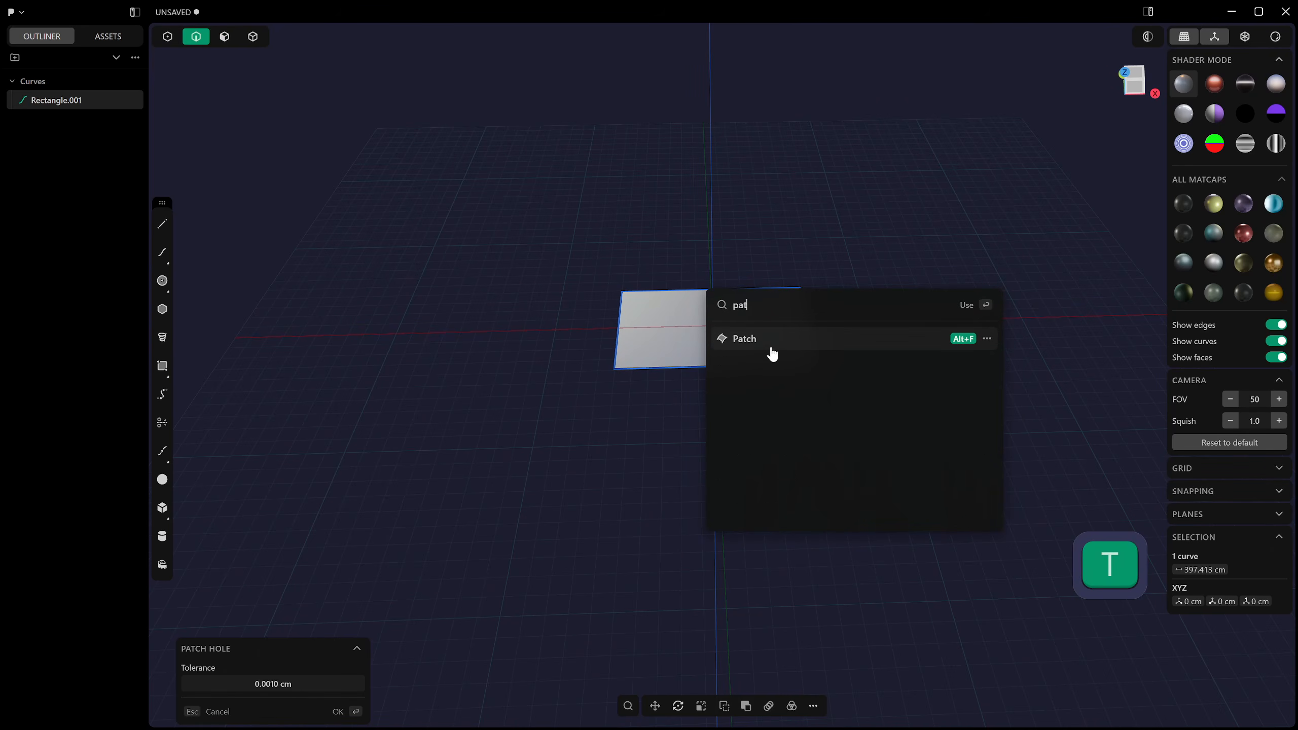
pyautogui.rightClick(815, 343)
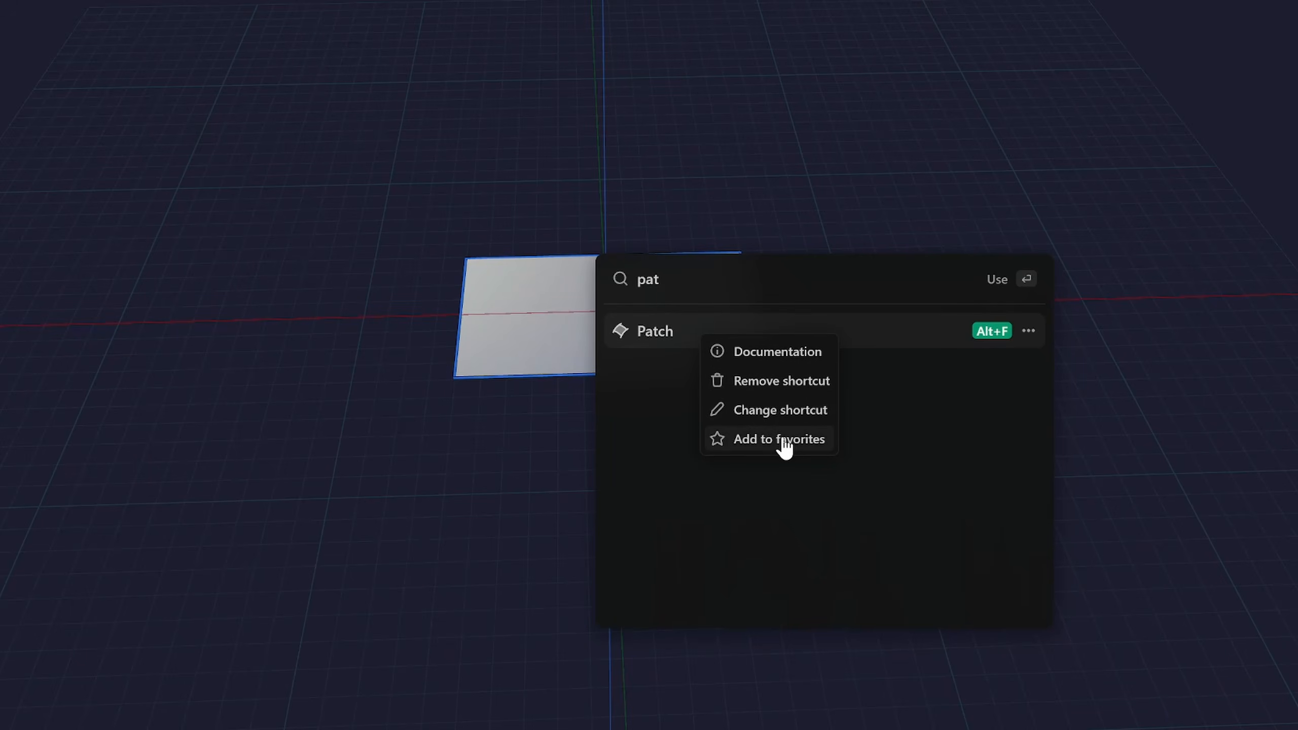
pyautogui.click(783, 440)
pyautogui.click(483, 202)
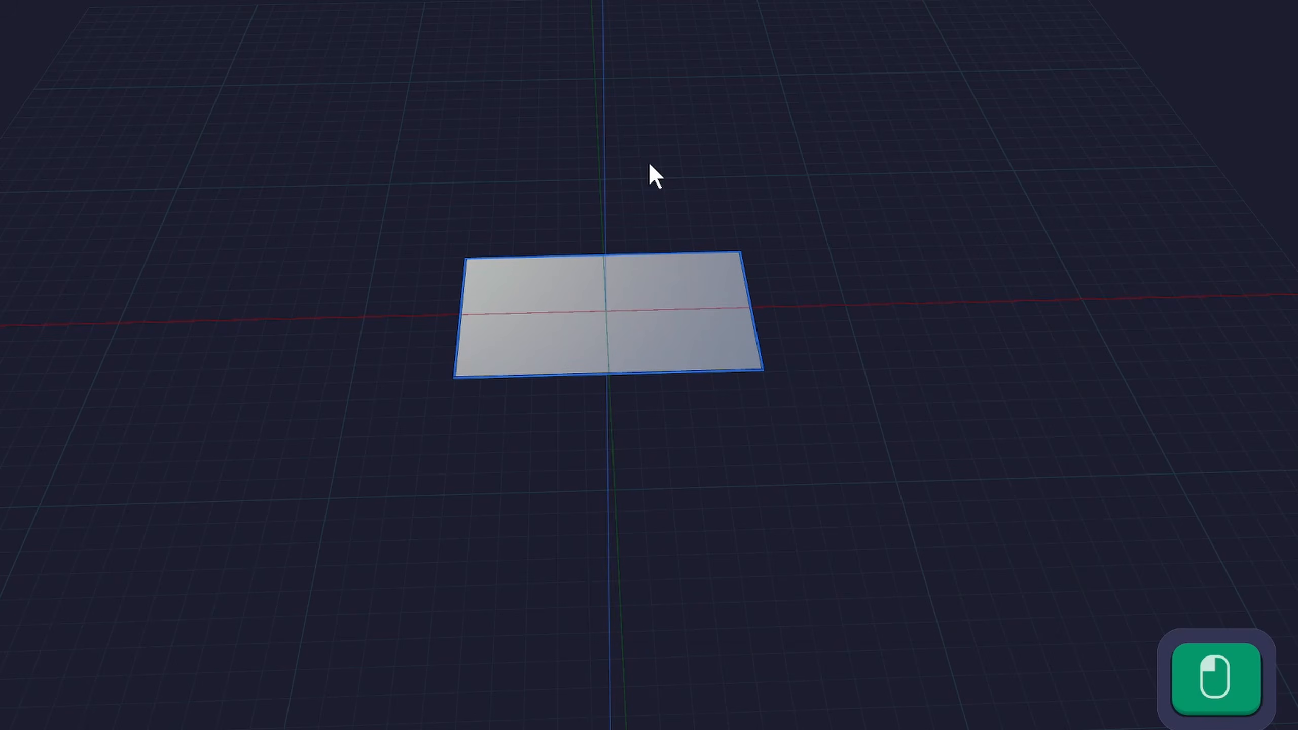
pyautogui.press('f')
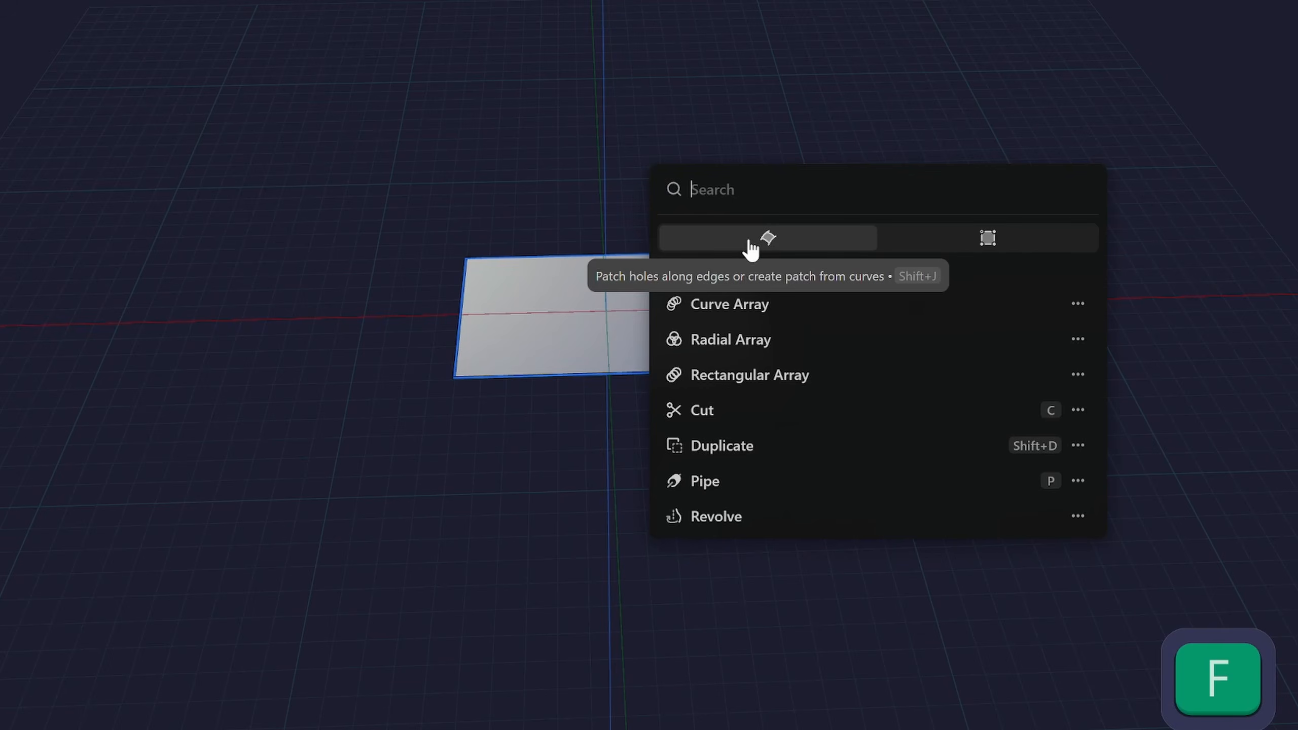
# Finish the patch and delete the source rectangle curve, keeping only the sheet.
pyautogui.click(285, 270)
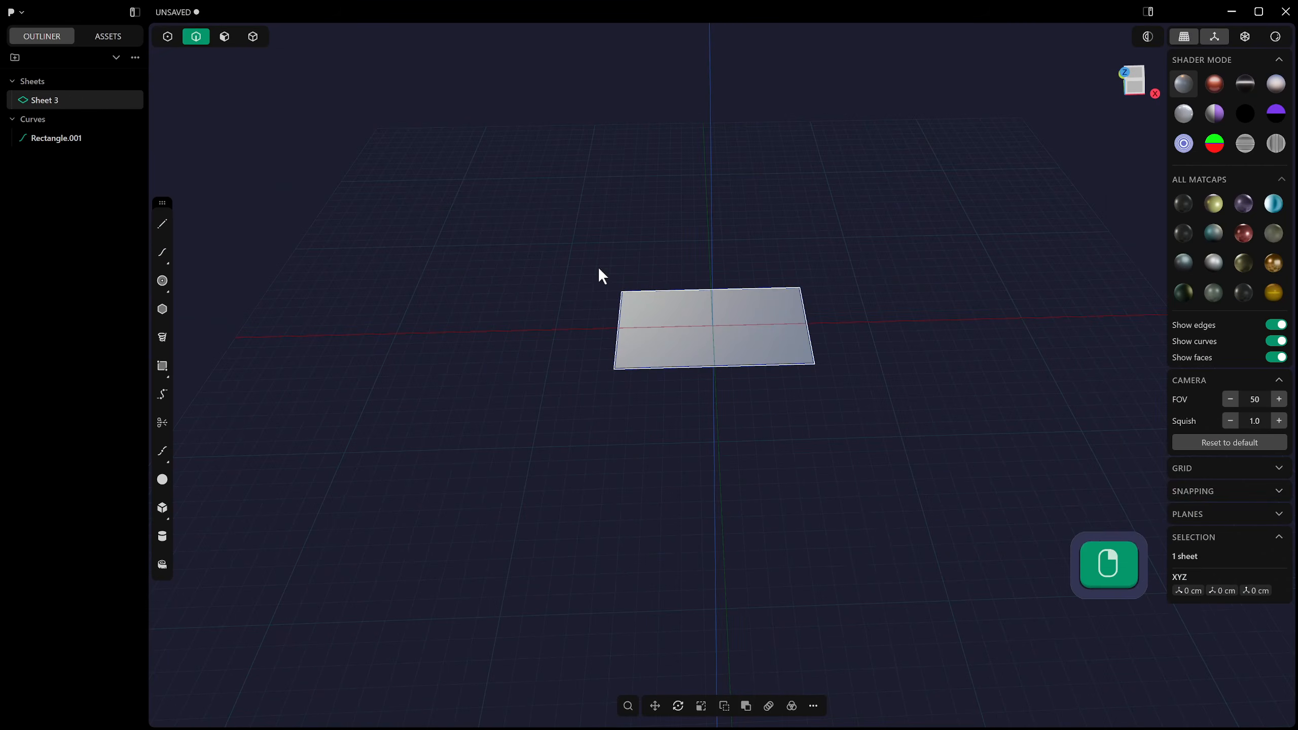
pyautogui.click(511, 257)
pyautogui.press('x')
# Select the sheet's face in face mode and display its control points.
pyautogui.moveTo(648, 281); pyautogui.dragTo(599, 302, button='middle')
pyautogui.scroll(5, 713, 314)
pyautogui.moveTo(536, 253)
pyautogui.mouseDown(button='middle')
pyautogui.moveTo(541, 306)
pyautogui.moveTo(535, 239)
pyautogui.mouseUp(button='middle')
pyautogui.moveTo(516, 225); pyautogui.dragTo(738, 241, button='middle')
pyautogui.press('3')
pyautogui.click(672, 235)
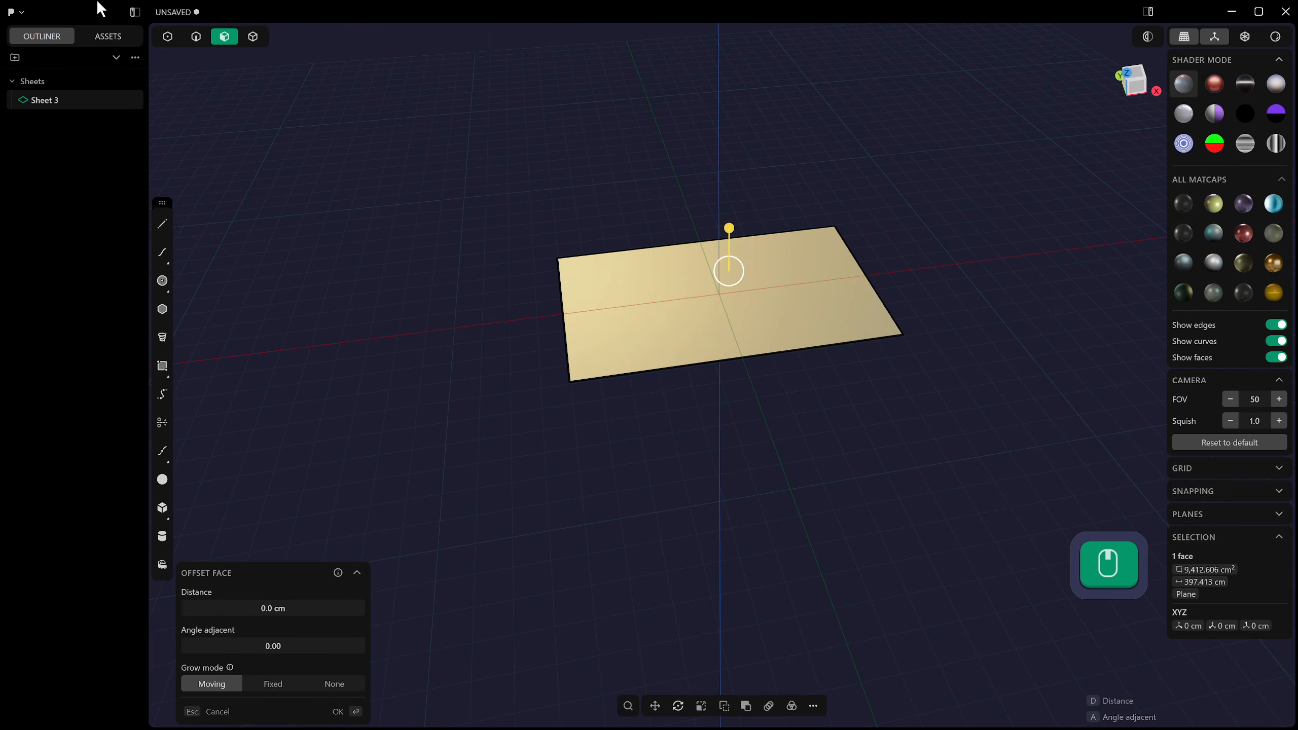
pyautogui.moveTo(545, 223); pyautogui.dragTo(846, 265, button='middle')
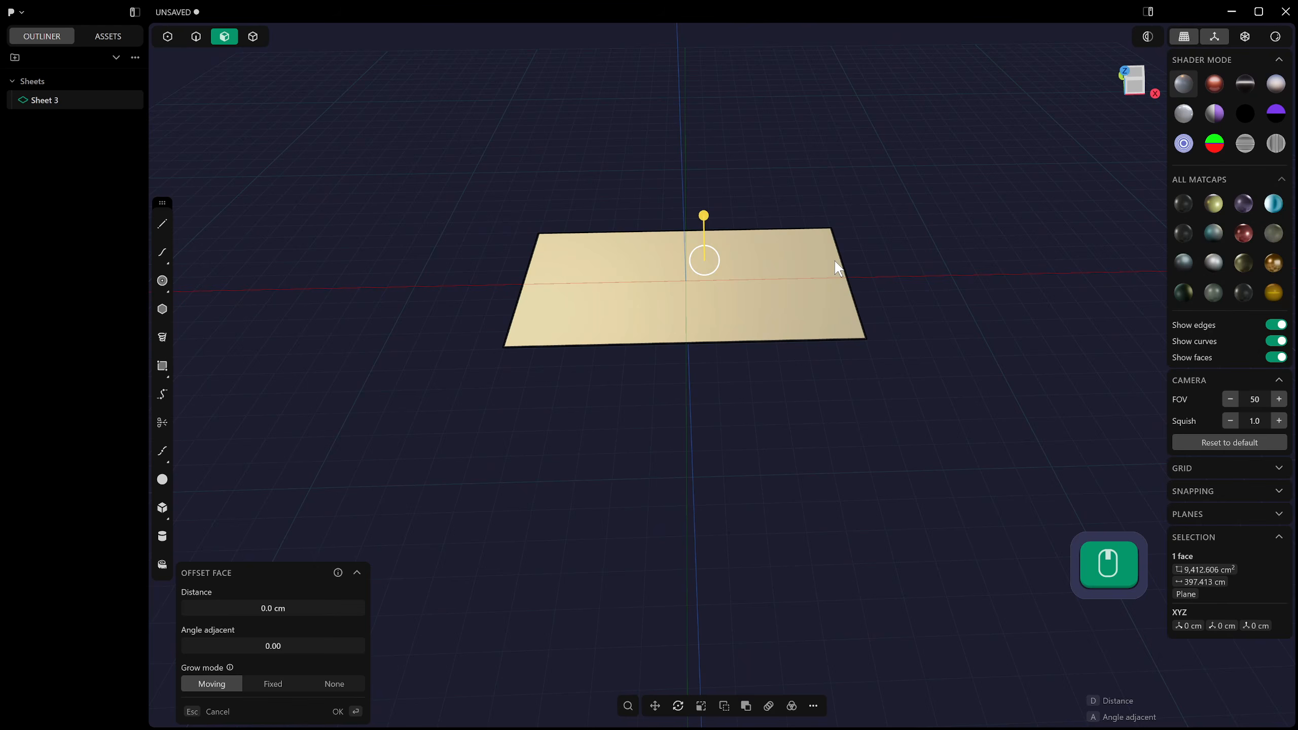
pyautogui.hotkey('shift', 's')
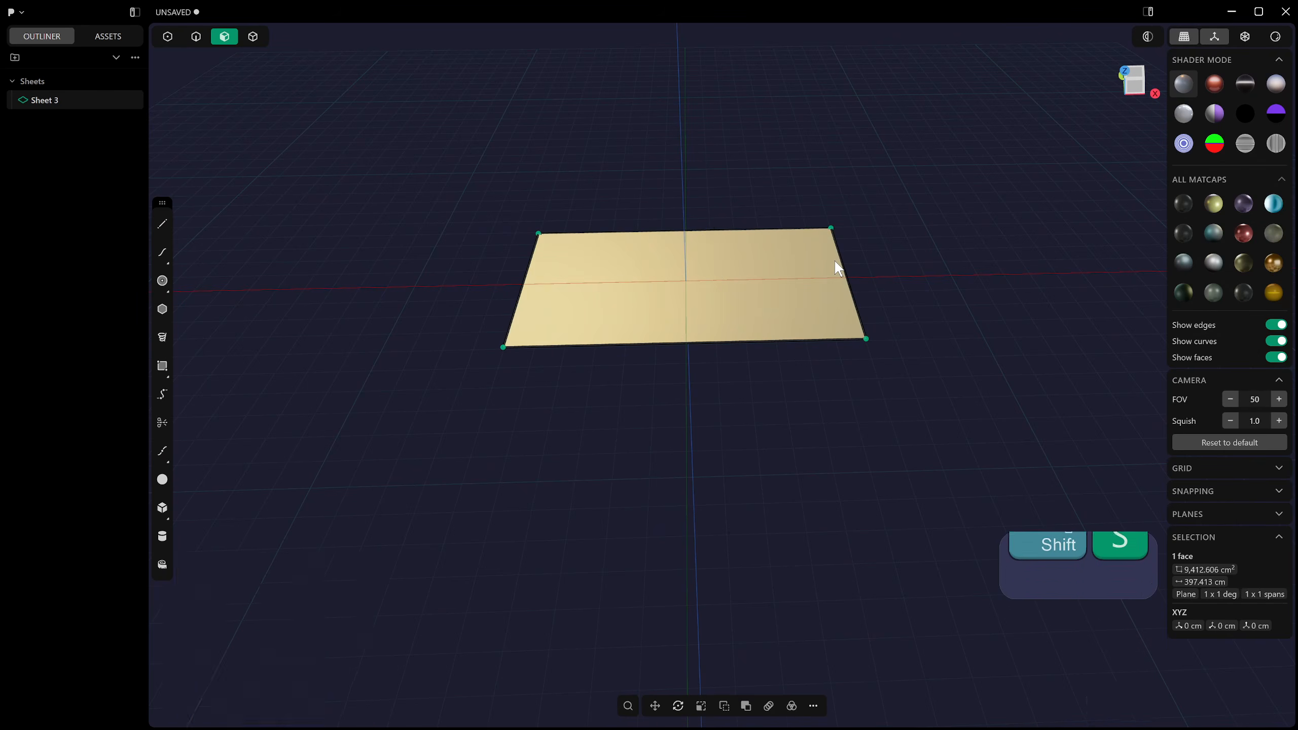
# Try raising the sheet face's degree to 2 x 2, undo the change, and clear the selection.
pyautogui.press('Escape')
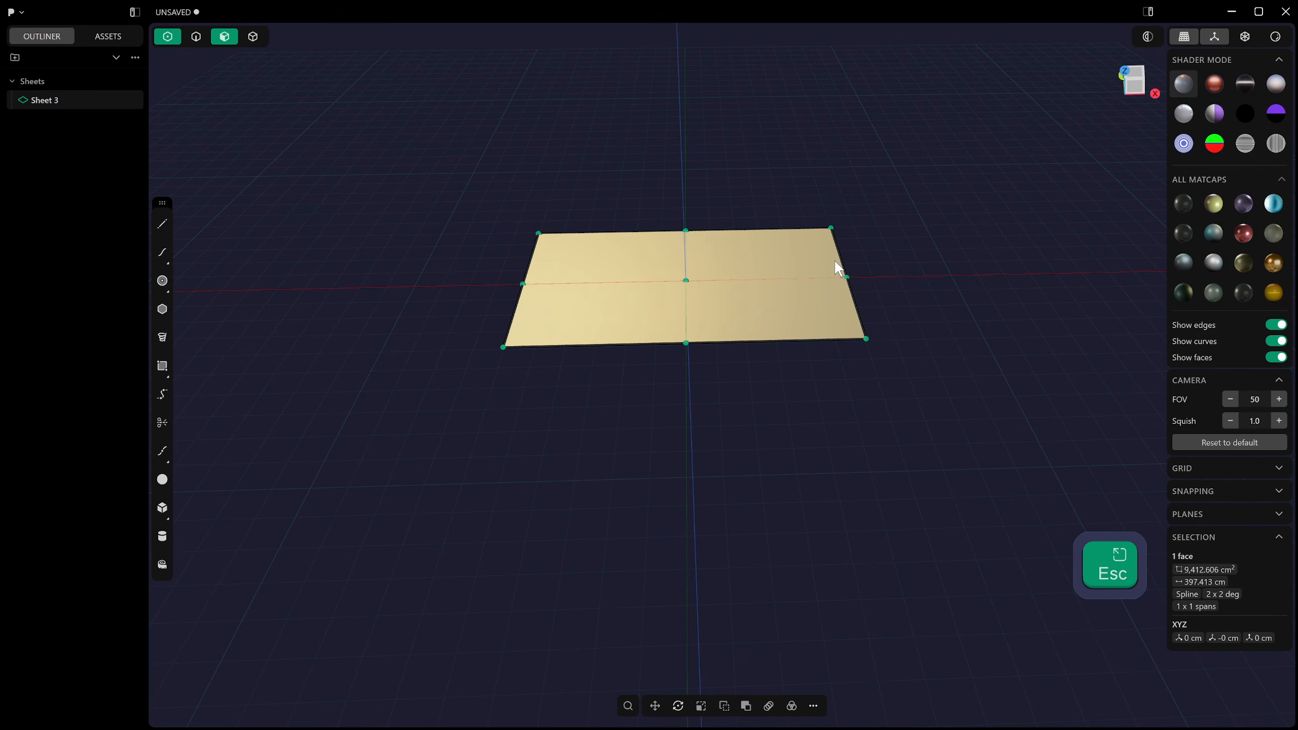
pyautogui.hotkey('ctrl', 'shift', 'z')
pyautogui.hotkey('ctrl', 'z')
pyautogui.press('Escape')
pyautogui.click(761, 194)
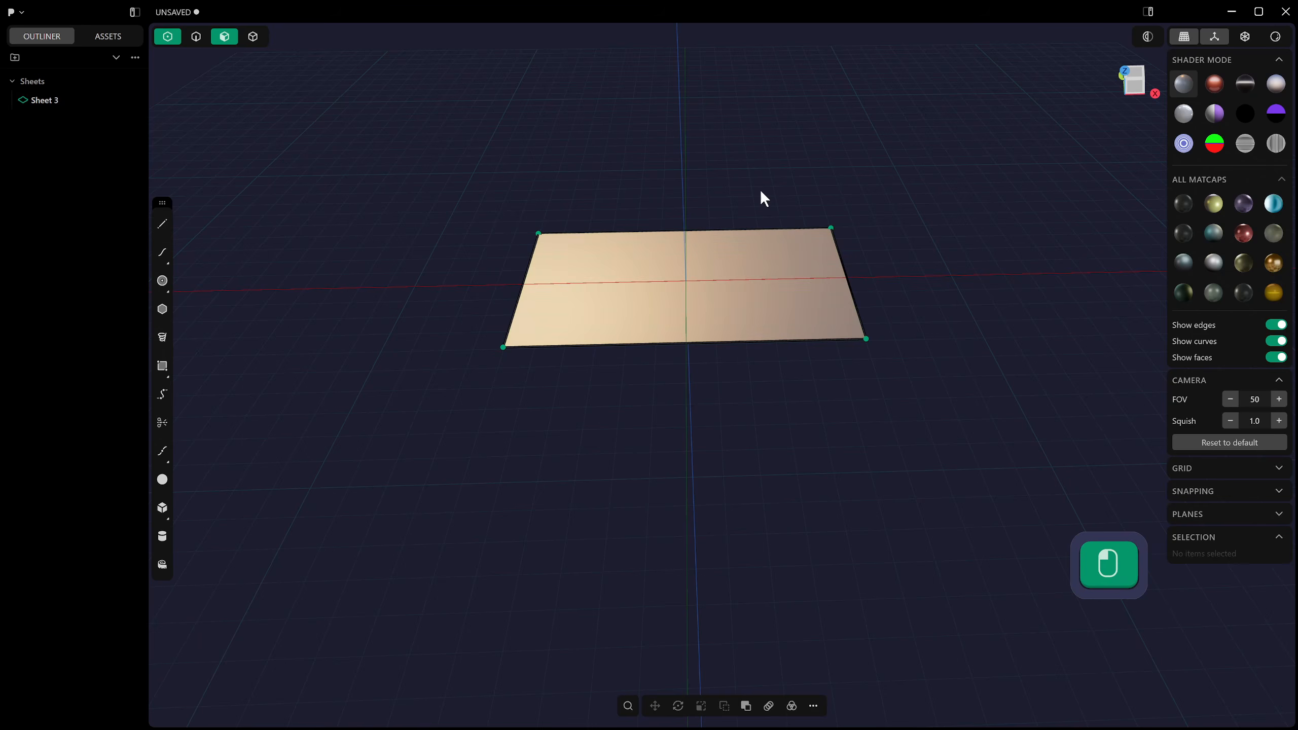
# Undo the display of the sheet's control points and clear the selection.
pyautogui.hotkey('ctrl', 'z')
pyautogui.click(762, 197)
pyautogui.click(761, 193)
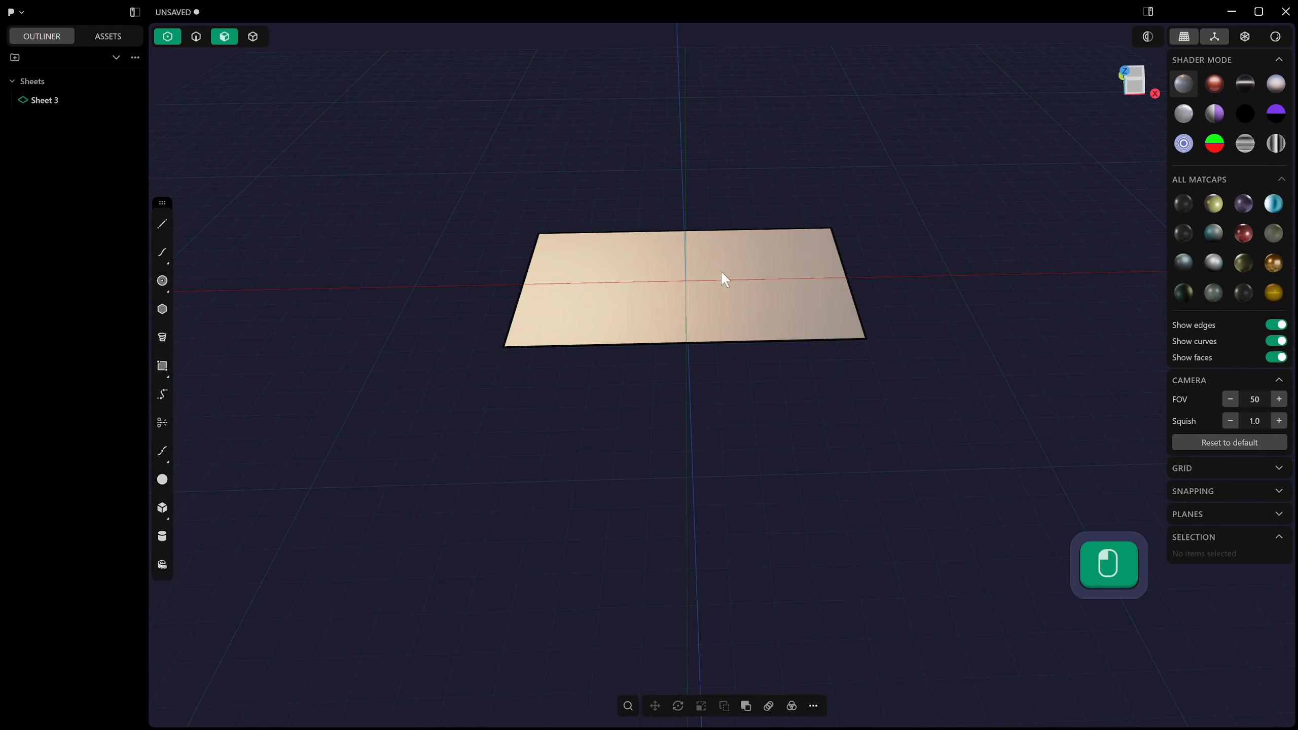
# Search the command list for Raise Degree, once at the cursor and once from the viewport's own search, without running it.
pyautogui.write('f')
pyautogui.write('raies')
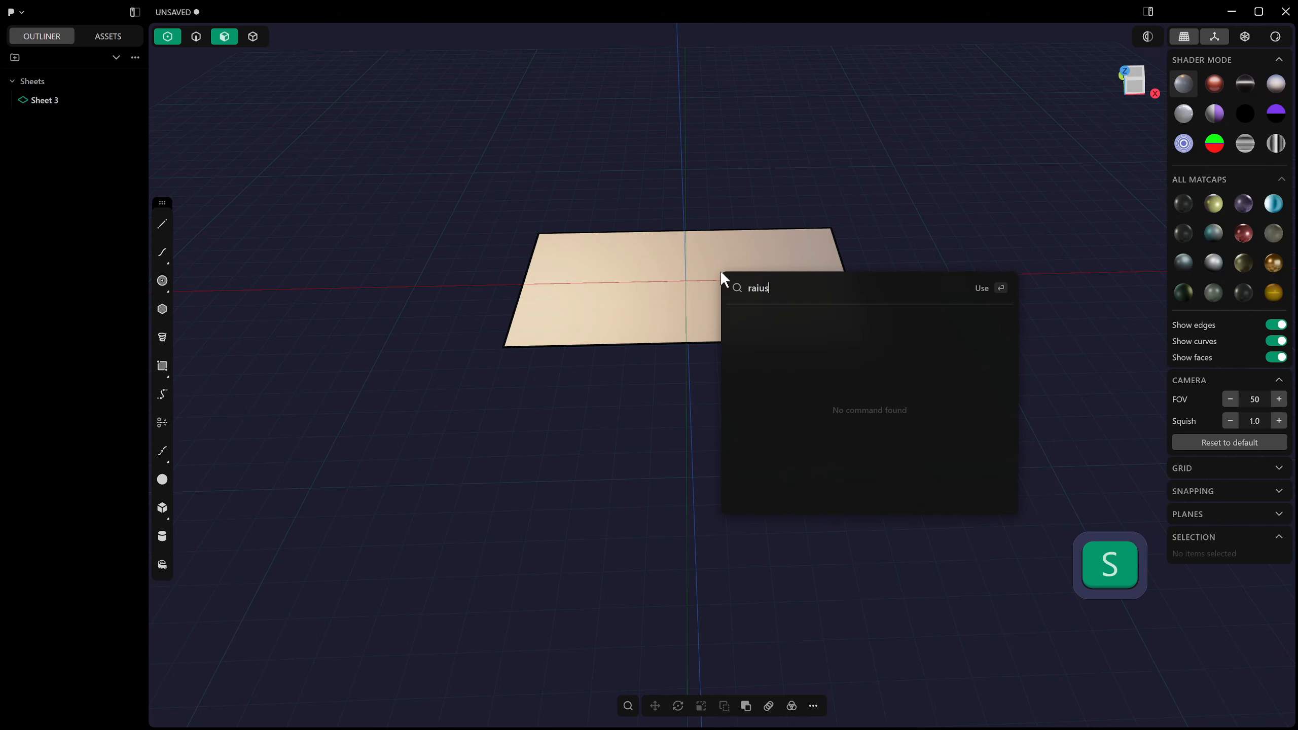
pyautogui.press('BackSpace')
pyautogui.press('BackSpace')
pyautogui.press('BackSpace')
pyautogui.write('is')
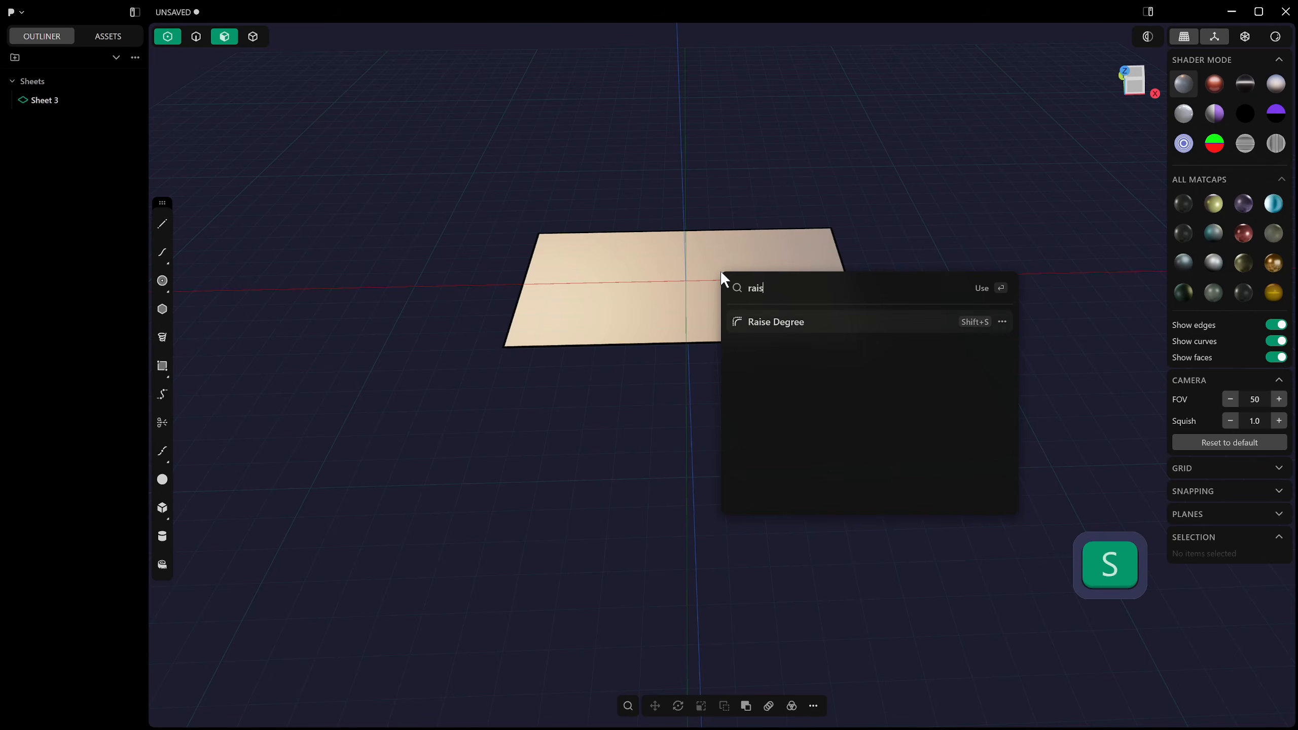
pyautogui.click(581, 458)
pyautogui.click(628, 704)
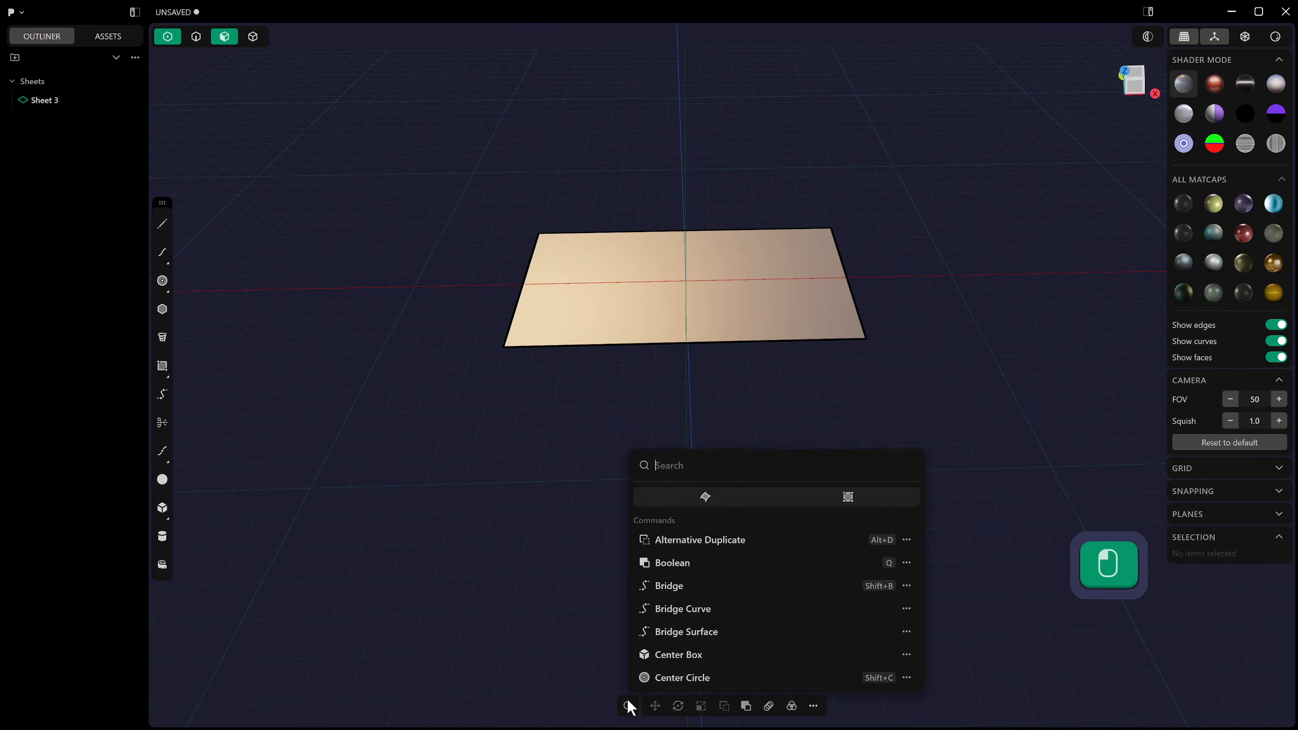
pyautogui.write('rais')
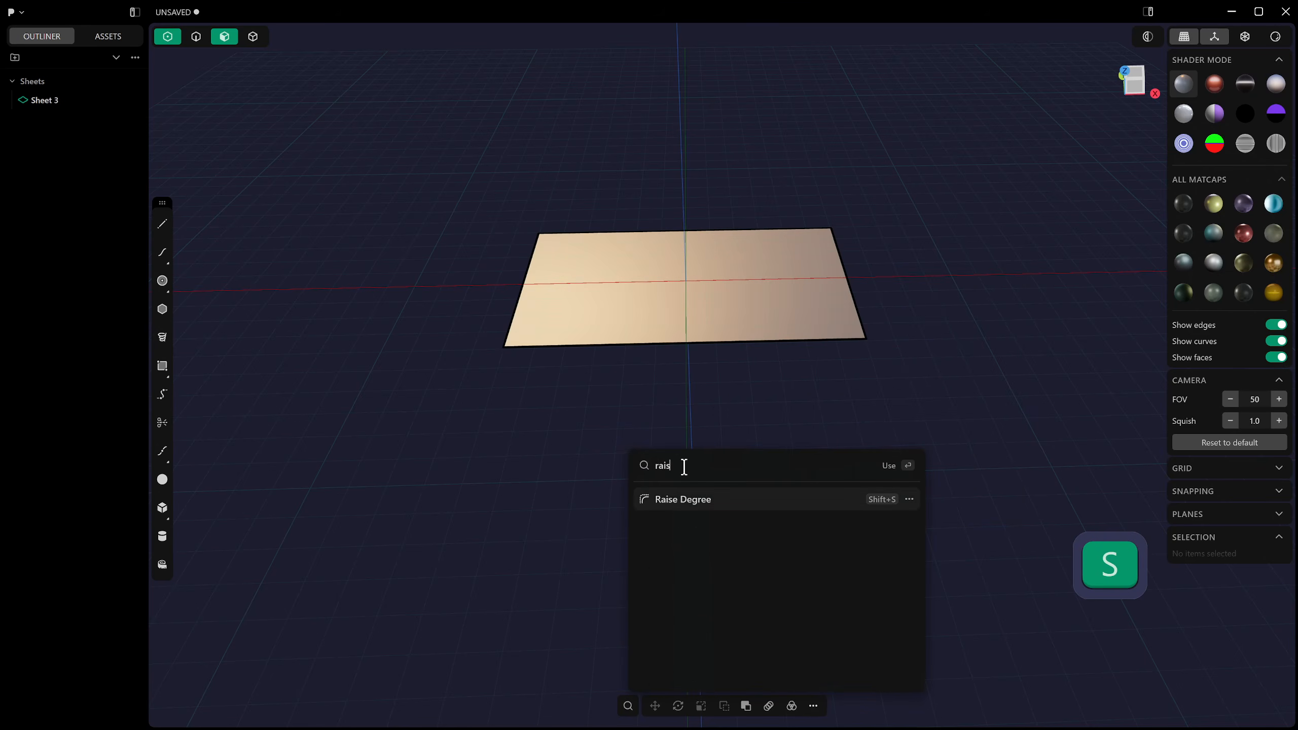
pyautogui.press('Escape')
# Select the sheet's face in face mode and raise its degree to 2 x 2.
pyautogui.click(671, 289)
pyautogui.moveTo(648, 287); pyautogui.dragTo(711, 250, button='middle')
pyautogui.click(223, 38)
pyautogui.click(748, 262)
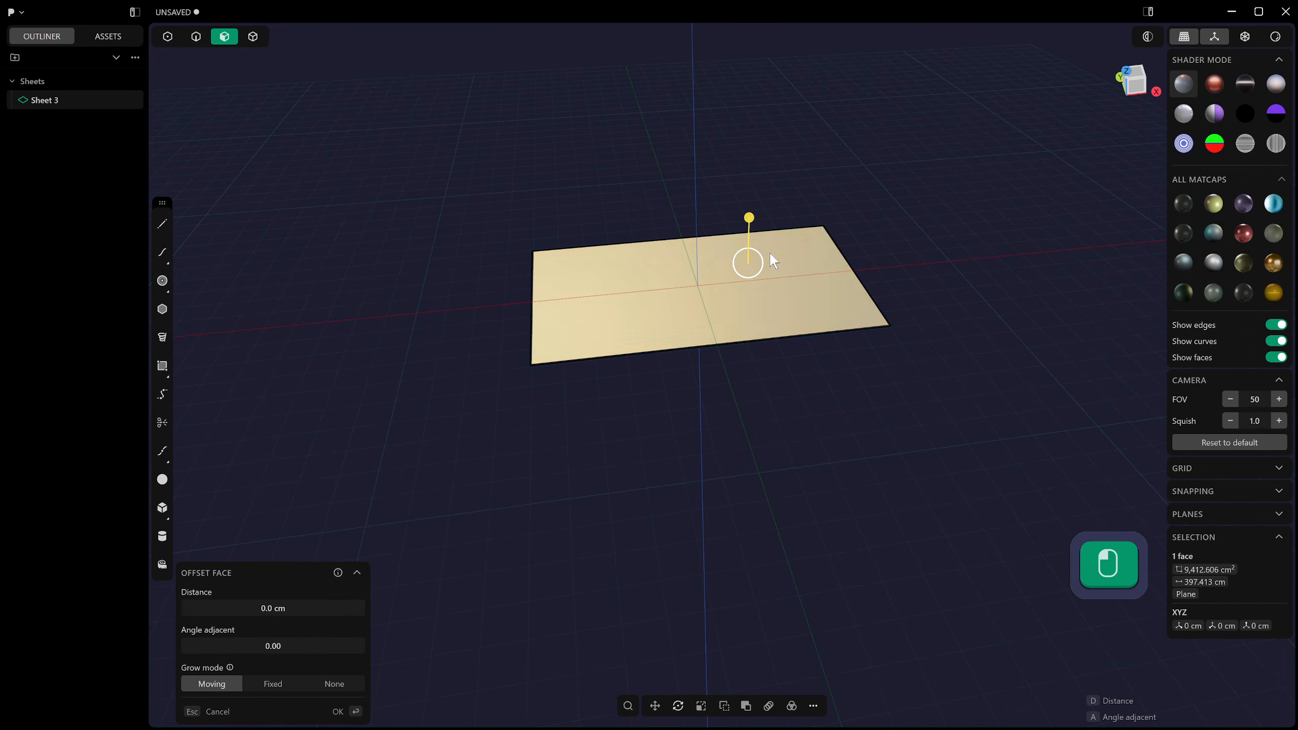
pyautogui.click(812, 707)
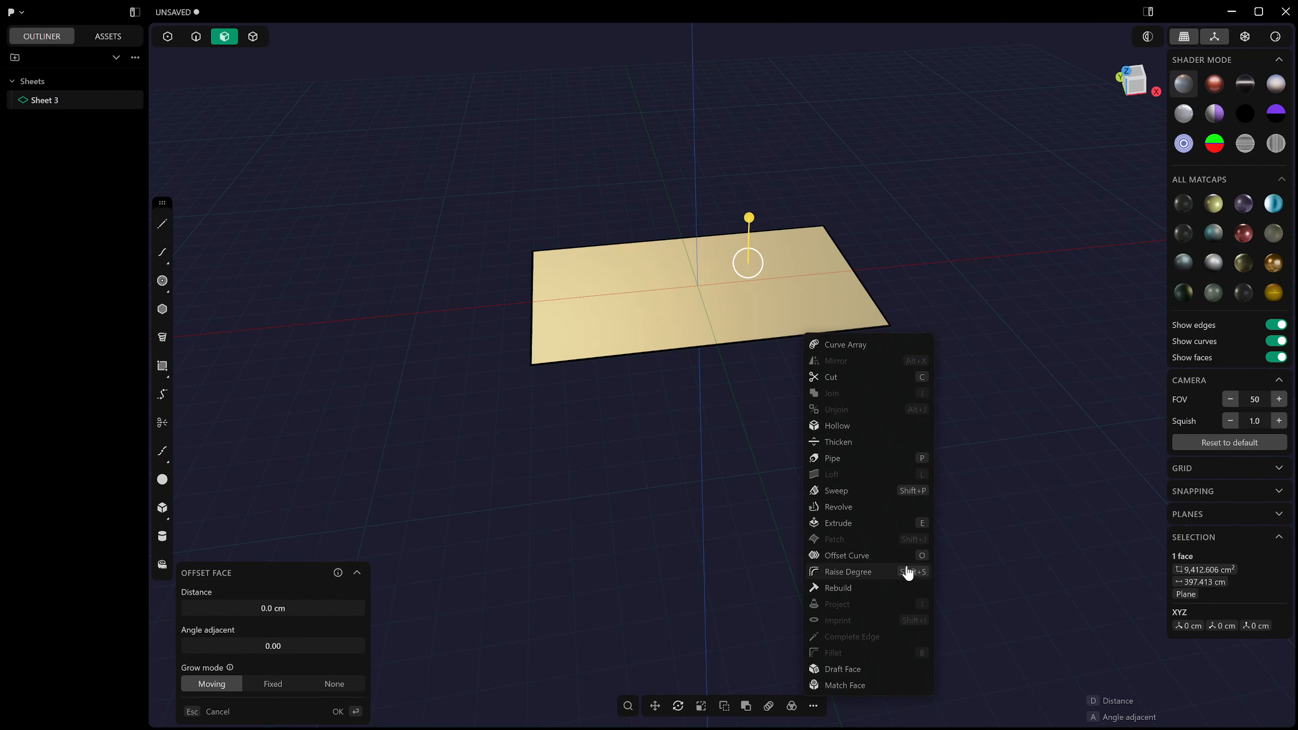
pyautogui.click(898, 168)
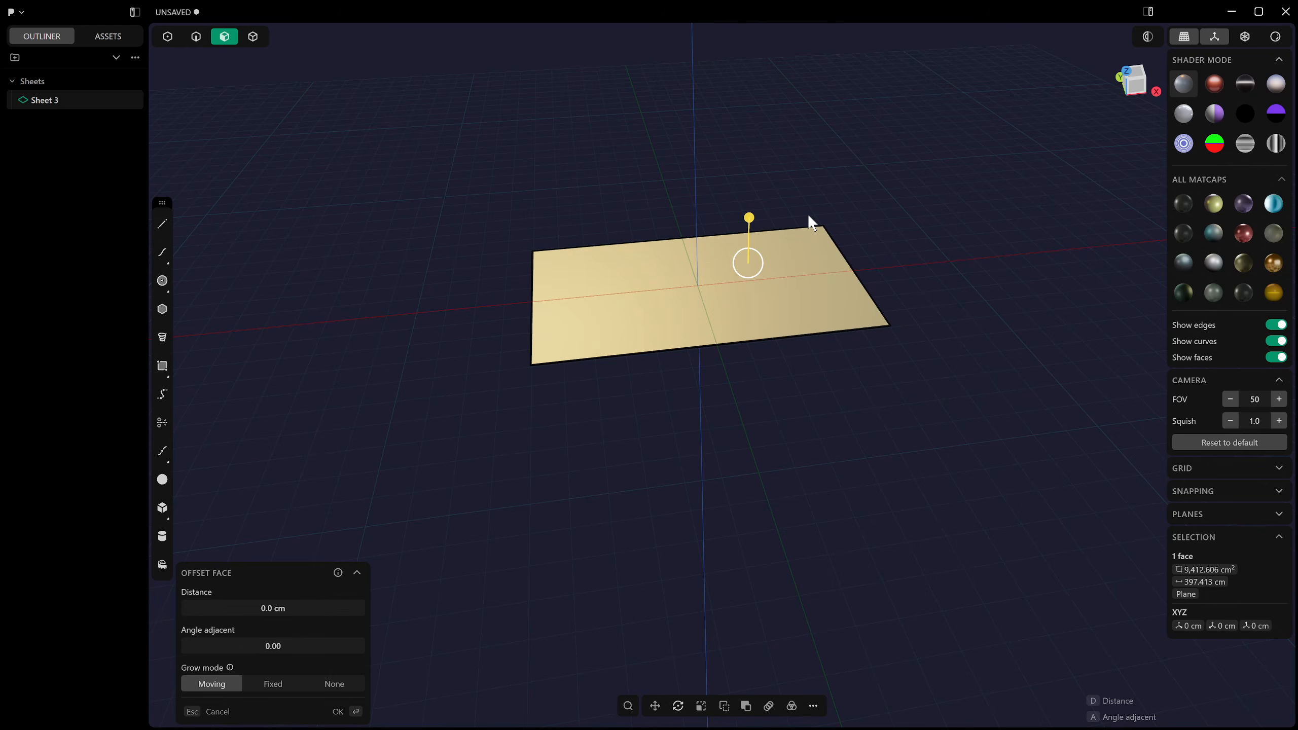
pyautogui.hotkey('shift', 'f')
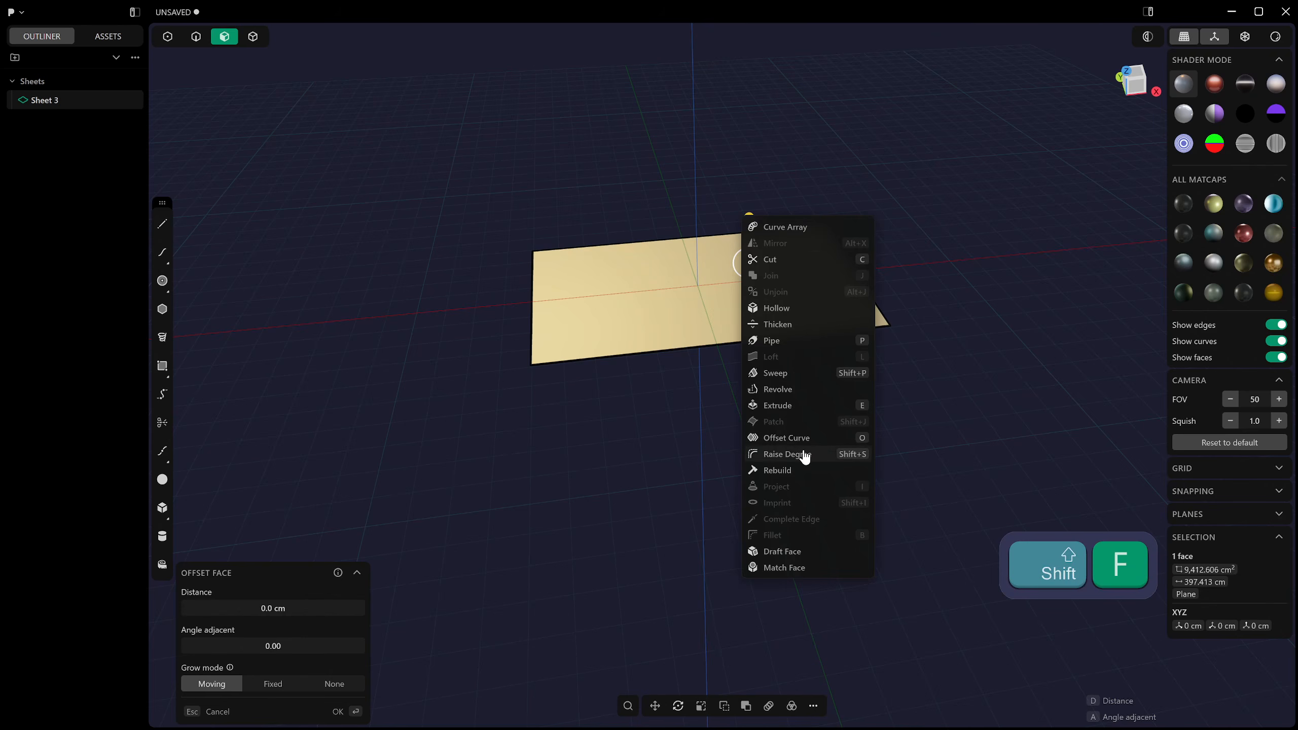
pyautogui.click(686, 187)
pyautogui.hotkey('shift', 's')
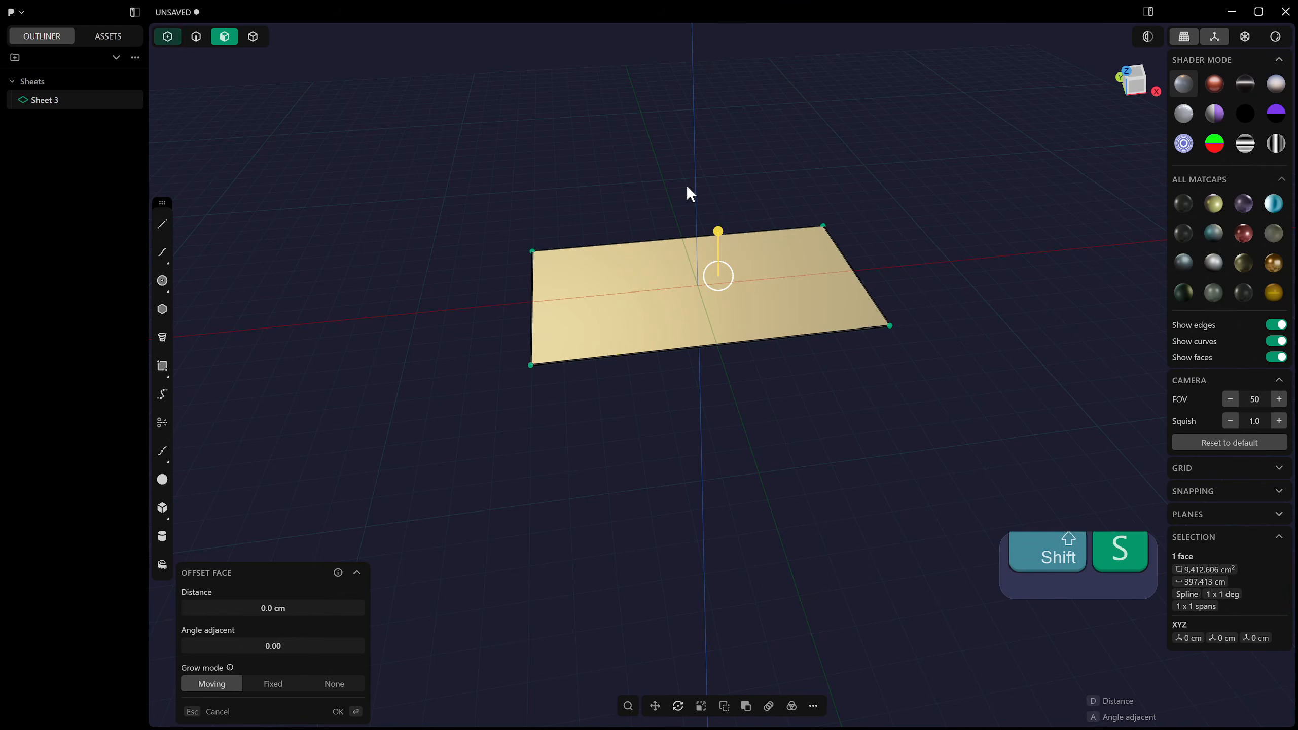
# In the top view, select the six control points along both short edges and scale them about 1.14 in X and 1.27 in Y.
pyautogui.moveTo(695, 205); pyautogui.dragTo(727, 294, button='middle')
pyautogui.press('KP_7')
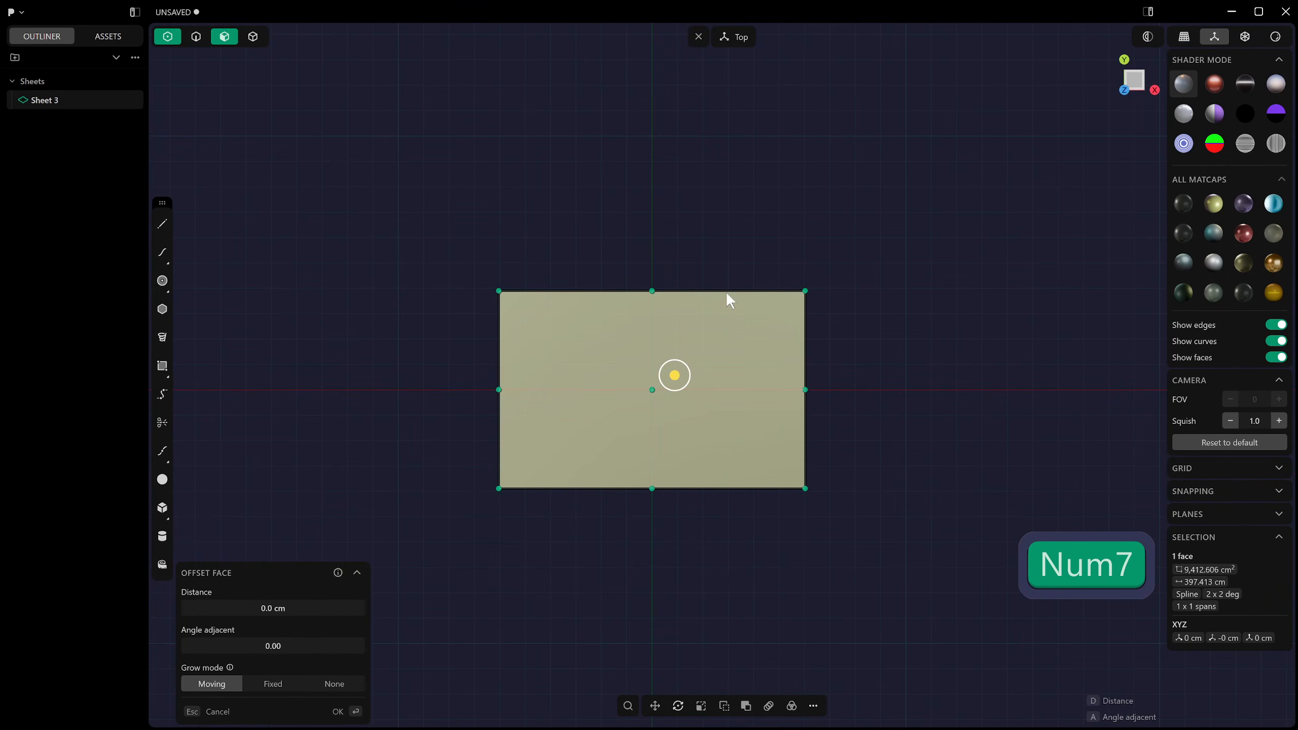
pyautogui.scroll(-3, 757, 269)
pyautogui.moveTo(557, 269); pyautogui.dragTo(598, 514)
pyautogui.keyDown('shift'); pyautogui.moveTo(790, 264); pyautogui.dragTo(850, 444); pyautogui.keyUp('shift')
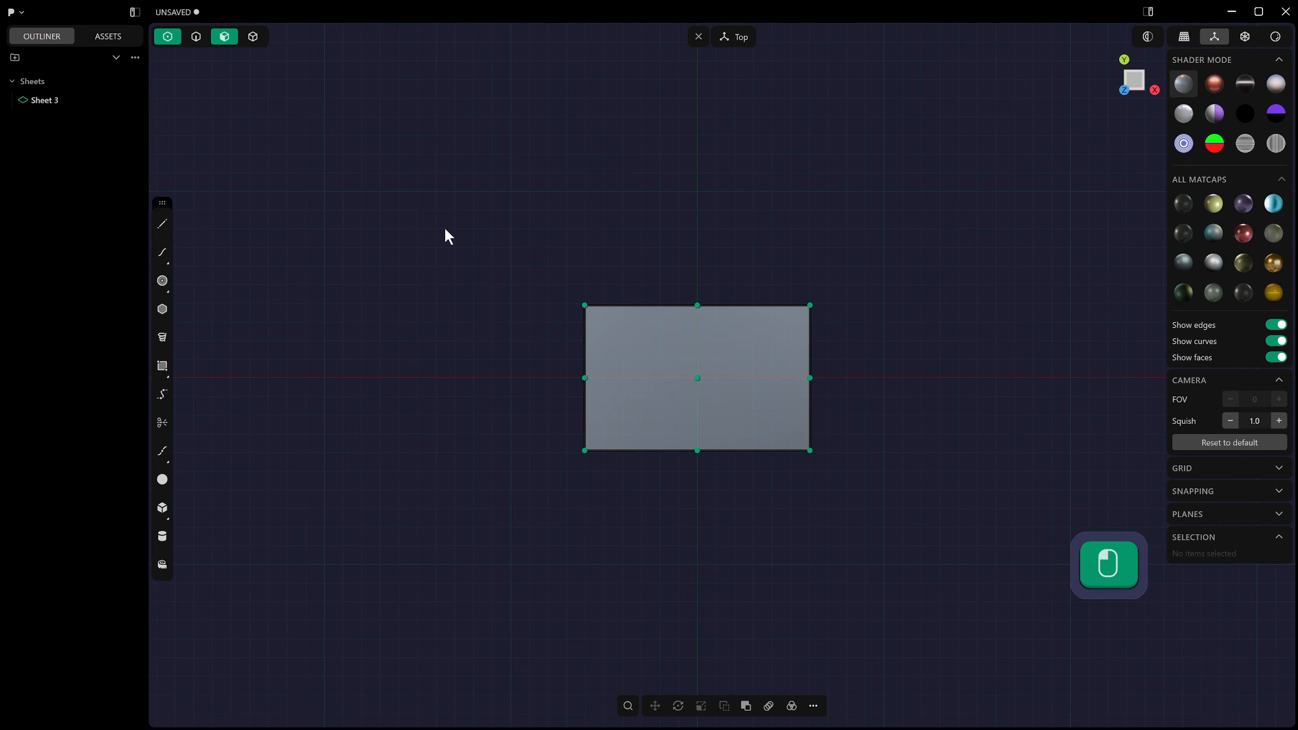
pyautogui.keyDown('shift'); pyautogui.moveTo(475, 222); pyautogui.dragTo(622, 534); pyautogui.keyUp('shift')
pyautogui.keyDown('shift'); pyautogui.moveTo(772, 275); pyautogui.dragTo(833, 452); pyautogui.keyUp('shift')
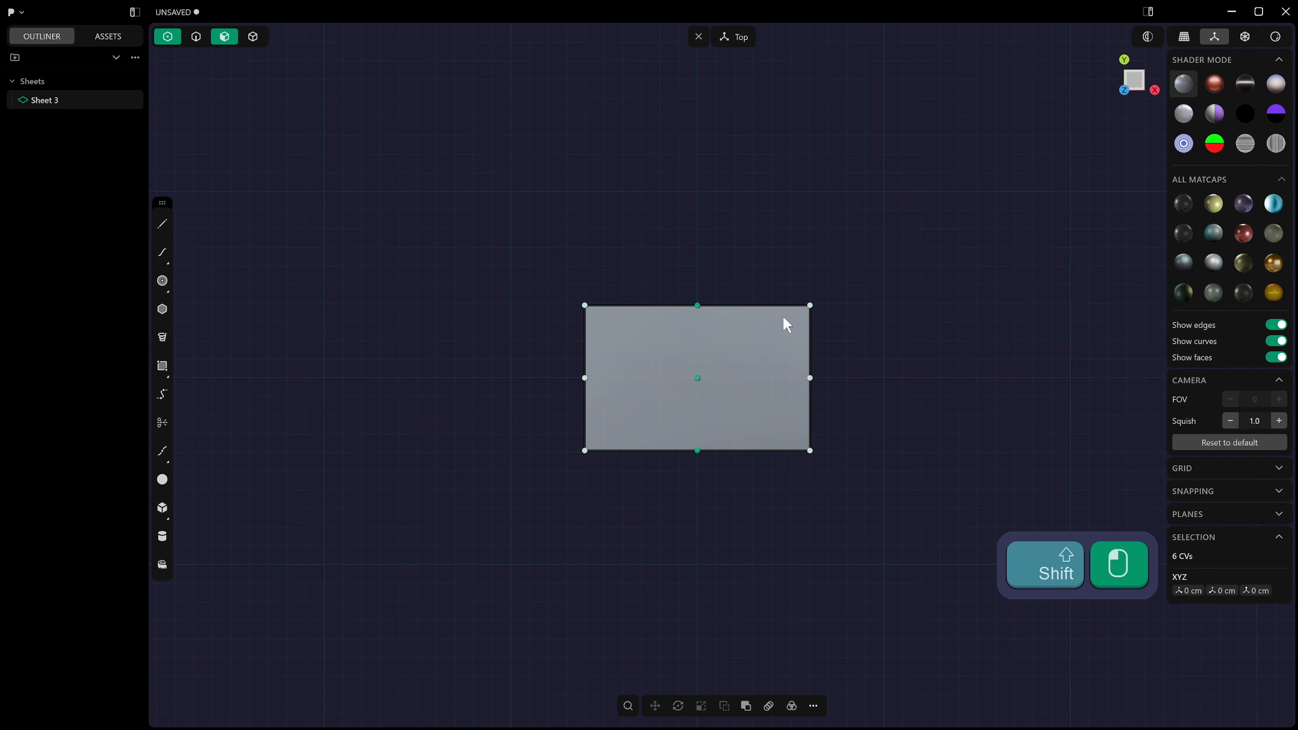
pyautogui.press('s')
pyautogui.moveTo(700, 326); pyautogui.dragTo(697, 312)
pyautogui.moveTo(747, 377); pyautogui.dragTo(757, 376)
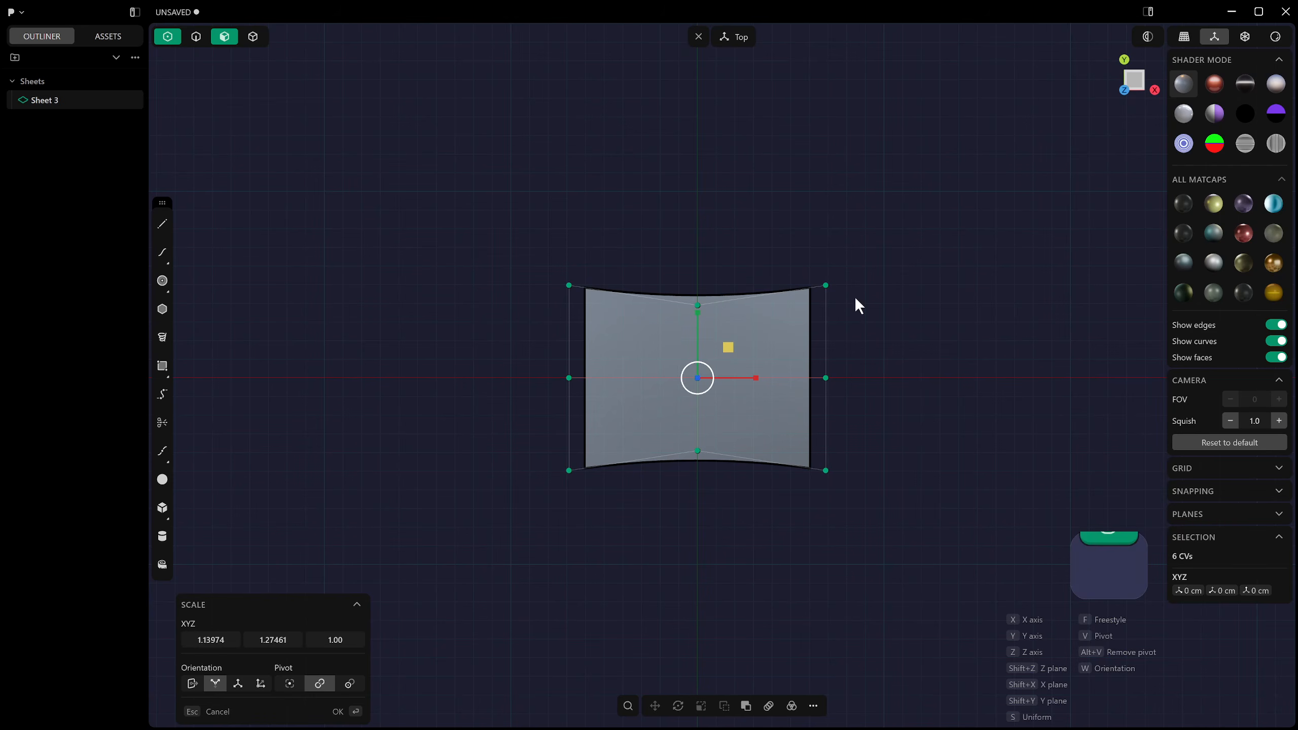
pyautogui.press('Return')
# Scale the middle control points inward along Y to narrow the sheet's waist.
pyautogui.press('s')
pyautogui.moveTo(695, 331); pyautogui.dragTo(725, 454)
pyautogui.rightClick(701, 296)
pyautogui.press('s')
pyautogui.moveTo(698, 326); pyautogui.dragTo(699, 344)
pyautogui.rightClick(700, 345)
# Try moving the three control points at the sheet's positive X end about -4.25 cm along Z.
pyautogui.moveTo(758, 503); pyautogui.dragTo(558, 309, button='middle')
pyautogui.click(774, 365)
pyautogui.scroll(2, 743, 363)
pyautogui.keyDown('shift'); pyautogui.moveTo(556, 306); pyautogui.dragTo(815, 418); pyautogui.keyUp('shift')
pyautogui.moveTo(807, 417); pyautogui.dragTo(830, 383, button='middle')
pyautogui.press('g')
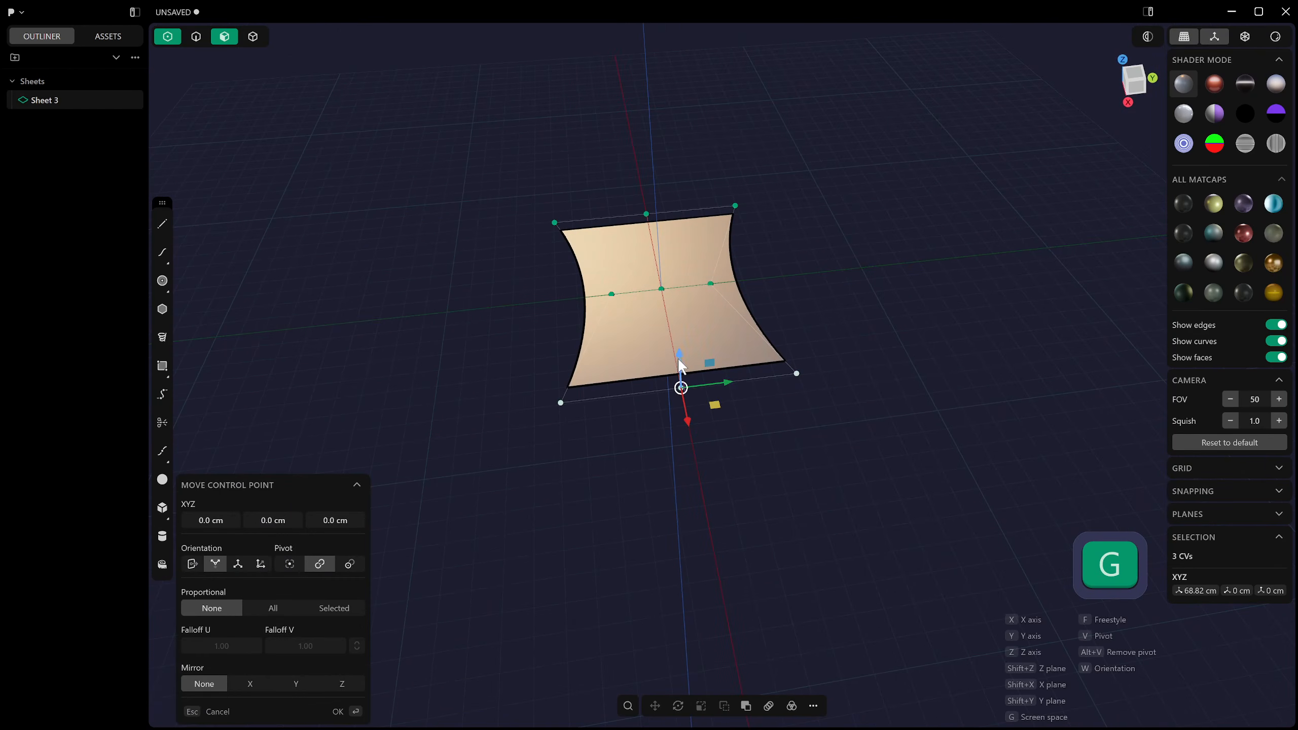
pyautogui.moveTo(680, 367)
pyautogui.mouseDown()
pyautogui.moveTo(688, 321)
pyautogui.moveTo(693, 361)
pyautogui.mouseUp()
pyautogui.moveTo(694, 361); pyautogui.dragTo(756, 358, button='middle')
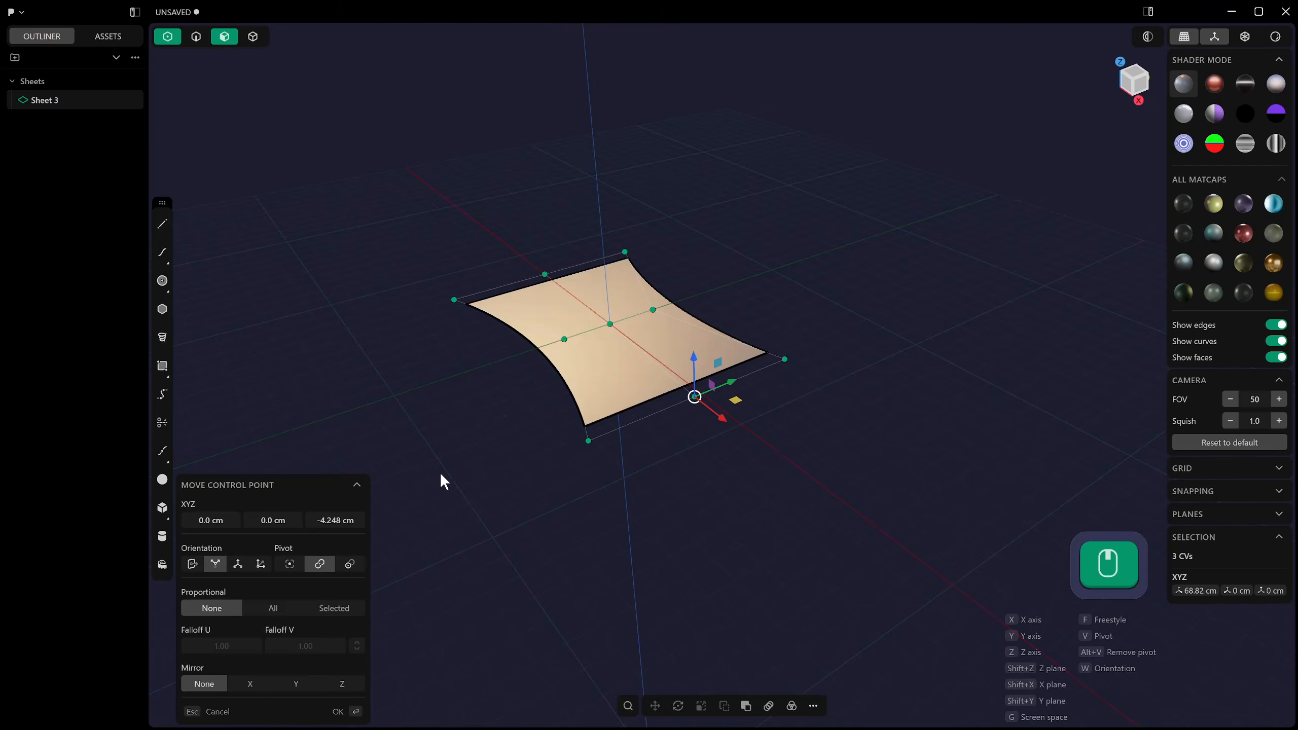
# Try the All and Selected proportional modes while moving the end control points along Z, and cancel the move.
pyautogui.click(287, 608)
pyautogui.moveTo(755, 434); pyautogui.dragTo(797, 341, button='middle')
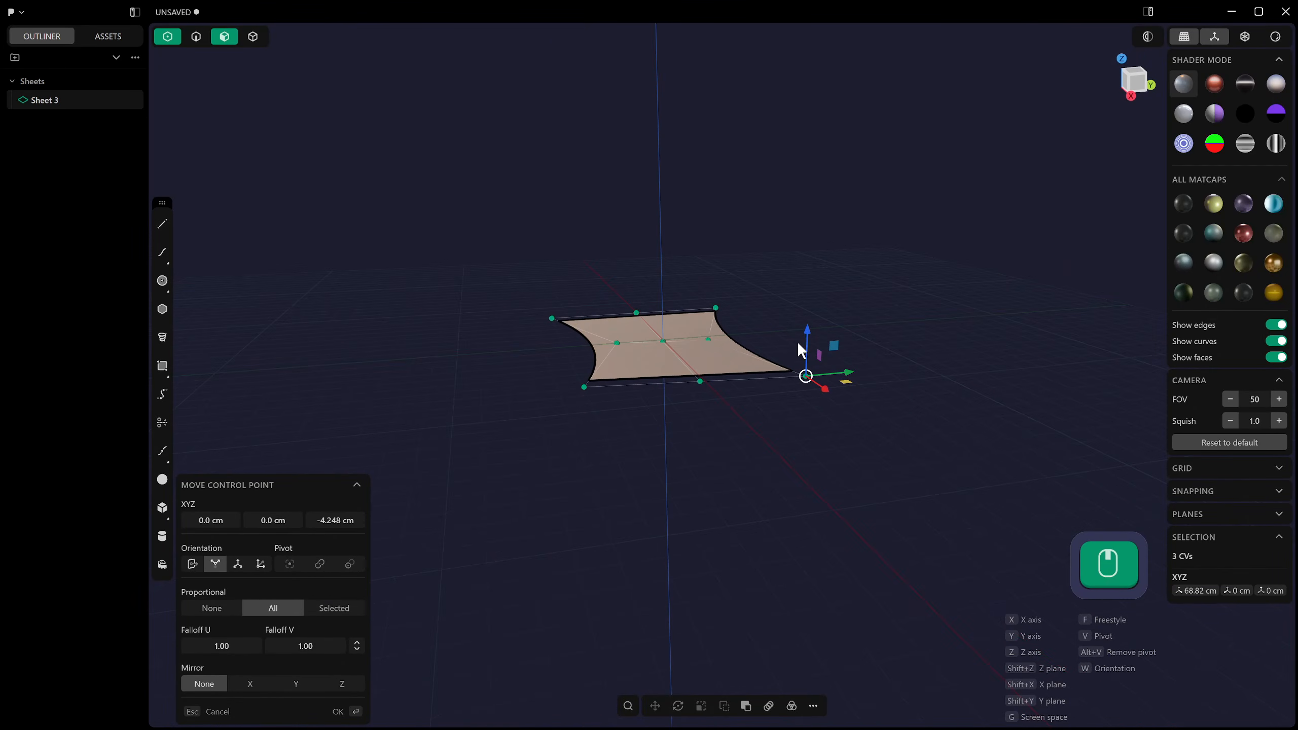
pyautogui.moveTo(813, 327)
pyautogui.mouseDown()
pyautogui.moveTo(811, 284)
pyautogui.moveTo(829, 426)
pyautogui.moveTo(811, 348)
pyautogui.moveTo(834, 420)
pyautogui.moveTo(817, 249)
pyautogui.moveTo(815, 362)
pyautogui.moveTo(823, 263)
pyautogui.moveTo(853, 424)
pyautogui.moveTo(846, 357)
pyautogui.moveTo(784, 224)
pyautogui.moveTo(813, 373)
pyautogui.moveTo(818, 322)
pyautogui.mouseUp()
pyautogui.click(353, 615)
pyautogui.press('Escape')
pyautogui.moveTo(817, 328); pyautogui.dragTo(773, 448, button='middle')
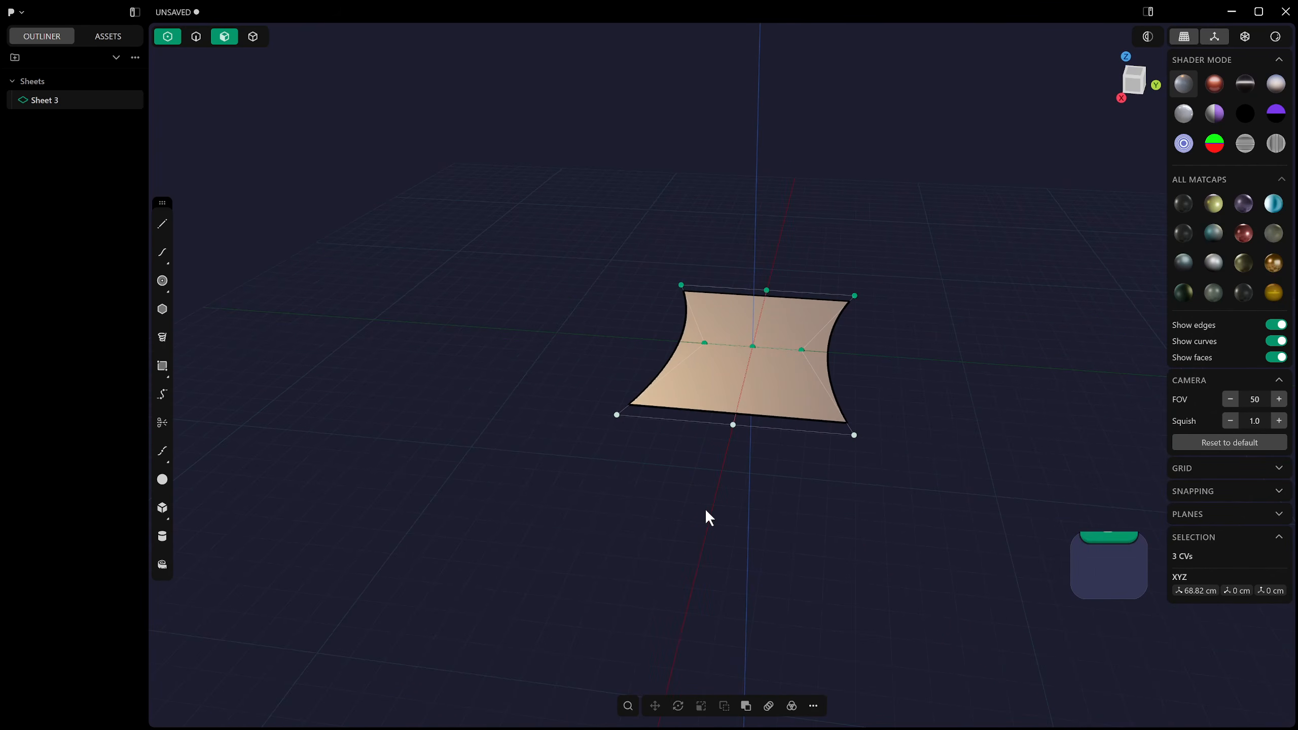
pyautogui.moveTo(704, 515); pyautogui.dragTo(620, 364, button='middle')
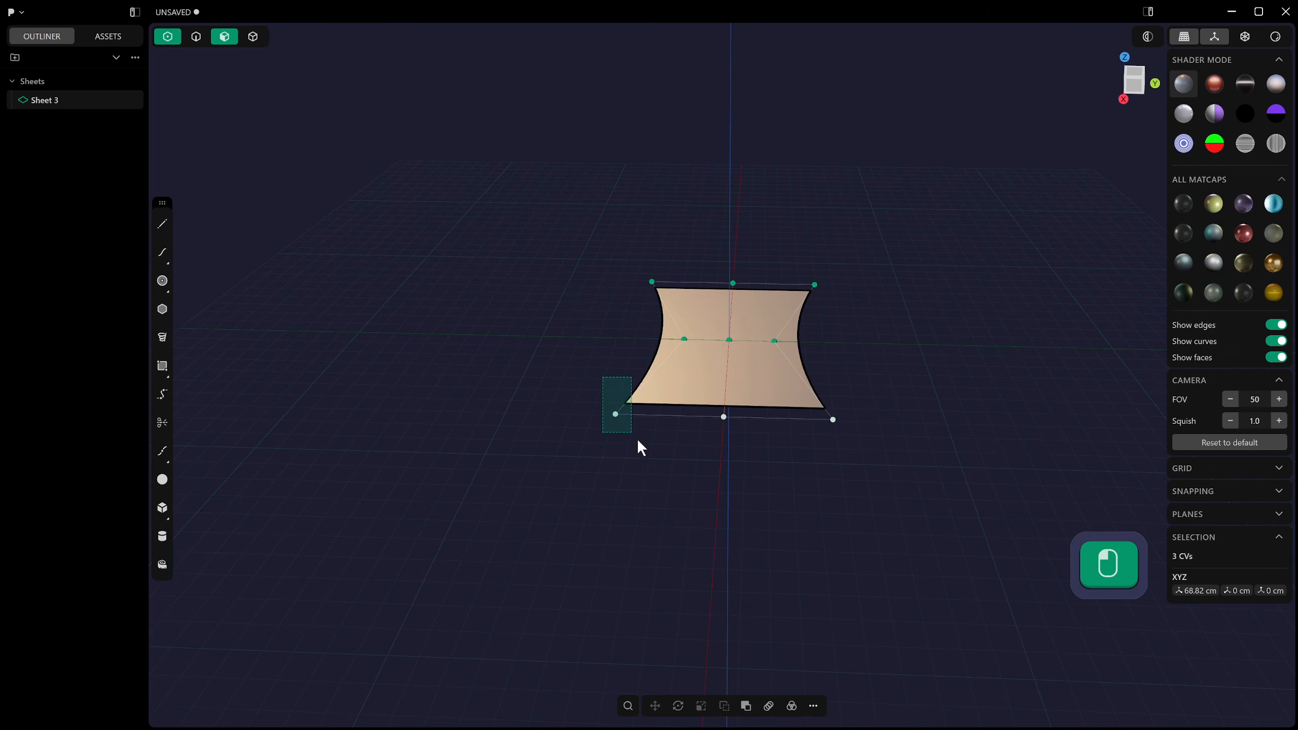
pyautogui.moveTo(638, 440); pyautogui.dragTo(639, 441)
pyautogui.keyDown('shift'); pyautogui.moveTo(783, 394); pyautogui.dragTo(844, 451); pyautogui.keyUp('shift')
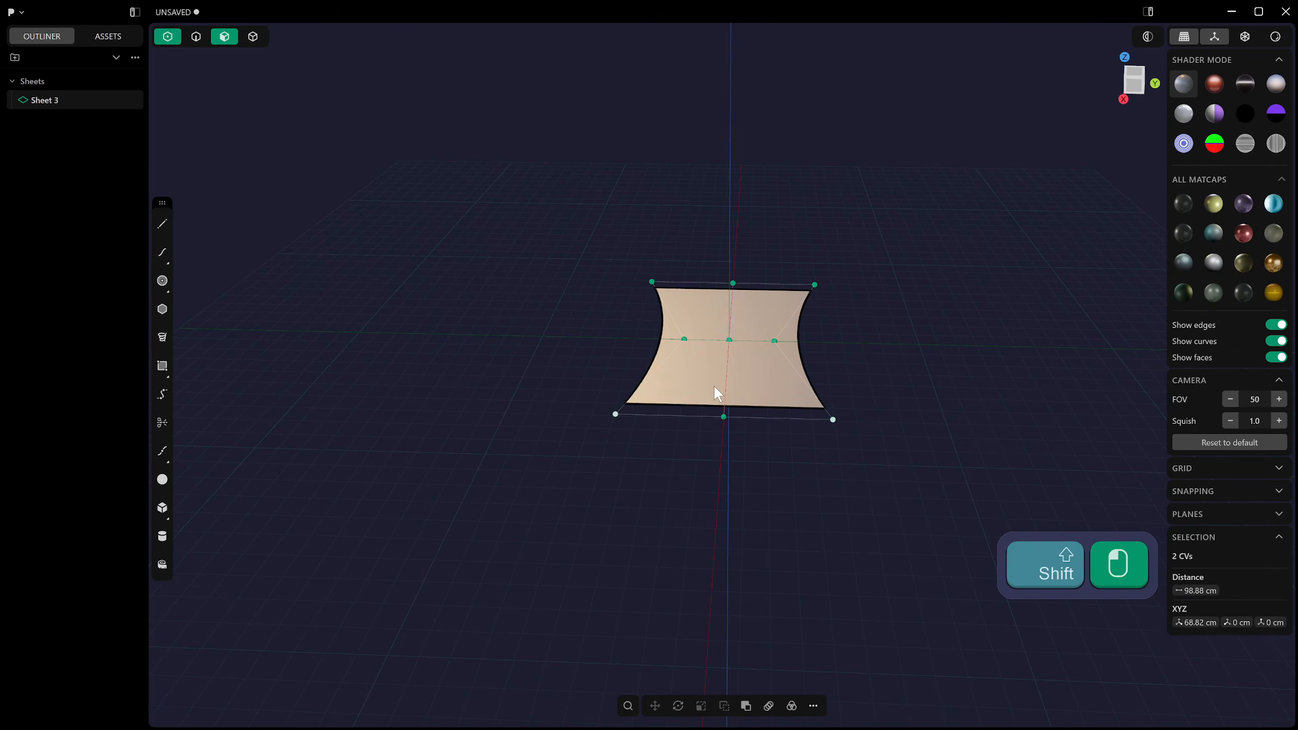
pyautogui.moveTo(715, 388); pyautogui.dragTo(752, 434, button='middle')
pyautogui.keyDown('shift'); pyautogui.moveTo(705, 378); pyautogui.dragTo(733, 430); pyautogui.keyUp('shift')
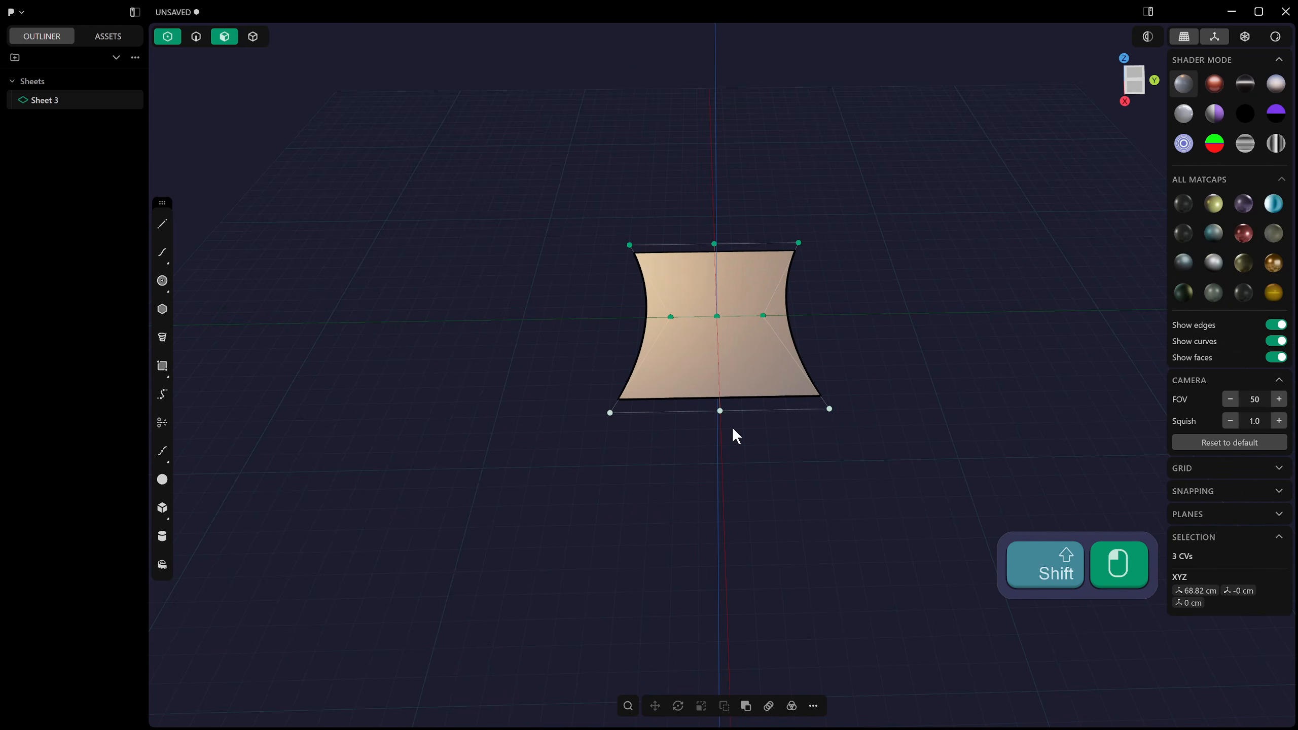
pyautogui.moveTo(733, 432)
pyautogui.mouseDown(button='middle')
pyautogui.moveTo(710, 406)
pyautogui.moveTo(728, 409)
pyautogui.mouseUp(button='middle')
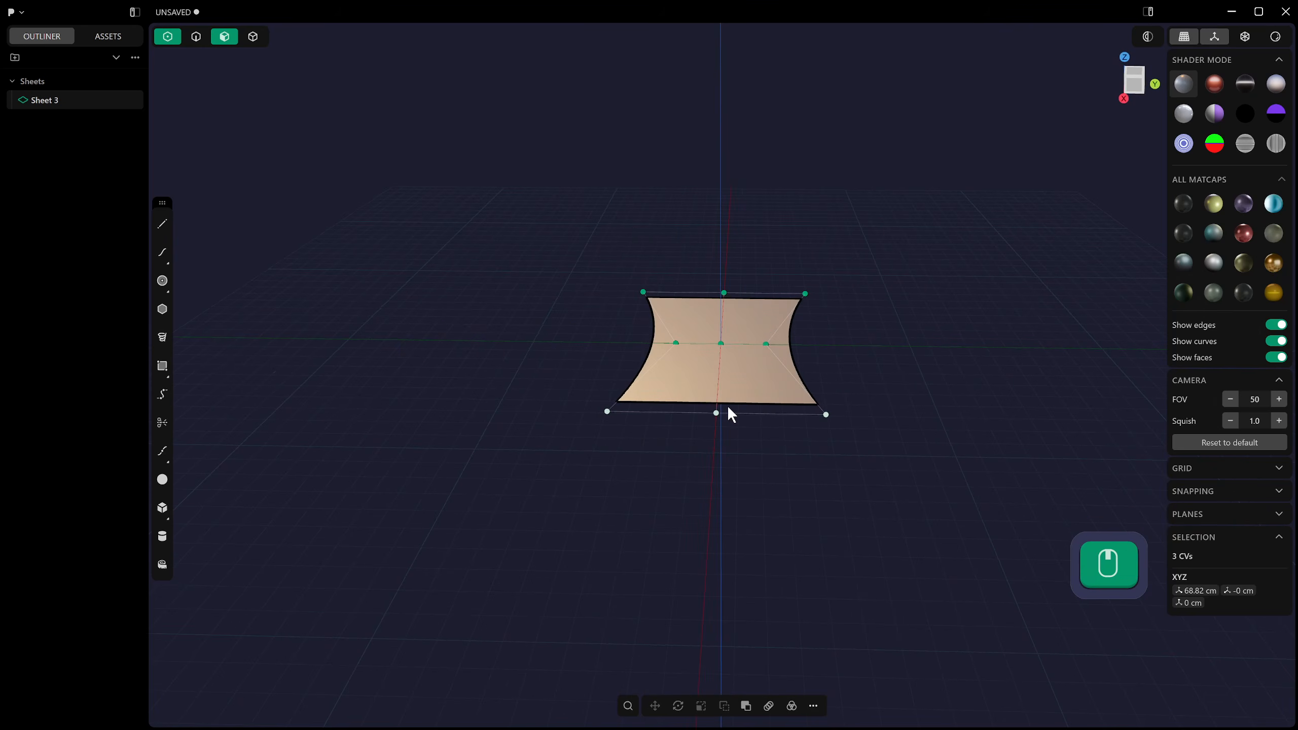
pyautogui.press('g')
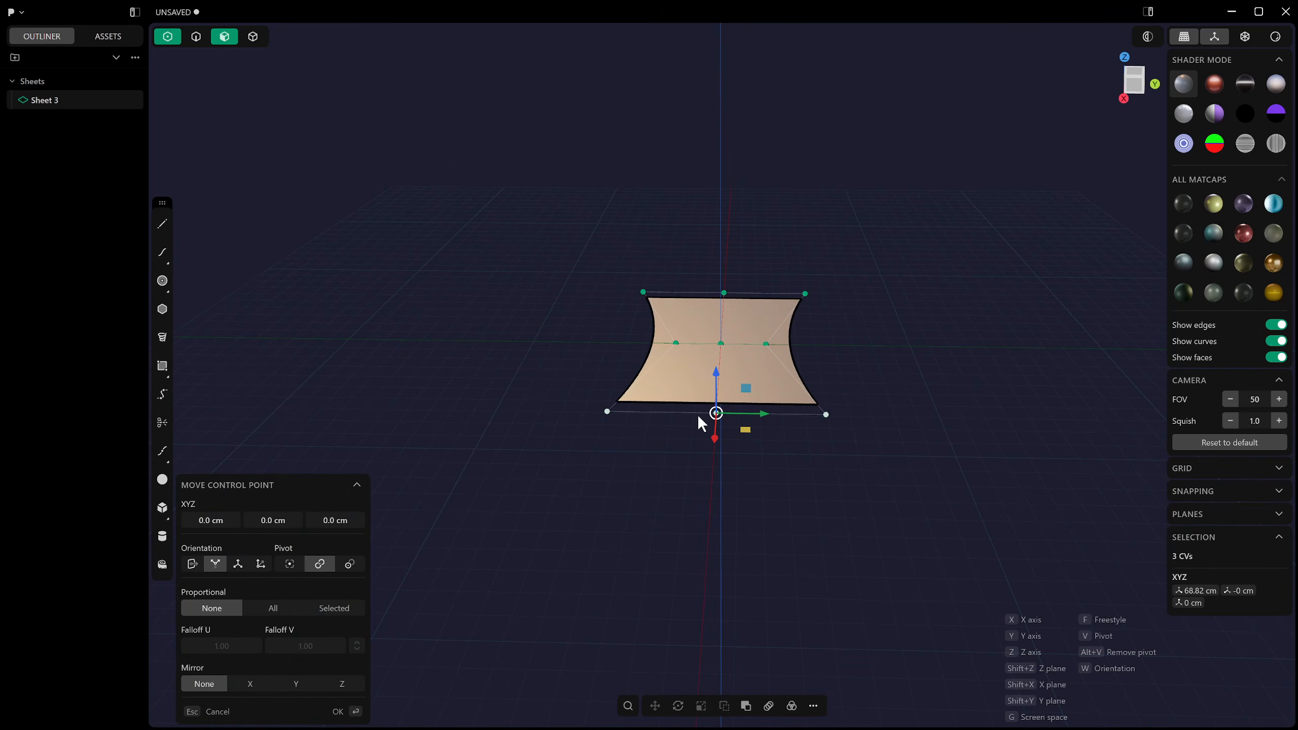
pyautogui.press('Escape')
pyautogui.click(613, 440)
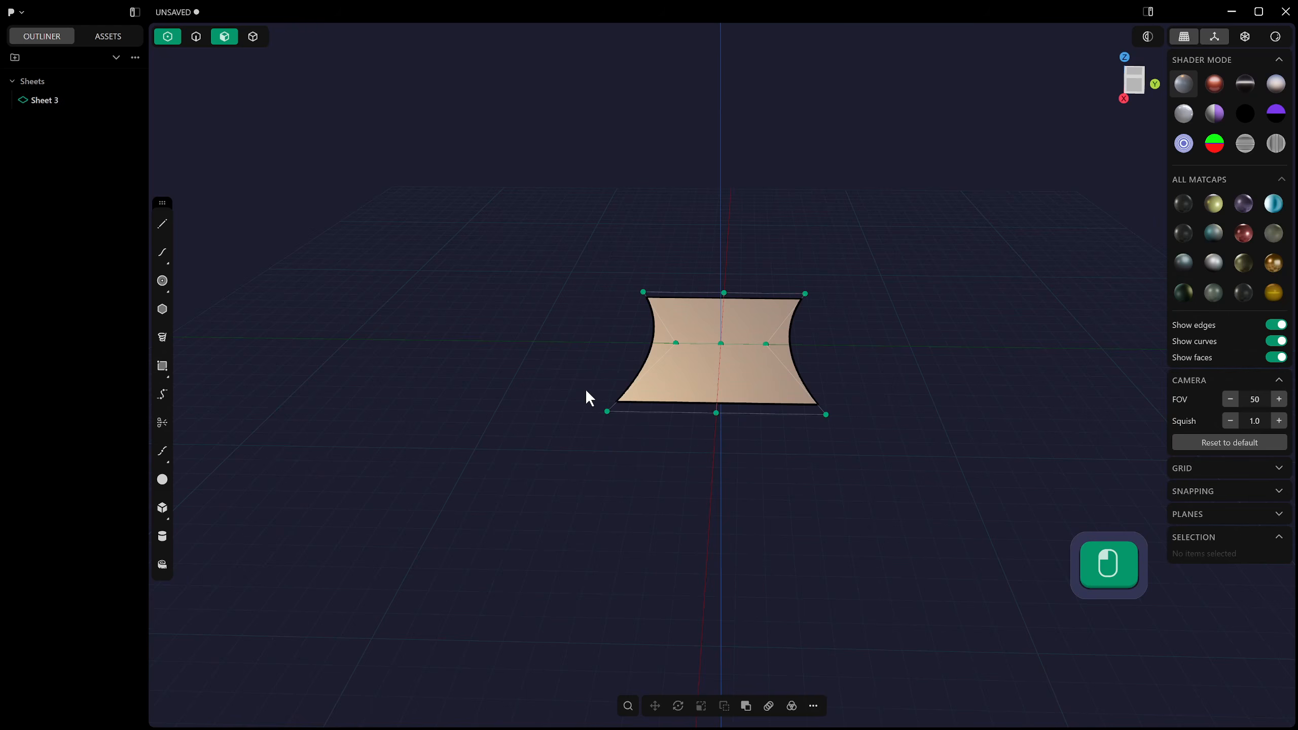
# Try selecting the end control points one by one and moving them along Z with Proportional set to Selected.
pyautogui.keyDown('shift'); pyautogui.click(607, 411); pyautogui.keyUp('shift')
pyautogui.keyDown('shift'); pyautogui.click(716, 413); pyautogui.keyUp('shift')
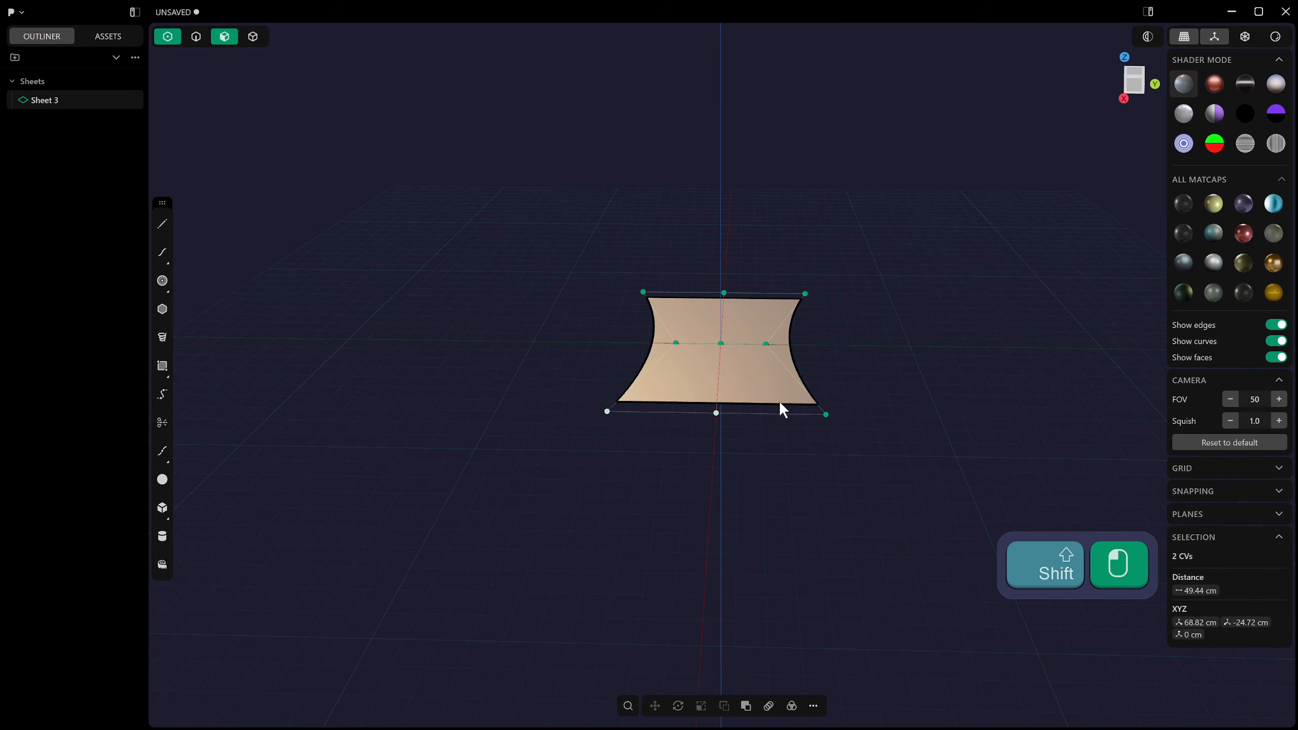
pyautogui.keyDown('shift'); pyautogui.click(826, 414); pyautogui.keyUp('shift')
pyautogui.press('g')
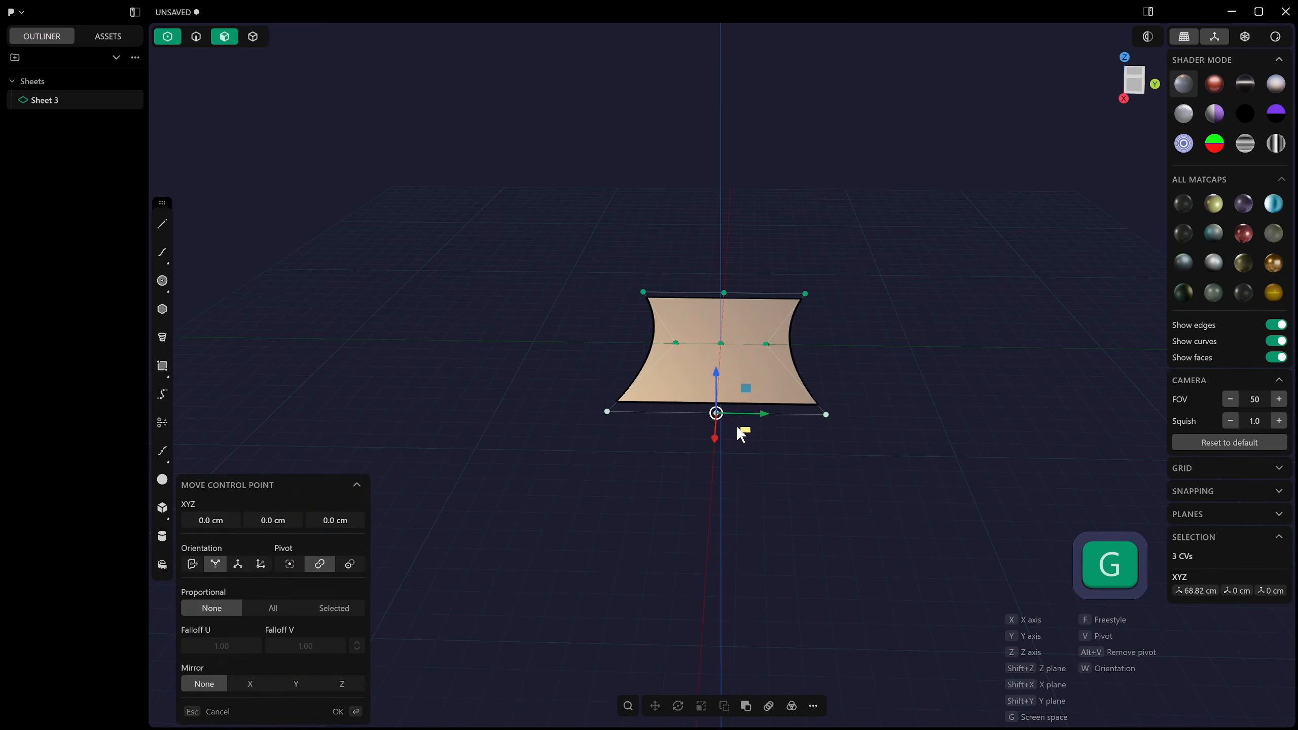
pyautogui.moveTo(617, 486); pyautogui.dragTo(499, 555, button='middle')
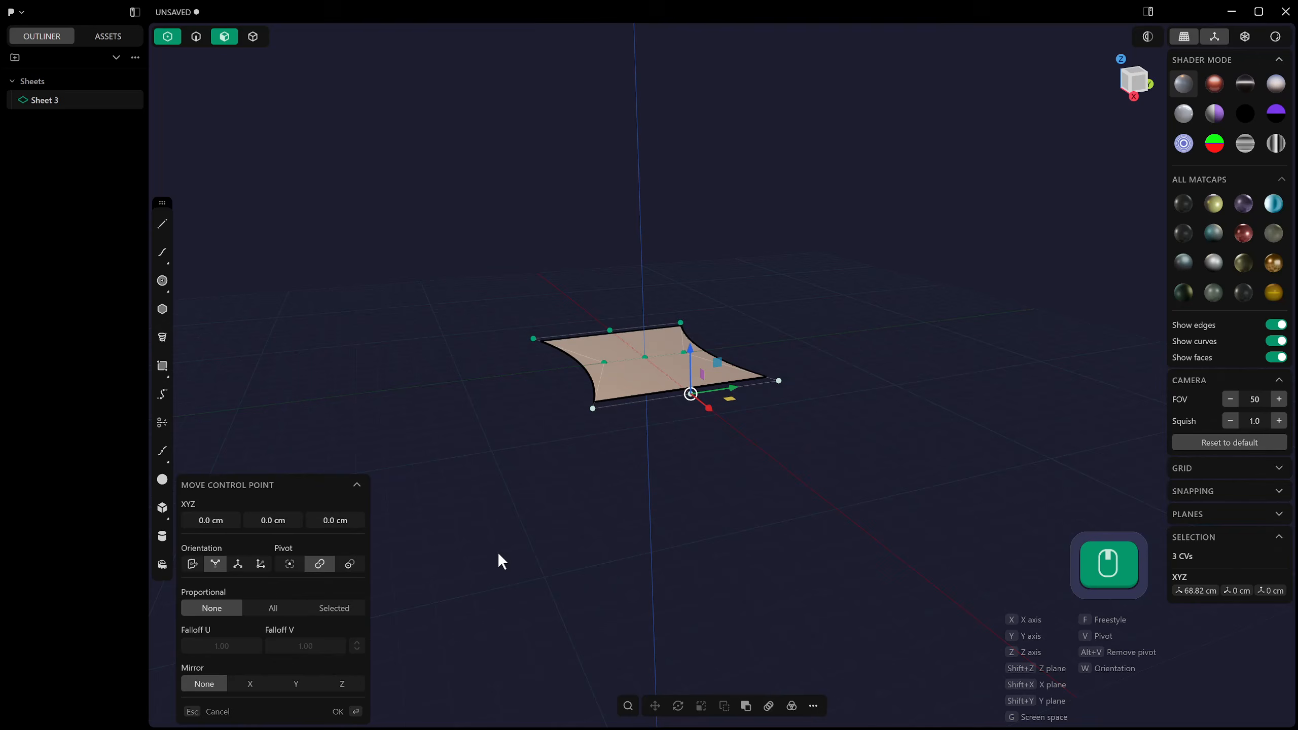
pyautogui.click(355, 609)
pyautogui.moveTo(788, 345); pyautogui.dragTo(782, 319)
pyautogui.moveTo(783, 319); pyautogui.dragTo(610, 343, button='middle')
pyautogui.click(817, 327)
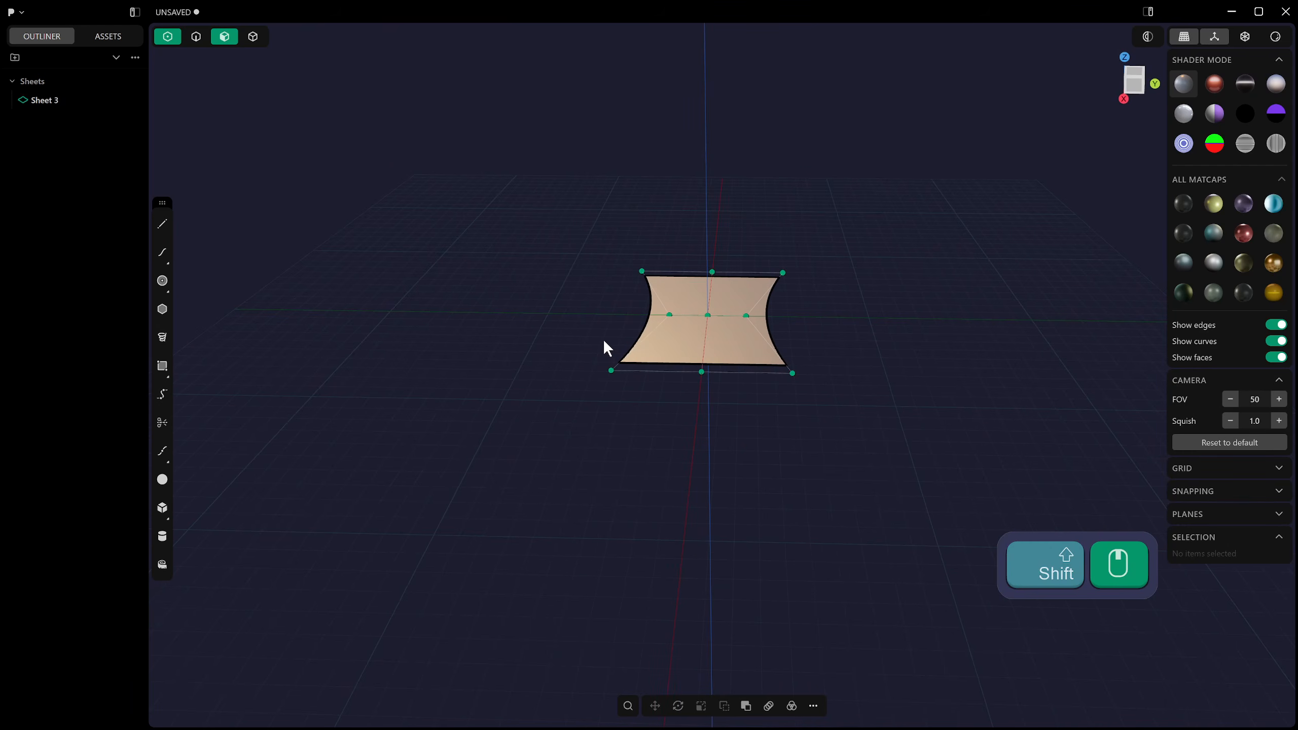
# Select both corner points of the positive X end, with the middle one last, and move them 24.801 cm along Z with Proportional set to Selected.
pyautogui.keyDown('shift'); pyautogui.moveTo(602, 340); pyautogui.dragTo(664, 397); pyautogui.keyUp('shift')
pyautogui.keyDown('shift'); pyautogui.click(792, 372); pyautogui.keyUp('shift')
pyautogui.keyDown('shift'); pyautogui.click(701, 371); pyautogui.keyUp('shift')
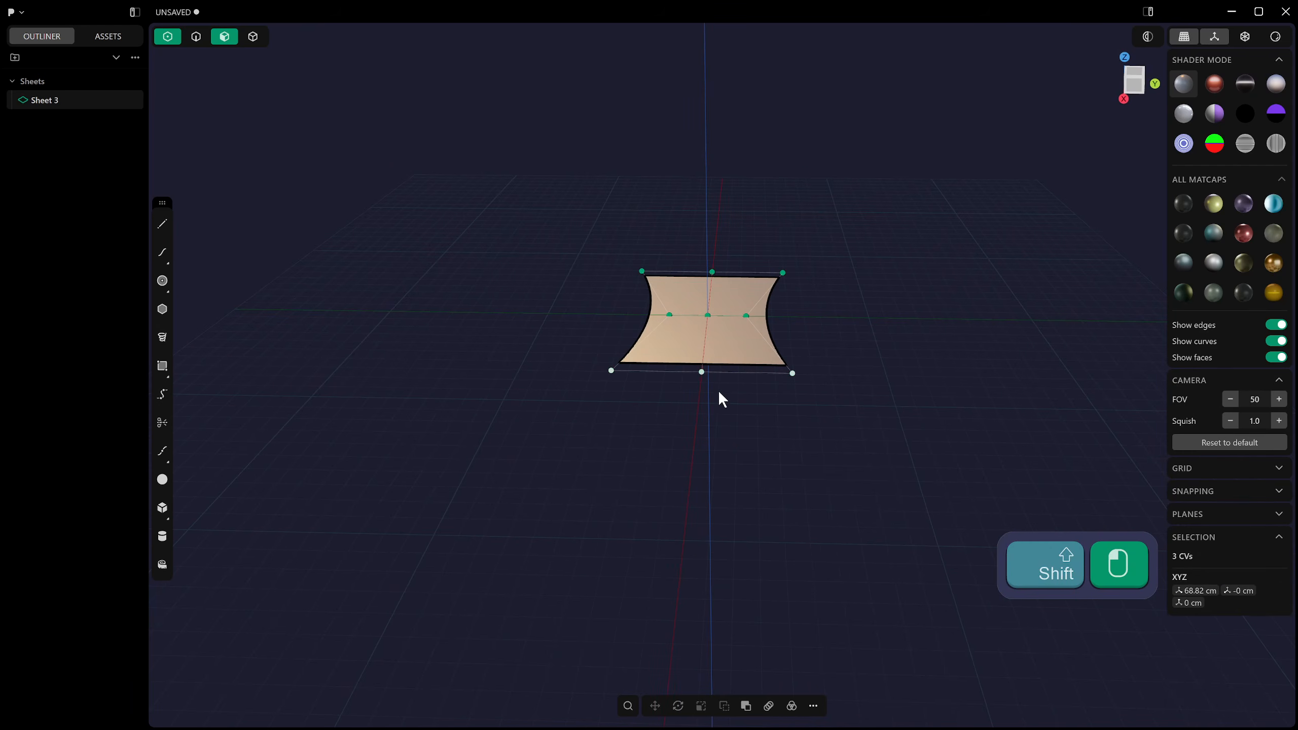
pyautogui.moveTo(719, 397); pyautogui.dragTo(732, 377, button='middle')
pyautogui.press('g')
pyautogui.click(334, 608)
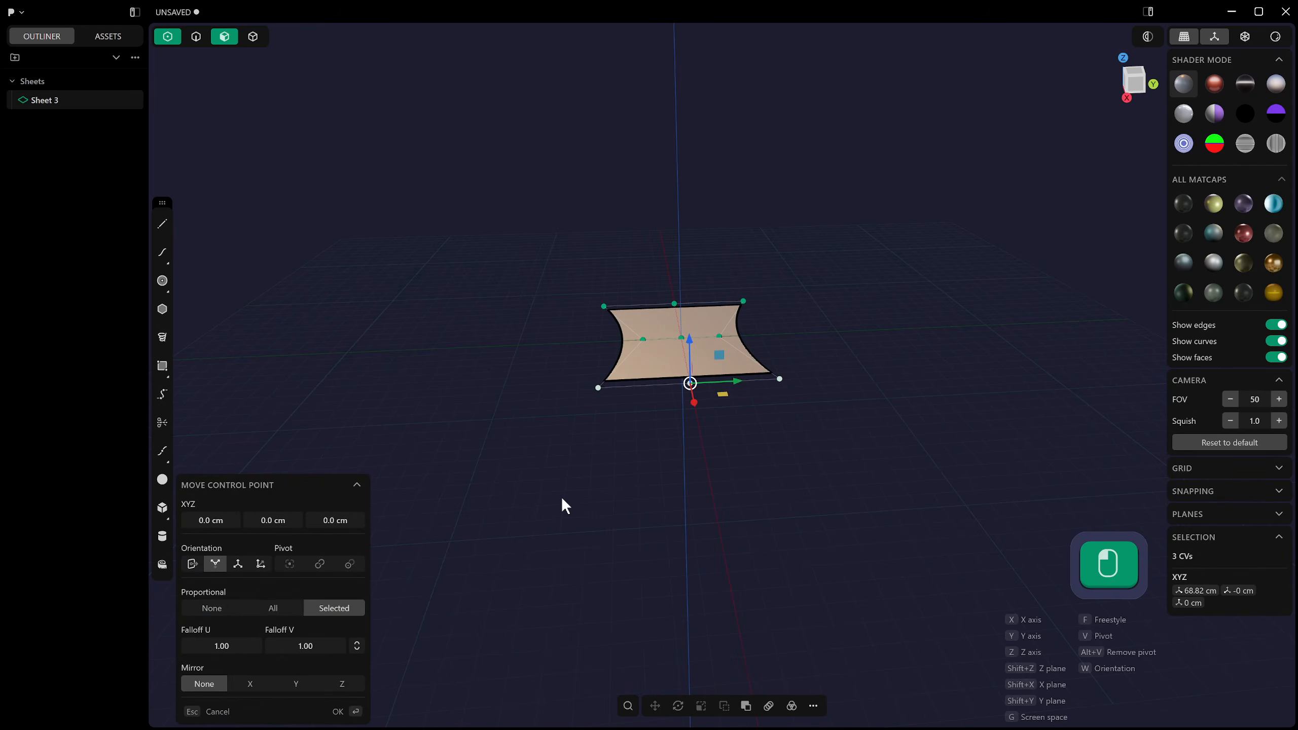
pyautogui.moveTo(565, 505); pyautogui.dragTo(724, 351, button='middle')
pyautogui.moveTo(651, 373); pyautogui.dragTo(647, 326)
pyautogui.moveTo(420, 579); pyautogui.dragTo(462, 599, button='middle')
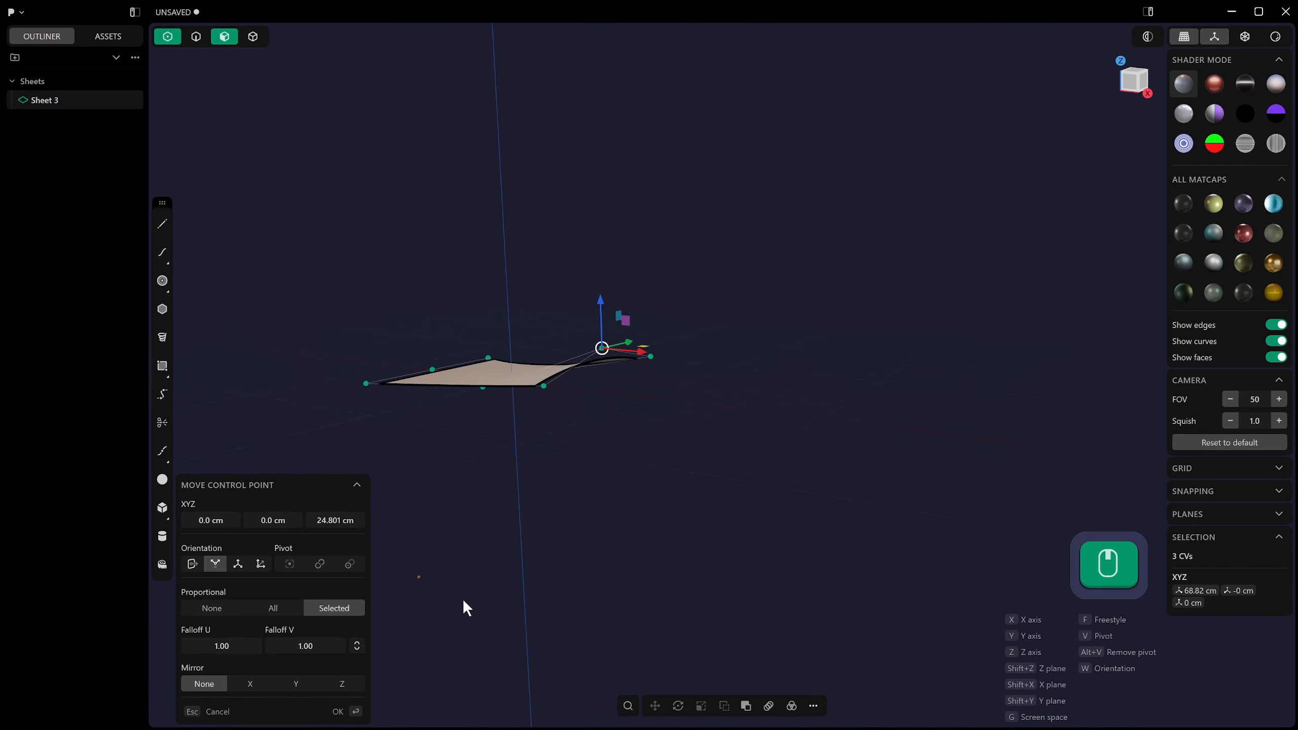
# Compare the All proportional mode, return to Selected, and change the points' Z move to -1.21 cm.
pyautogui.click(273, 608)
pyautogui.moveTo(490, 493); pyautogui.dragTo(542, 475, button='middle')
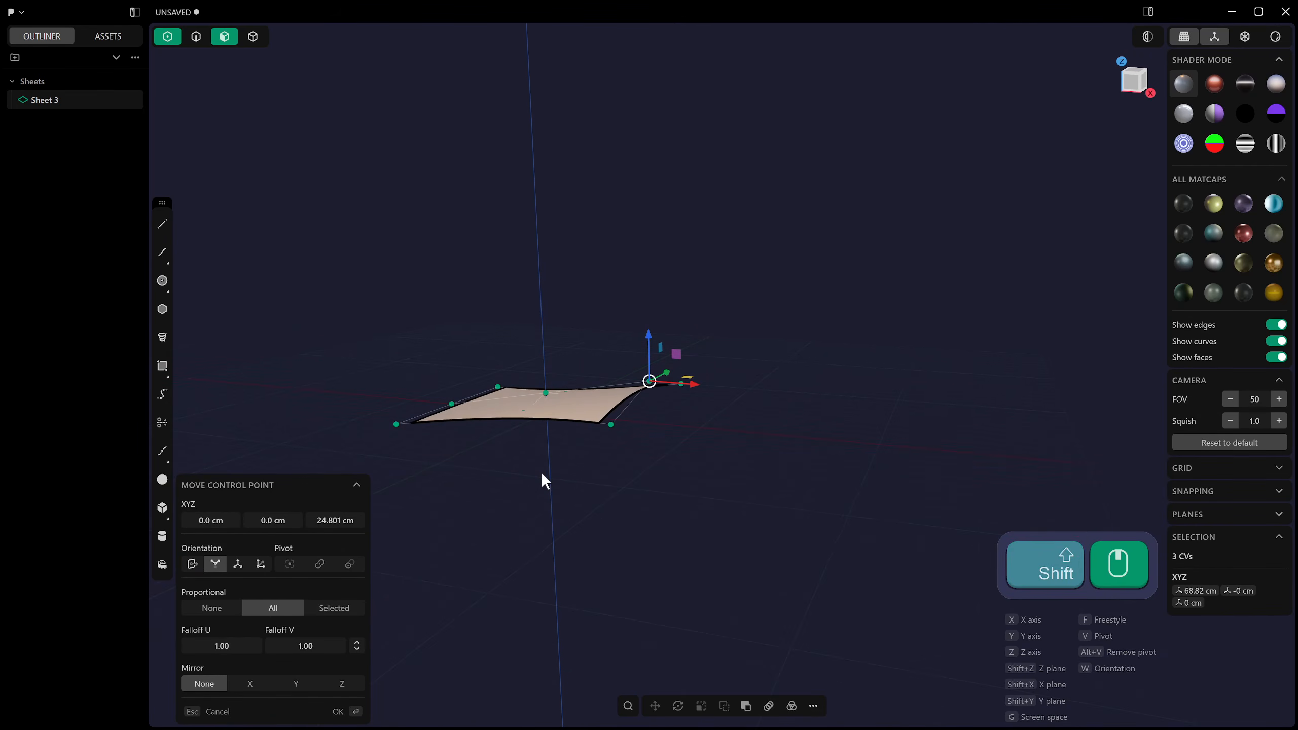
pyautogui.click(338, 608)
pyautogui.moveTo(480, 531); pyautogui.dragTo(699, 388, button='middle')
pyautogui.moveTo(697, 339); pyautogui.dragTo(693, 414)
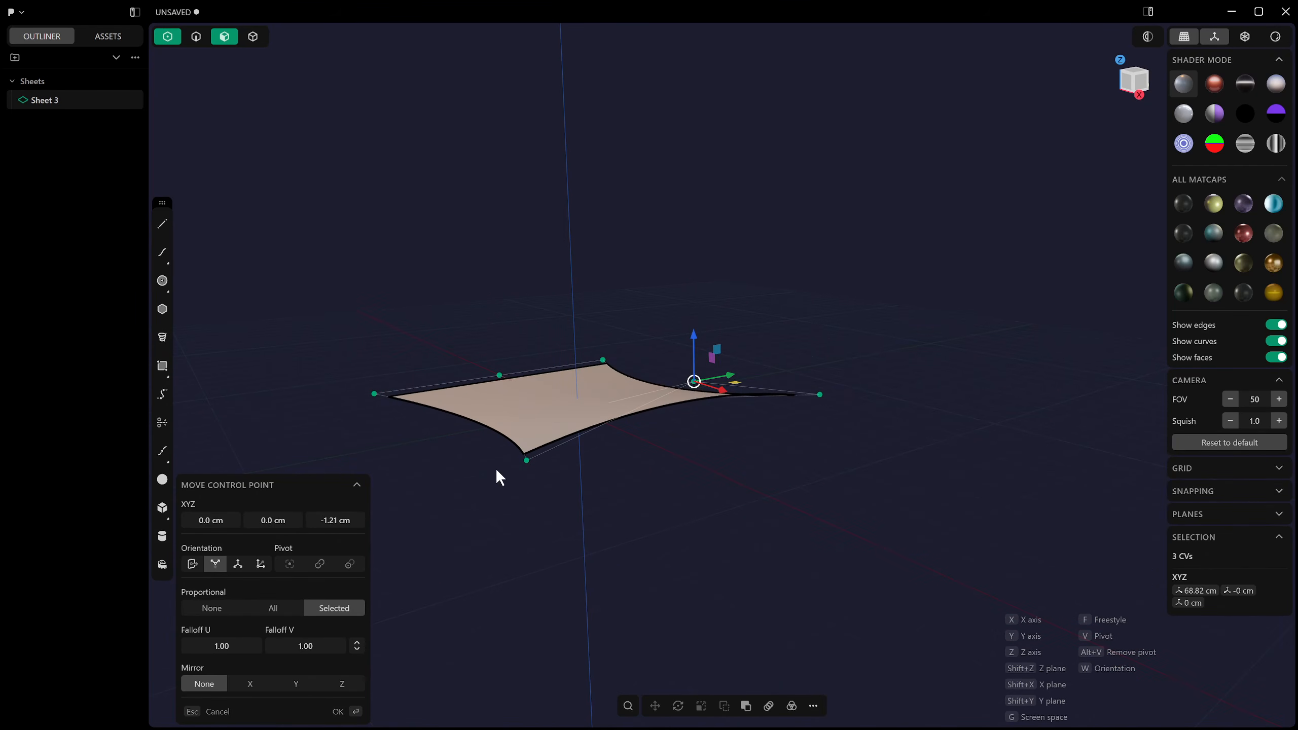
# Set Falloff V to 2.78 for the proportional control point move.
pyautogui.moveTo(506, 531); pyautogui.dragTo(739, 394, button='middle')
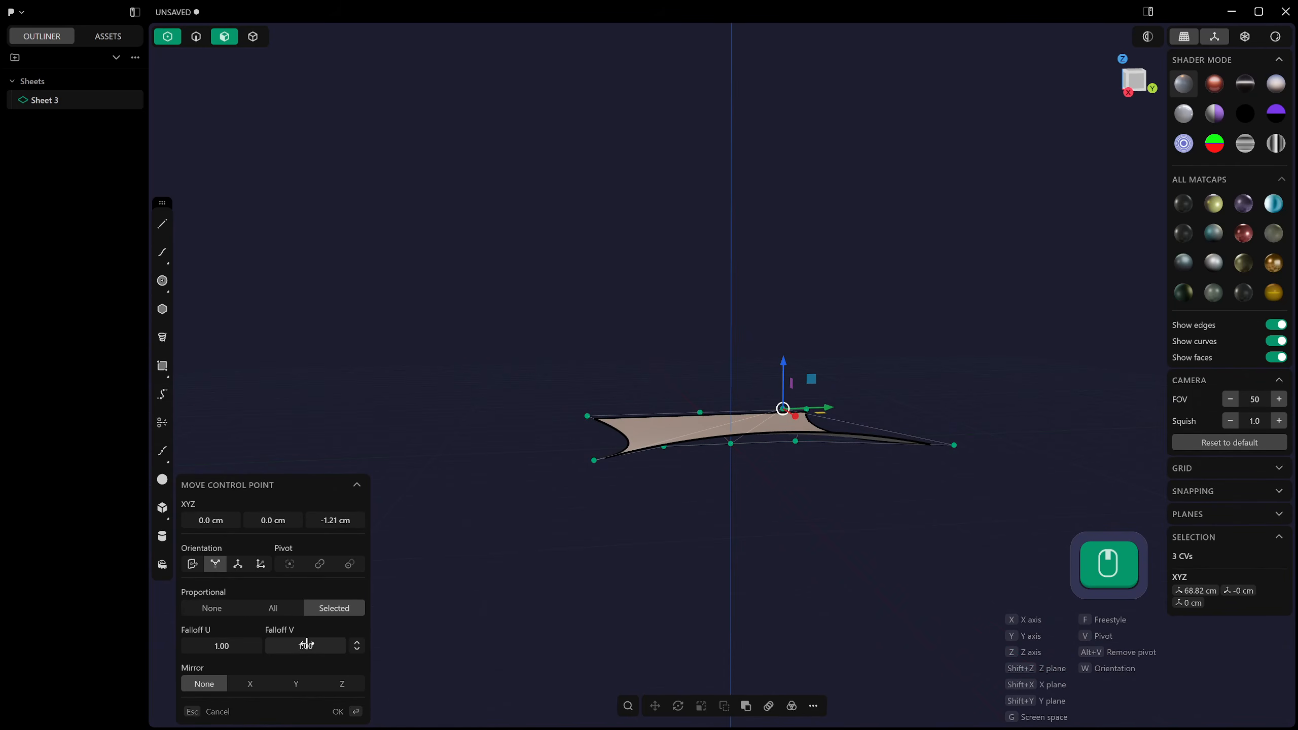
pyautogui.moveTo(305, 646)
pyautogui.mouseDown()
pyautogui.moveTo(322, 645)
pyautogui.moveTo(306, 642)
pyautogui.mouseUp()
pyautogui.keyDown('shift'); pyautogui.moveTo(860, 460); pyautogui.dragTo(483, 580, button='middle'); pyautogui.keyUp('shift')
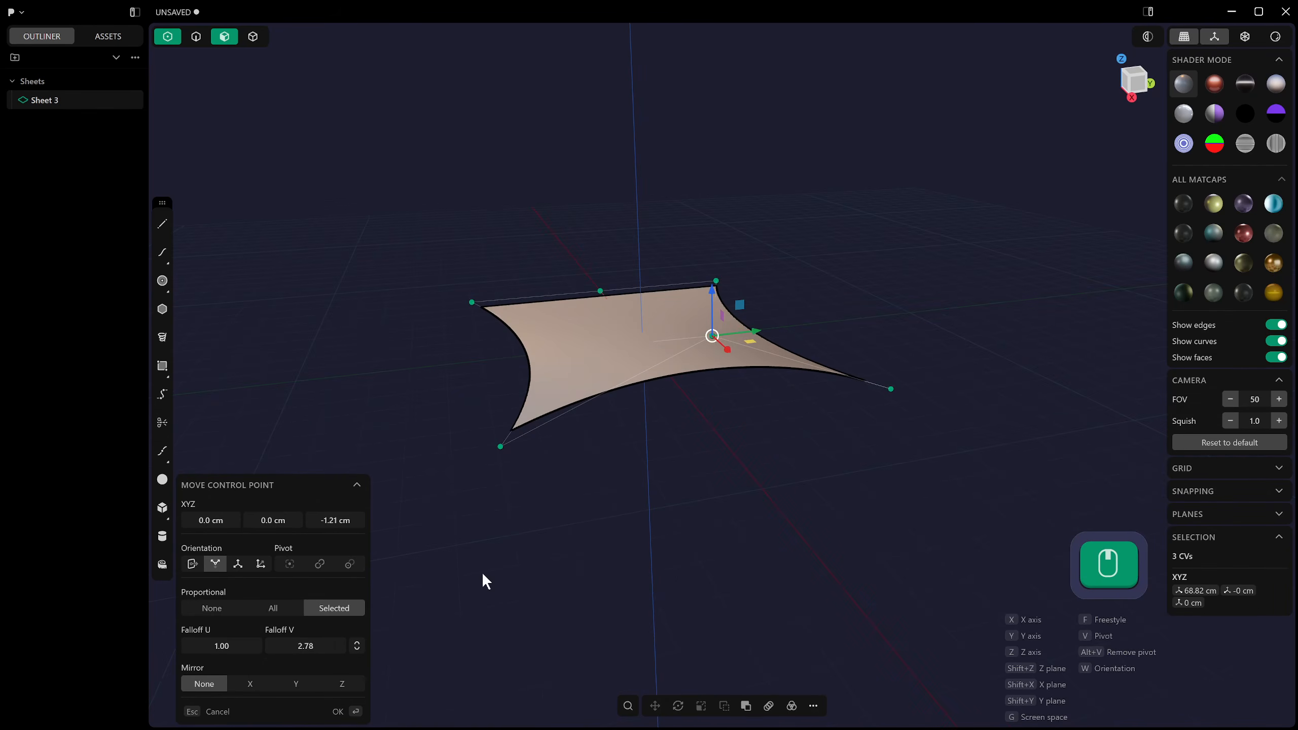
# Set Falloff V to 2.92 and raise the positive X end control points a further 11.663 cm along Z.
pyautogui.moveTo(322, 646); pyautogui.dragTo(332, 646)
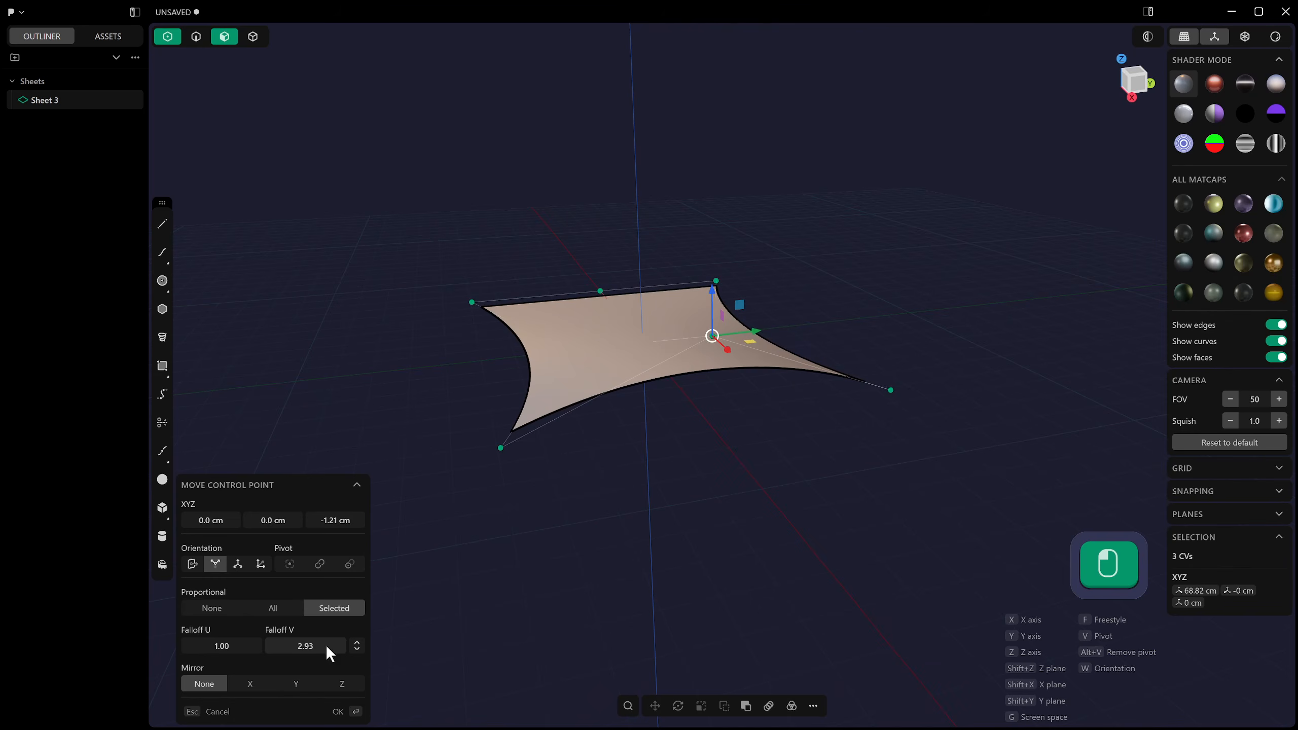
pyautogui.moveTo(715, 290); pyautogui.dragTo(714, 255)
pyautogui.moveTo(714, 255); pyautogui.dragTo(543, 343, button='middle')
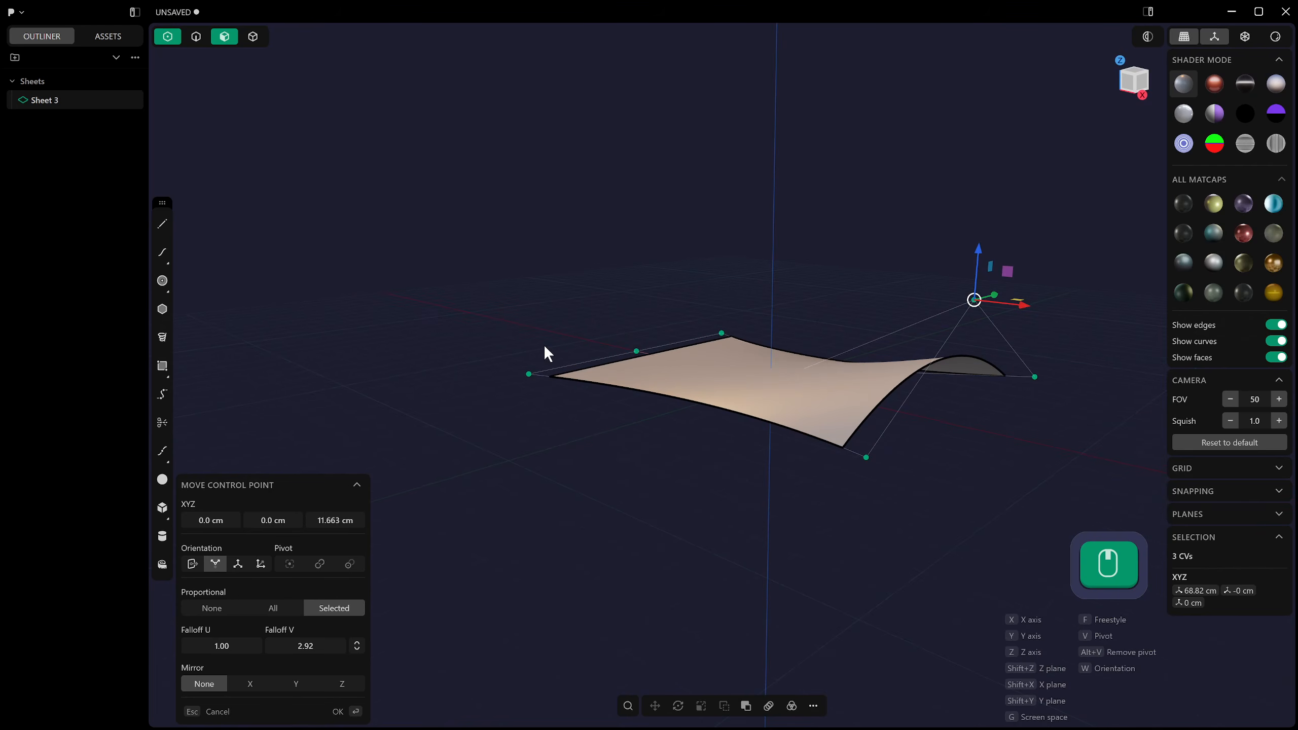
pyautogui.press('Return')
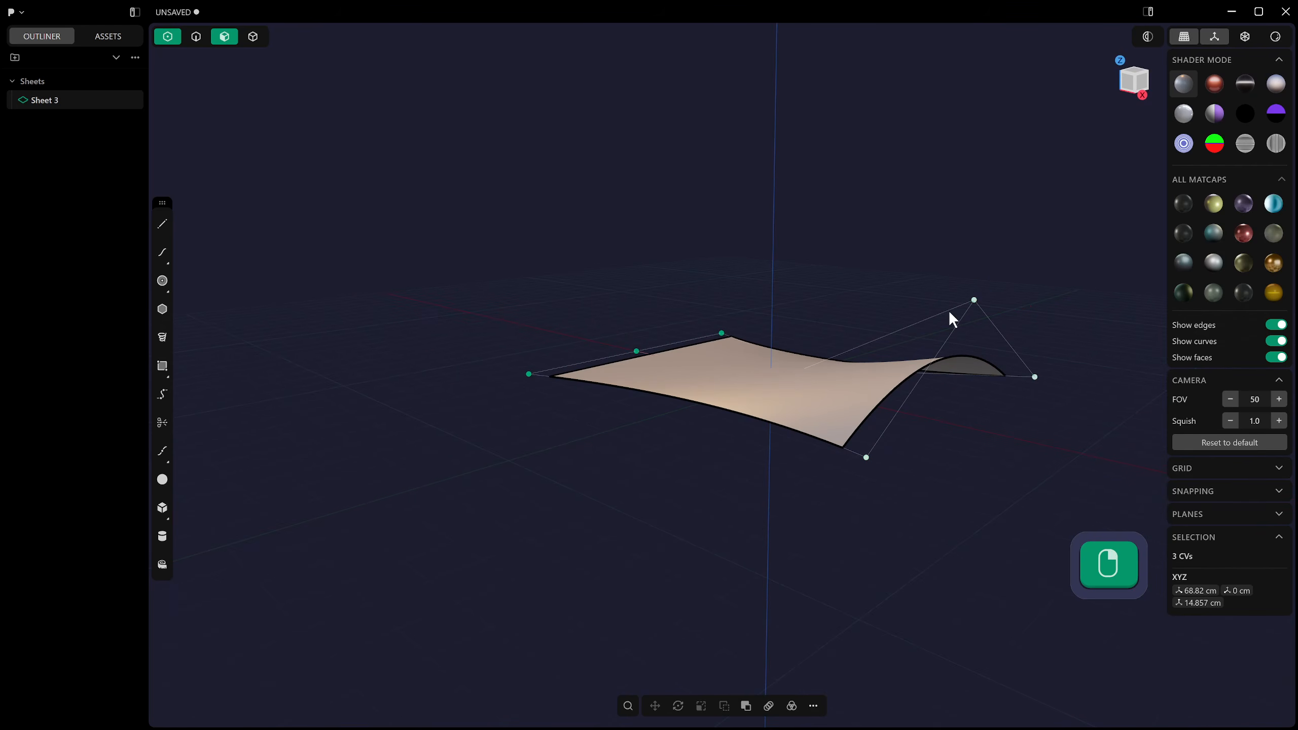
# Try moving the positive X end control points 63.358 cm along Z with Proportional set to Selected and a corner point as pivot.
pyautogui.moveTo(949, 310); pyautogui.dragTo(890, 314, button='middle')
pyautogui.press('g')
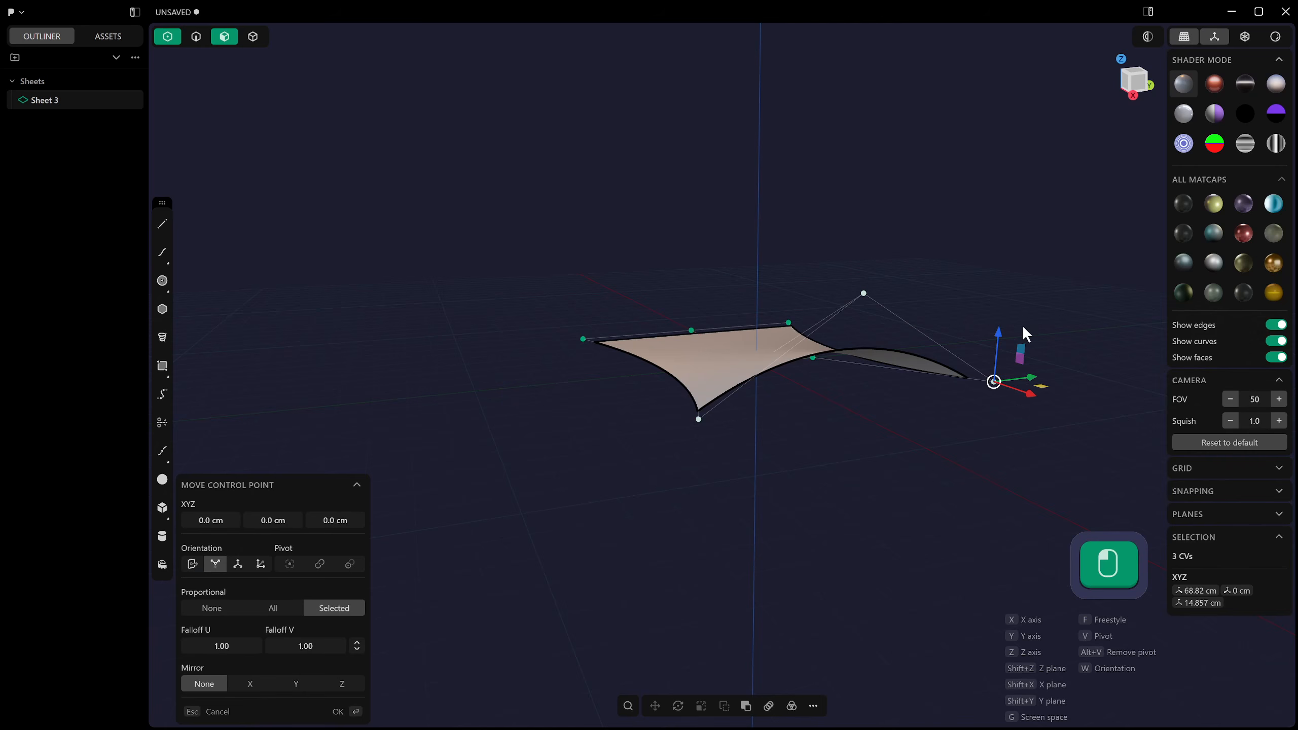
pyautogui.moveTo(999, 345); pyautogui.dragTo(844, 252)
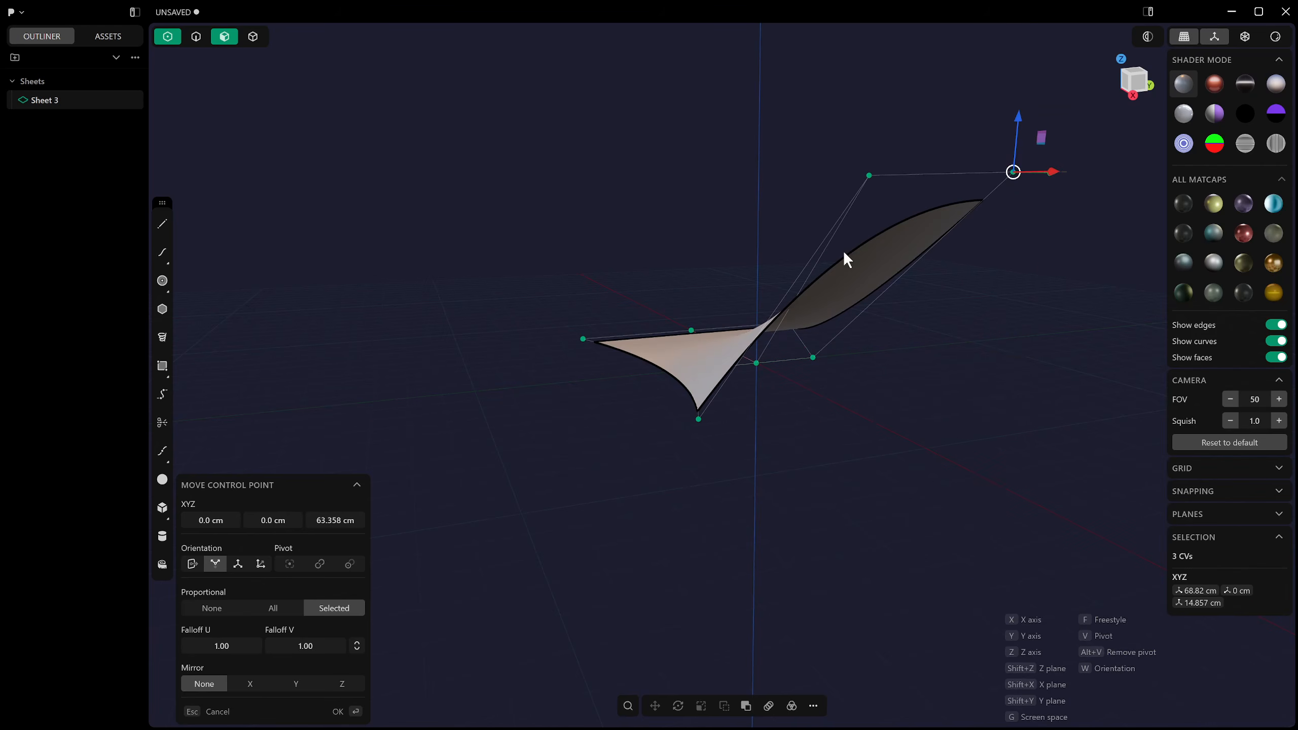
pyautogui.moveTo(800, 351)
pyautogui.mouseDown(button='right')
pyautogui.moveTo(748, 354)
pyautogui.moveTo(810, 358)
pyautogui.mouseUp(button='right')
pyautogui.press('Escape')
pyautogui.click(878, 232)
# Select both corner points of the negative X end, with the middle one last, and move them 39.934 cm along Z with Proportional set to Selected.
pyautogui.moveTo(828, 236); pyautogui.dragTo(889, 292, button='middle')
pyautogui.moveTo(383, 280); pyautogui.dragTo(593, 327, button='middle')
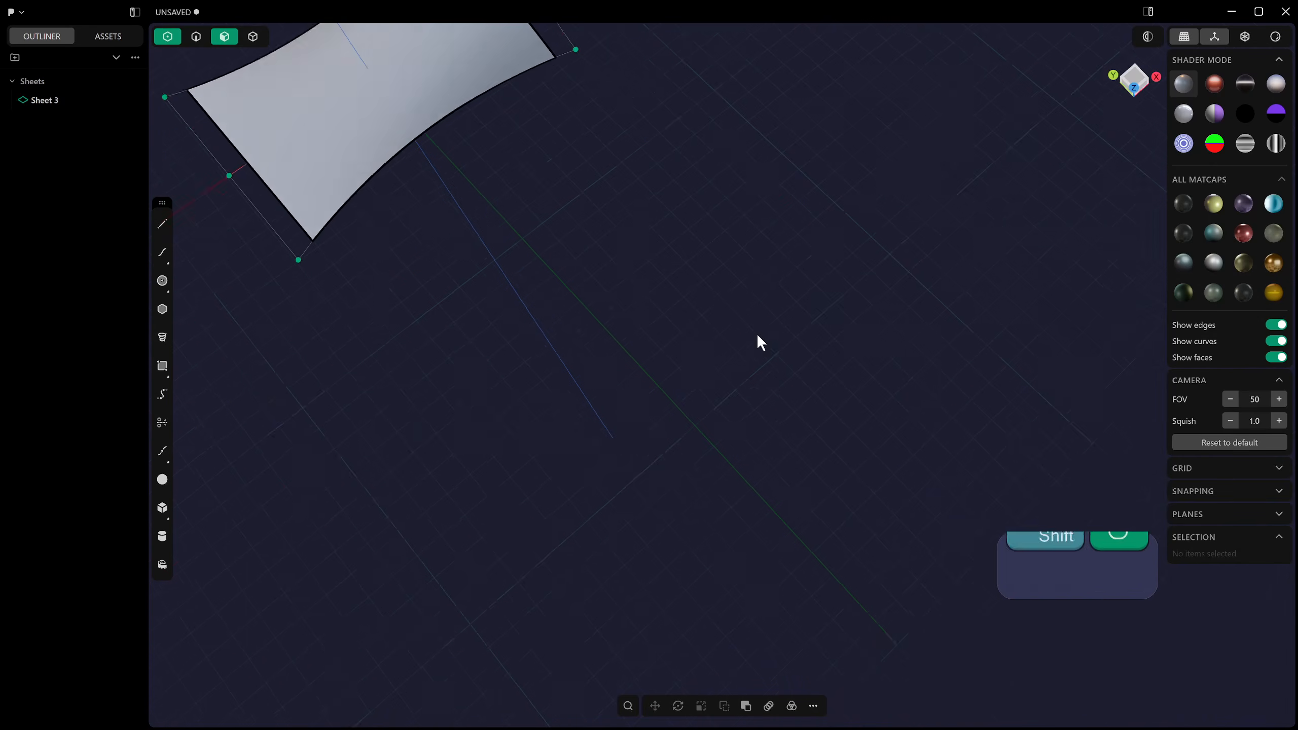
pyautogui.keyDown('shift'); pyautogui.moveTo(757, 333); pyautogui.dragTo(1058, 447, button='middle'); pyautogui.keyUp('shift')
pyautogui.moveTo(574, 341); pyautogui.dragTo(615, 269, button='middle')
pyautogui.moveTo(626, 298); pyautogui.dragTo(708, 368)
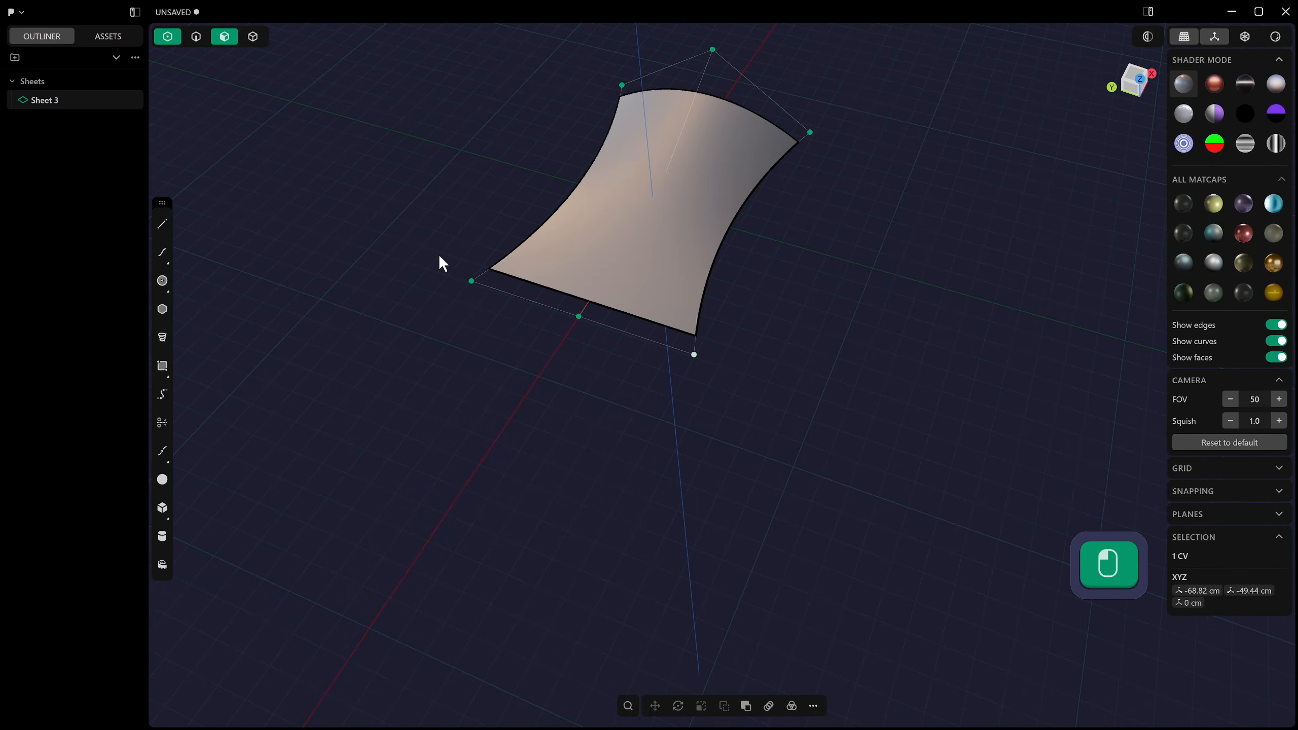
pyautogui.keyDown('shift'); pyautogui.moveTo(438, 254); pyautogui.dragTo(603, 337); pyautogui.keyUp('shift')
pyautogui.moveTo(585, 294); pyautogui.dragTo(670, 345, button='middle')
pyautogui.press('g')
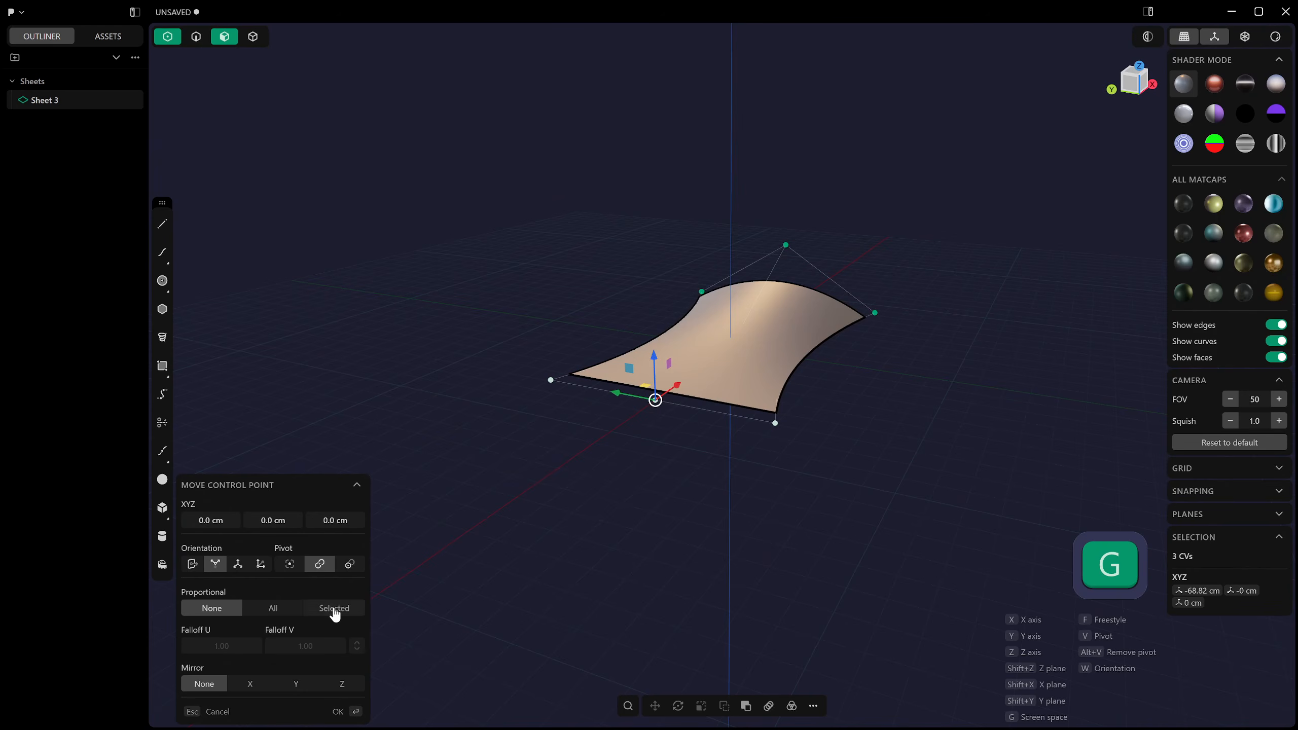
pyautogui.moveTo(641, 368); pyautogui.dragTo(662, 249)
# Set Falloff V to 1.84 and raise the negative X end points a further 12.403 cm and 6.947 cm along Z.
pyautogui.moveTo(840, 328); pyautogui.dragTo(801, 342, button='middle')
pyautogui.moveTo(306, 646); pyautogui.dragTo(135, 614)
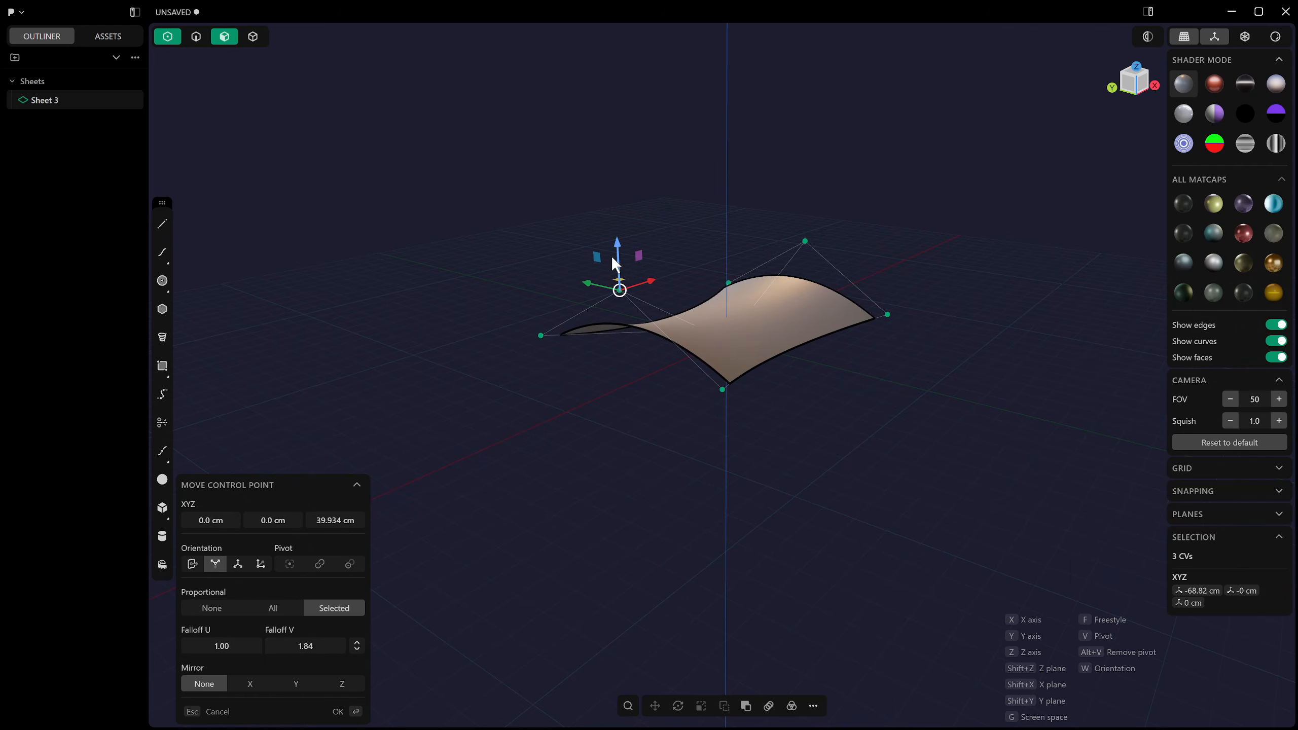
pyautogui.moveTo(615, 248); pyautogui.dragTo(618, 218)
pyautogui.moveTo(682, 333); pyautogui.dragTo(624, 383, button='middle')
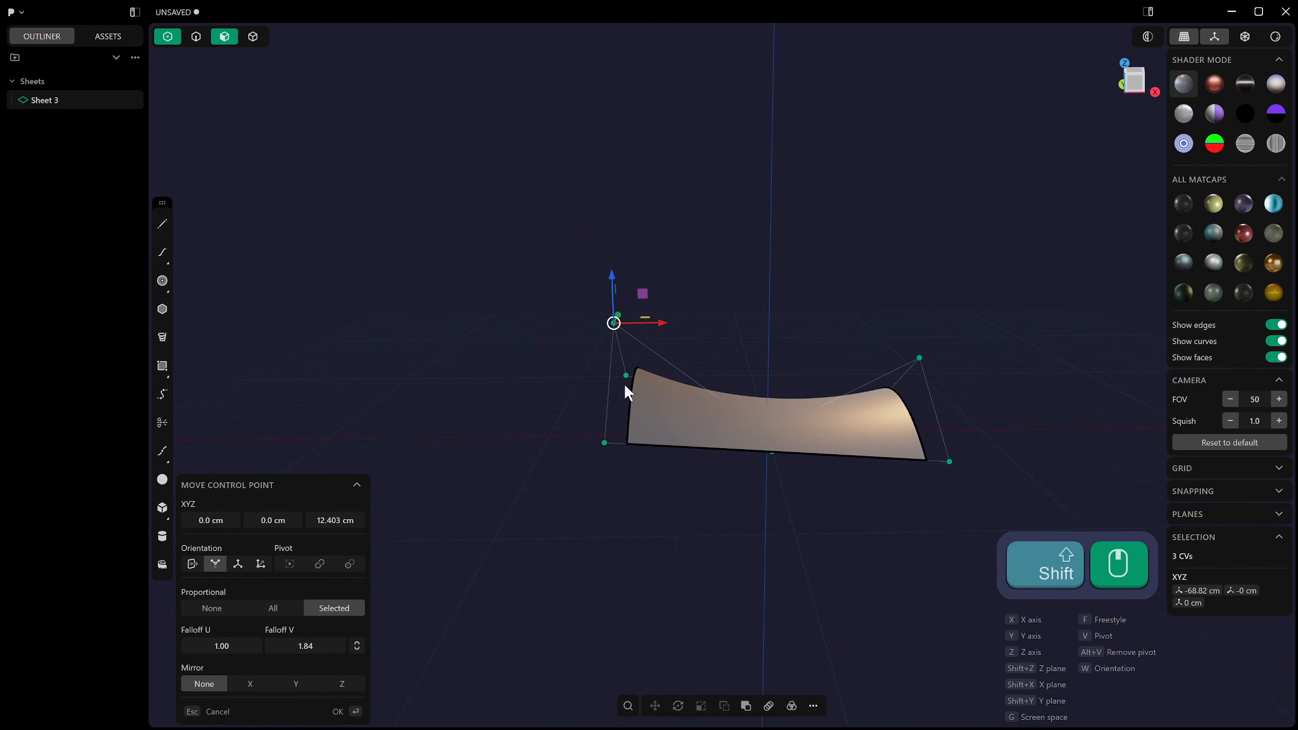
pyautogui.moveTo(597, 275); pyautogui.dragTo(615, 254)
pyautogui.moveTo(615, 261); pyautogui.dragTo(777, 384, button='middle')
pyautogui.scroll(1, 775, 376)
pyautogui.moveTo(782, 377); pyautogui.dragTo(879, 448)
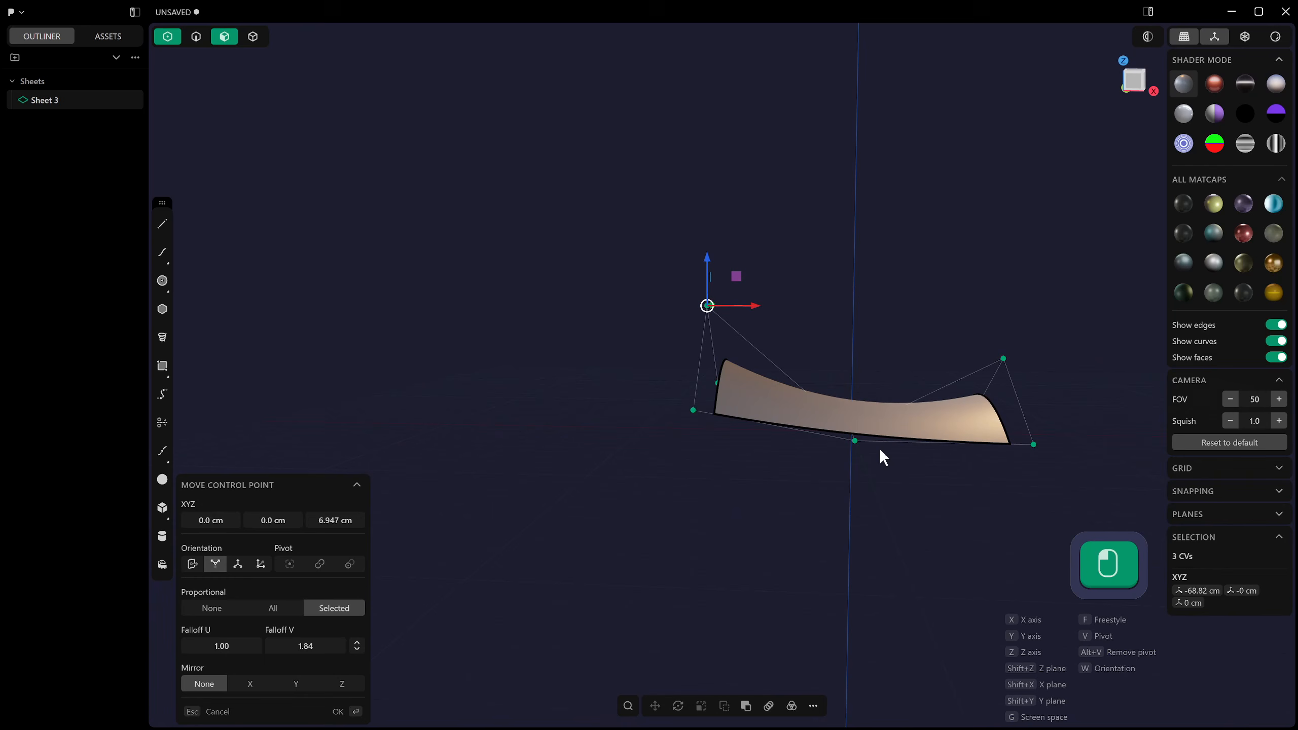
pyautogui.rightClick(812, 408)
# Try moving the three control points of the middle row -36.357 cm along X.
pyautogui.moveTo(790, 352); pyautogui.dragTo(888, 492)
pyautogui.press('g')
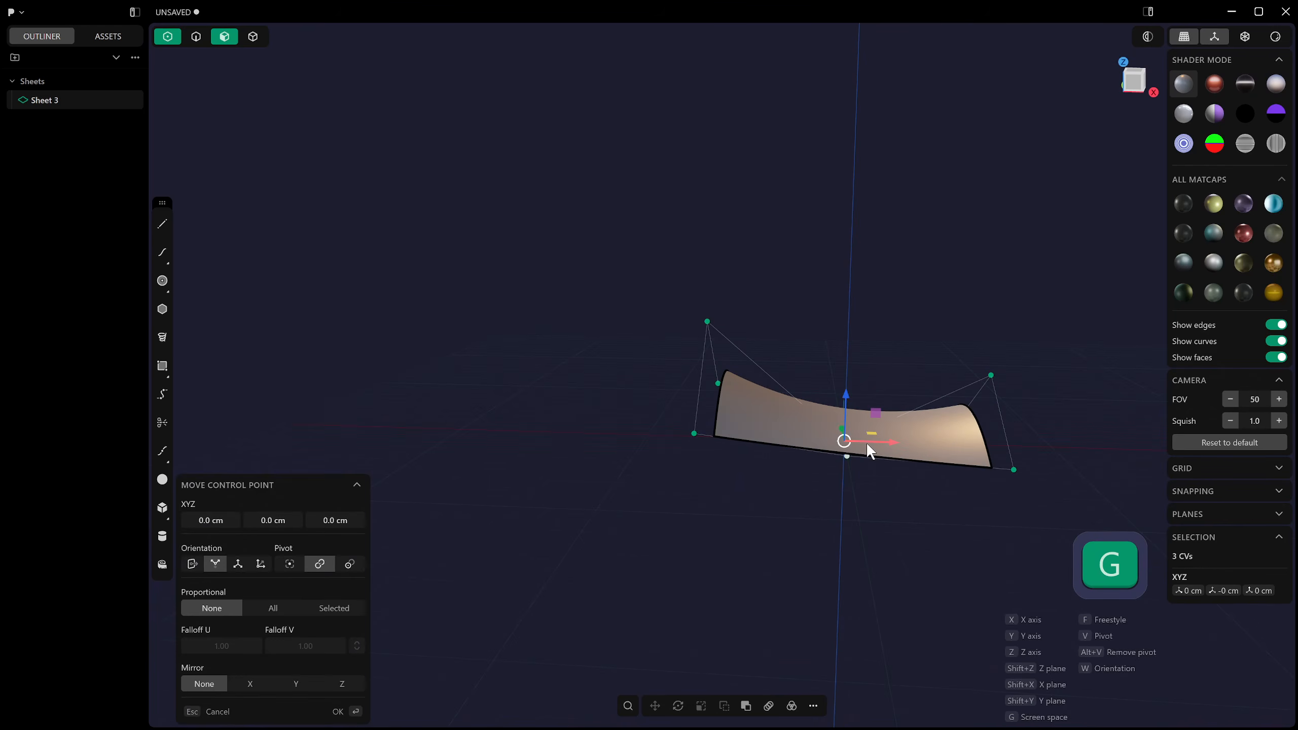
pyautogui.press('x')
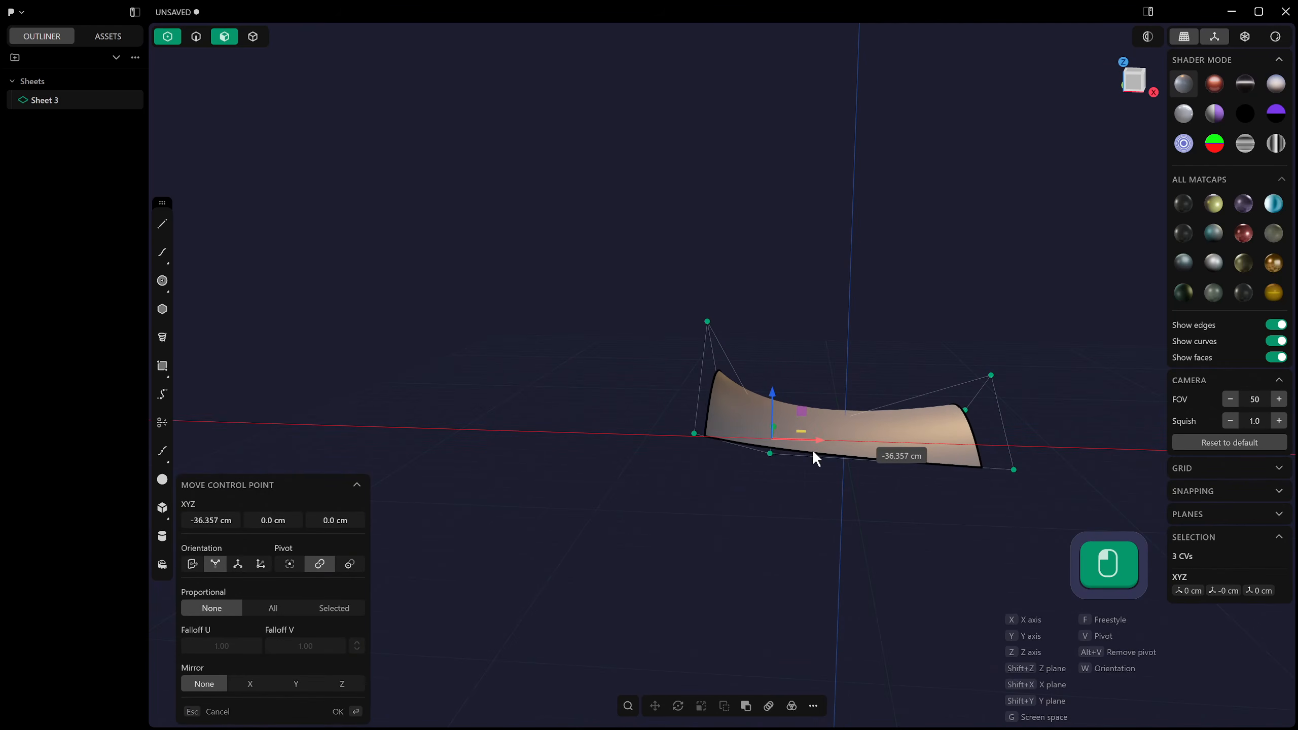
pyautogui.press('Return')
pyautogui.hotkey('ctrl', 'z')
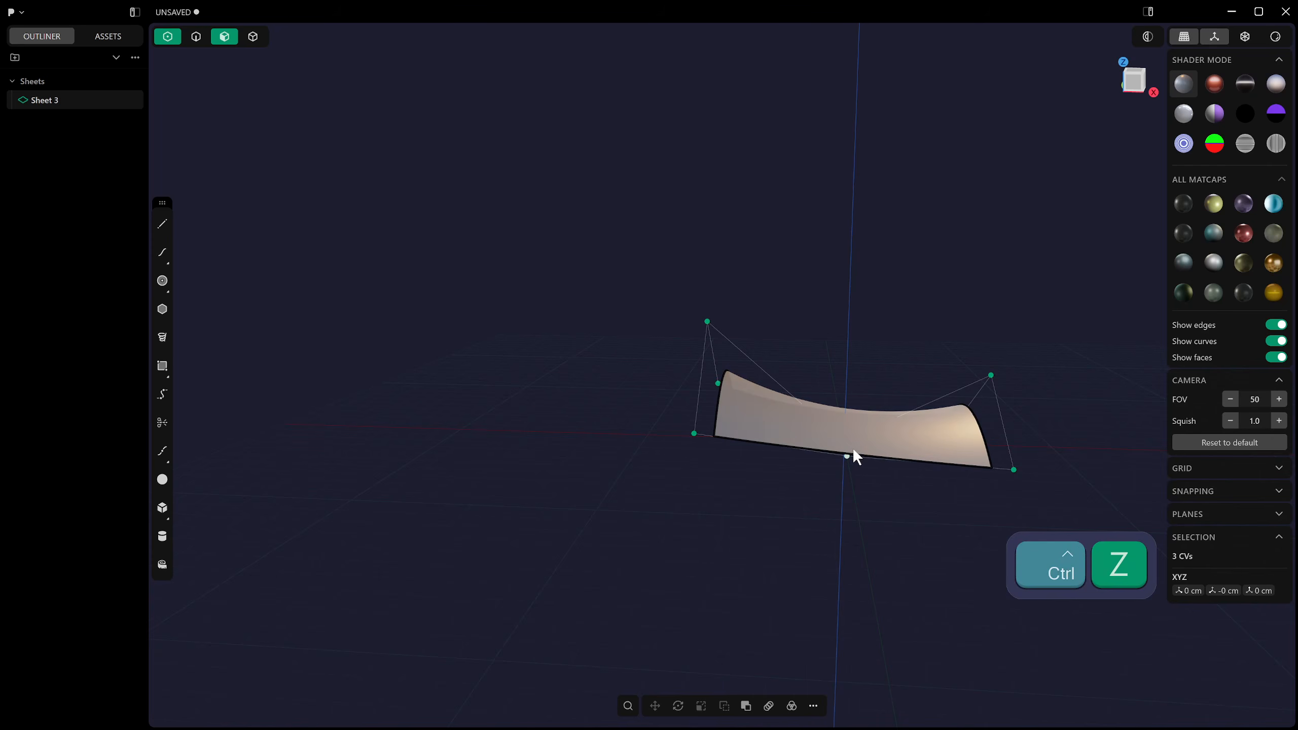
# Try the Slide command on the middle row's control points with a distance of -71.675 cm.
pyautogui.hotkey('shift', 'g')
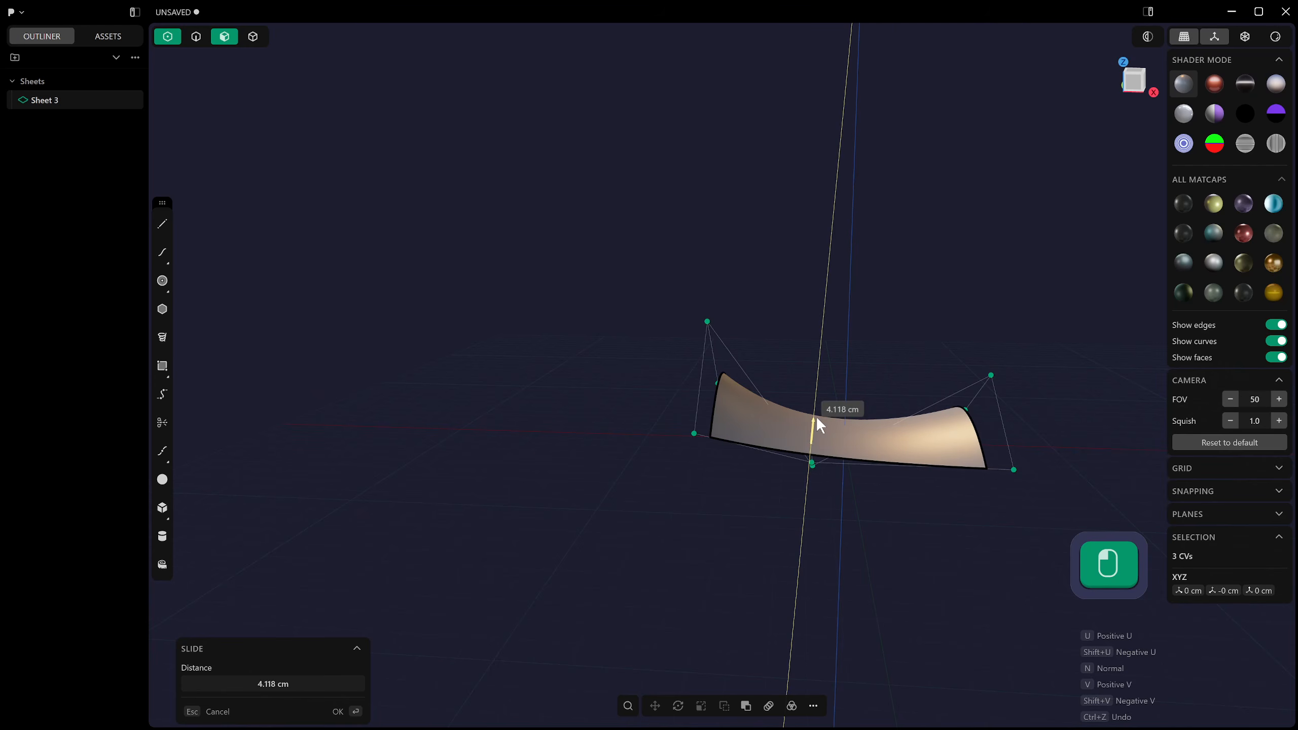
pyautogui.moveTo(820, 406); pyautogui.dragTo(889, 447, button='middle')
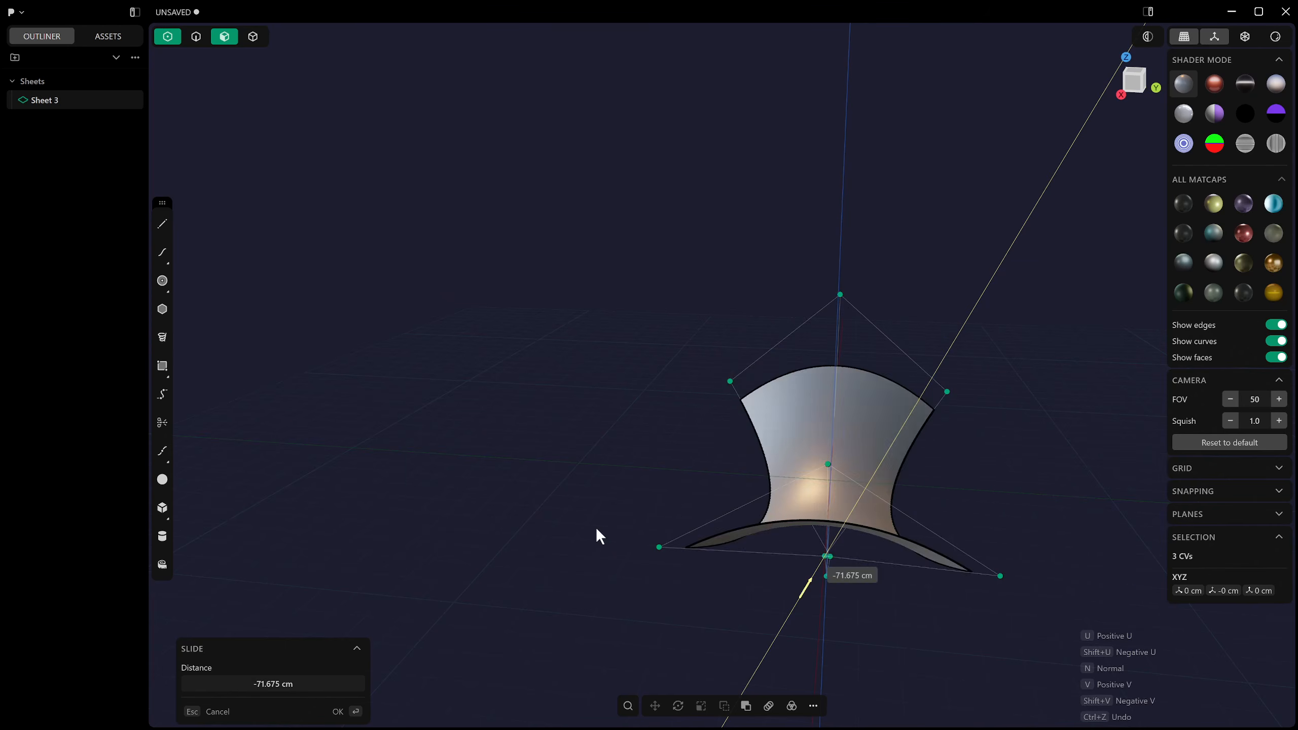
pyautogui.hotkey('ctrl', 'z')
pyautogui.moveTo(804, 446); pyautogui.dragTo(887, 465, button='middle')
pyautogui.hotkey('shift', 'g')
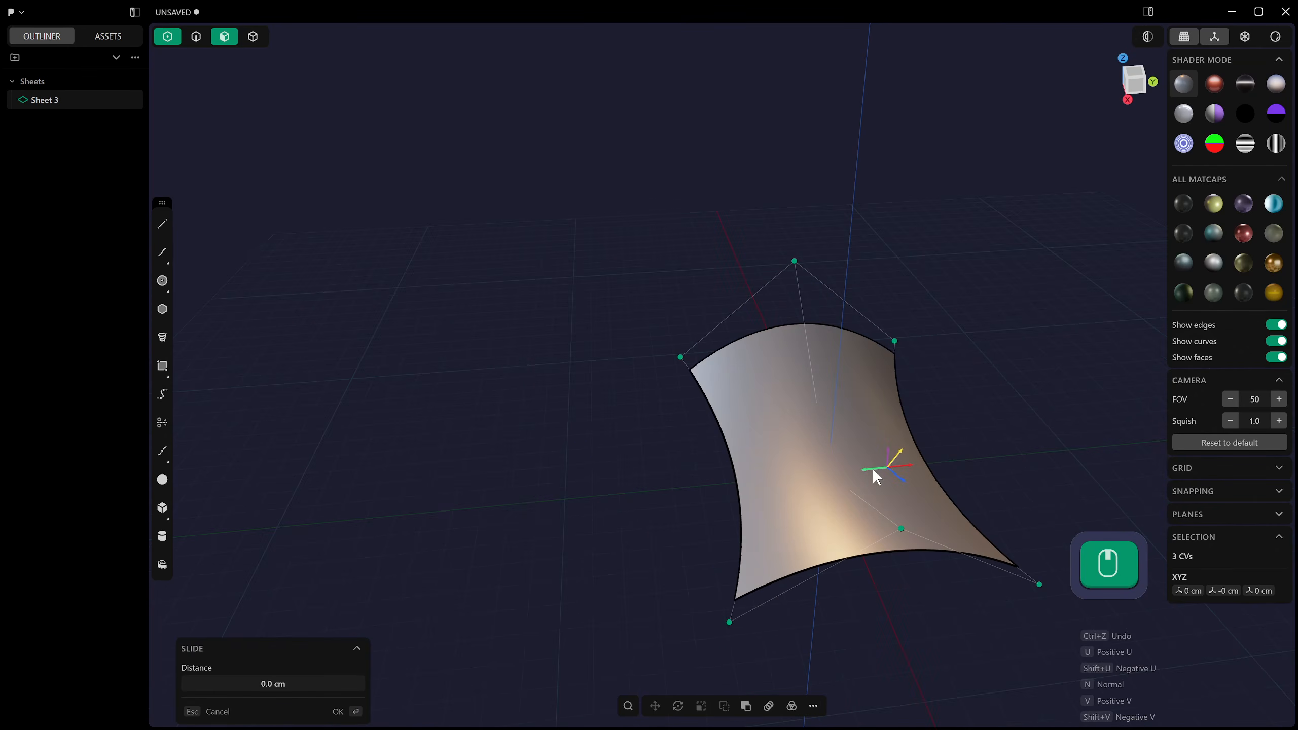
pyautogui.press('Escape')
# Reselect the three control points of the middle row from below the sheet and scale them along Y.
pyautogui.keyDown('shift'); pyautogui.moveTo(657, 410); pyautogui.dragTo(631, 333, button='middle'); pyautogui.keyUp('shift')
pyautogui.click(632, 373)
pyautogui.moveTo(666, 440); pyautogui.dragTo(651, 293, button='middle')
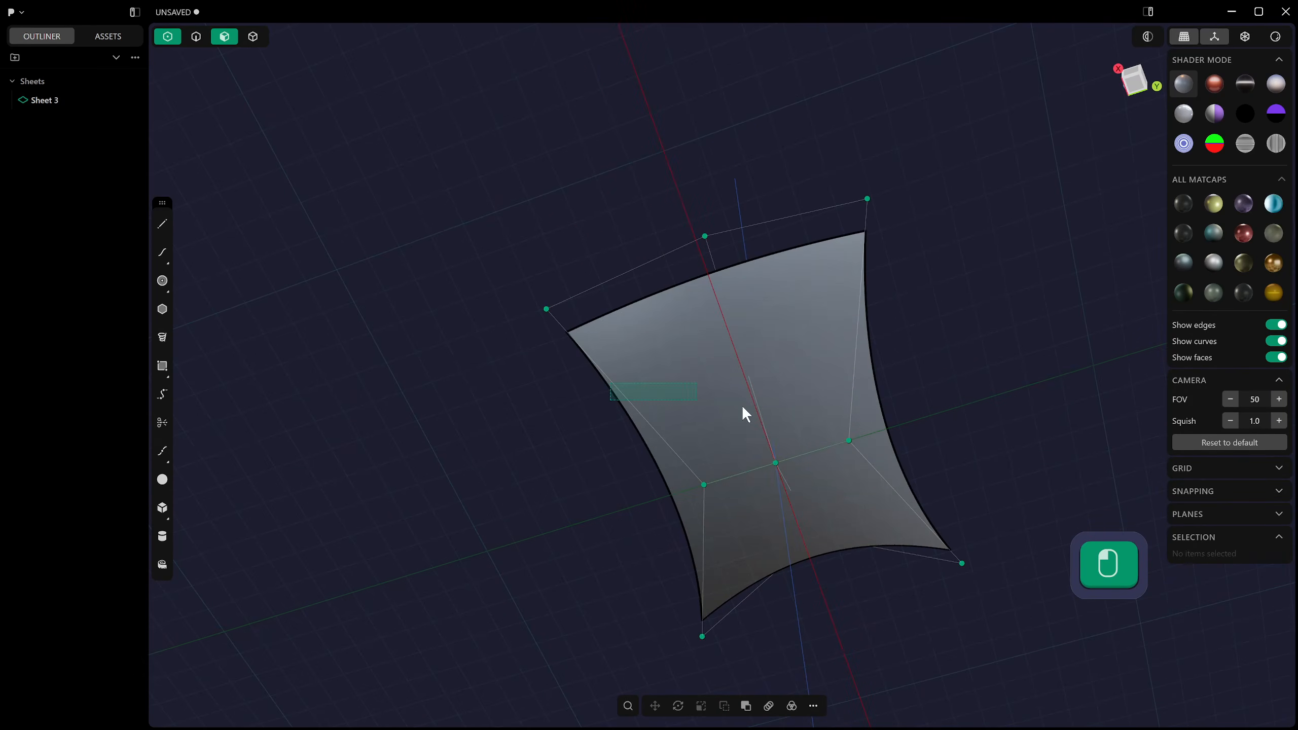
pyautogui.moveTo(745, 414); pyautogui.dragTo(934, 497)
pyautogui.moveTo(848, 472); pyautogui.dragTo(829, 531, button='middle')
pyautogui.press('s')
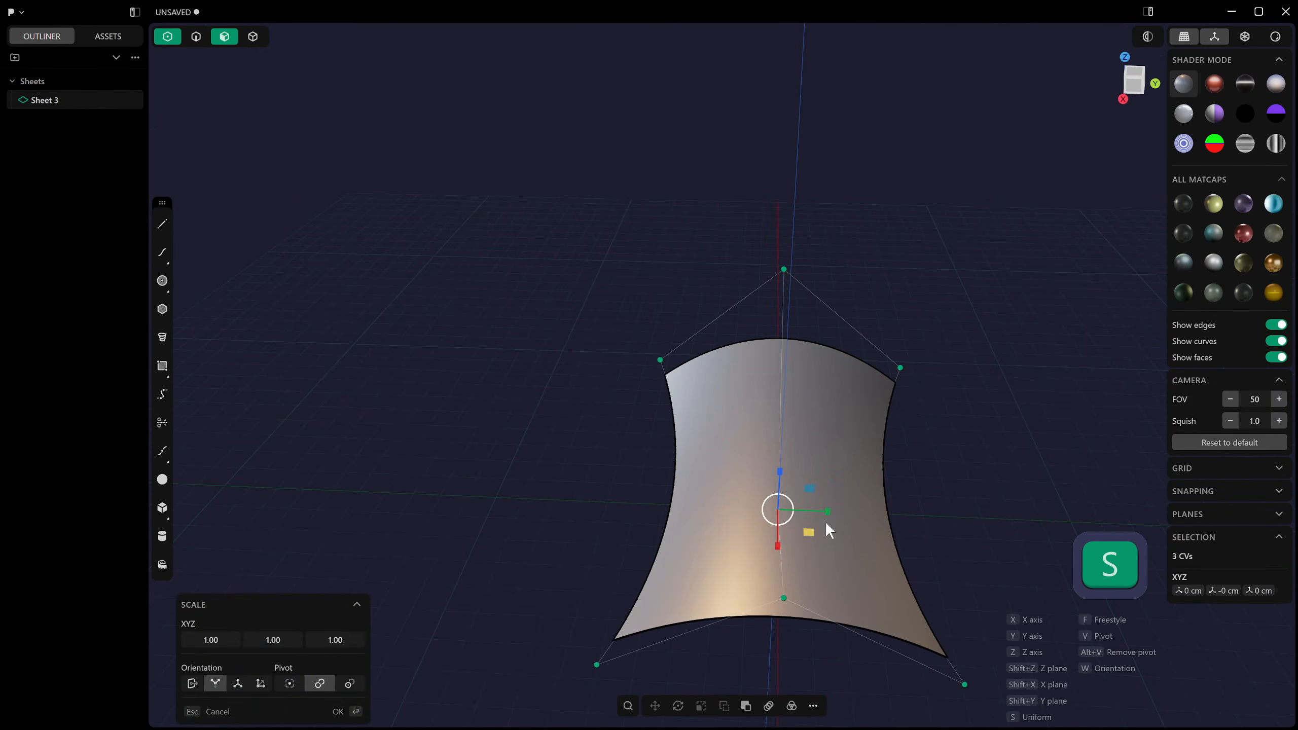
pyautogui.moveTo(827, 511); pyautogui.dragTo(825, 513)
pyautogui.moveTo(826, 514); pyautogui.dragTo(553, 322, button='middle')
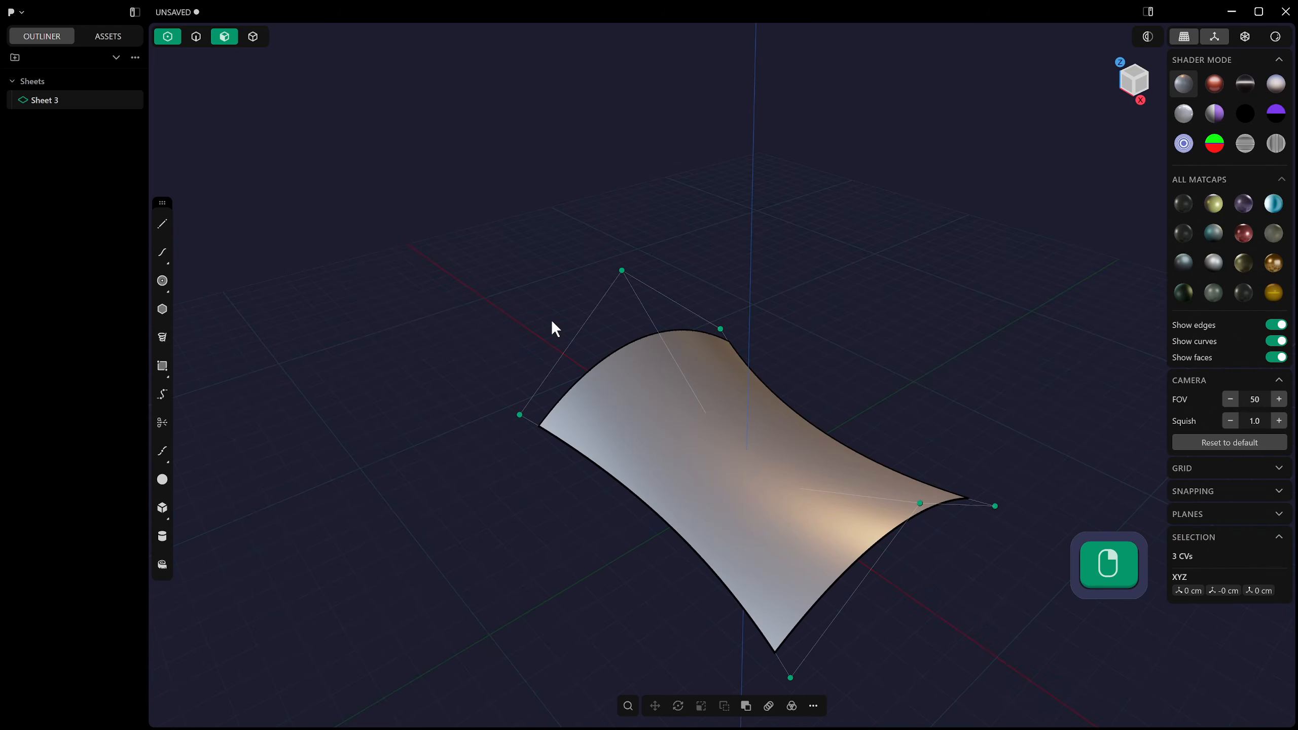
# Examine the XYZ positions of the raised middle control points at both ends of the sheet.
pyautogui.click(622, 269)
pyautogui.moveTo(668, 275); pyautogui.dragTo(795, 395, button='middle')
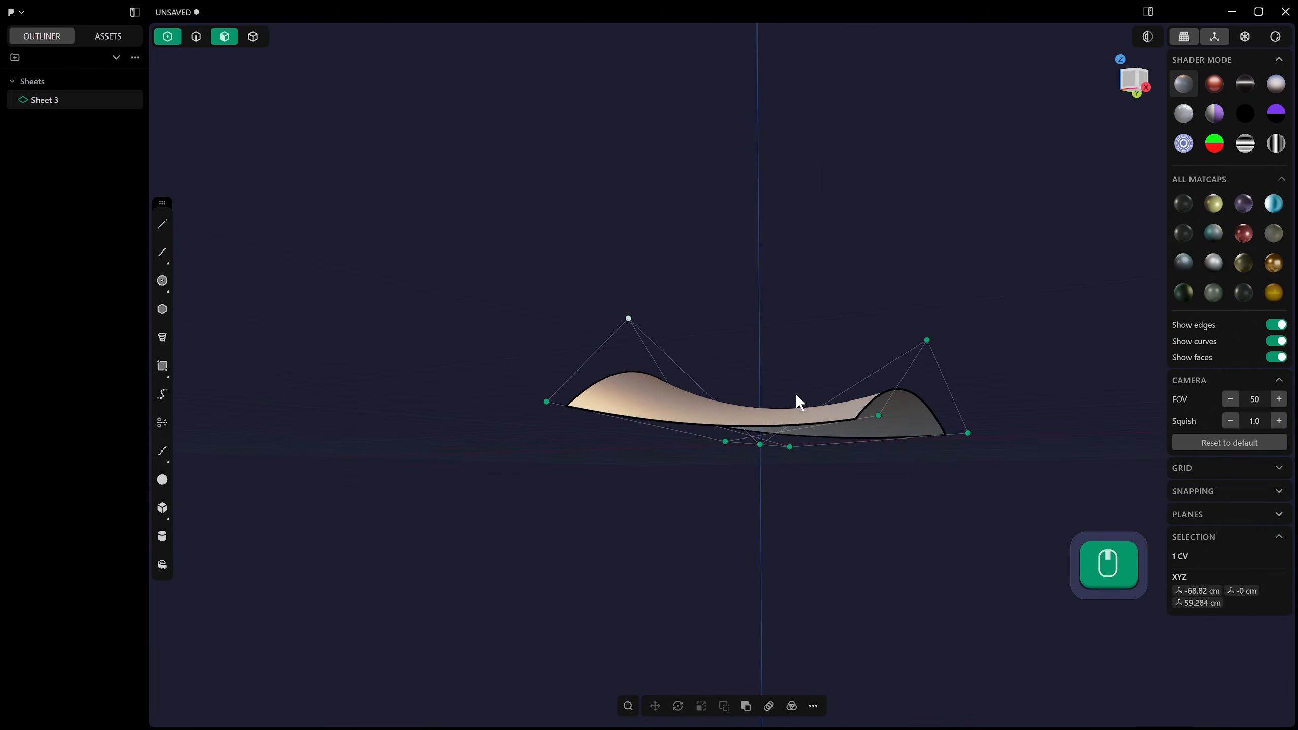
pyautogui.moveTo(641, 272); pyautogui.dragTo(676, 337, button='middle')
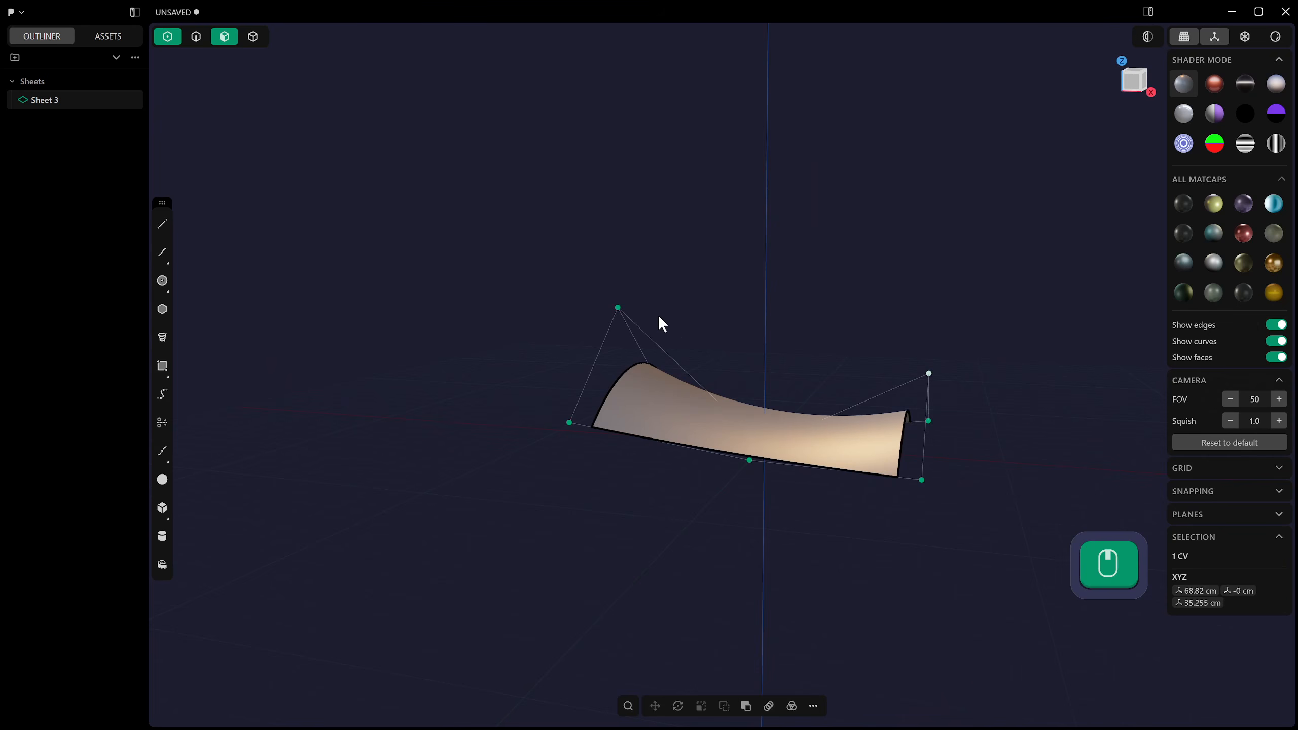
# Search the commands for "togg" and run Toggle Points to hide the sheet's control points.
pyautogui.click(628, 706)
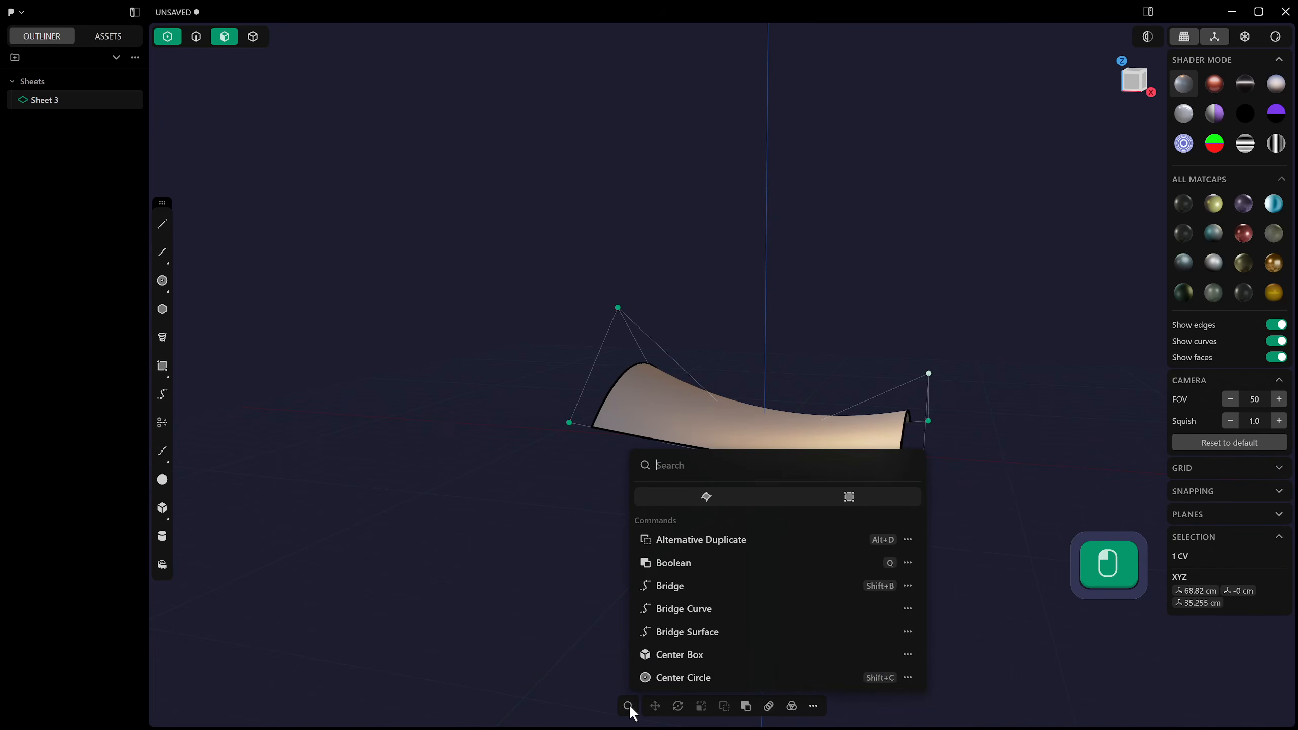
pyautogui.write('togg')
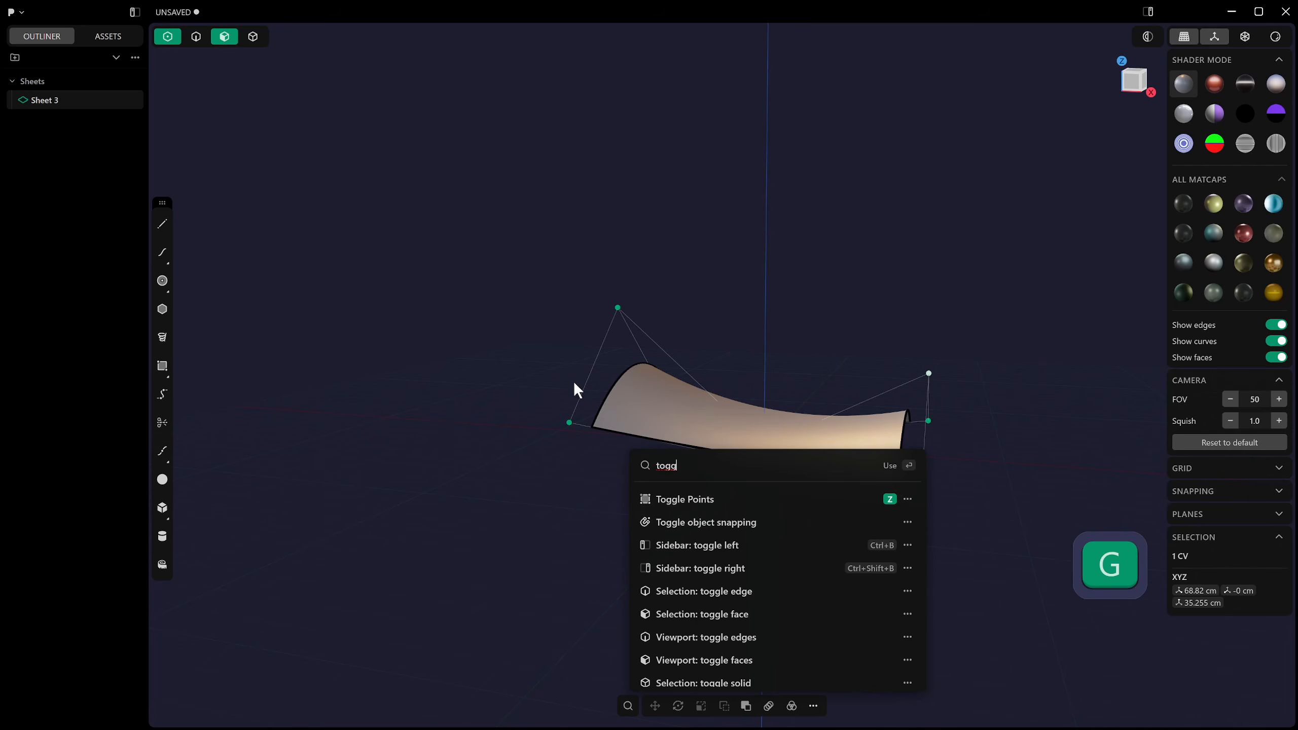
pyautogui.click(708, 497)
pyautogui.click(842, 265)
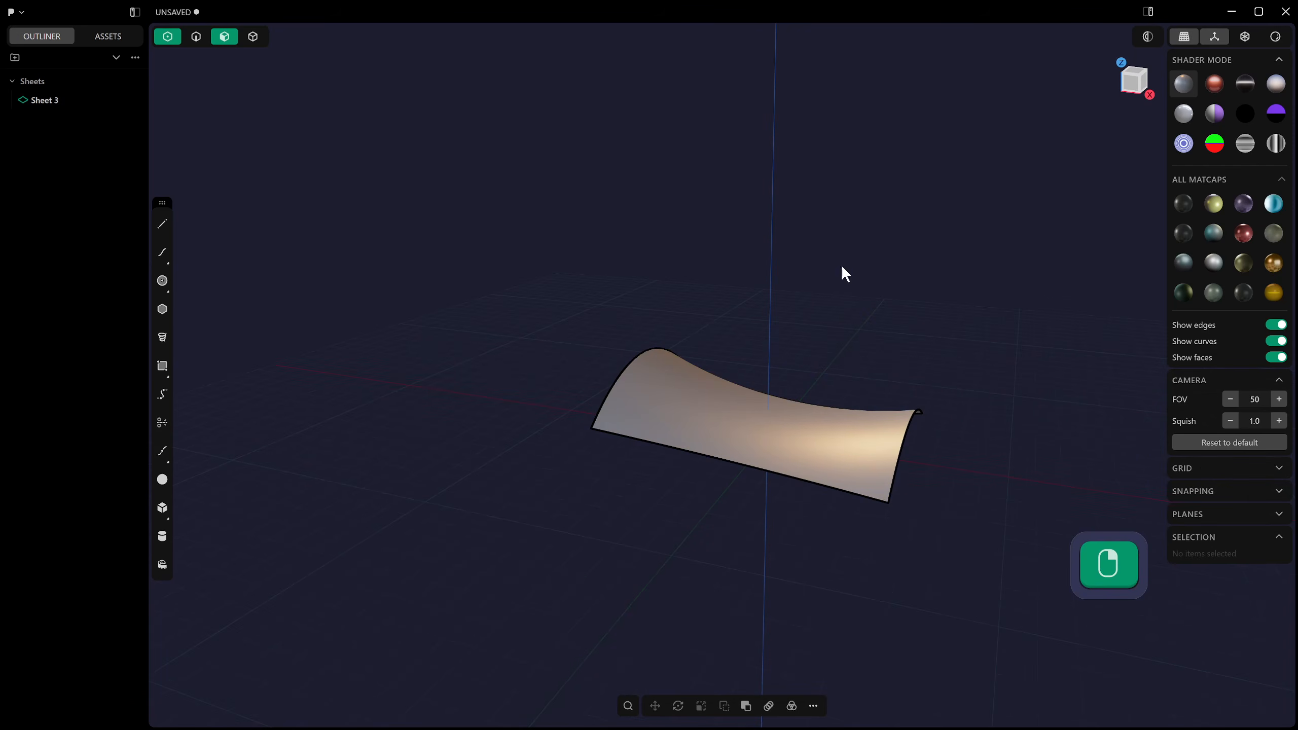
# Duplicate the whole sheet and move the copy down along Z to a height of about 7.4 cm.
pyautogui.press('4')
pyautogui.click(837, 420)
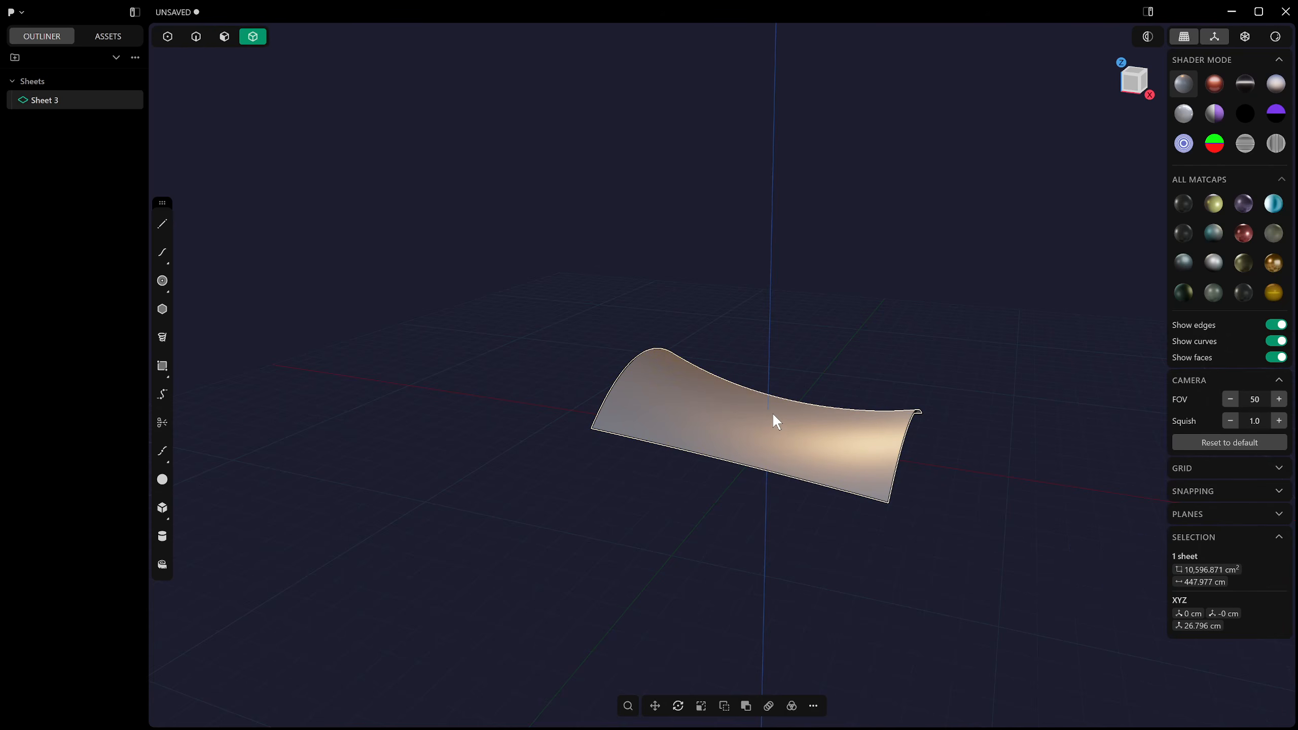
pyautogui.hotkey('shift', 'd')
pyautogui.moveTo(768, 357); pyautogui.dragTo(776, 386)
pyautogui.moveTo(775, 385); pyautogui.dragTo(743, 472, button='middle')
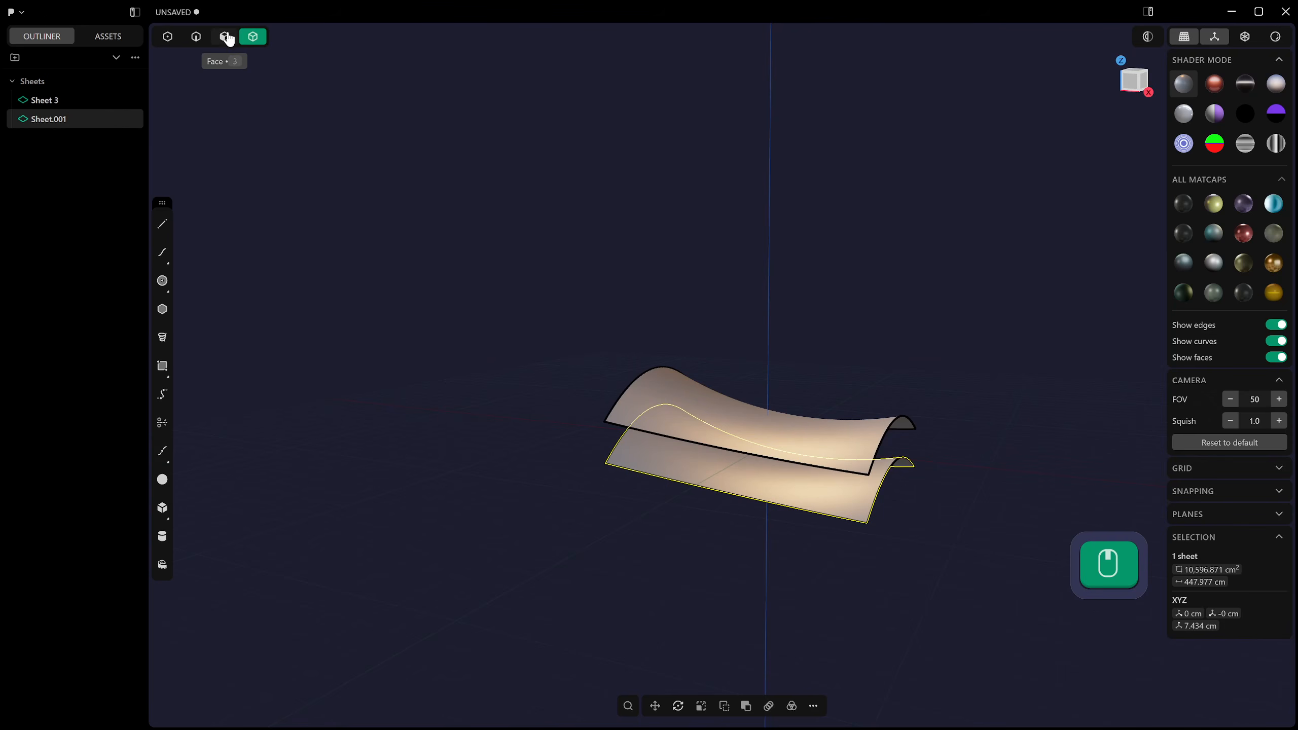
# Loft between the complete boundary edge loops of the upper and lower sheets.
pyautogui.click(198, 40)
pyautogui.moveTo(565, 314); pyautogui.dragTo(584, 337, button='middle')
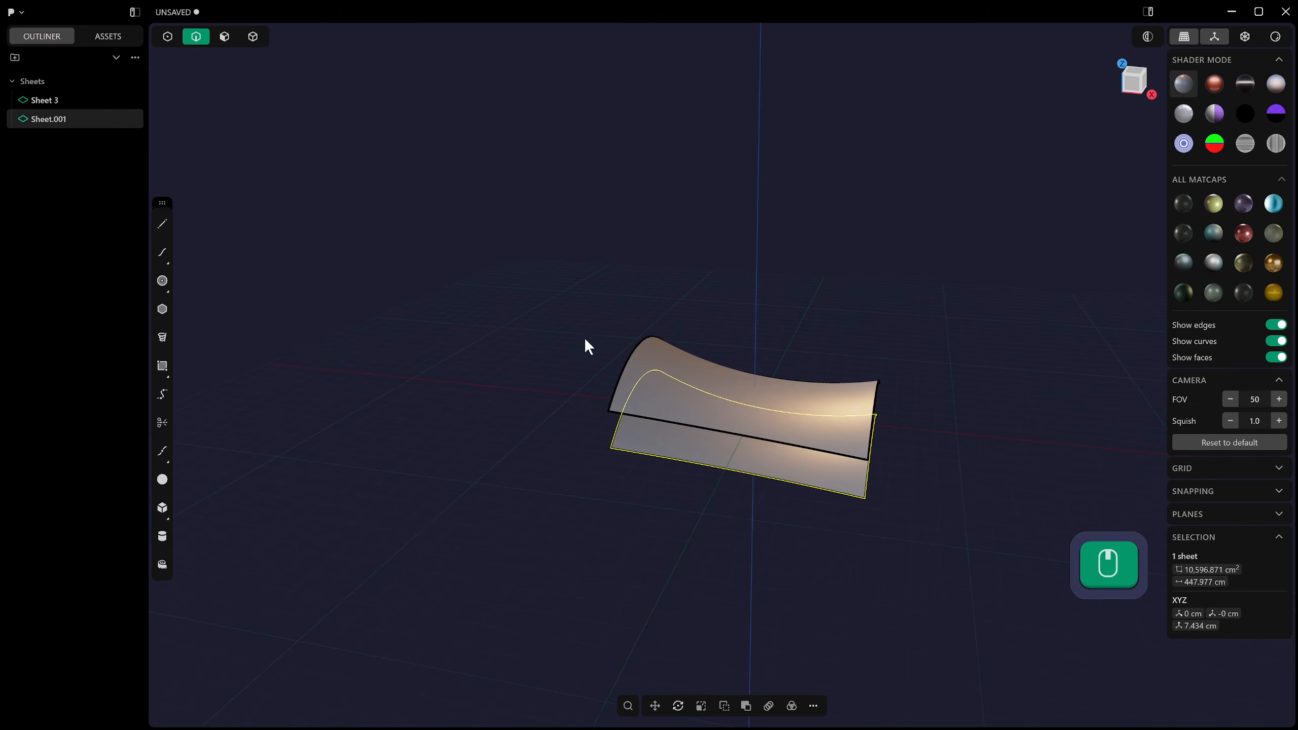
pyautogui.keyDown('alt'); pyautogui.click(697, 427); pyautogui.keyUp('alt')
pyautogui.moveTo(694, 427); pyautogui.dragTo(618, 422, button='middle')
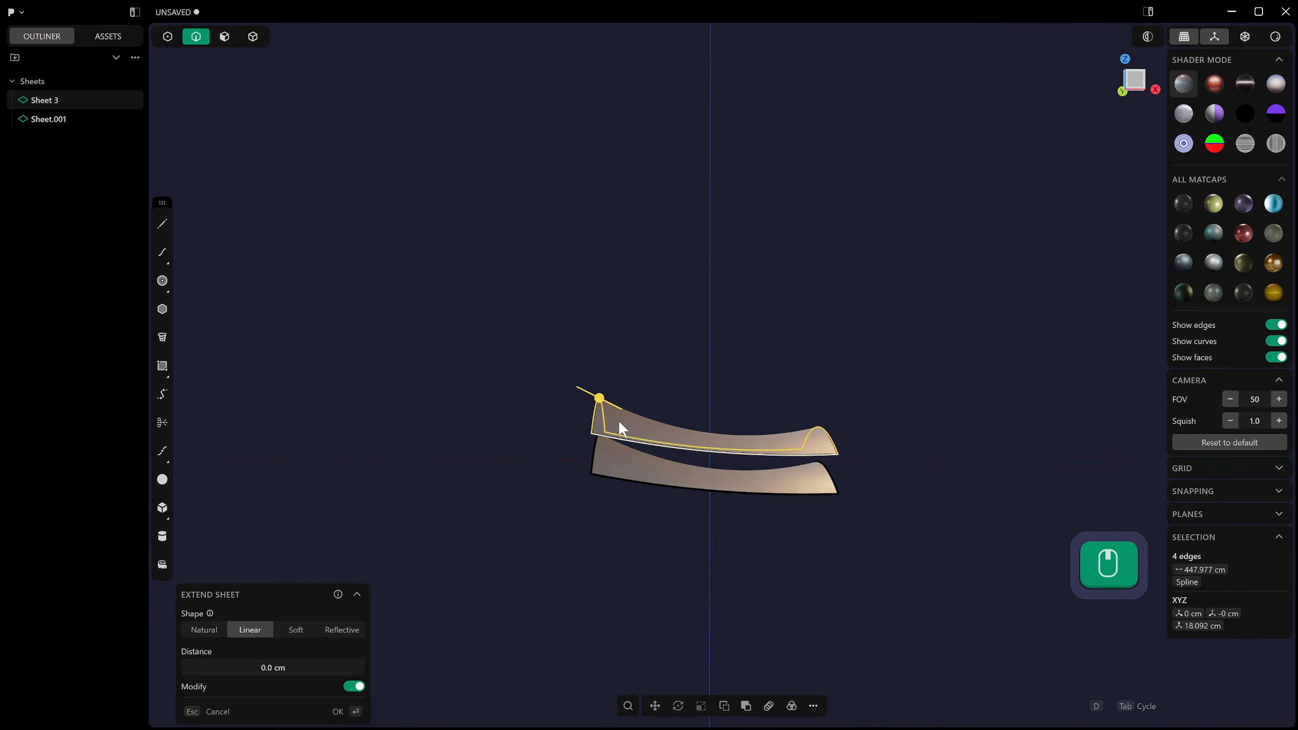
pyautogui.keyDown('alt'); pyautogui.keyDown('shift'); pyautogui.click(646, 479); pyautogui.keyUp('shift'); pyautogui.keyUp('alt')
pyautogui.moveTo(646, 479); pyautogui.dragTo(675, 447, button='middle')
pyautogui.press('l')
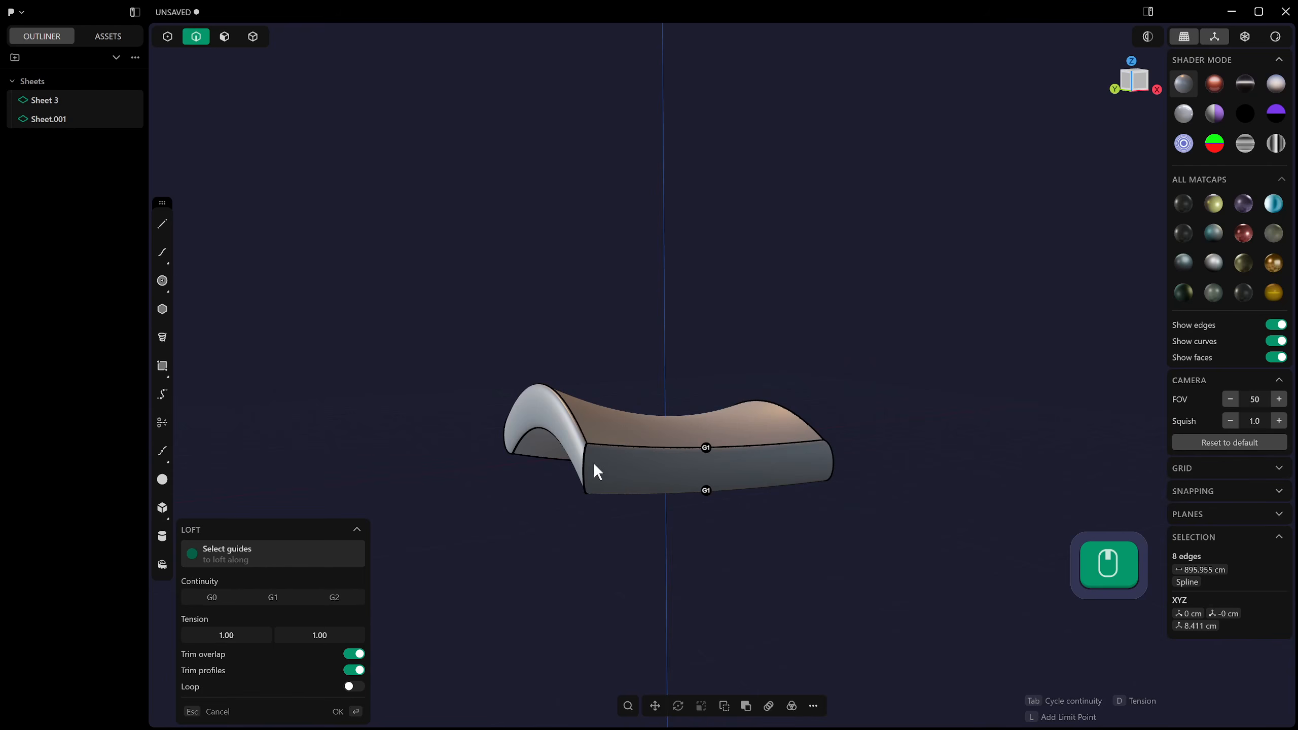
# Set the loft's continuity to G0 for straight side walls and finish the loft.
pyautogui.click(213, 600)
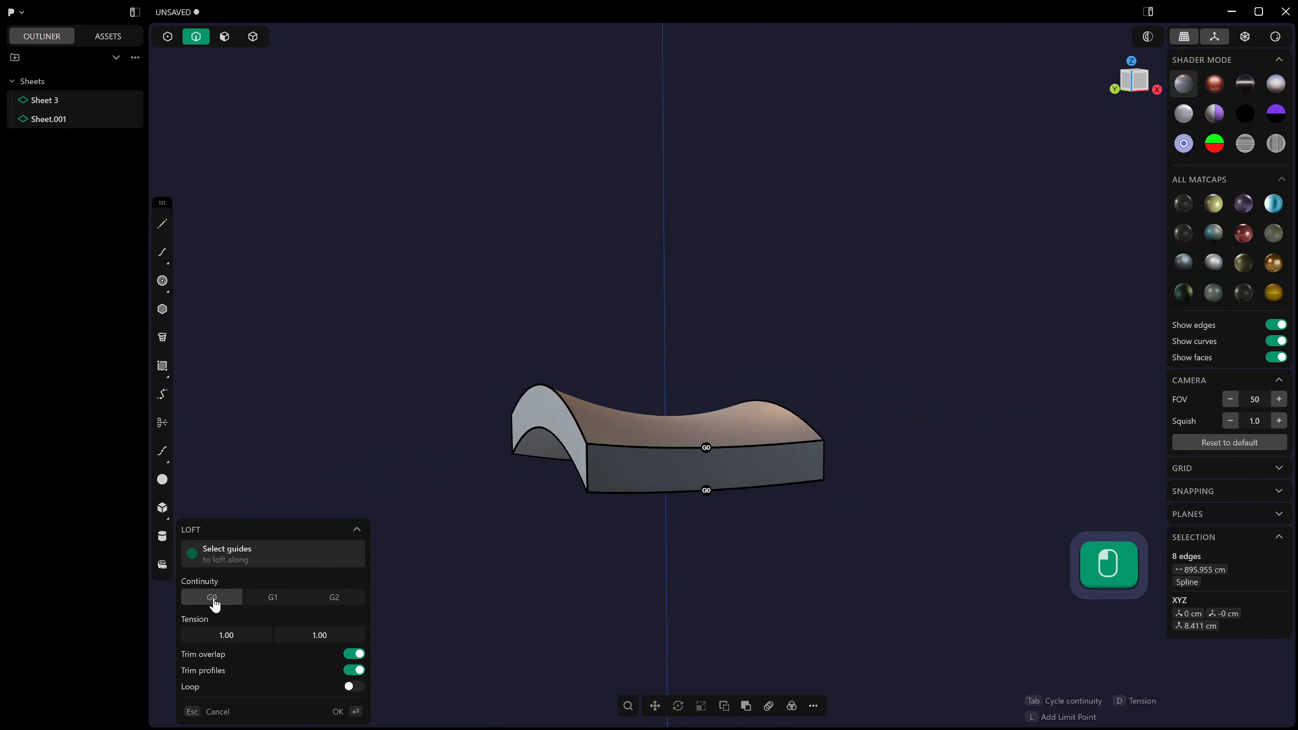
pyautogui.press('Tab')
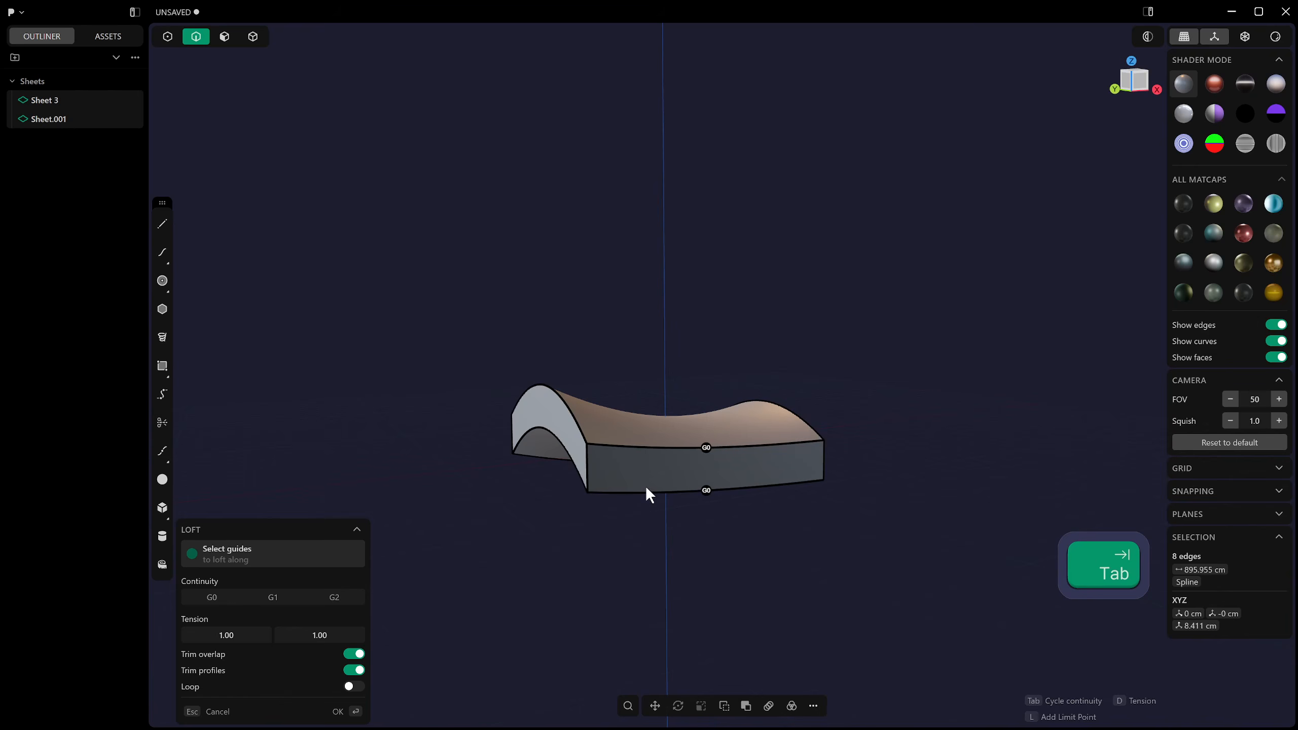
pyautogui.moveTo(645, 489); pyautogui.dragTo(605, 360, button='middle')
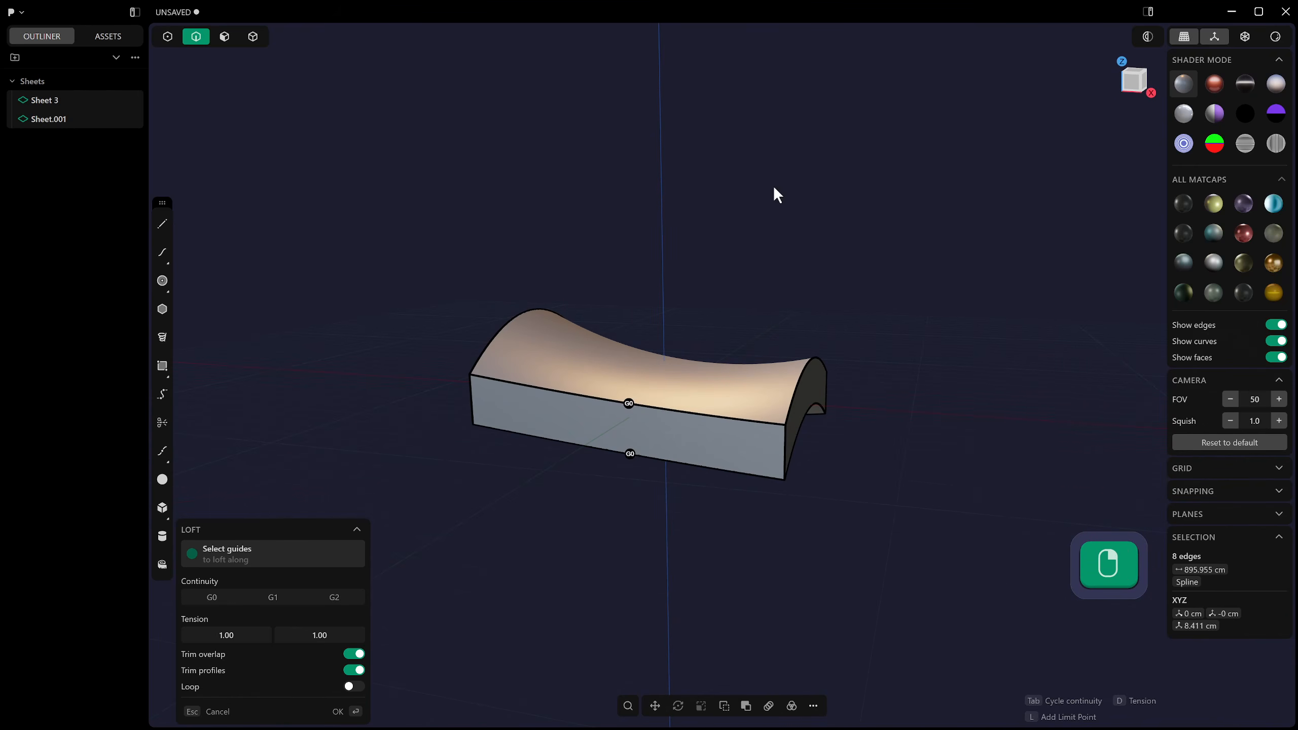
pyautogui.press('Return')
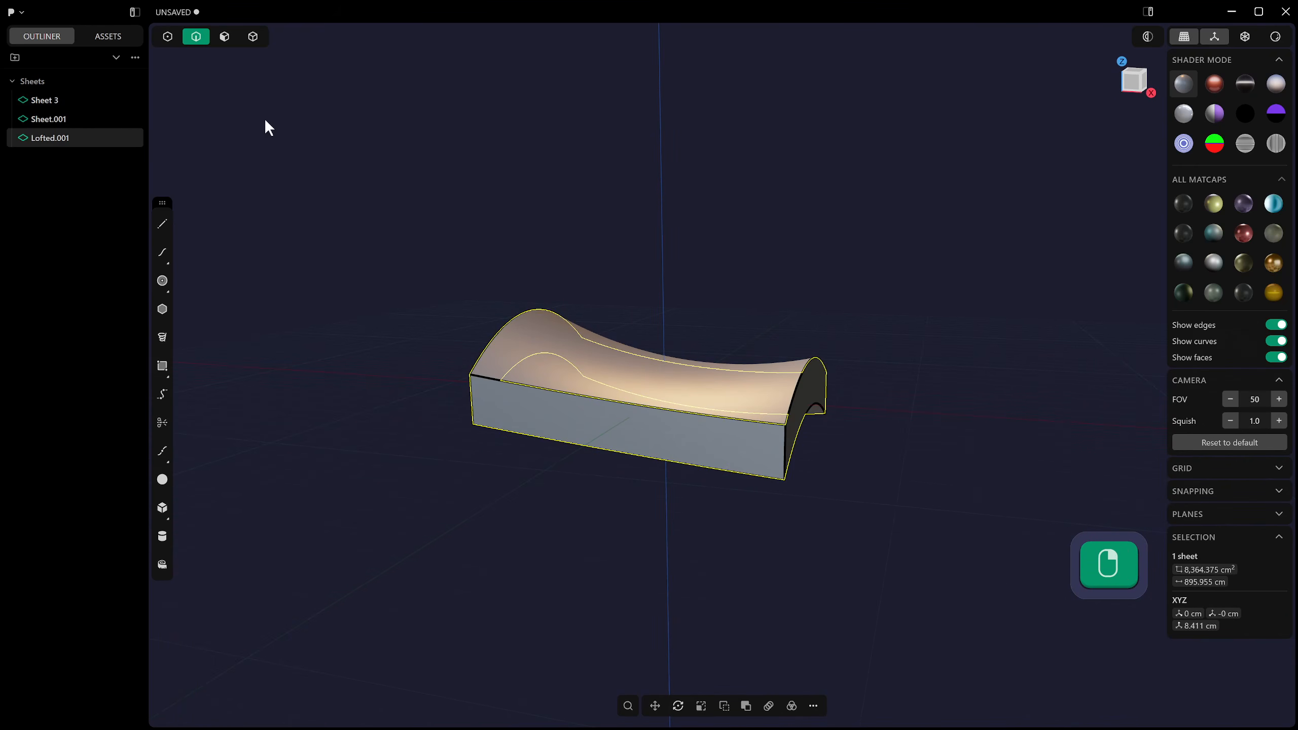
pyautogui.click(67, 99)
pyautogui.press('g')
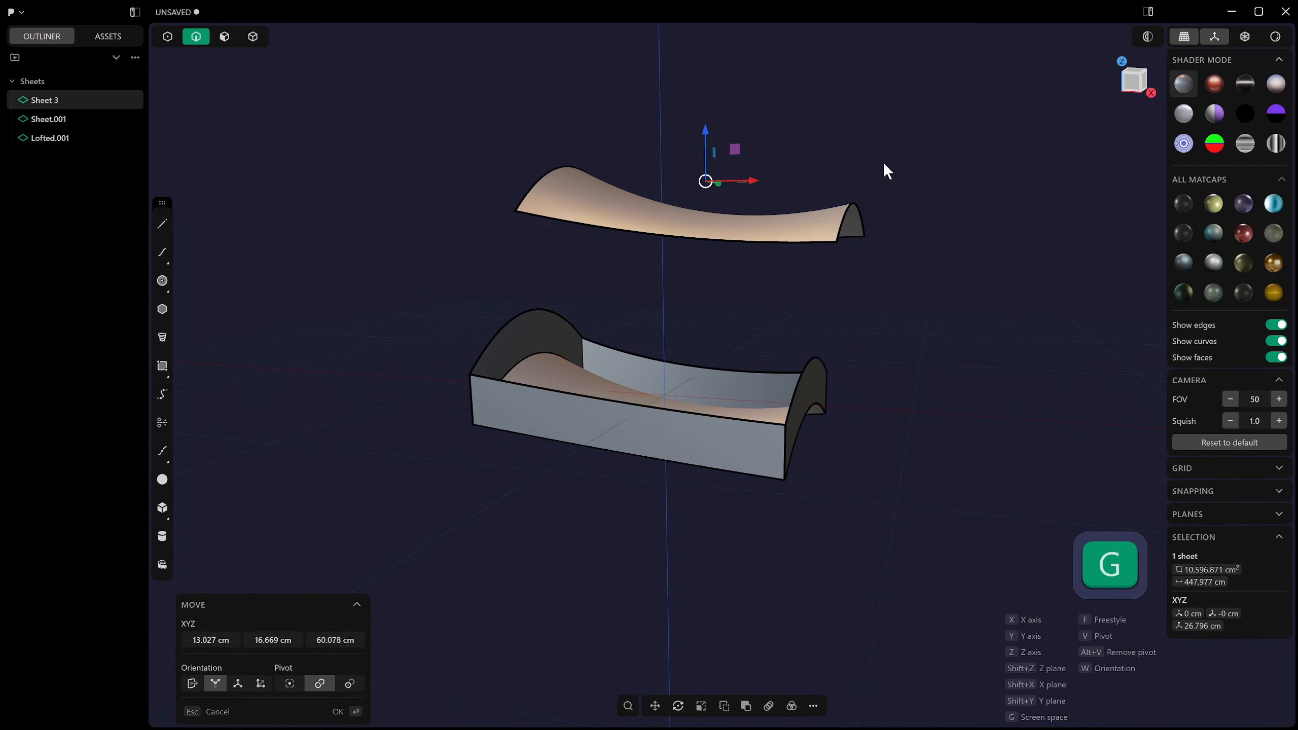
pyautogui.press('Escape')
pyautogui.moveTo(795, 185); pyautogui.dragTo(804, 179, button='middle')
# Join the upper sheet, the lower sheet and the lofted side walls into a single closed solid.
pyautogui.moveTo(413, 212); pyautogui.dragTo(1052, 550)
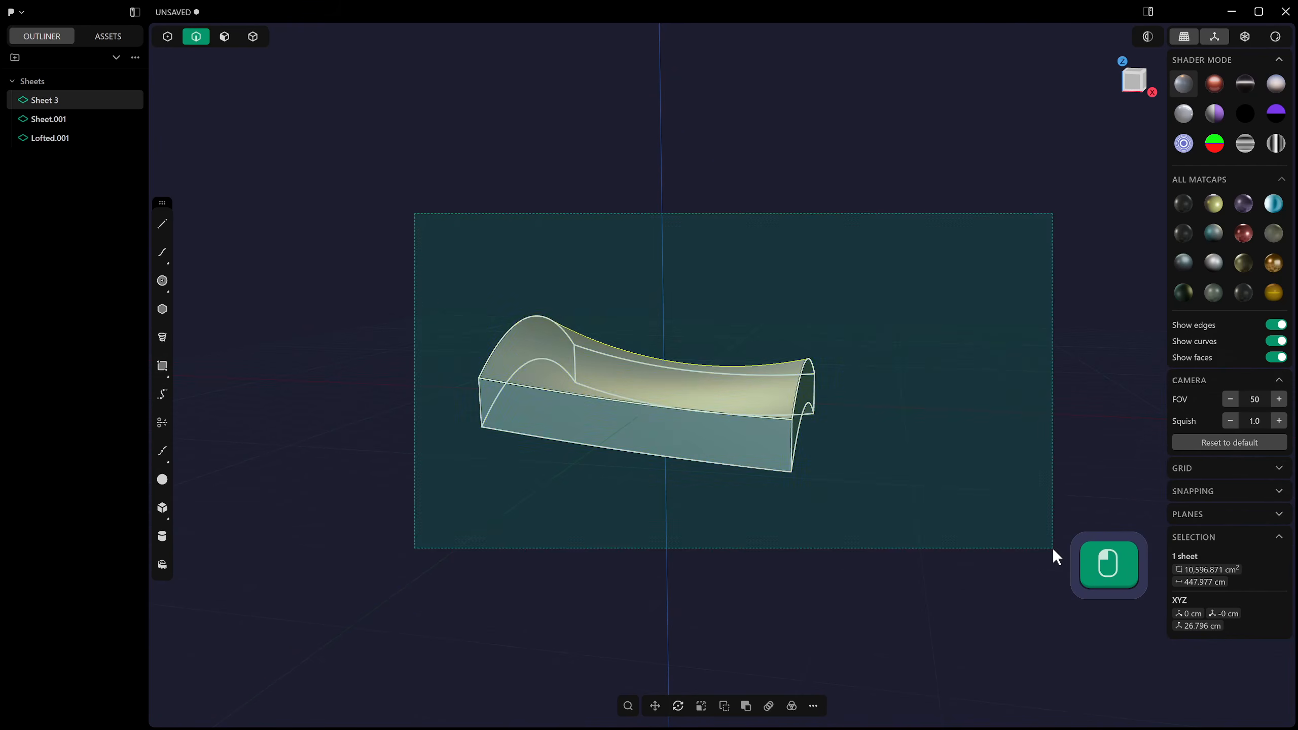
pyautogui.press('b')
pyautogui.moveTo(666, 211); pyautogui.dragTo(675, 299, button='middle')
pyautogui.press('4')
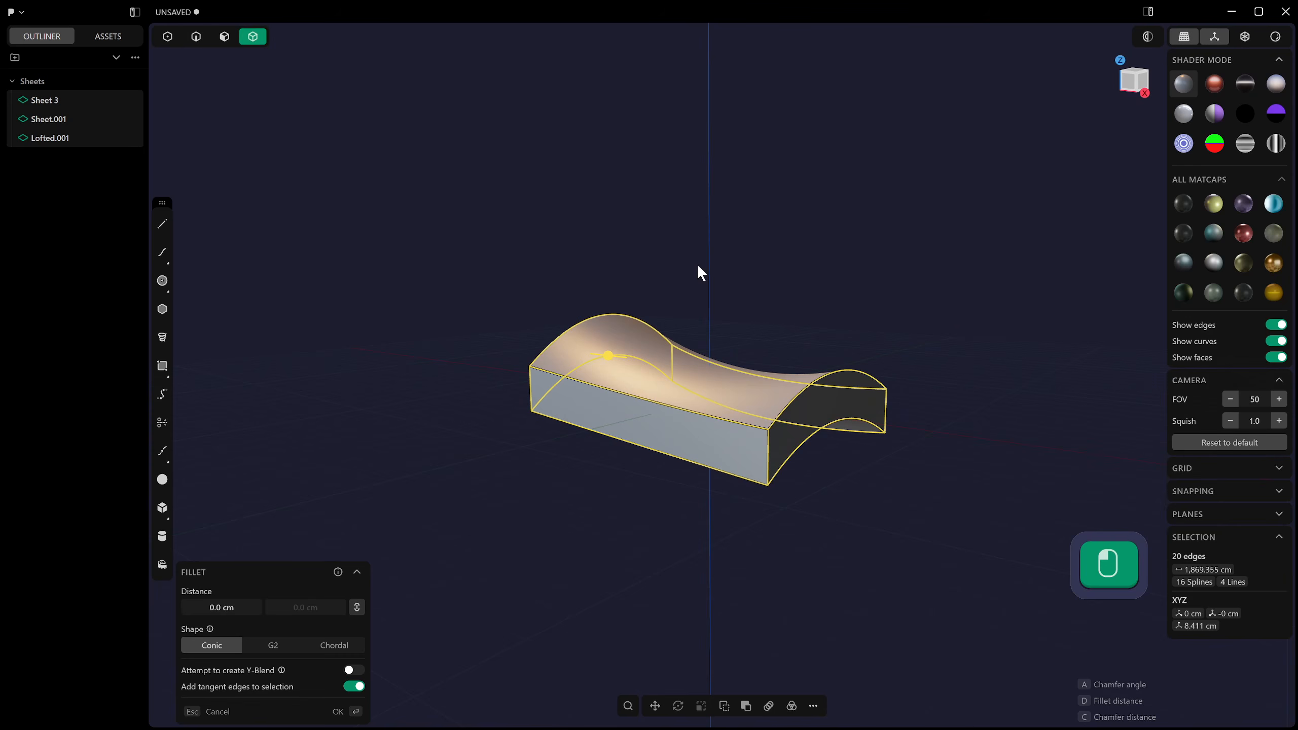
pyautogui.press('j')
pyautogui.click(521, 234)
pyautogui.moveTo(454, 210); pyautogui.dragTo(730, 364)
pyautogui.press('j')
pyautogui.moveTo(596, 407); pyautogui.dragTo(572, 416, button='middle')
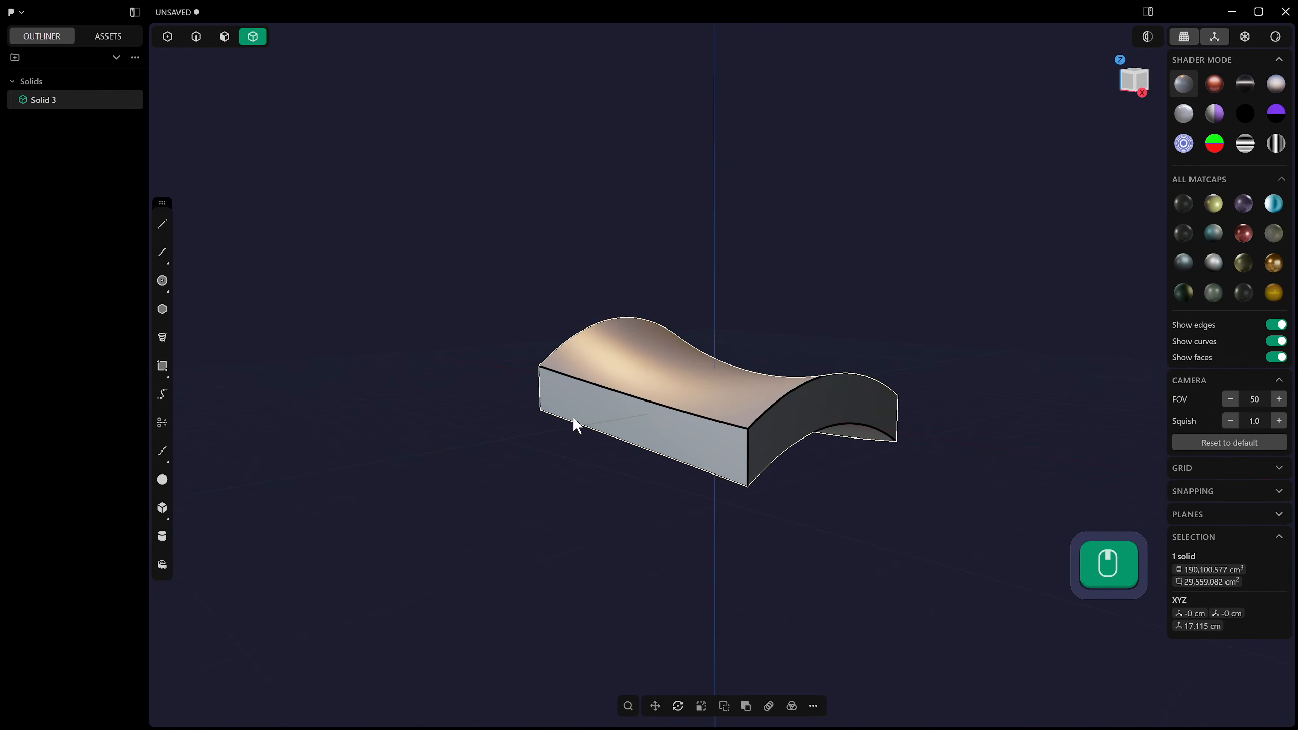
# Select the curved underside face of the solid.
pyautogui.moveTo(796, 420); pyautogui.dragTo(760, 460, button='middle')
pyautogui.scroll(4, 746, 404)
pyautogui.keyDown('shift'); pyautogui.moveTo(743, 402); pyautogui.dragTo(662, 439, button='middle'); pyautogui.keyUp('shift')
pyautogui.press('3')
pyautogui.click(671, 417)
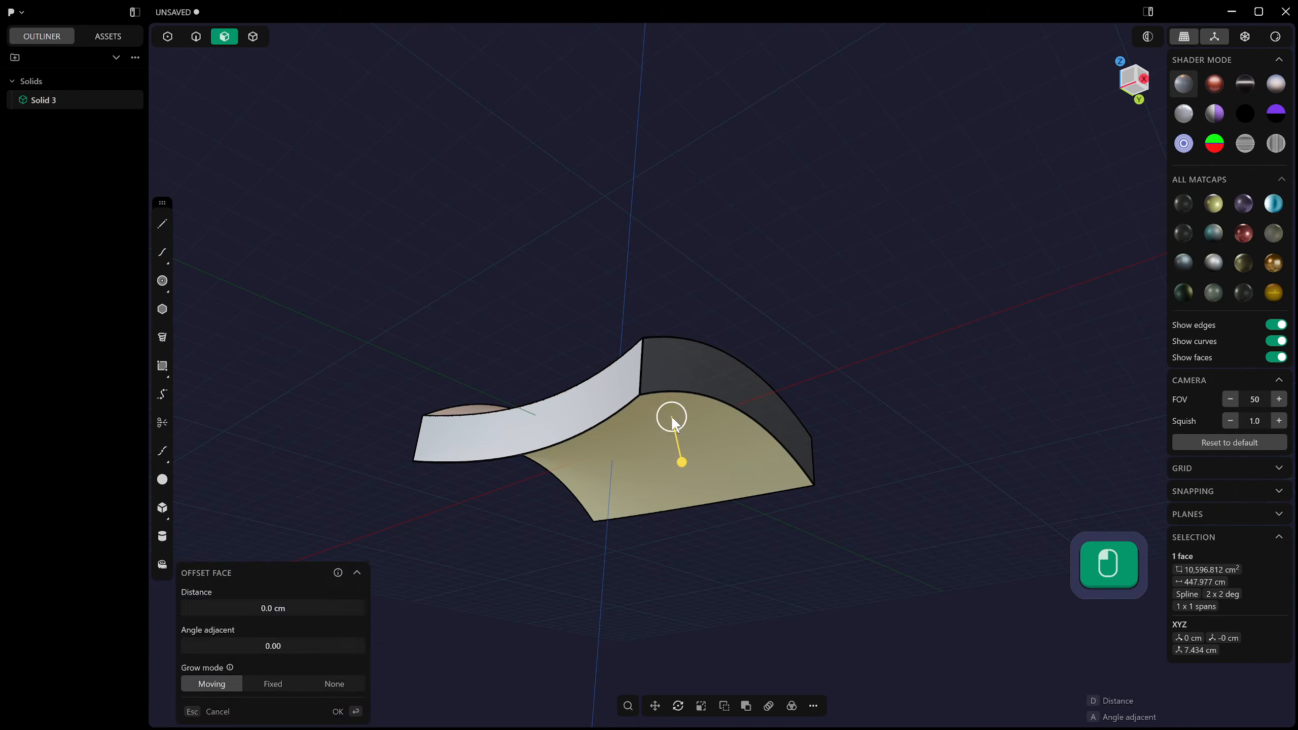
pyautogui.rightClick(675, 418)
pyautogui.click(675, 417)
pyautogui.moveTo(676, 418); pyautogui.dragTo(677, 461, button='middle')
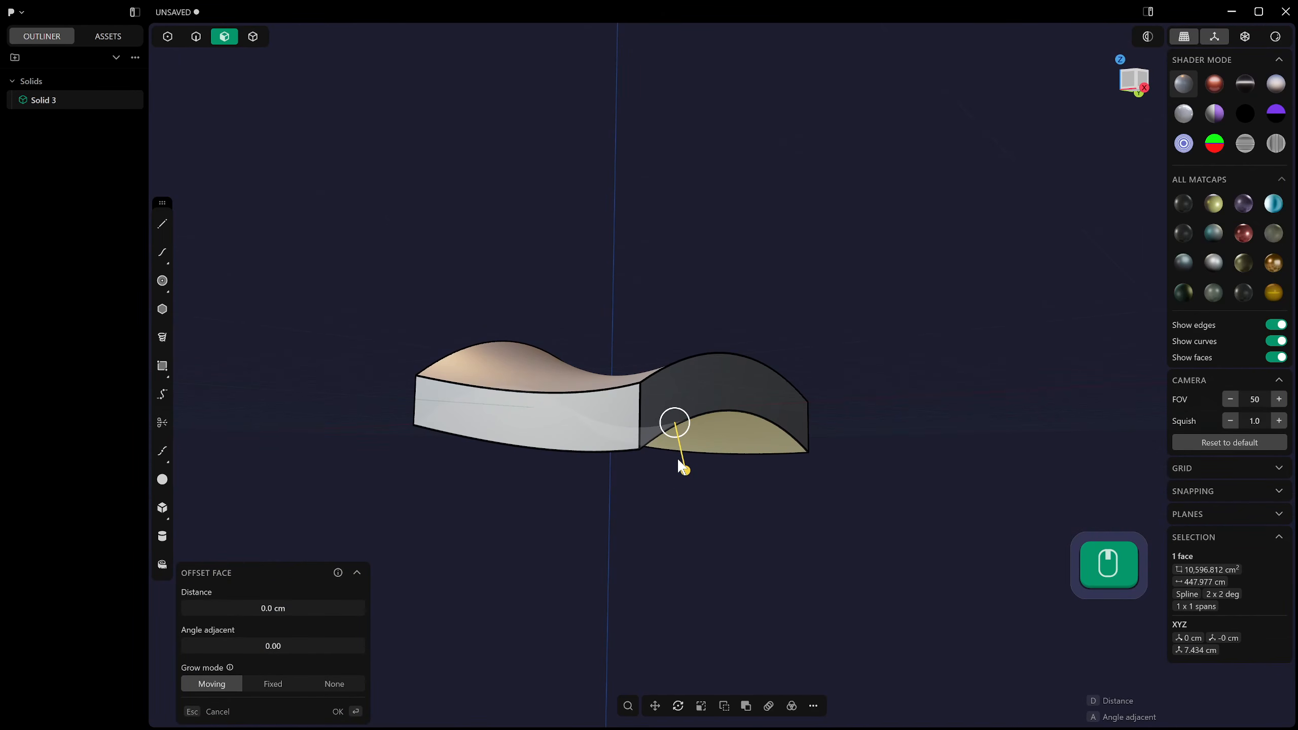
pyautogui.press('s')
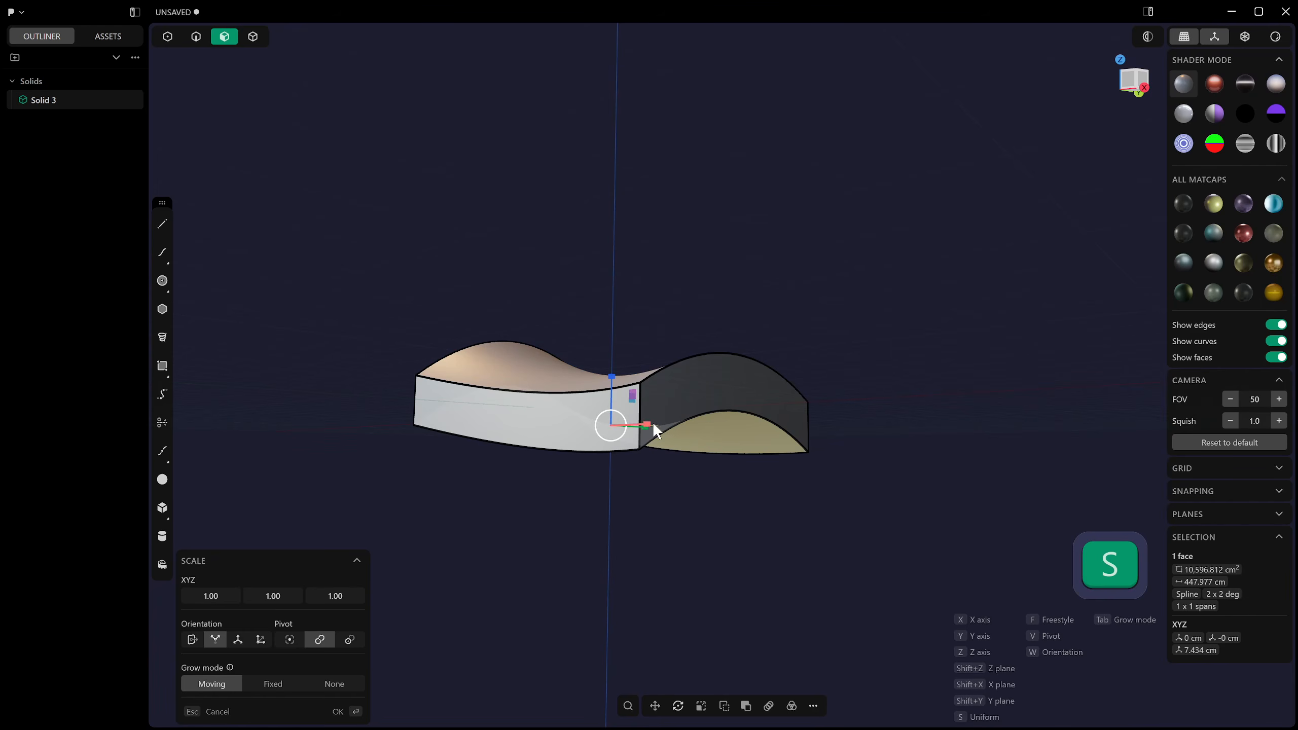
pyautogui.moveTo(654, 426); pyautogui.dragTo(727, 318, button='middle')
pyautogui.press('Escape')
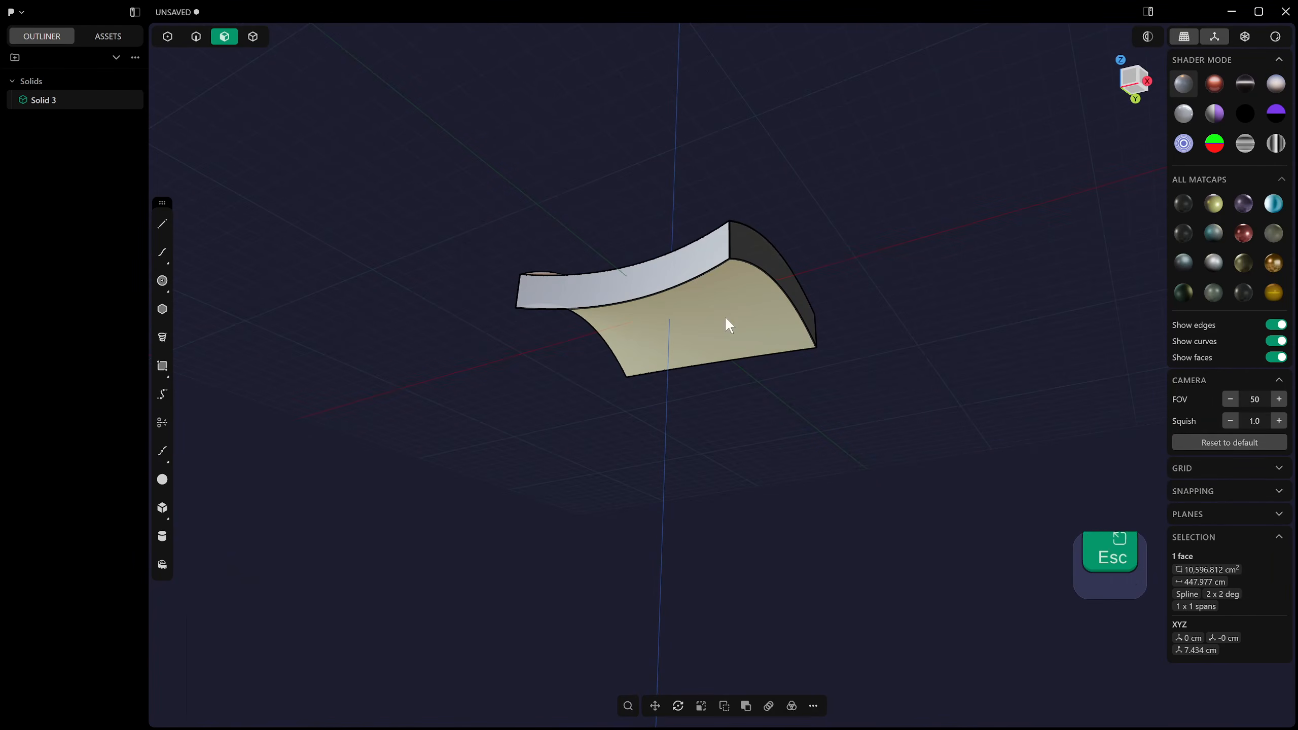
# Flatten the curved underside face by scaling it to 0 along the Z axis.
pyautogui.click(726, 320)
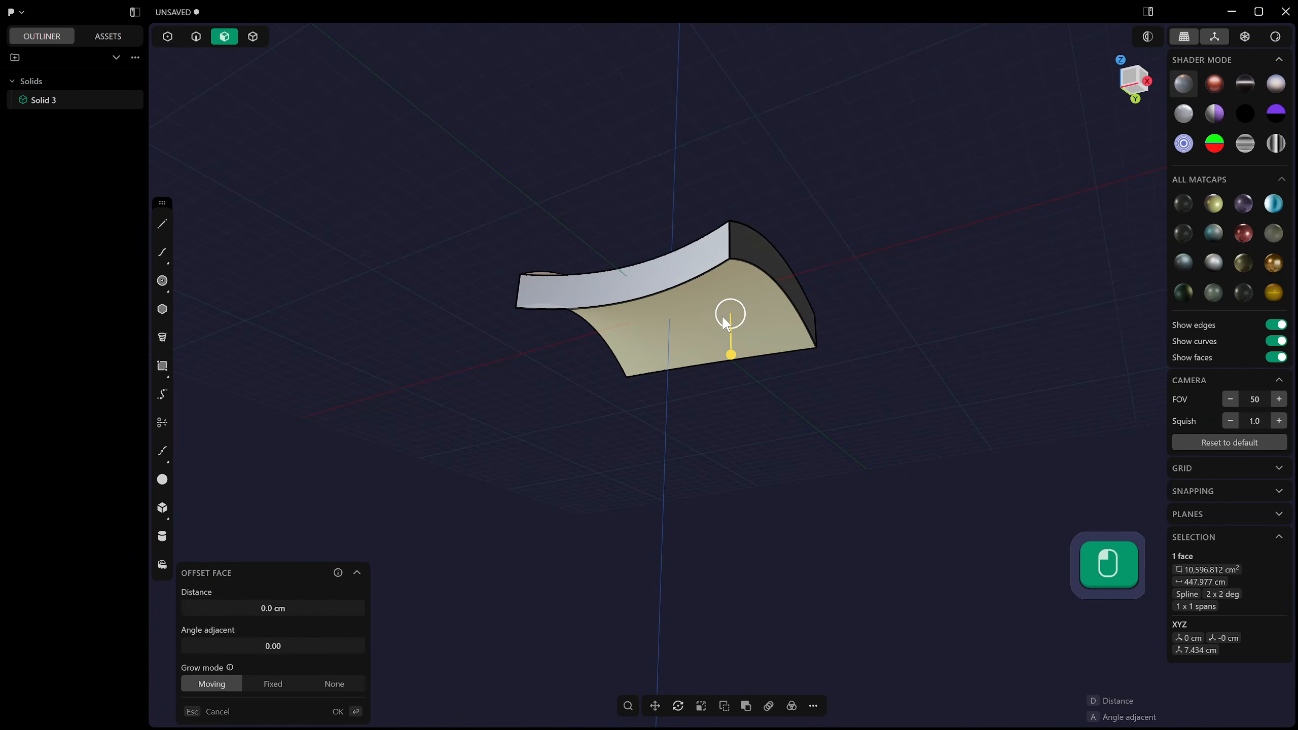
pyautogui.press('s')
pyautogui.write('z')
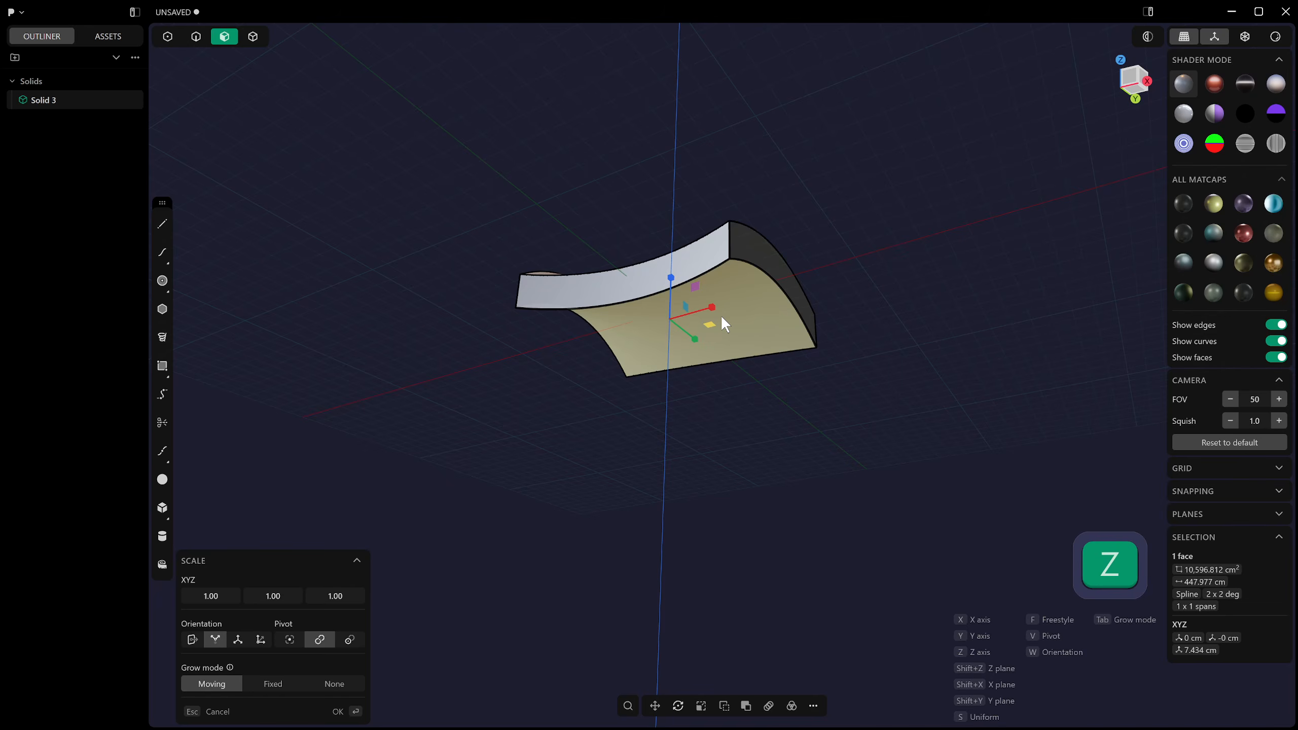
pyautogui.write('0')
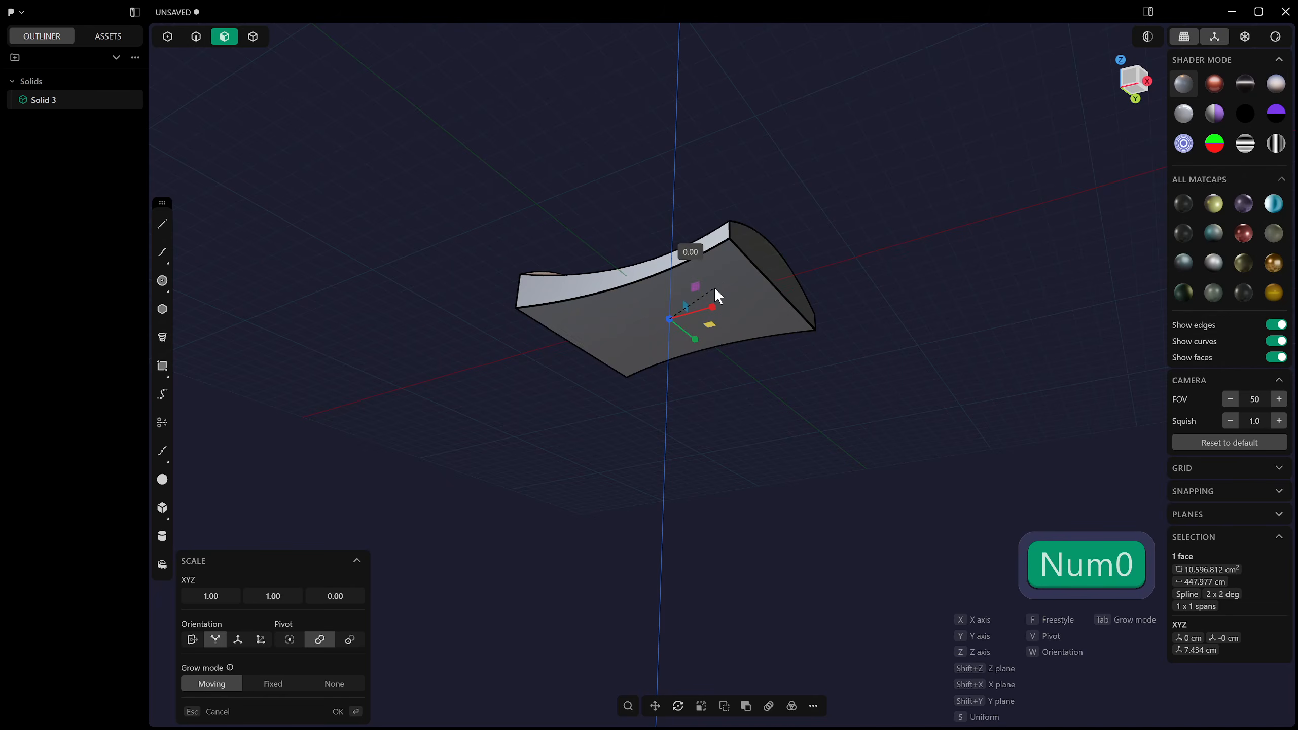
pyautogui.click(718, 291)
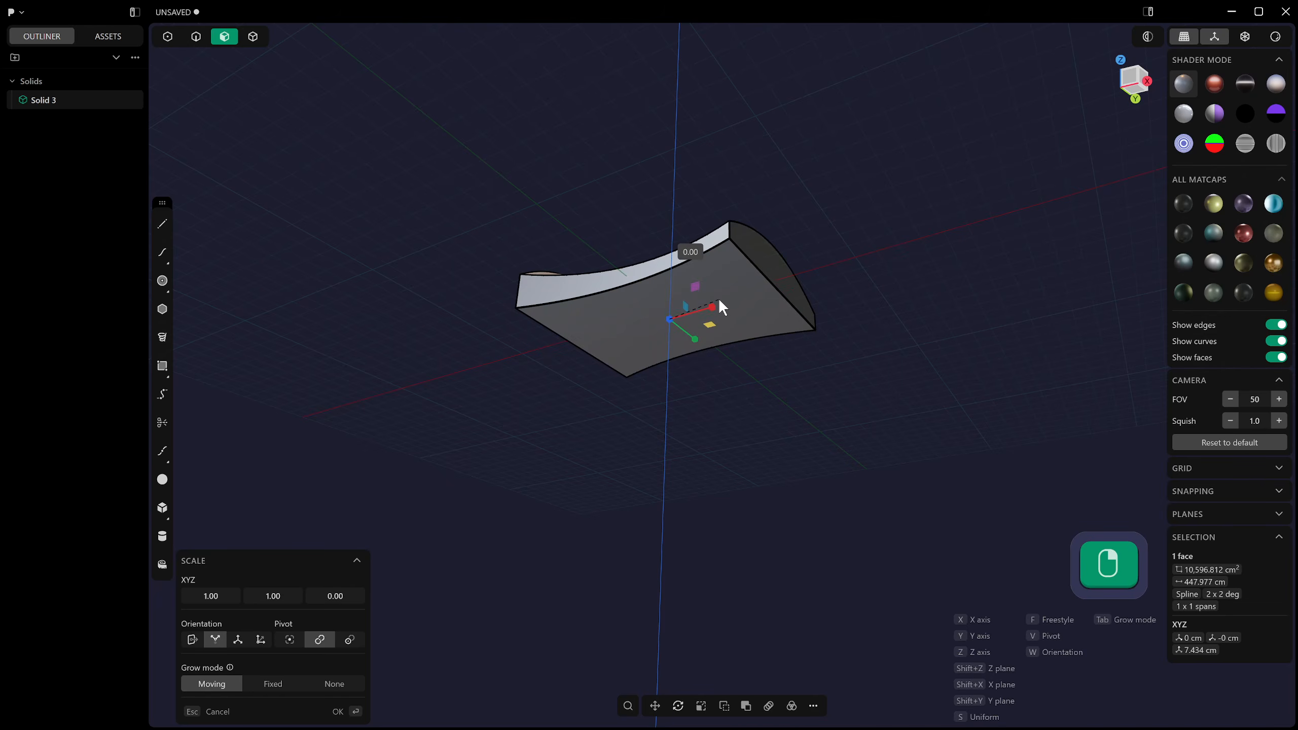
# Offset the flattened bottom face downward to a height of about -17 cm and check the block in the front view.
pyautogui.click(718, 299)
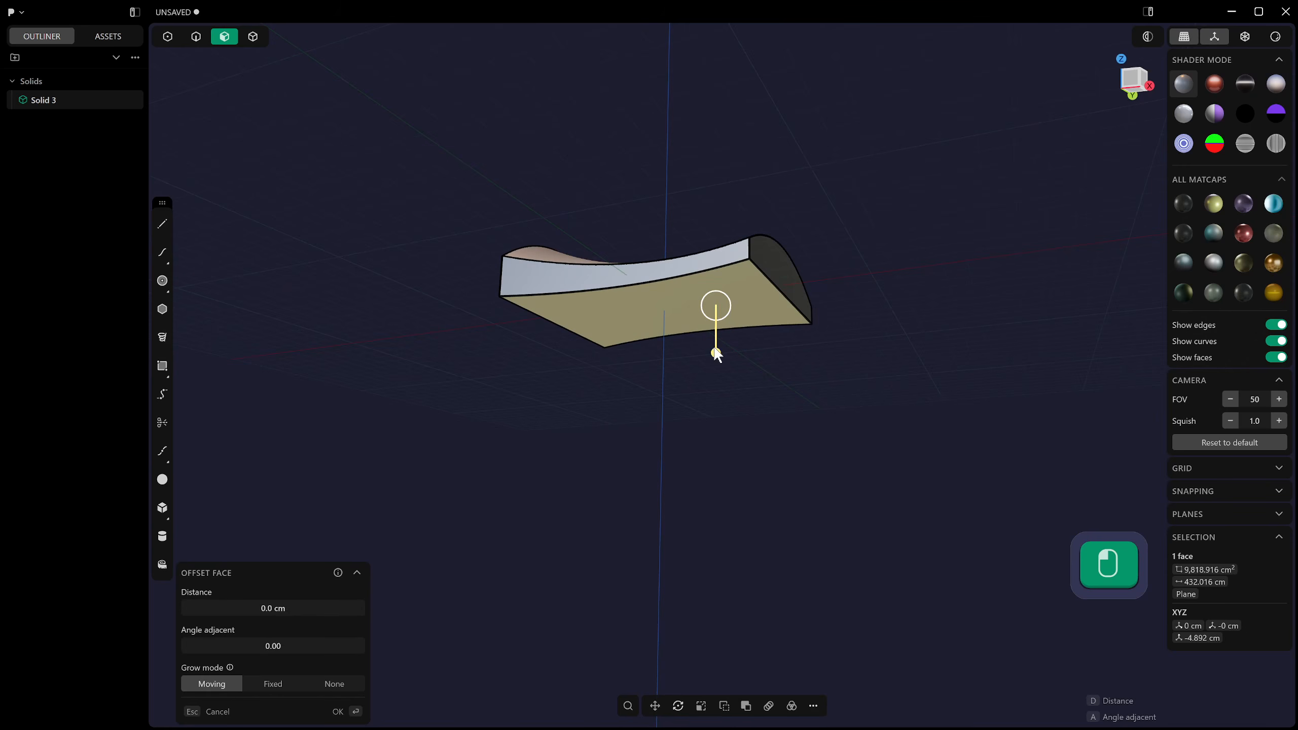
pyautogui.moveTo(716, 353); pyautogui.dragTo(715, 390, button='middle')
pyautogui.press('KP_3')
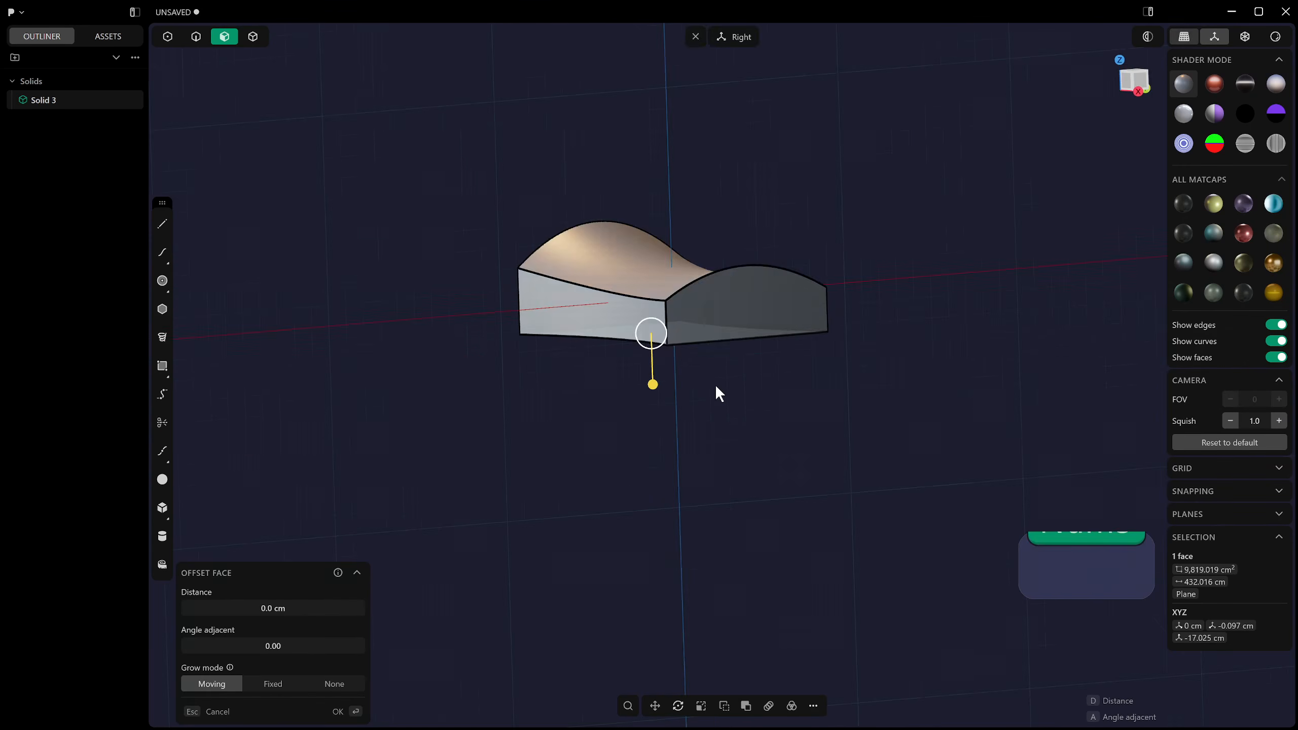
pyautogui.press('KP_1')
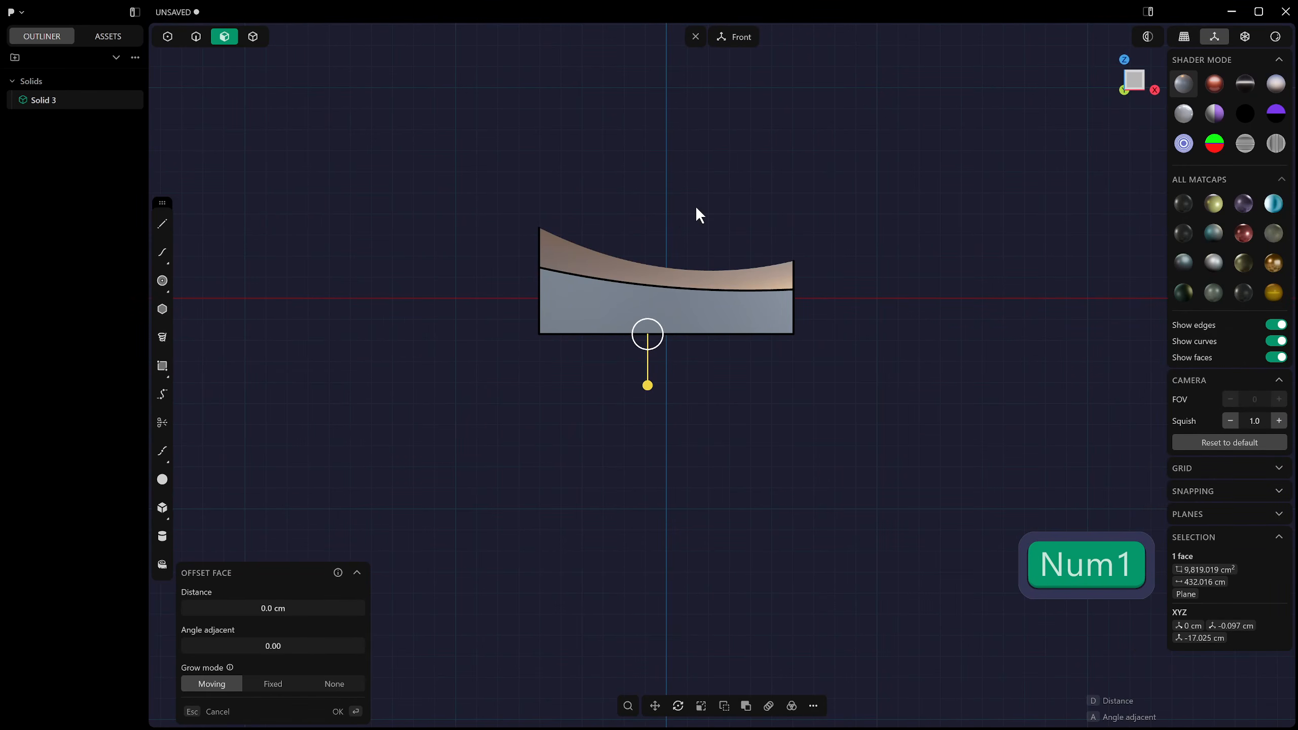
pyautogui.keyDown('shift'); pyautogui.moveTo(695, 204); pyautogui.dragTo(627, 214, button='middle'); pyautogui.keyUp('shift')
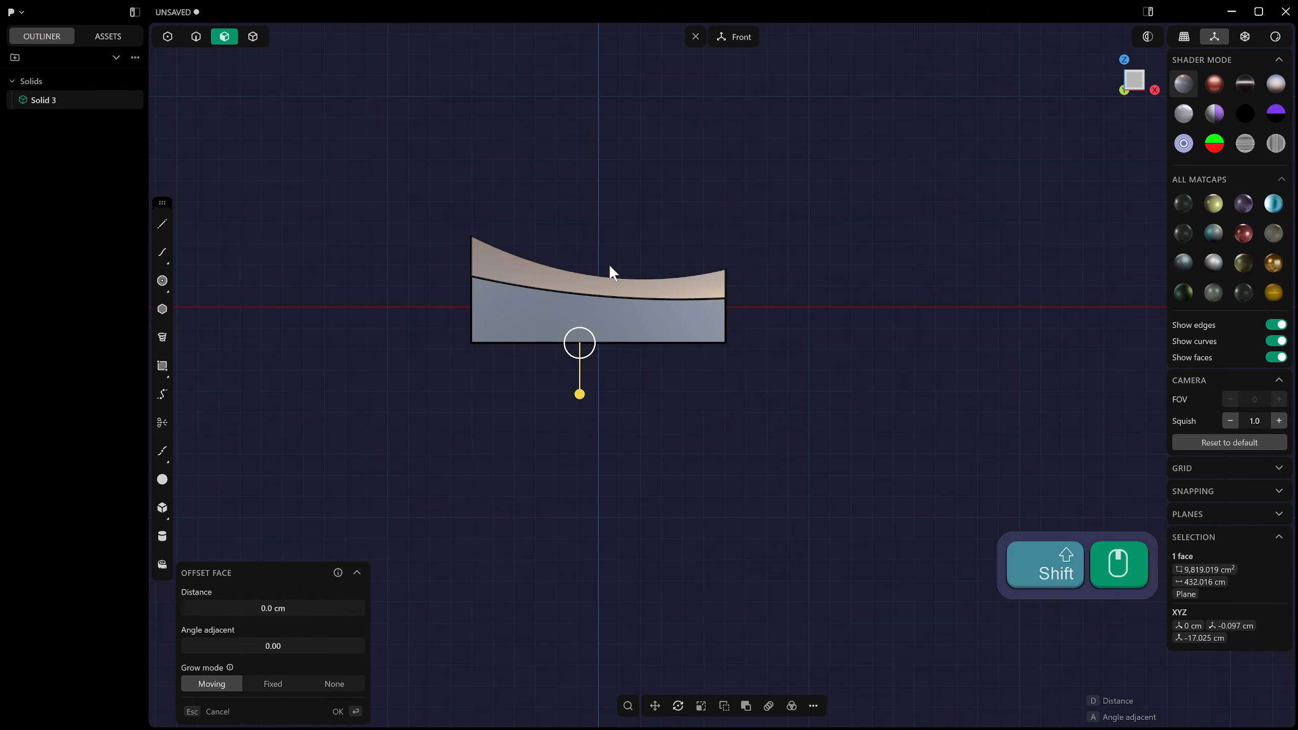
pyautogui.moveTo(447, 245); pyautogui.dragTo(724, 294, button='middle')
# Try to tilt the lower end face around its own centre about the Y axis, and undo the rotation.
pyautogui.press('4')
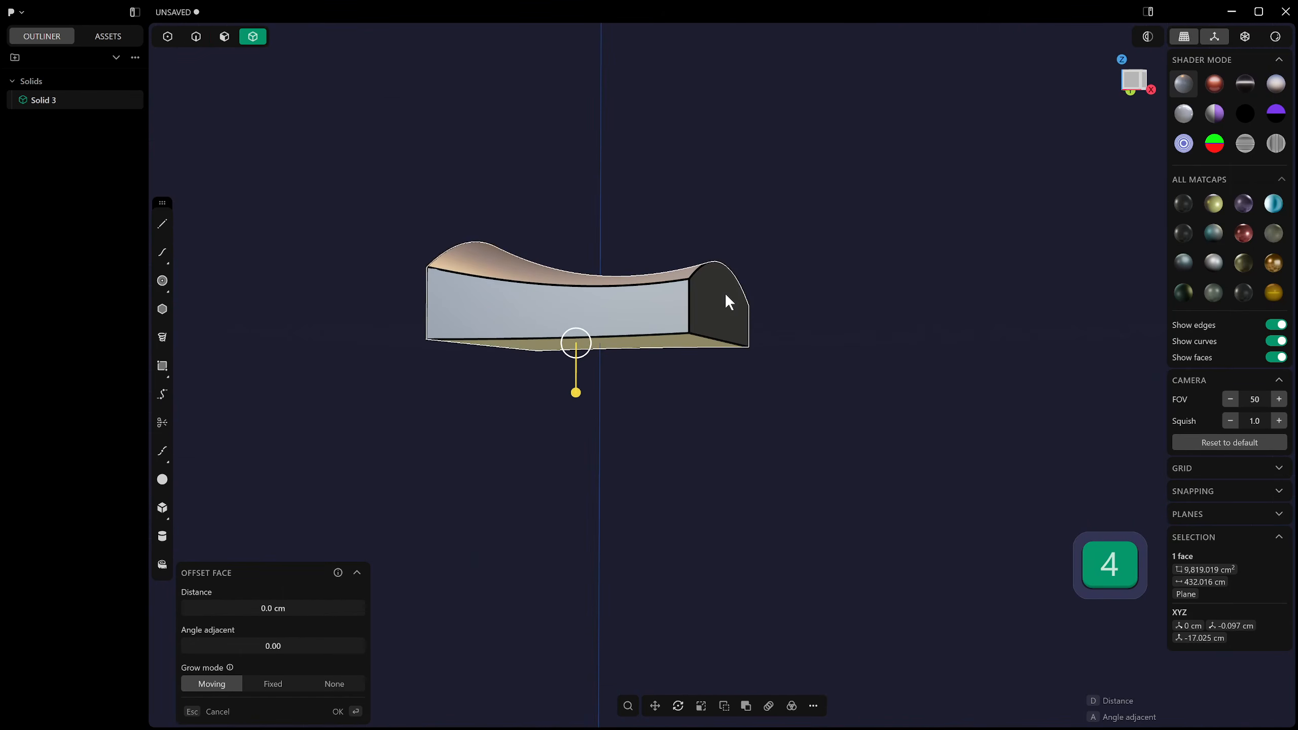
pyautogui.press('3')
pyautogui.click(722, 294)
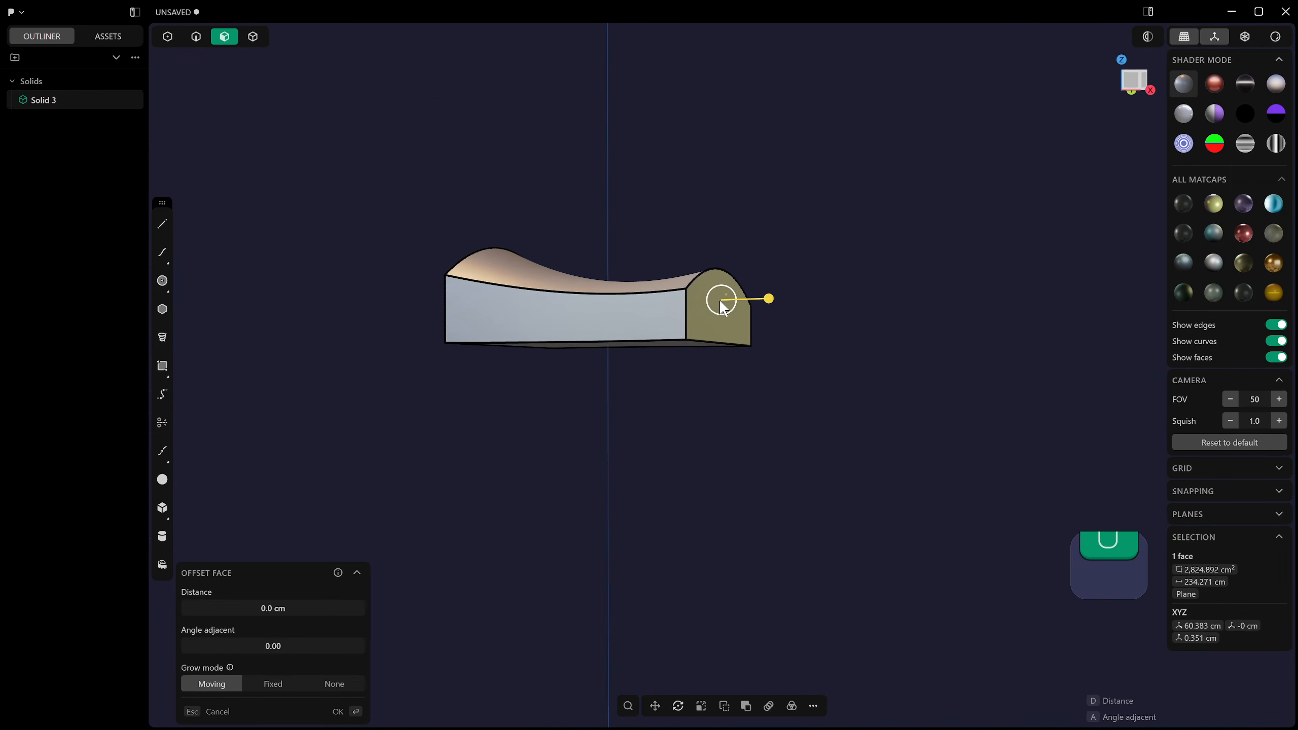
pyautogui.moveTo(722, 294); pyautogui.dragTo(700, 201, button='middle')
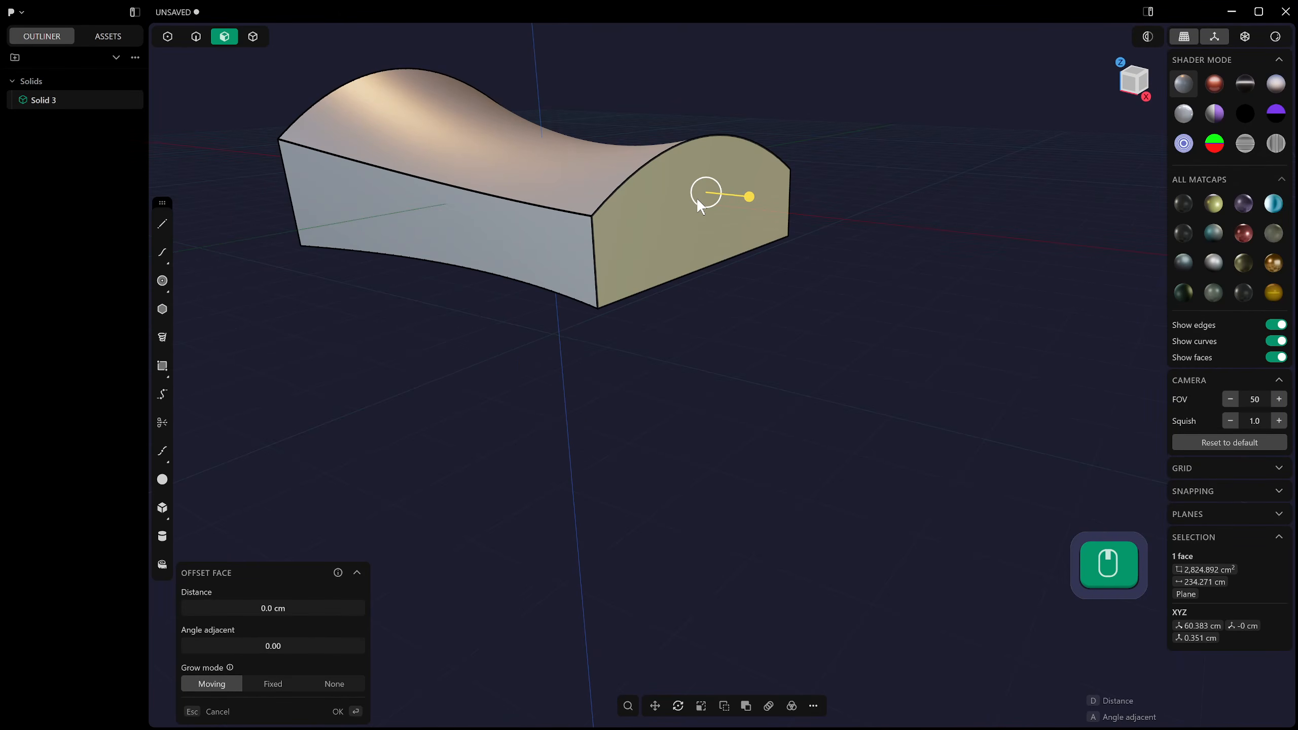
pyautogui.press('r')
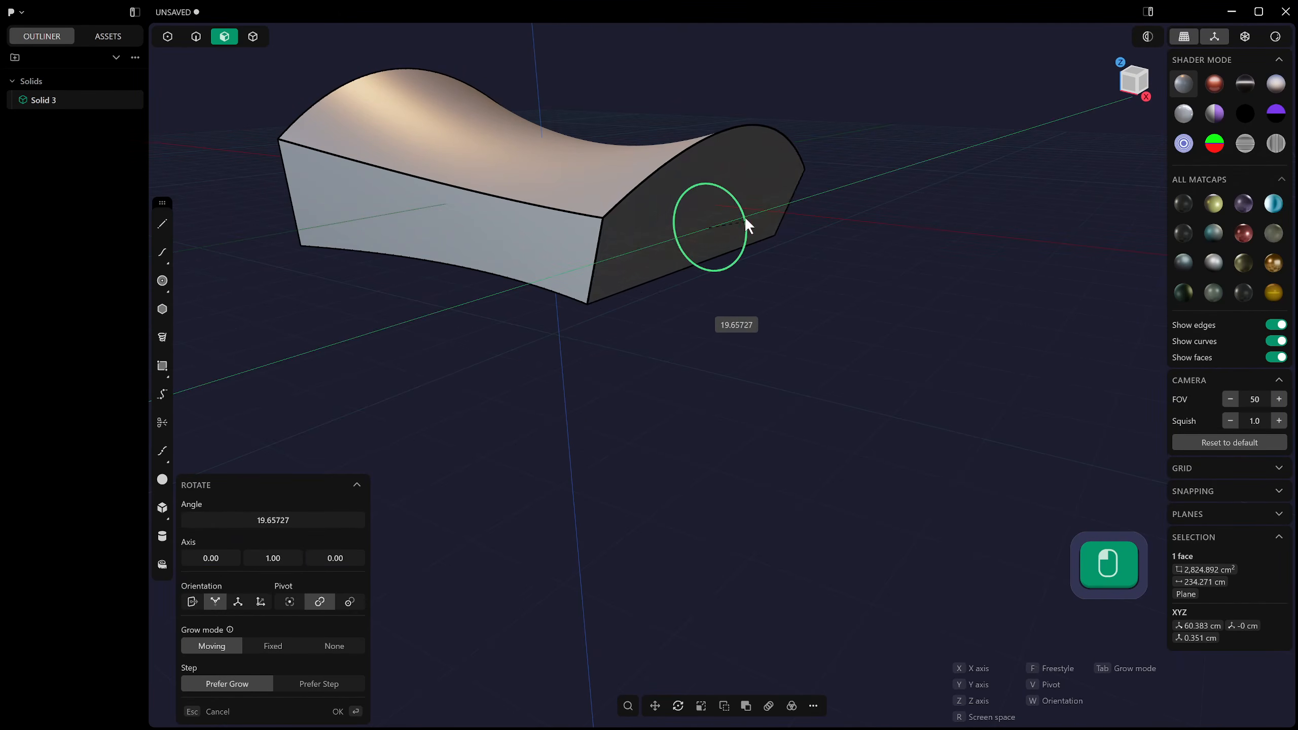
pyautogui.hotkey('ctrl', 'z')
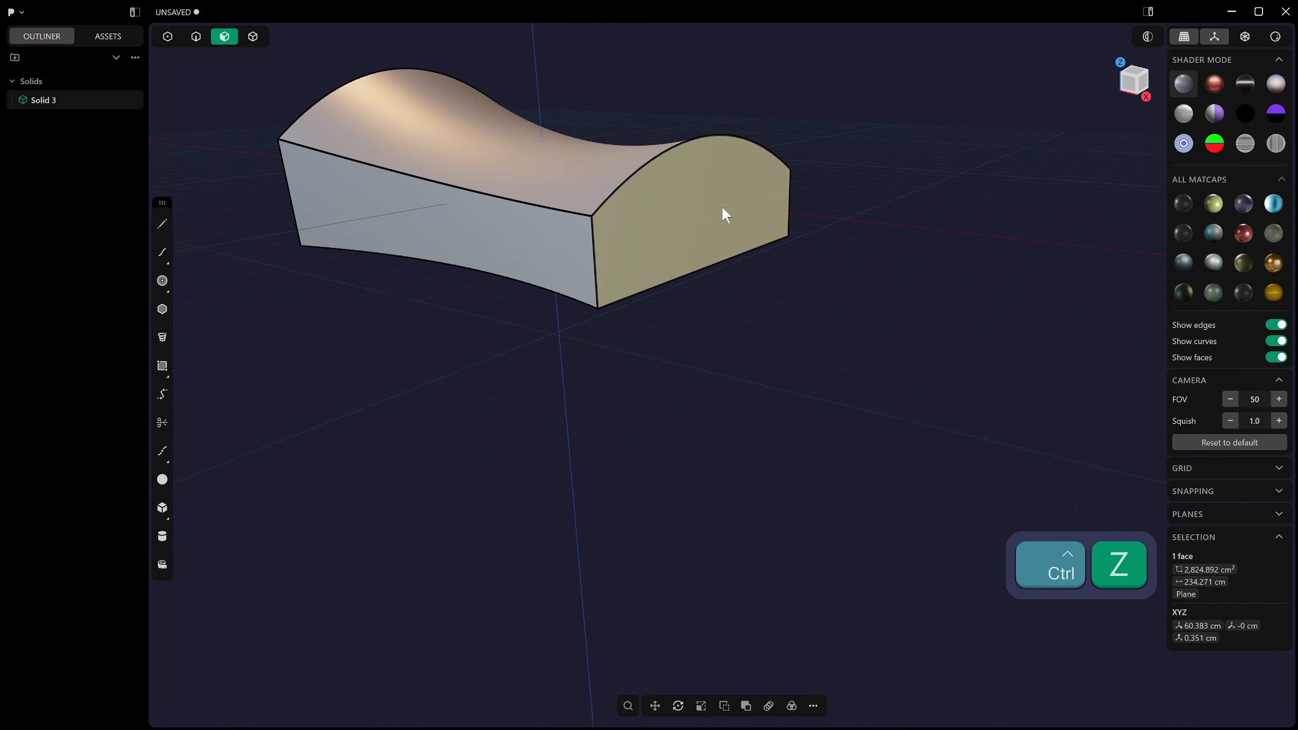
# Tilt the lower end face outward about the Y axis, using a pivot placed on its bottom edge.
pyautogui.press('r')
pyautogui.press('v')
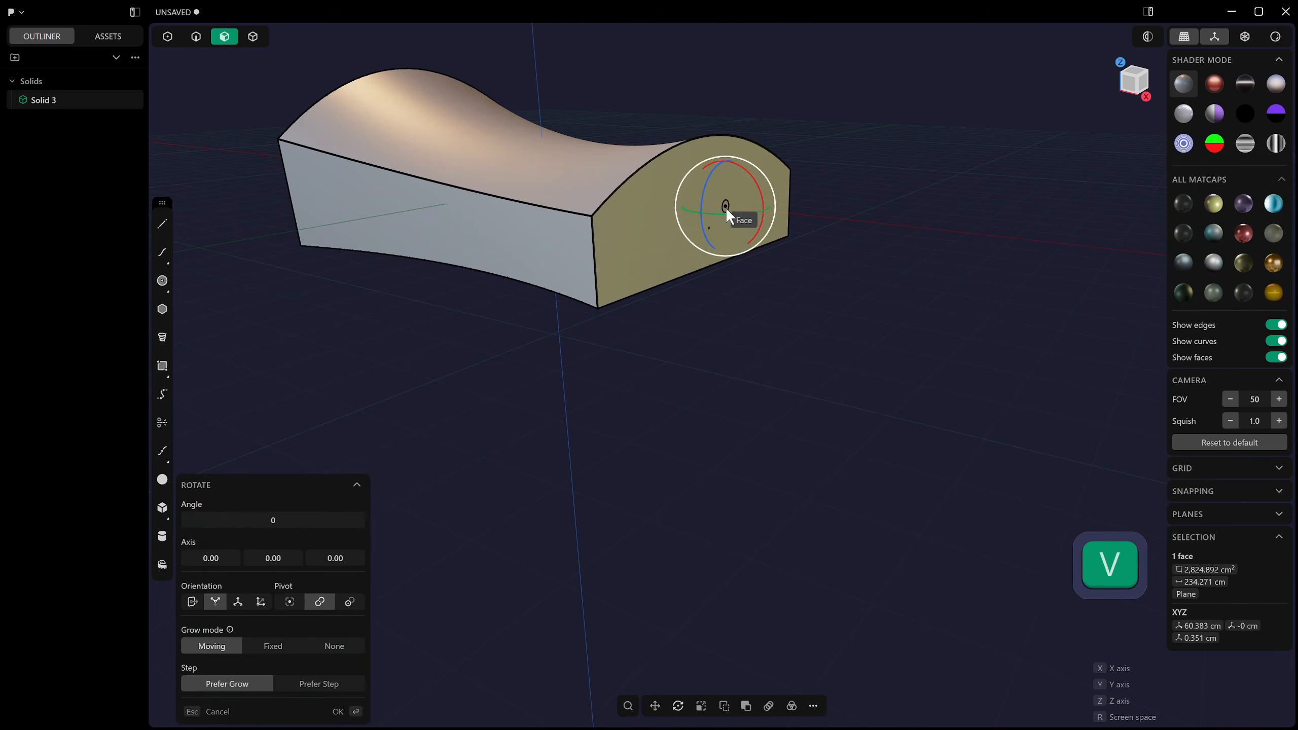
pyautogui.click(712, 263)
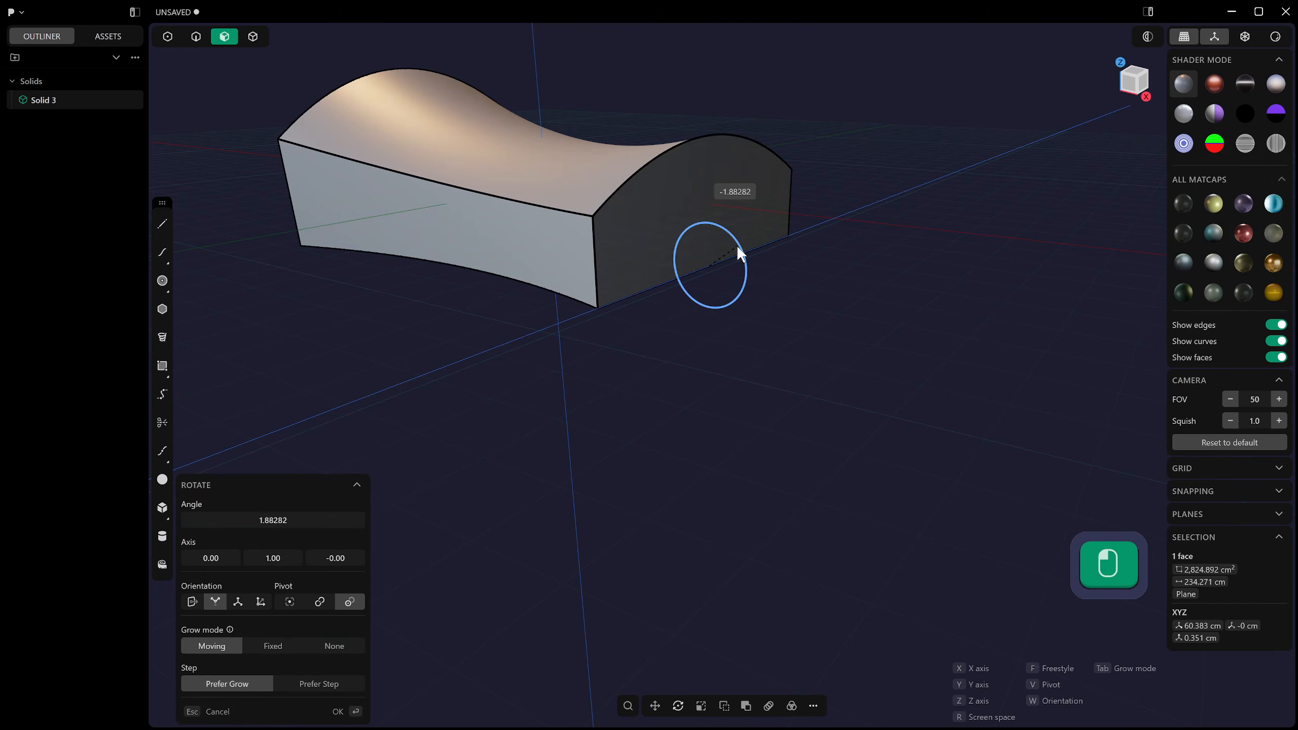
pyautogui.moveTo(718, 253); pyautogui.dragTo(544, 275, button='right')
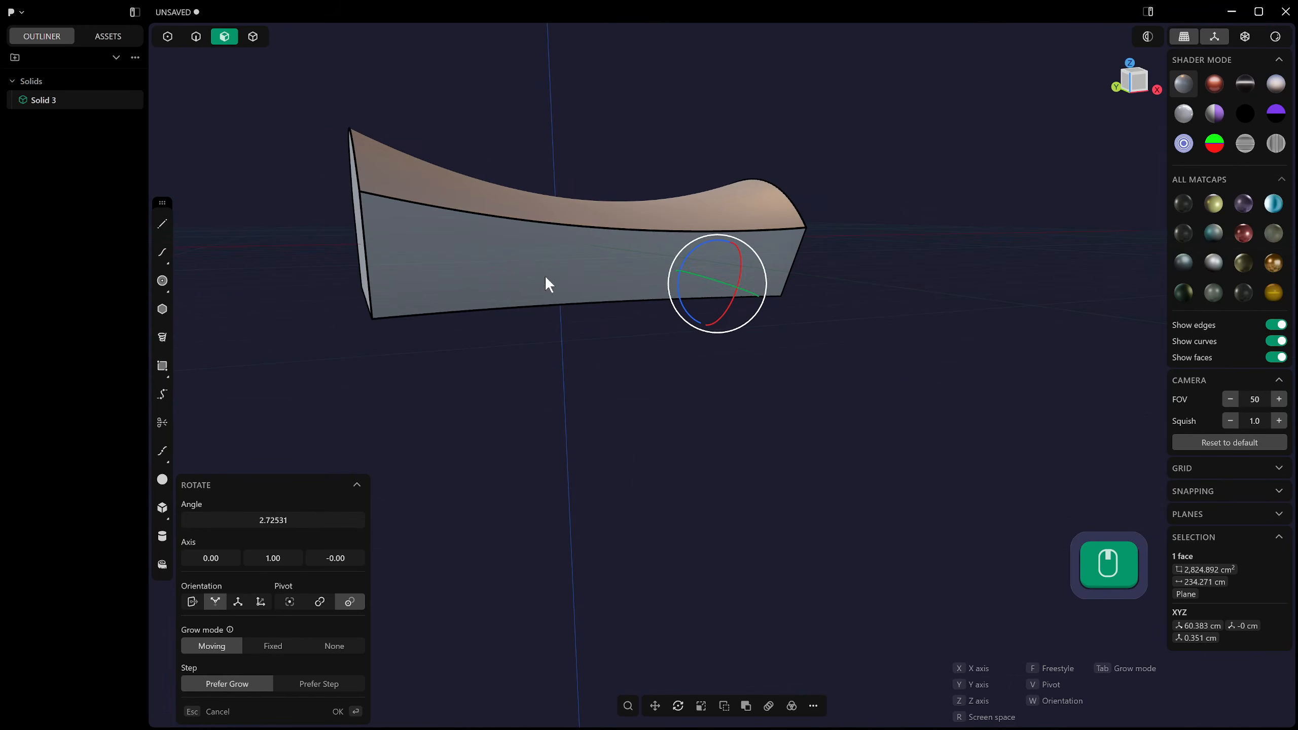
pyautogui.keyDown('shift'); pyautogui.moveTo(544, 277); pyautogui.dragTo(563, 275, button='middle'); pyautogui.keyUp('shift')
pyautogui.rightClick(563, 275)
# Tilt the taller end face outward about the Y axis, using the midpoint of its bottom edge as the pivot.
pyautogui.click(458, 220)
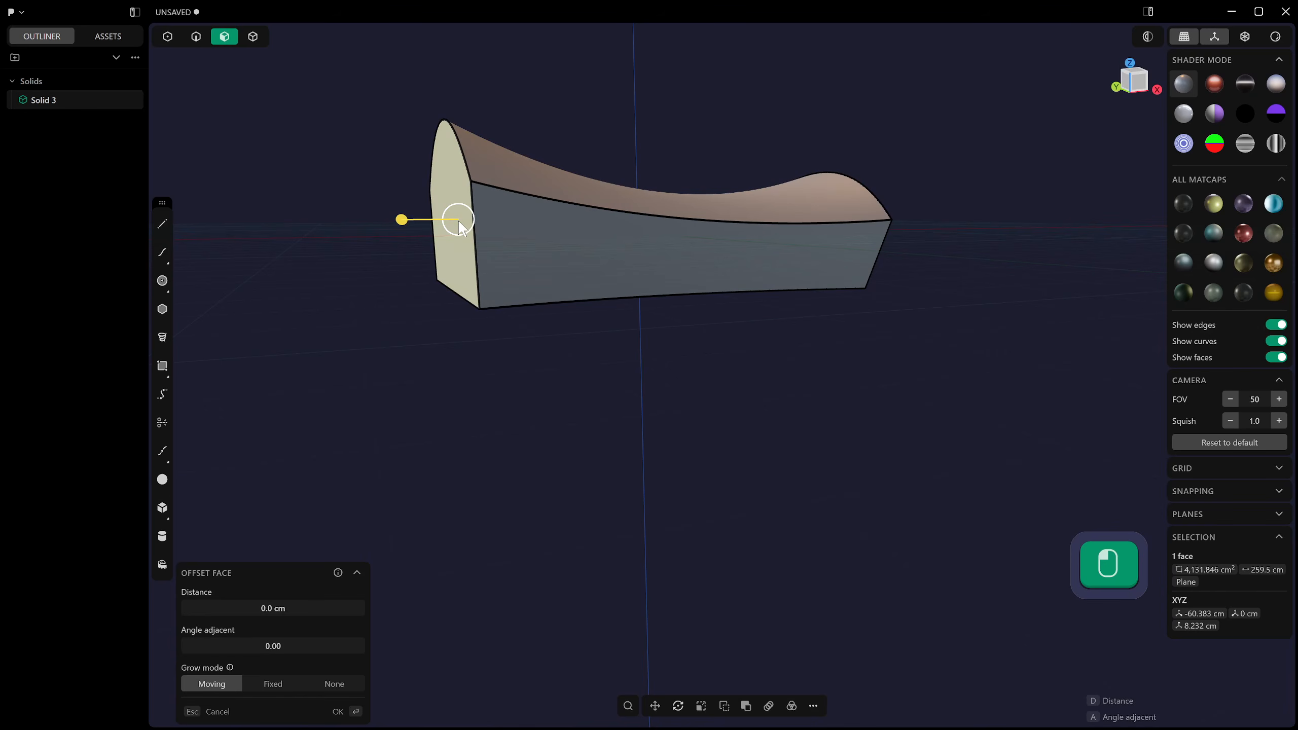
pyautogui.press('r')
pyautogui.press('v')
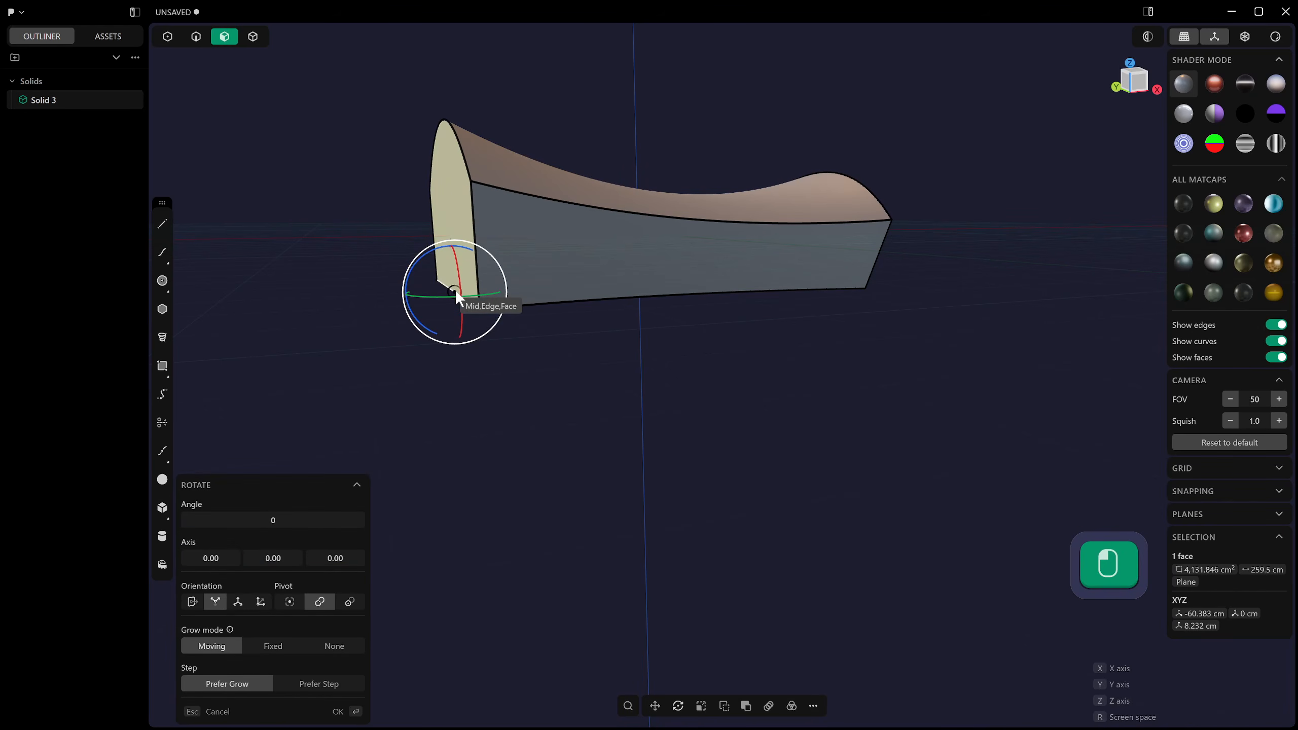
pyautogui.click(454, 289)
pyautogui.moveTo(441, 251); pyautogui.dragTo(430, 244, button='right')
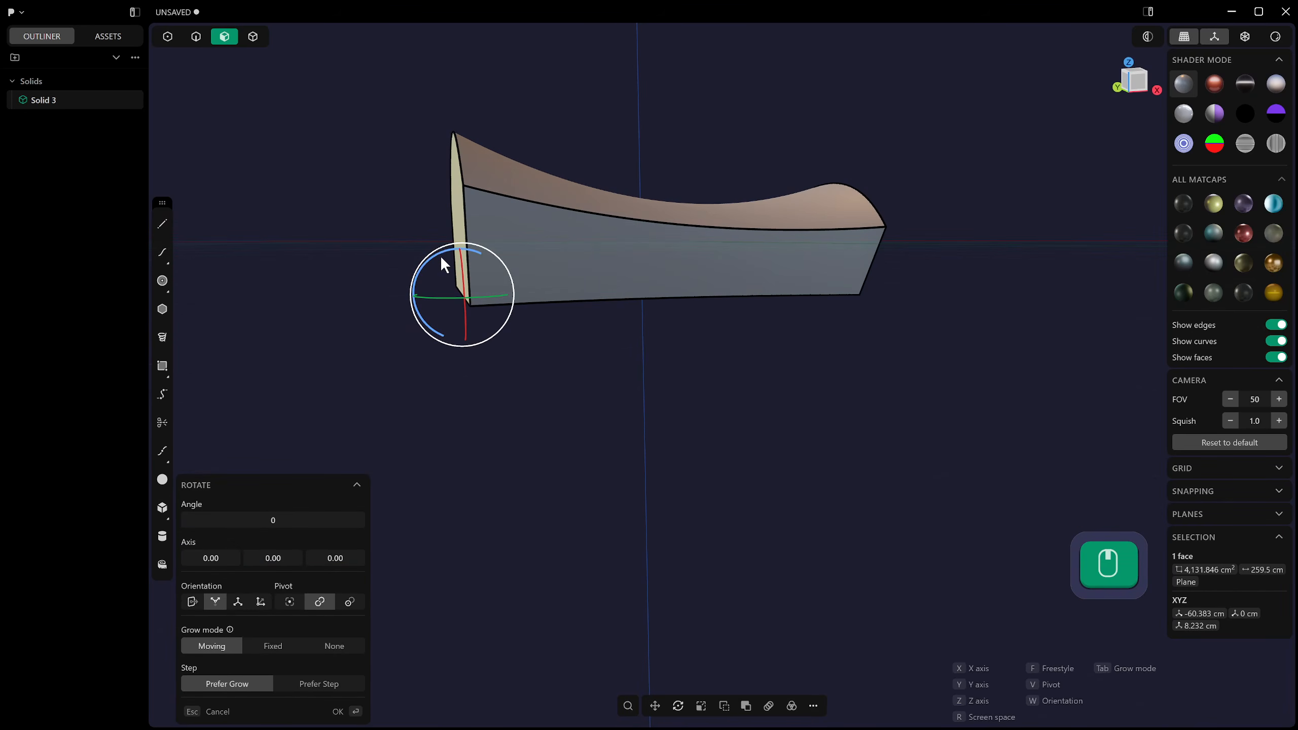
pyautogui.moveTo(440, 250); pyautogui.dragTo(493, 239)
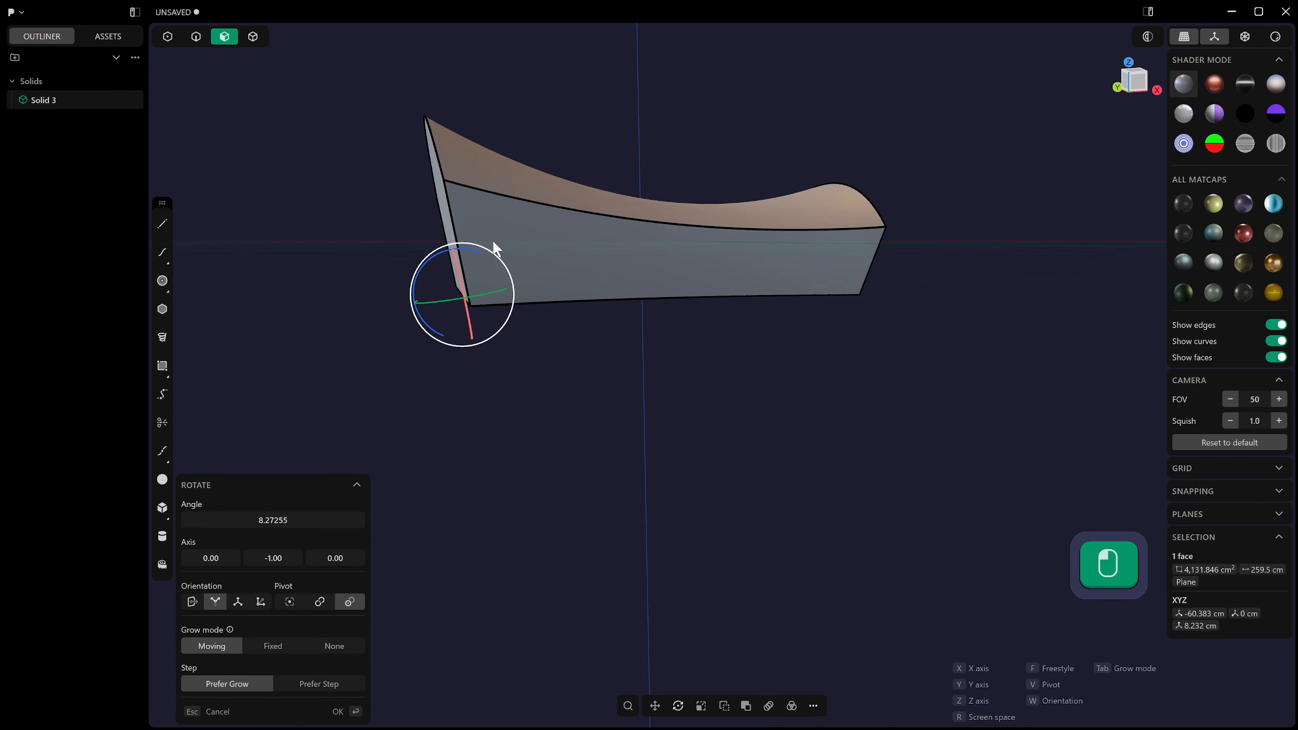
pyautogui.moveTo(493, 239); pyautogui.dragTo(576, 349, button='right')
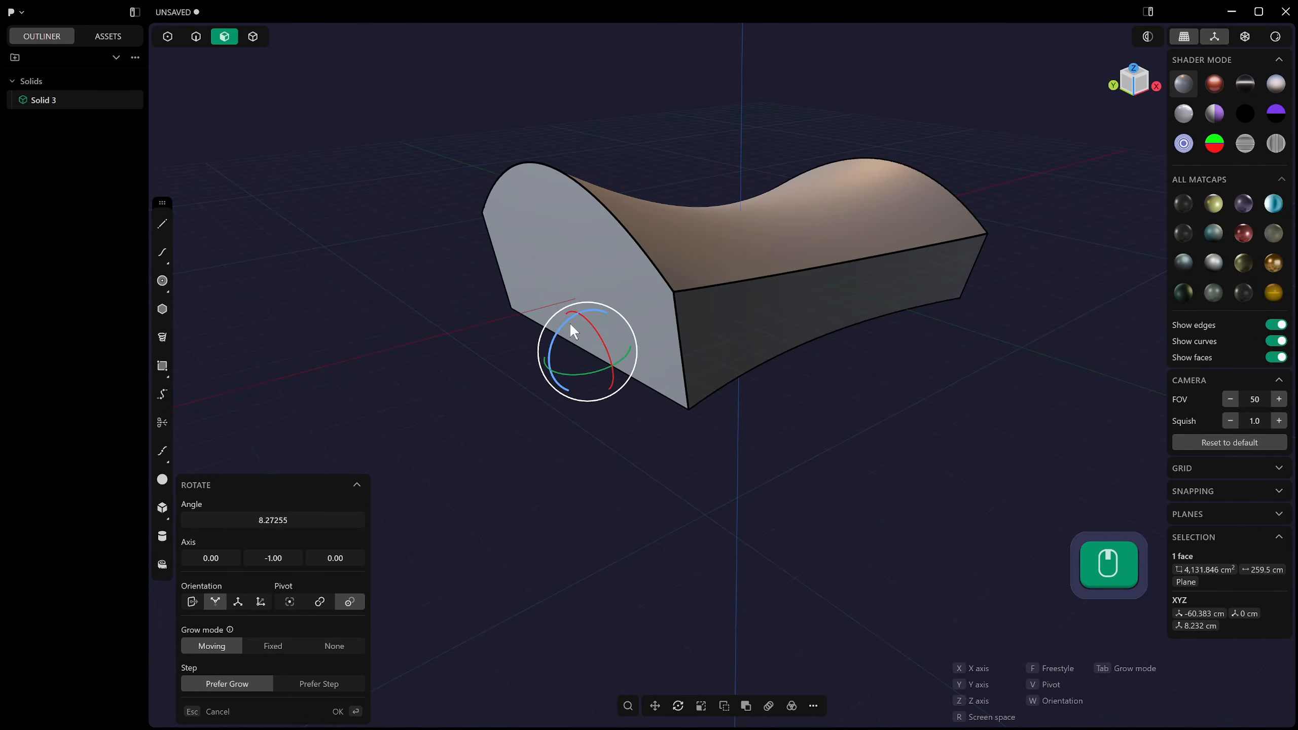
pyautogui.moveTo(572, 330); pyautogui.dragTo(568, 333)
pyautogui.moveTo(765, 313); pyautogui.dragTo(657, 267, button='right')
pyautogui.rightClick(746, 270)
# Examine the solid's curved top, tilted ends and sharp corner edges from several angles.
pyautogui.scroll(-5, 659, 268)
pyautogui.keyDown('shift'); pyautogui.moveTo(731, 251); pyautogui.dragTo(669, 277, button='right'); pyautogui.keyUp('shift')
pyautogui.moveTo(771, 268); pyautogui.dragTo(753, 254, button='right')
pyautogui.click(753, 254)
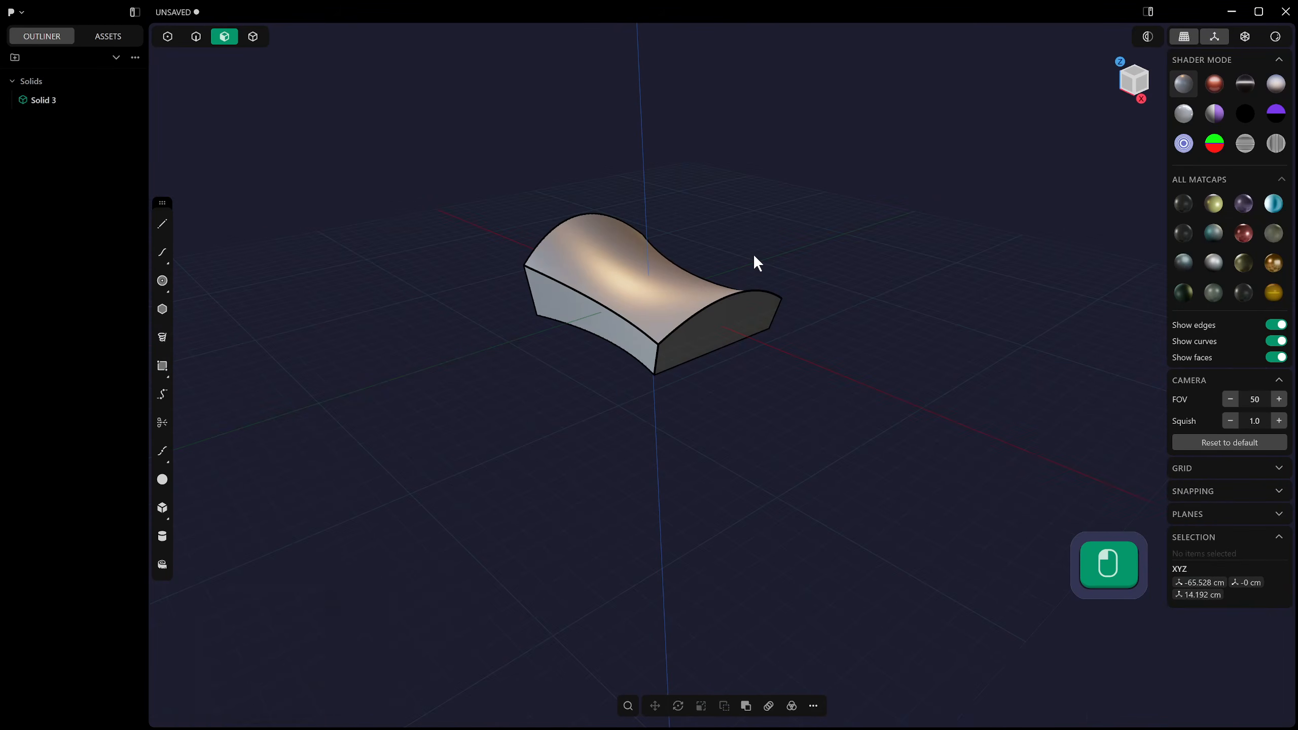
pyautogui.moveTo(752, 254); pyautogui.dragTo(685, 242, button='middle')
pyautogui.scroll(4, 677, 320)
pyautogui.keyDown('shift'); pyautogui.moveTo(631, 335); pyautogui.dragTo(571, 383, button='middle'); pyautogui.keyUp('shift')
pyautogui.moveTo(524, 330); pyautogui.dragTo(611, 230, button='middle')
pyautogui.moveTo(481, 82); pyautogui.dragTo(611, 139, button='middle')
pyautogui.scroll(3, 753, 267)
pyautogui.moveTo(754, 266); pyautogui.dragTo(725, 331, button='middle')
pyautogui.keyDown('shift'); pyautogui.moveTo(725, 331); pyautogui.dragTo(769, 355, button='middle'); pyautogui.keyUp('shift')
pyautogui.keyDown('shift'); pyautogui.moveTo(769, 356); pyautogui.dragTo(756, 328, button='middle'); pyautogui.keyUp('shift')
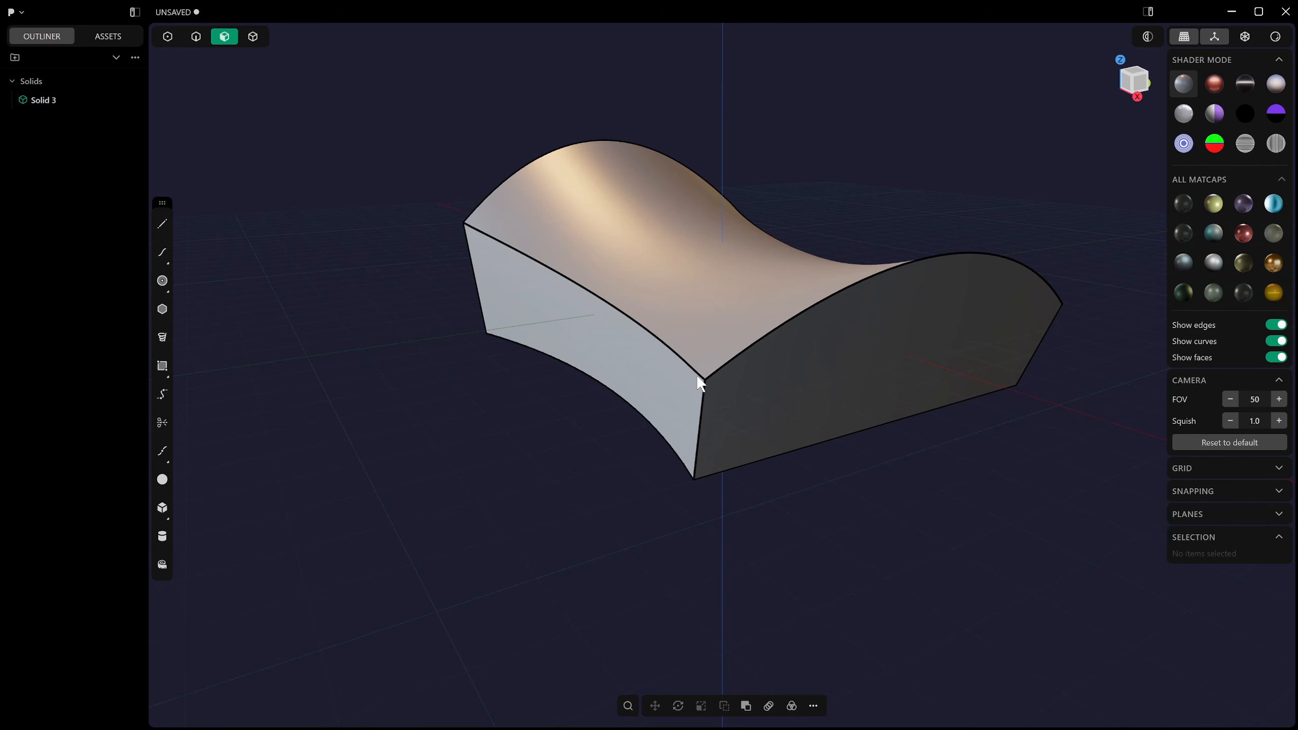
pyautogui.keyDown('shift'); pyautogui.moveTo(756, 222); pyautogui.dragTo(713, 332, button='middle'); pyautogui.keyUp('shift')
pyautogui.moveTo(713, 332); pyautogui.dragTo(644, 379, button='middle')
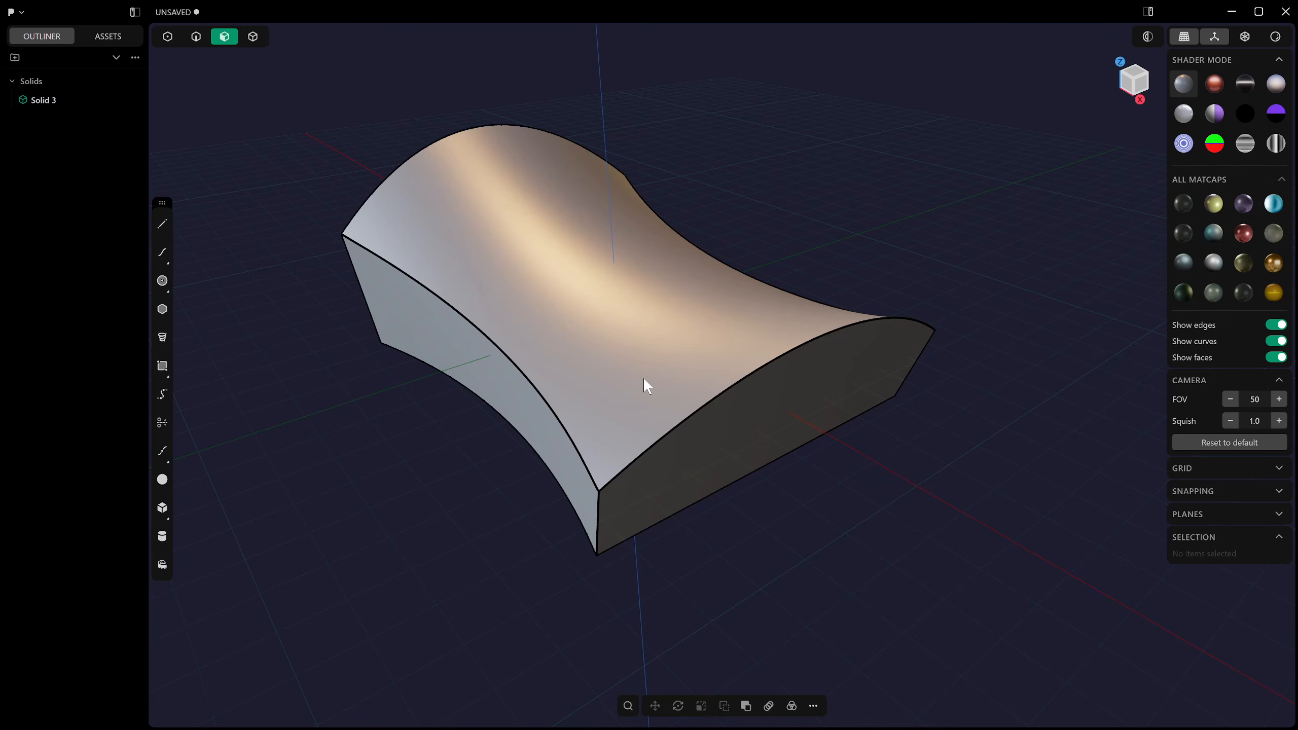
pyautogui.keyDown('shift'); pyautogui.moveTo(642, 377); pyautogui.dragTo(687, 381, button='middle'); pyautogui.keyUp('shift')
pyautogui.scroll(1, 649, 371)
pyautogui.click(643, 358)
pyautogui.scroll(-5, 618, 409)
pyautogui.scroll(-3, 681, 387)
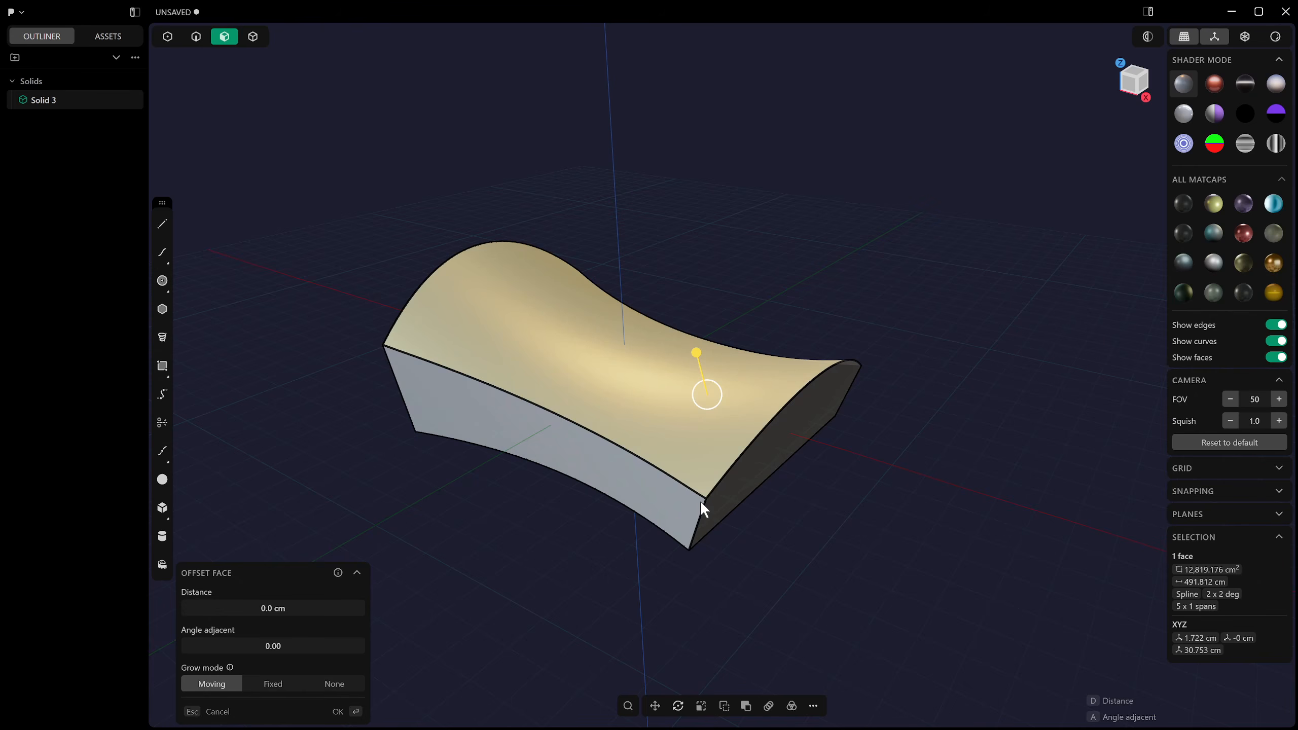
pyautogui.keyDown('shift'); pyautogui.moveTo(699, 499); pyautogui.dragTo(690, 430, button='middle'); pyautogui.keyUp('shift')
pyautogui.press('3')
pyautogui.click(708, 470)
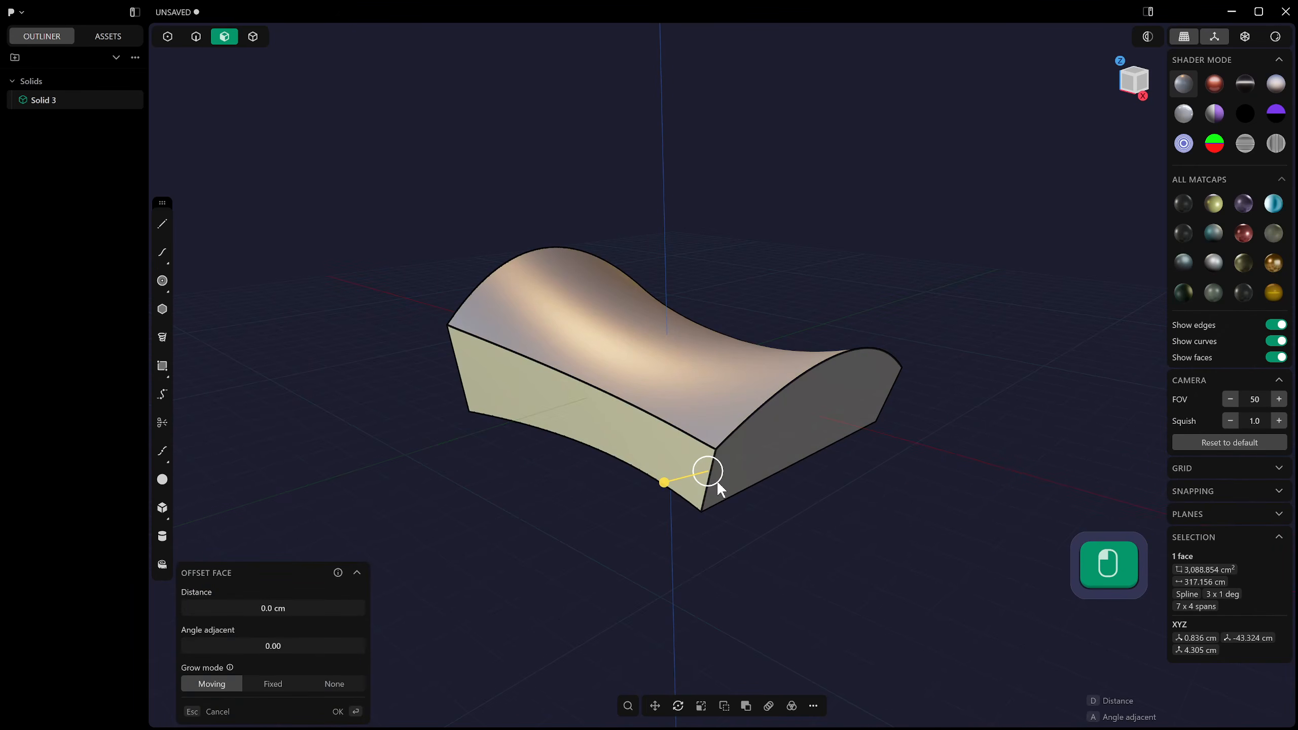
pyautogui.press('2')
pyautogui.click(715, 453)
pyautogui.moveTo(699, 490); pyautogui.dragTo(703, 483, button='middle')
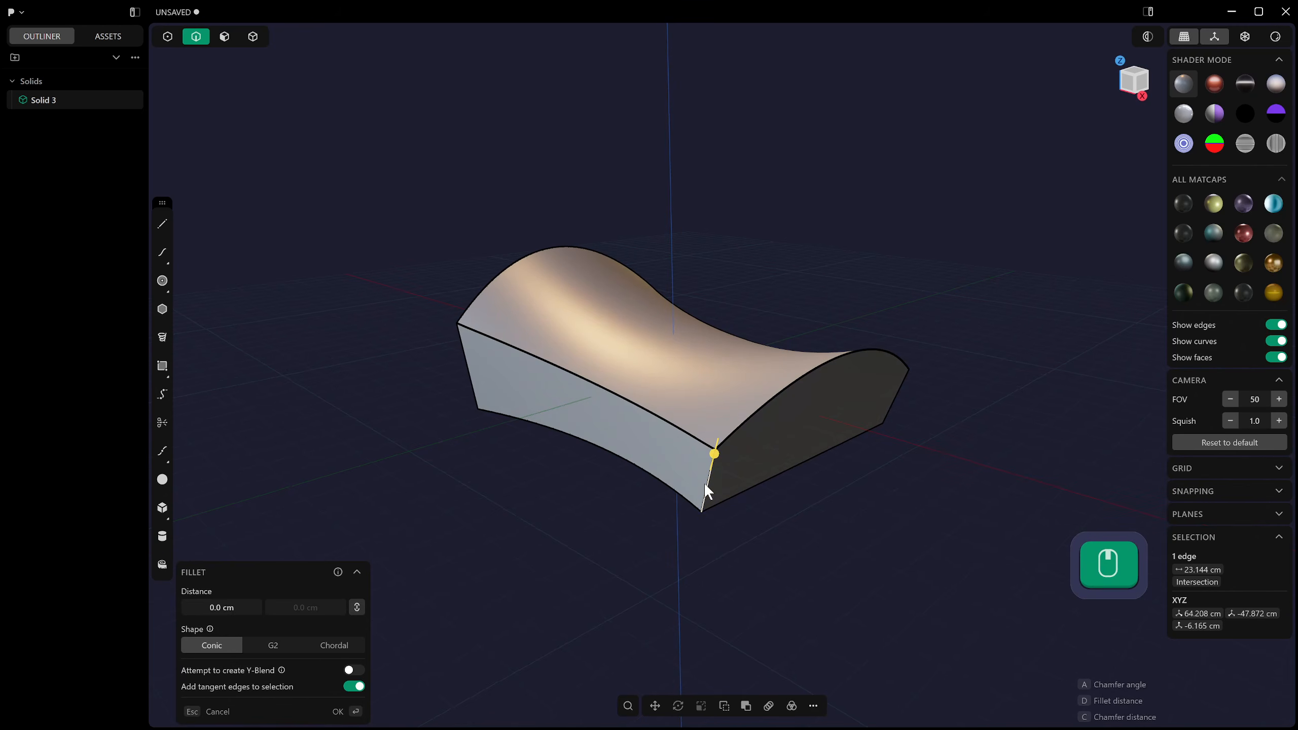
pyautogui.keyDown('shift'); pyautogui.click(471, 364); pyautogui.keyUp('shift')
pyautogui.moveTo(472, 364); pyautogui.dragTo(835, 416, button='middle')
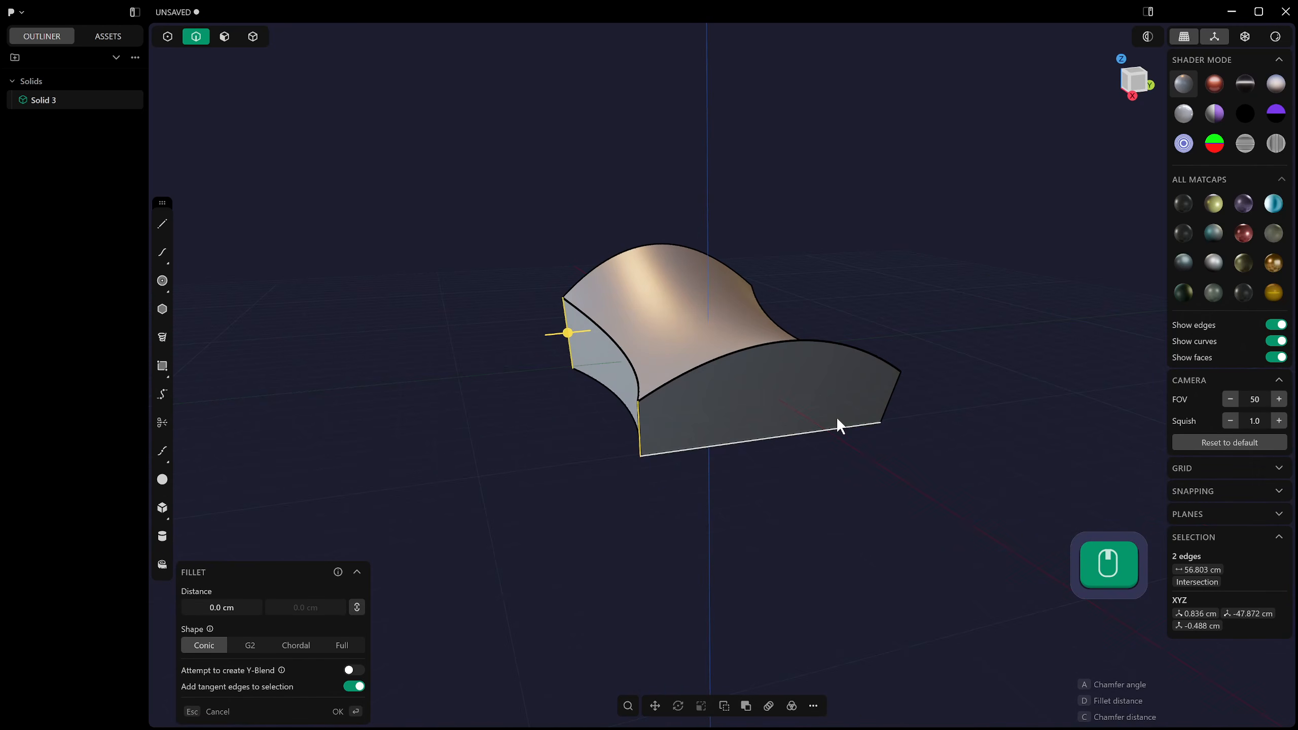
pyautogui.keyDown('shift'); pyautogui.click(880, 401); pyautogui.keyUp('shift')
pyautogui.click(684, 489)
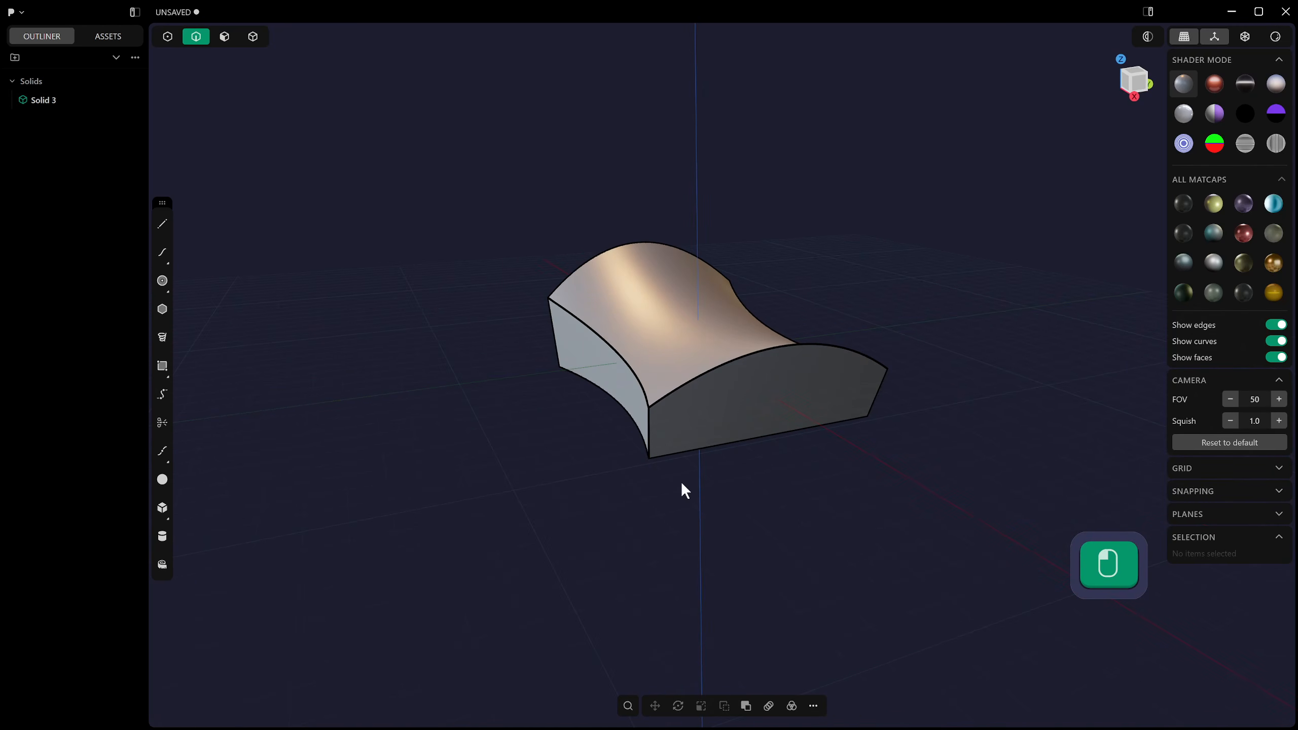
# Select all four upright corner edges of the solid and round them with a G2 fillet of about 11.7 cm.
pyautogui.keyDown('ctrl'); pyautogui.keyDown('alt'); pyautogui.click(649, 419); pyautogui.keyUp('alt'); pyautogui.keyUp('ctrl')
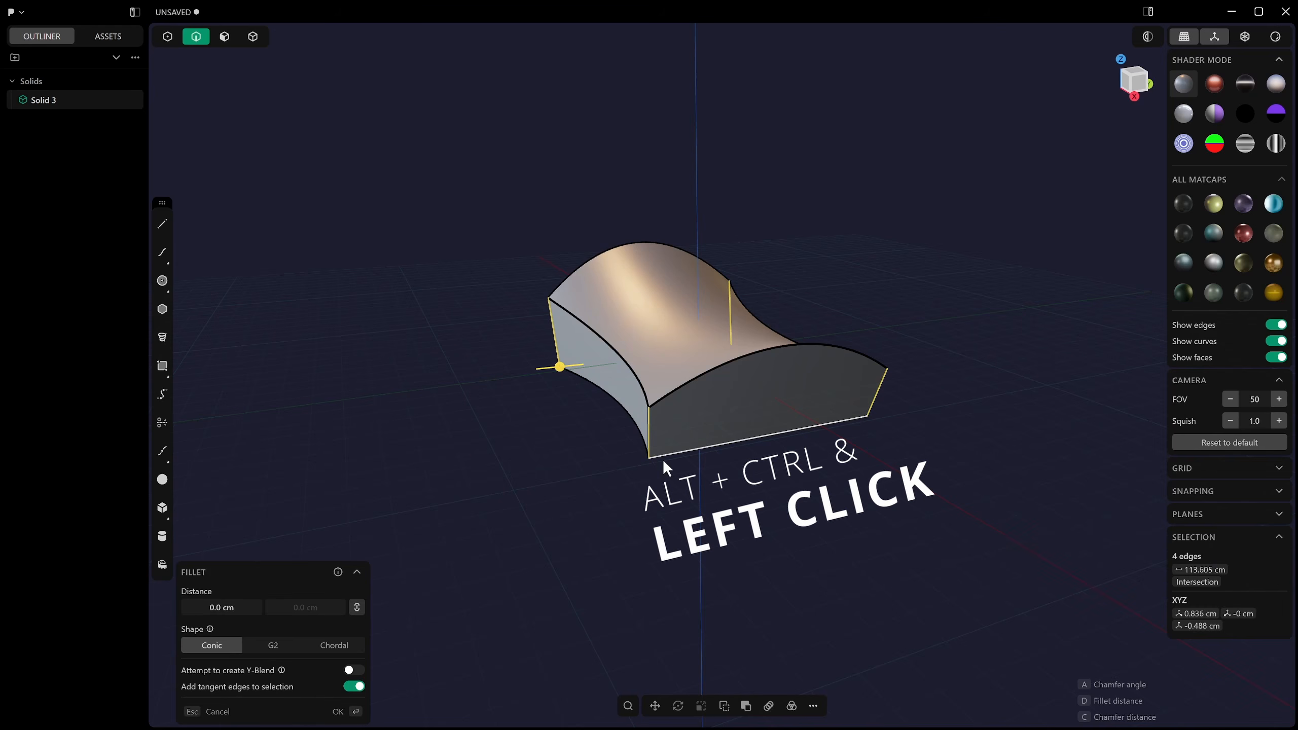
pyautogui.keyDown('shift'); pyautogui.moveTo(618, 429); pyautogui.dragTo(629, 466, button='middle'); pyautogui.keyUp('shift')
pyautogui.moveTo(571, 402); pyautogui.dragTo(545, 392)
pyautogui.moveTo(545, 392); pyautogui.dragTo(638, 483, button='middle')
pyautogui.keyDown('shift'); pyautogui.moveTo(638, 483); pyautogui.dragTo(643, 514, button='middle'); pyautogui.keyUp('shift')
pyautogui.keyDown('shift'); pyautogui.moveTo(644, 514); pyautogui.dragTo(676, 499, button='middle'); pyautogui.keyUp('shift')
pyautogui.click(299, 648)
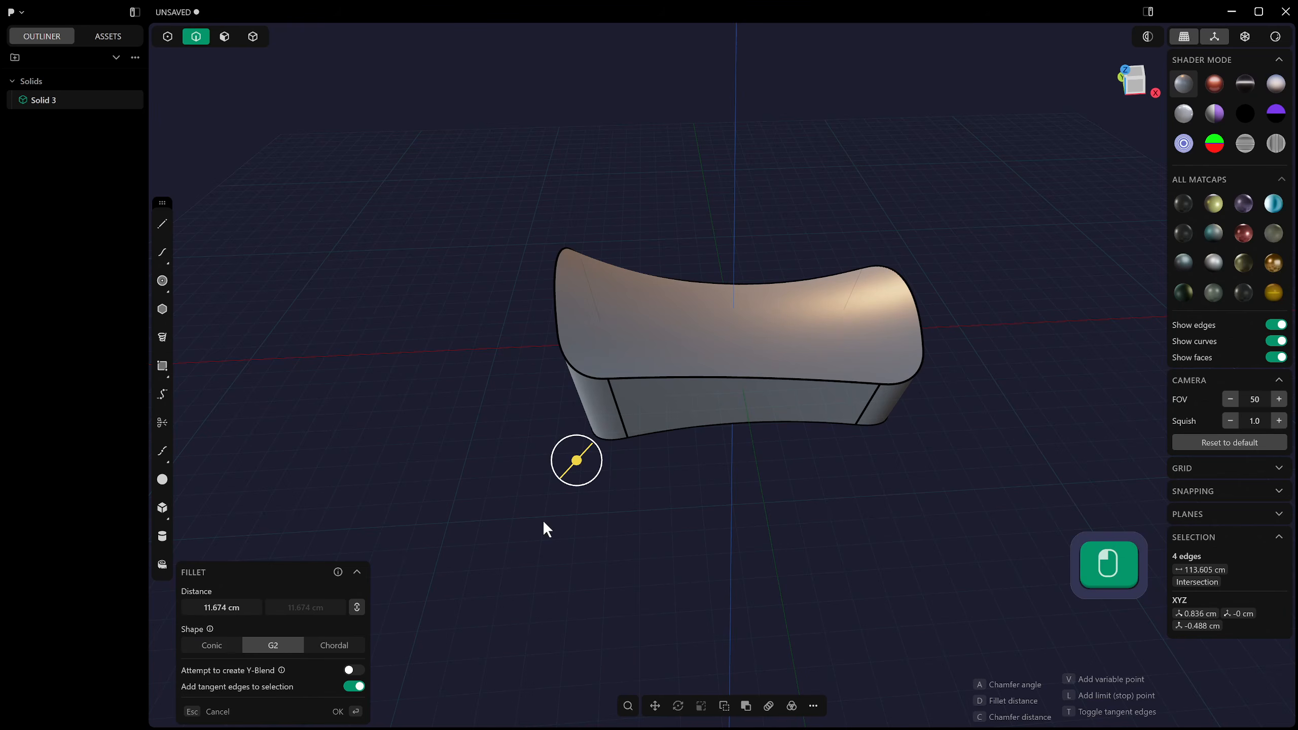
# Enlarge the fillet on the four upright corners and confirm it.
pyautogui.moveTo(543, 520); pyautogui.dragTo(629, 483, button='middle')
pyautogui.moveTo(439, 434); pyautogui.dragTo(407, 447)
pyautogui.moveTo(504, 429); pyautogui.dragTo(496, 377, button='middle')
pyautogui.rightClick(517, 365)
# Try a G2 fillet of about 6.3 cm around the top rim, starting from a single corner edge.
pyautogui.moveTo(598, 370); pyautogui.dragTo(631, 386, button='middle')
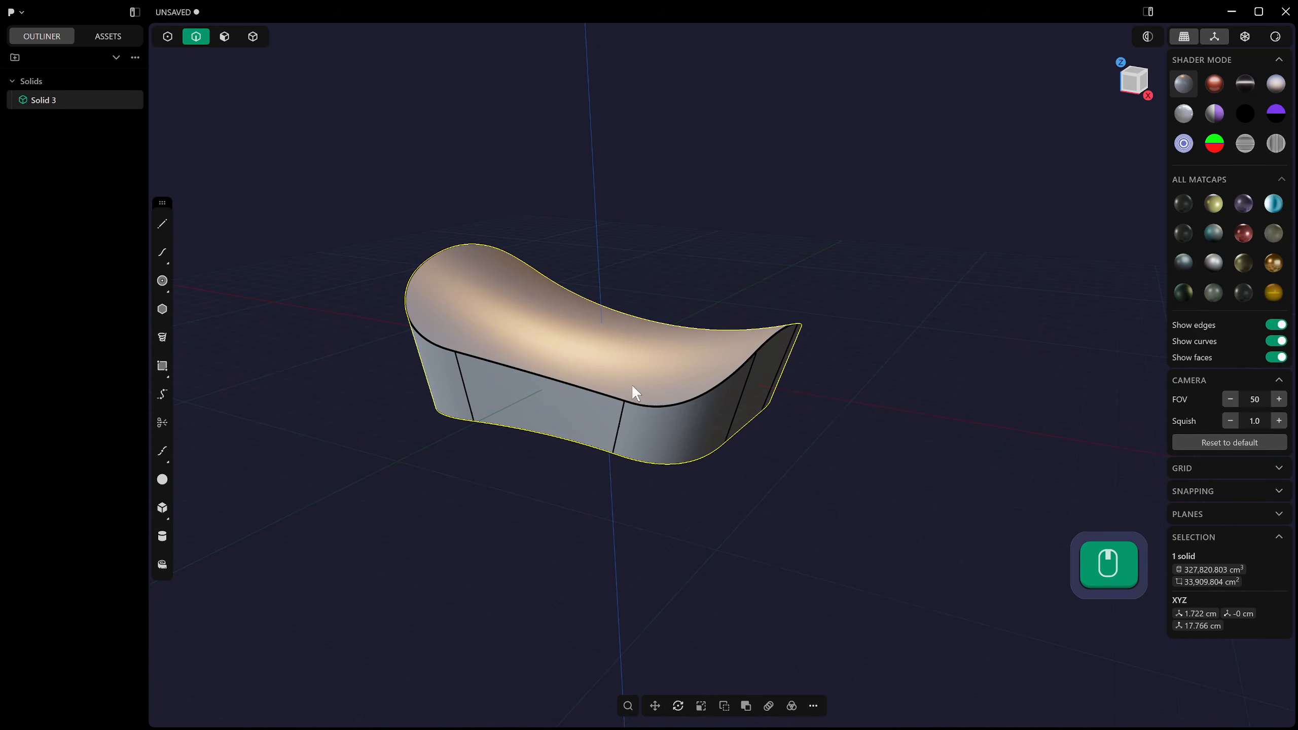
pyautogui.click(679, 407)
pyautogui.press('f')
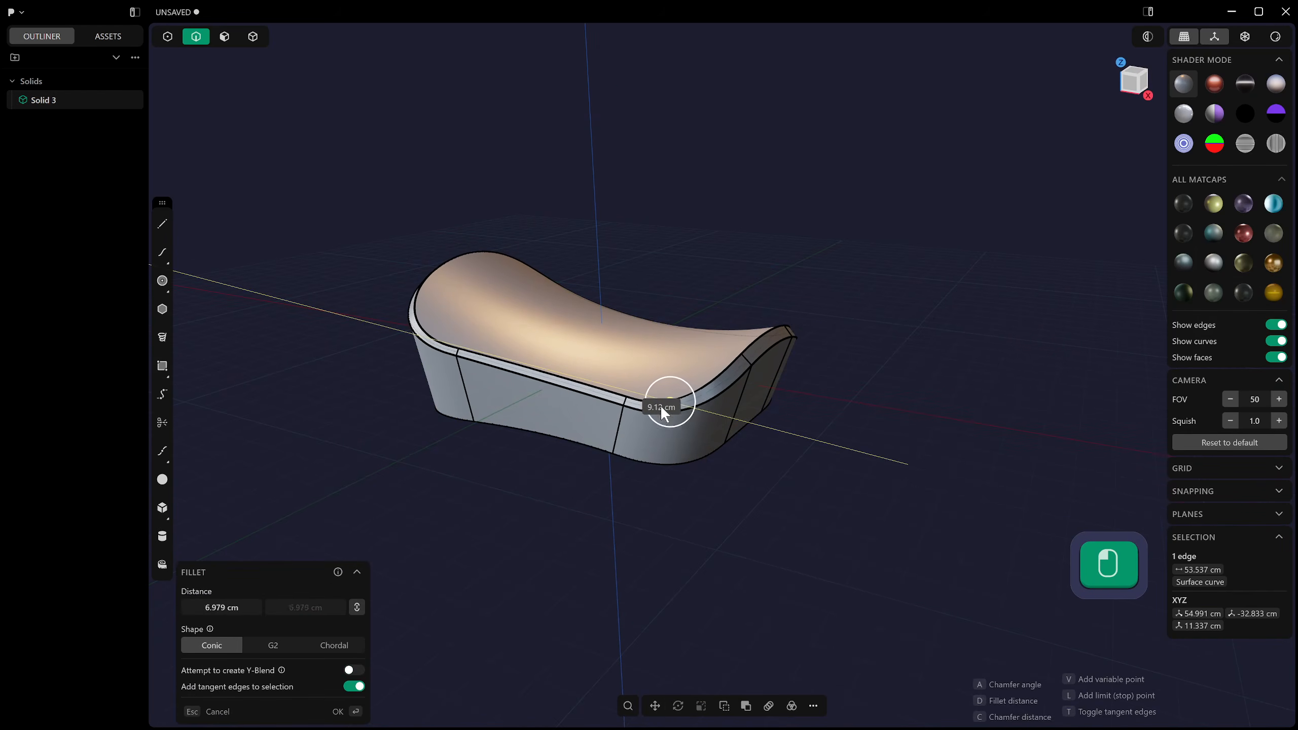
pyautogui.moveTo(661, 406)
pyautogui.mouseDown()
pyautogui.moveTo(655, 374)
pyautogui.moveTo(679, 395)
pyautogui.mouseUp()
pyautogui.press('Escape')
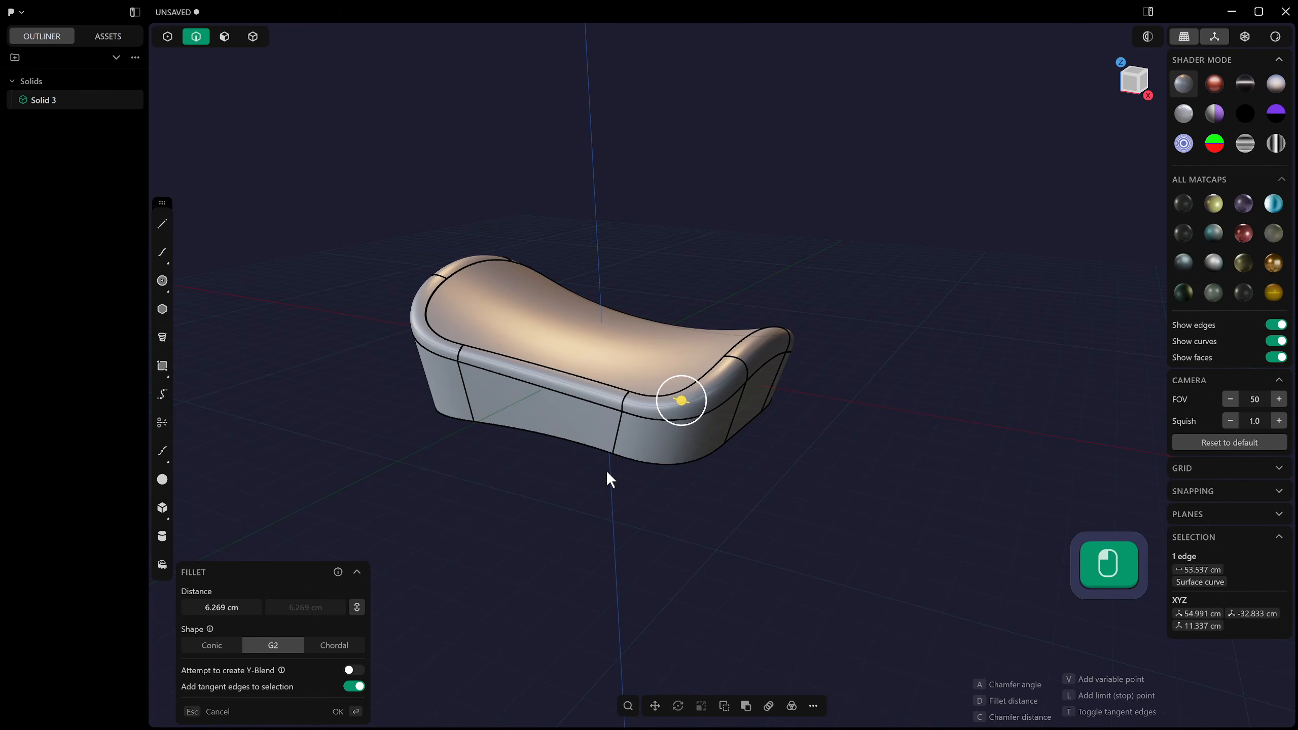
pyautogui.press('Escape')
# Select the complete loop of top rim edges and round it with a G2 fillet of about 7.85 cm.
pyautogui.keyDown('alt'); pyautogui.keyDown('shift'); pyautogui.click(693, 393); pyautogui.keyUp('shift'); pyautogui.keyUp('alt')
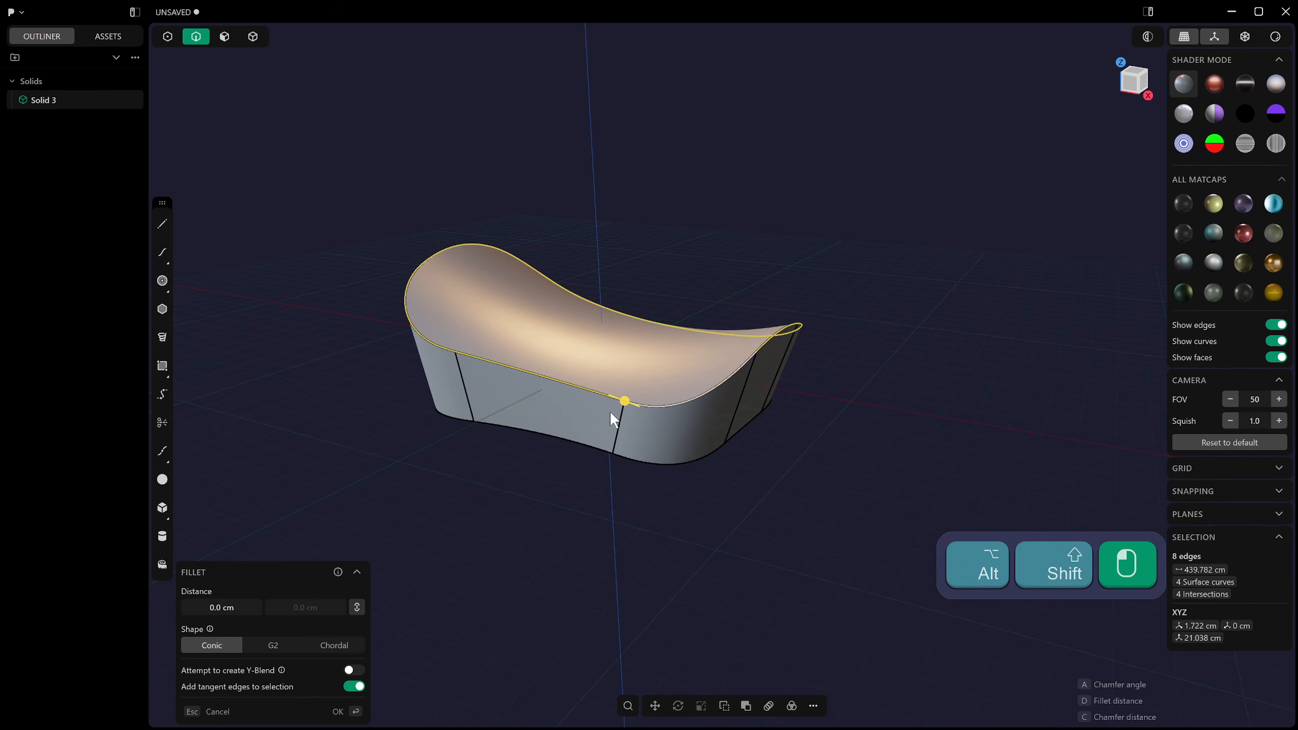
pyautogui.moveTo(621, 401); pyautogui.dragTo(618, 399)
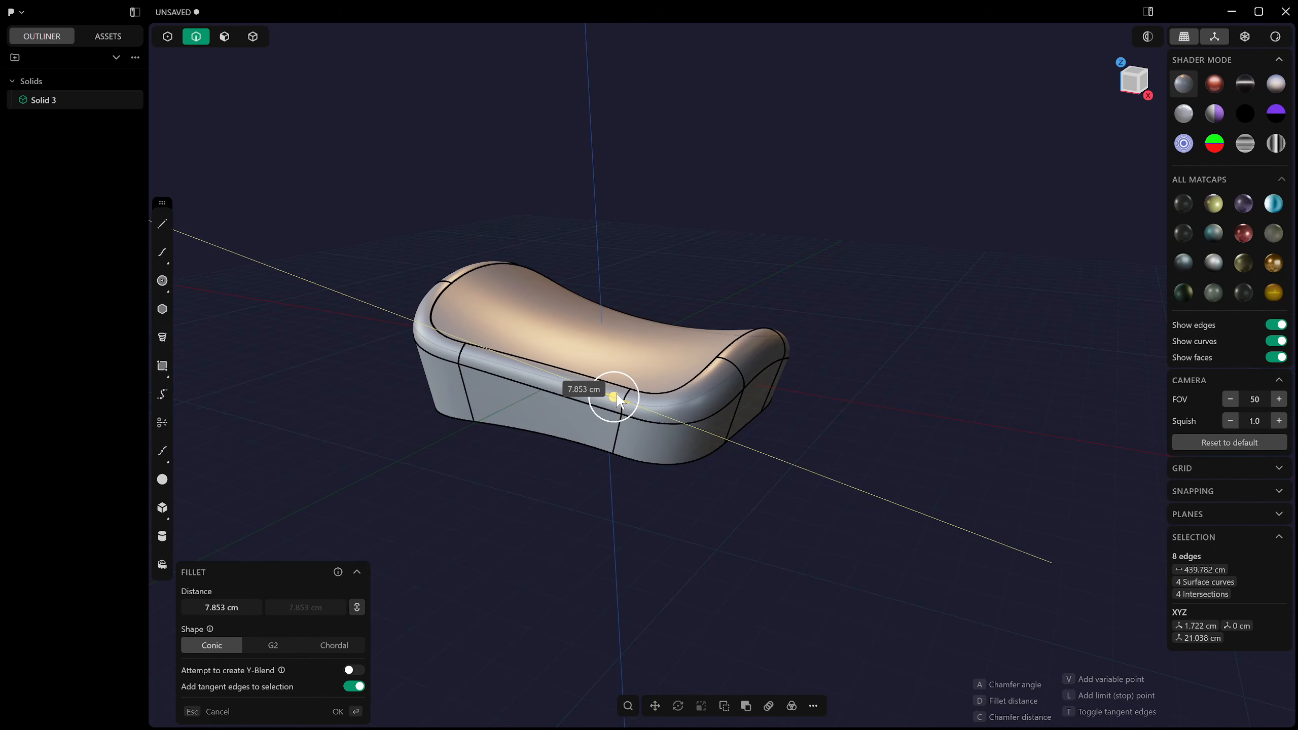
pyautogui.click(296, 647)
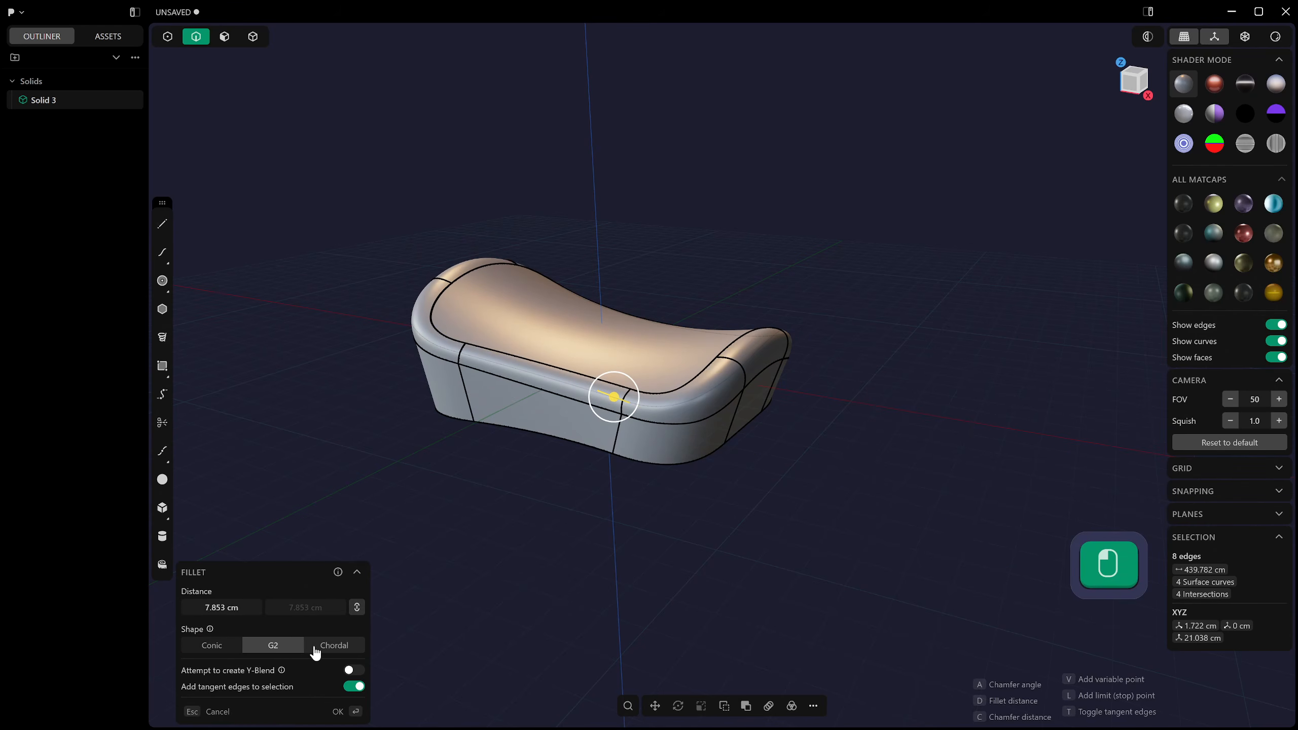
pyautogui.click(315, 653)
pyautogui.click(296, 660)
pyautogui.moveTo(645, 428); pyautogui.dragTo(745, 389, button='middle')
pyautogui.scroll(5, 742, 379)
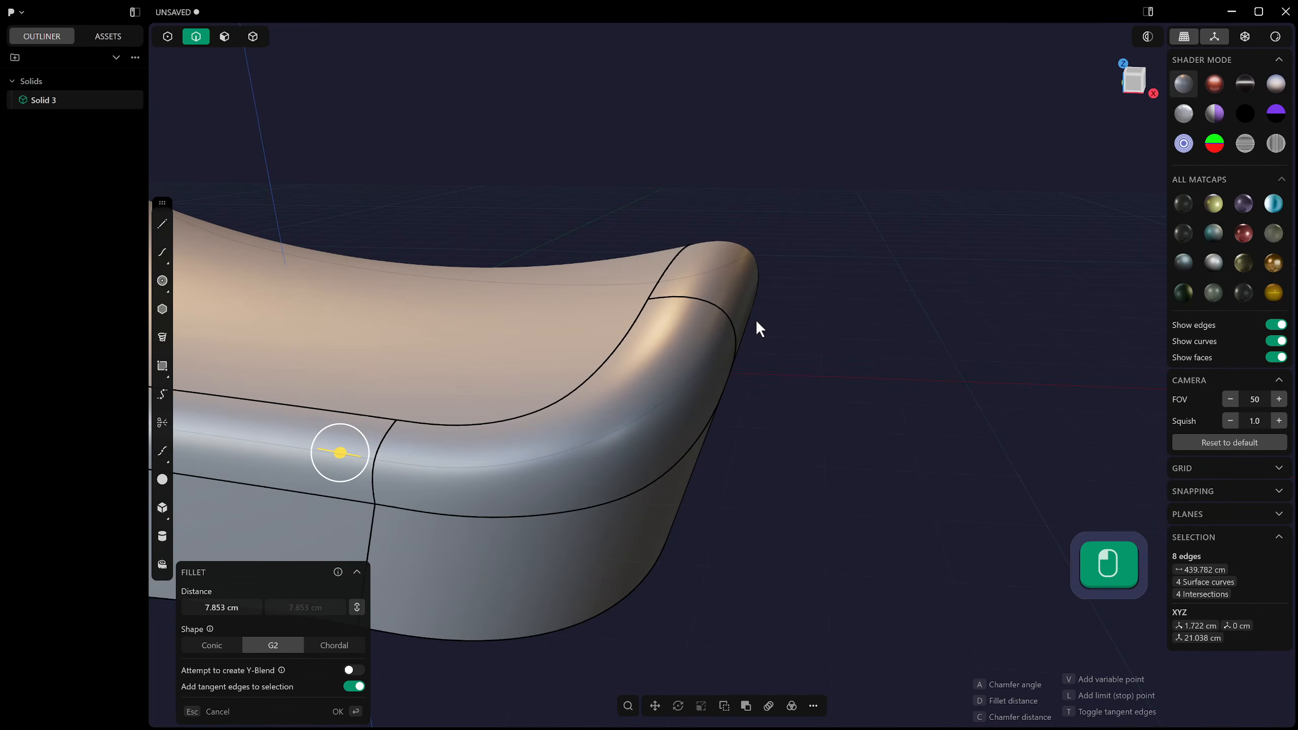
pyautogui.scroll(-7, 848, 374)
pyautogui.moveTo(585, 357); pyautogui.dragTo(555, 370, button='middle')
pyautogui.scroll(1, 723, 345)
pyautogui.keyDown('shift'); pyautogui.moveTo(689, 338); pyautogui.dragTo(686, 420, button='middle'); pyautogui.keyUp('shift')
pyautogui.rightClick(813, 413)
pyautogui.scroll(-2, 799, 383)
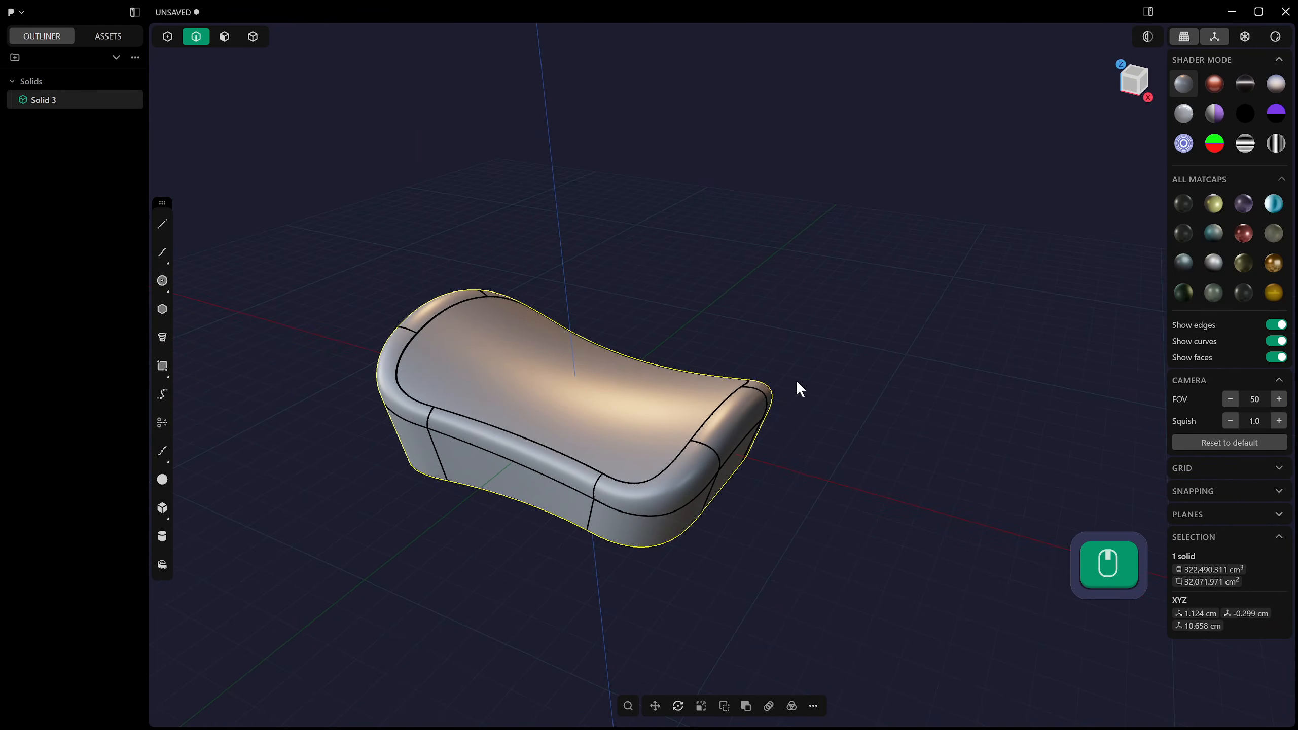
# Offset the boundary of the curved top face inward by about 2.12 cm to create a narrow border.
pyautogui.moveTo(583, 421); pyautogui.dragTo(605, 421, button='middle')
pyautogui.press('3')
pyautogui.click(584, 410)
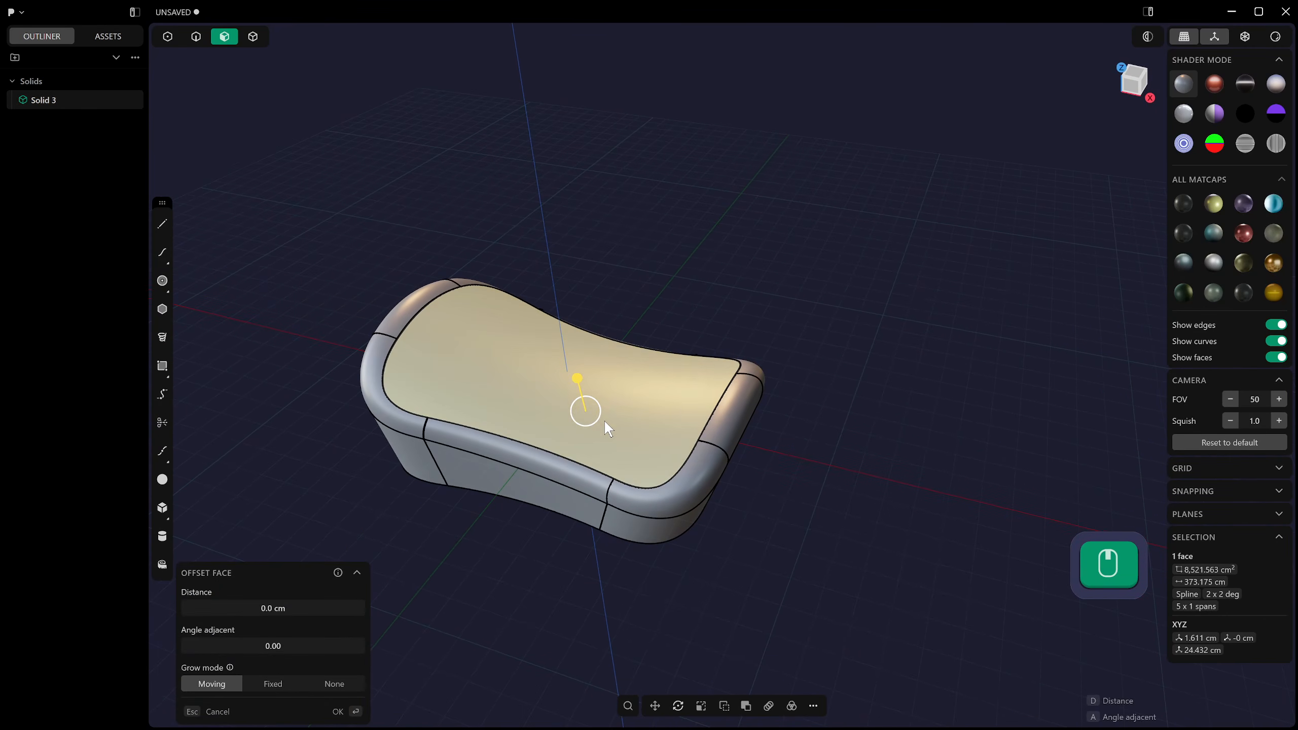
pyautogui.press('o')
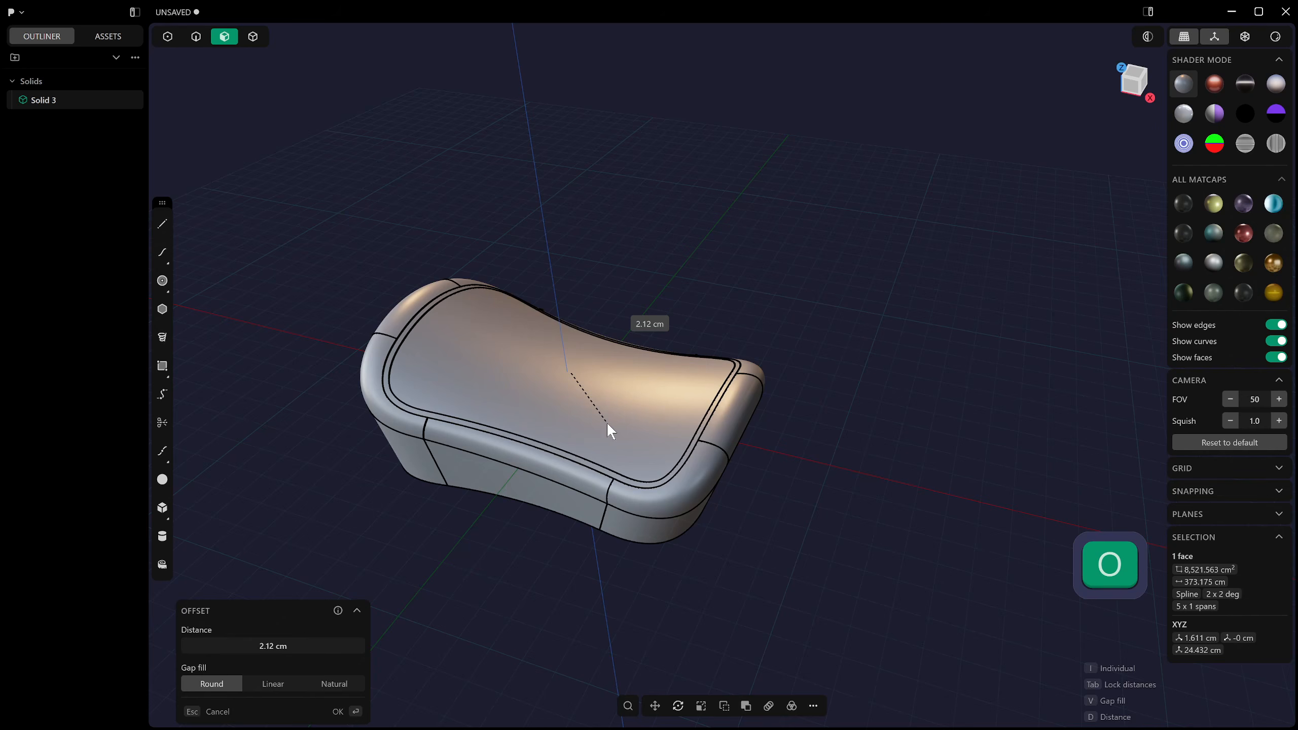
pyautogui.click(606, 422)
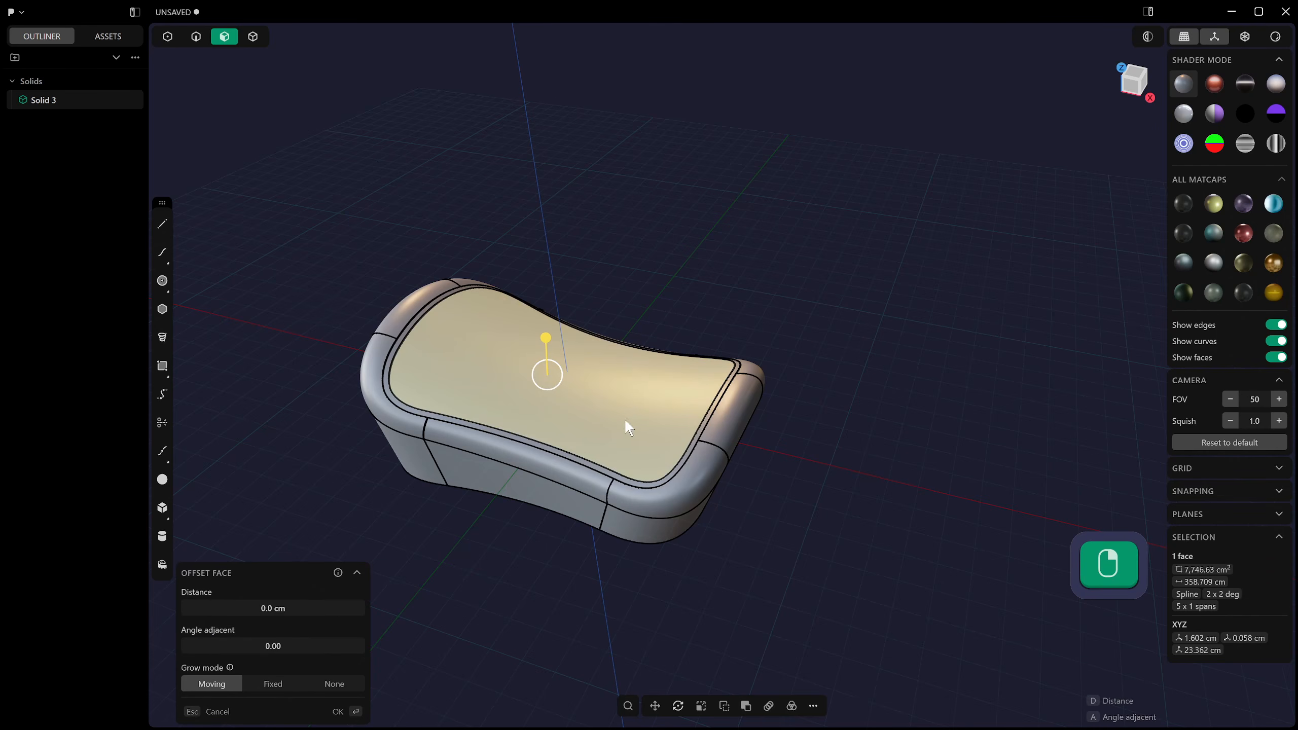
# Divide the inner top face into ten crosswise strips with nine evenly spaced cuts along its surface direction.
pyautogui.moveTo(625, 418); pyautogui.dragTo(635, 446, button='middle')
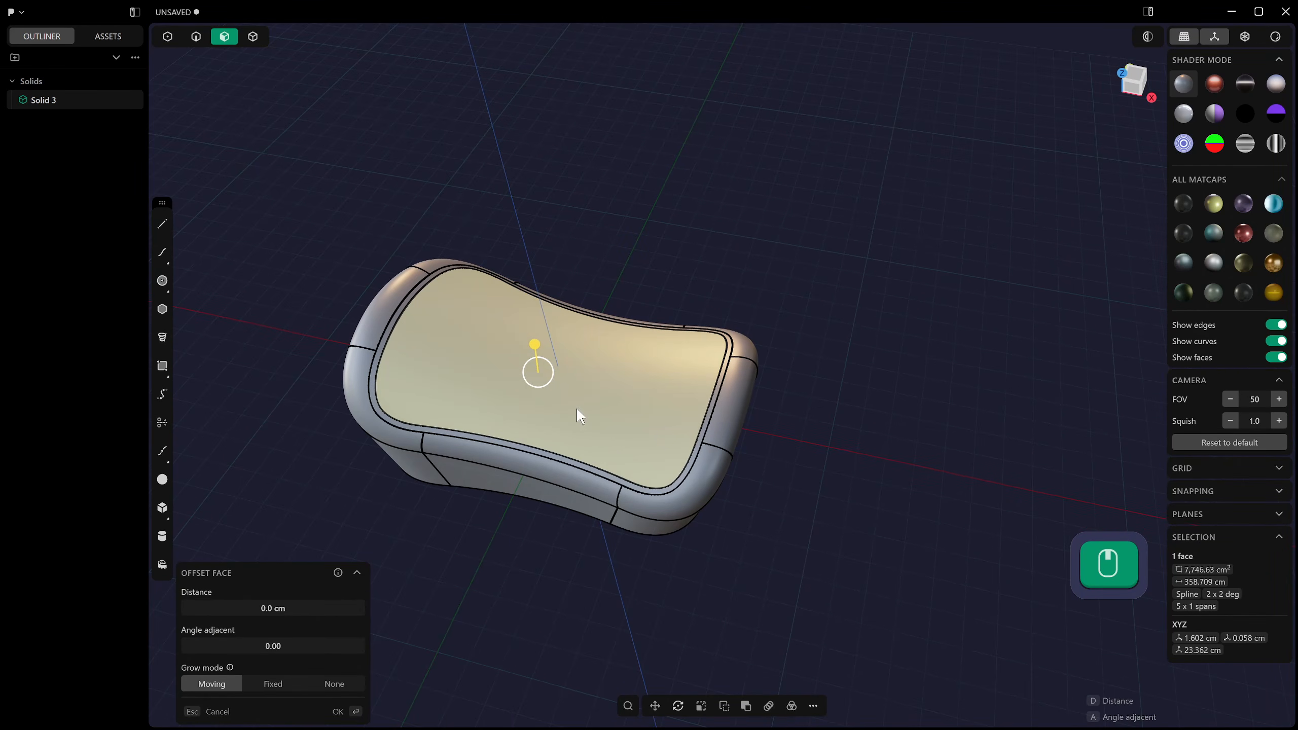
pyautogui.hotkey('ctrl', 'r')
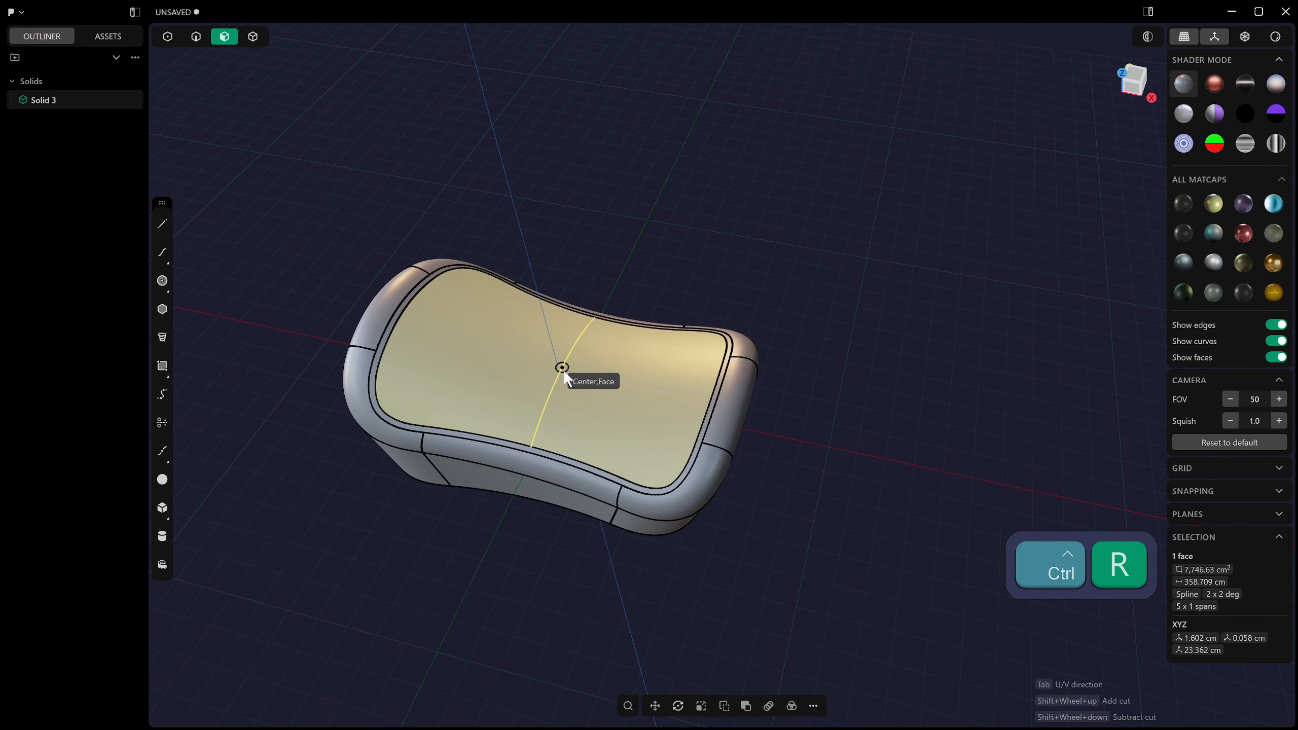
pyautogui.keyDown('shift'); pyautogui.scroll(8, 564, 369); pyautogui.keyUp('shift')
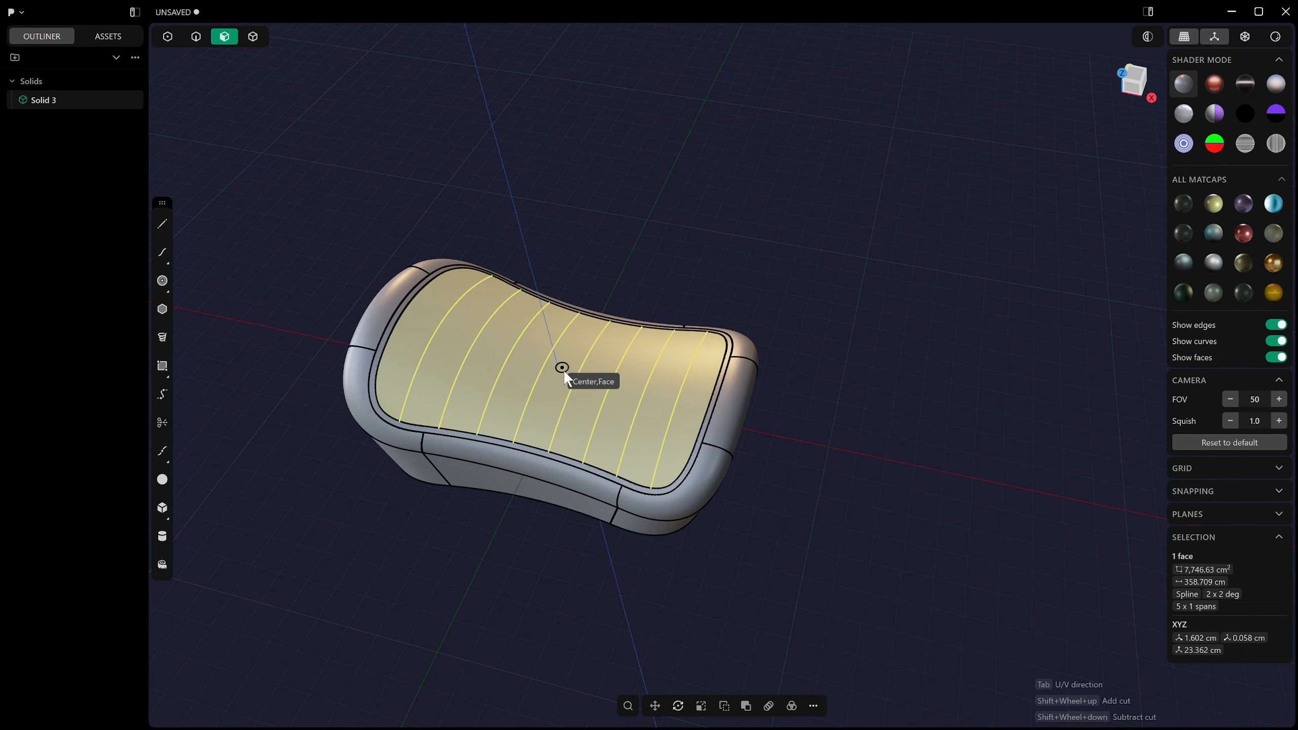
pyautogui.keyDown('shift'); pyautogui.scroll(-1, 563, 369); pyautogui.keyUp('shift')
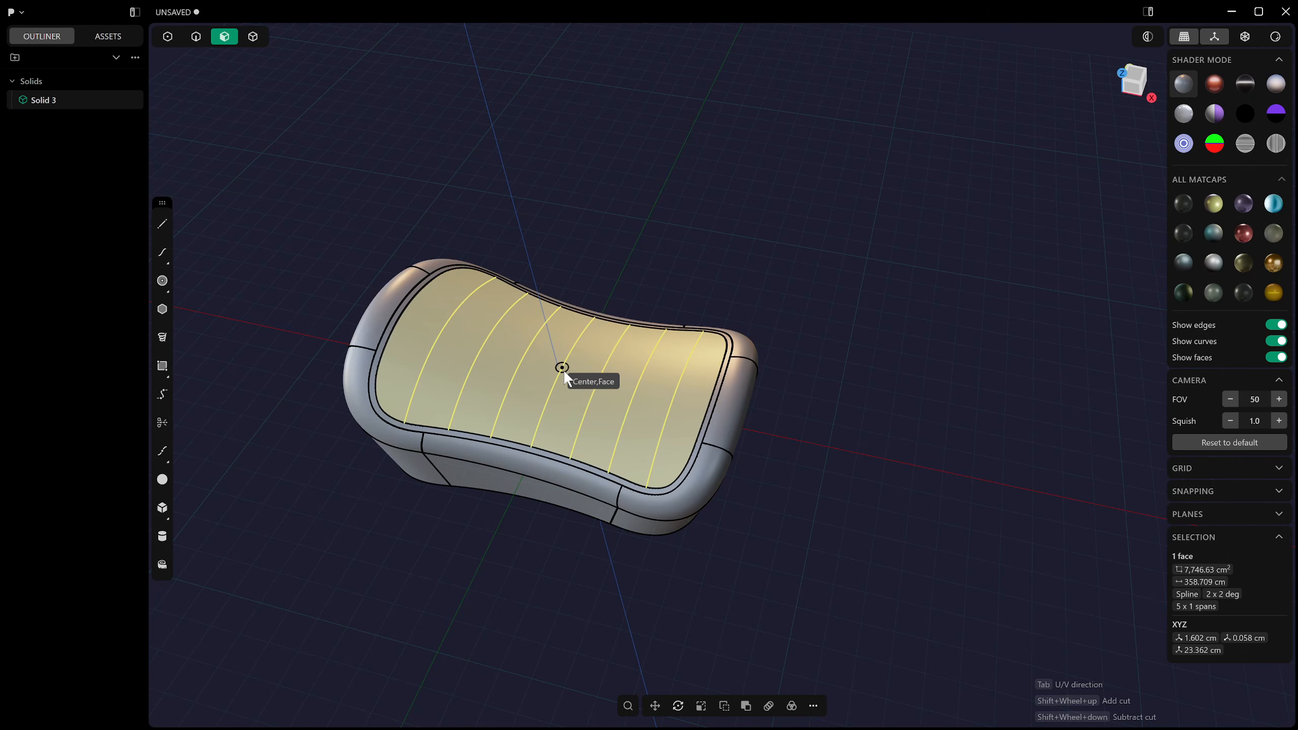
pyautogui.keyDown('shift'); pyautogui.scroll(1, 563, 369); pyautogui.keyUp('shift')
pyautogui.keyDown('shift'); pyautogui.scroll(1, 564, 369); pyautogui.keyUp('shift')
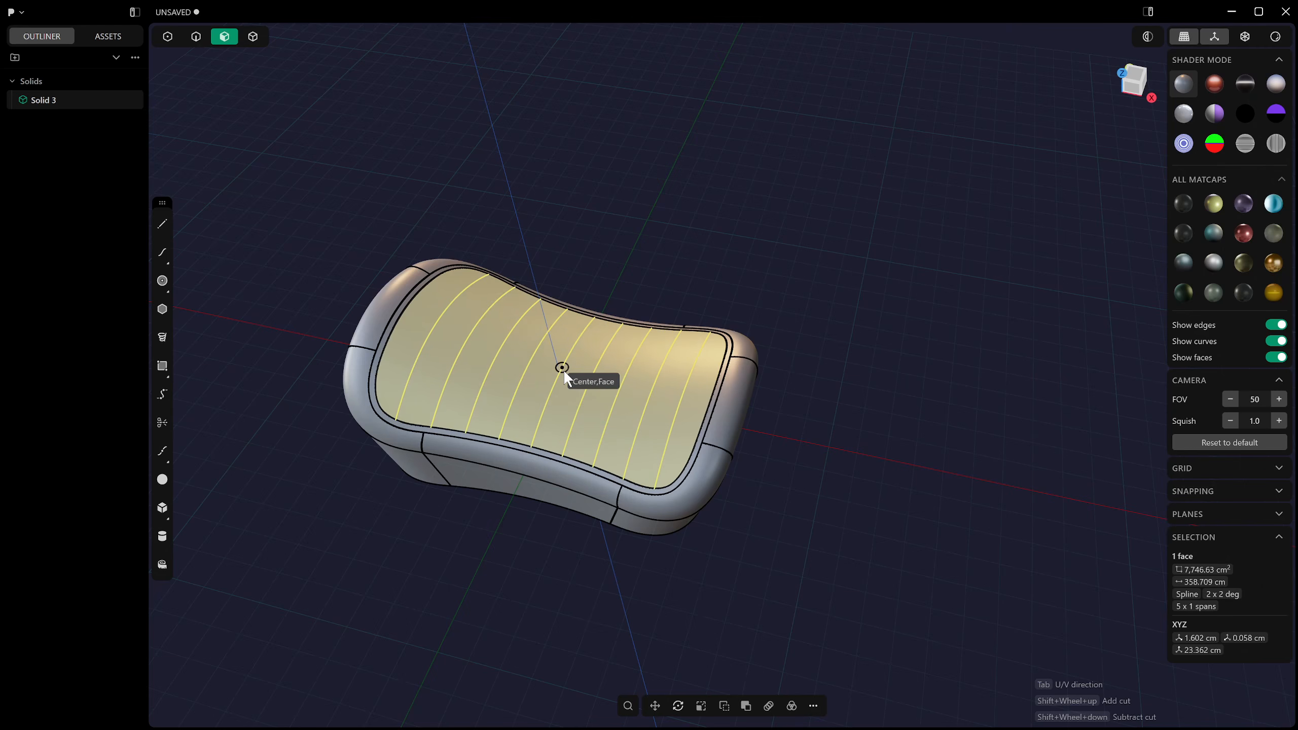
pyautogui.keyDown('shift'); pyautogui.click(565, 373); pyautogui.keyUp('shift')
pyautogui.moveTo(563, 369); pyautogui.dragTo(677, 421, button='right')
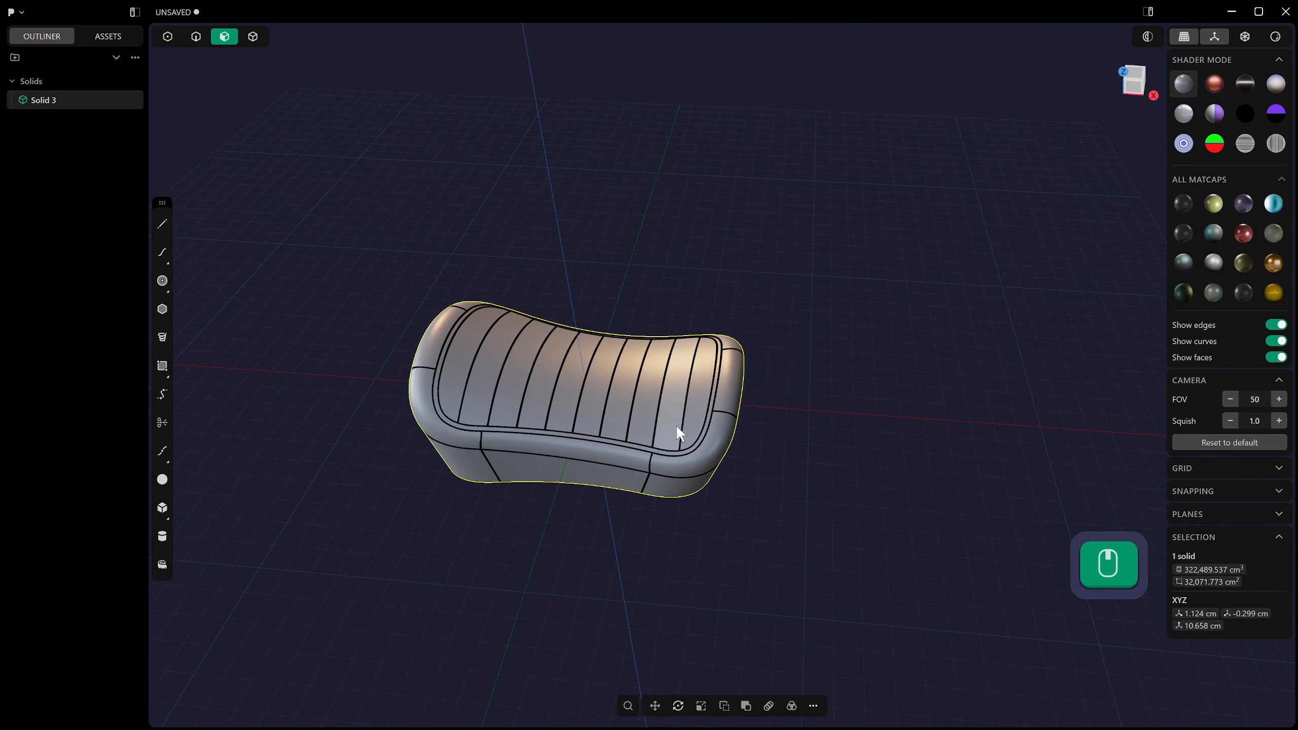
# Select all ten strip faces on the top, using the top view for the remaining ones.
pyautogui.click(687, 411)
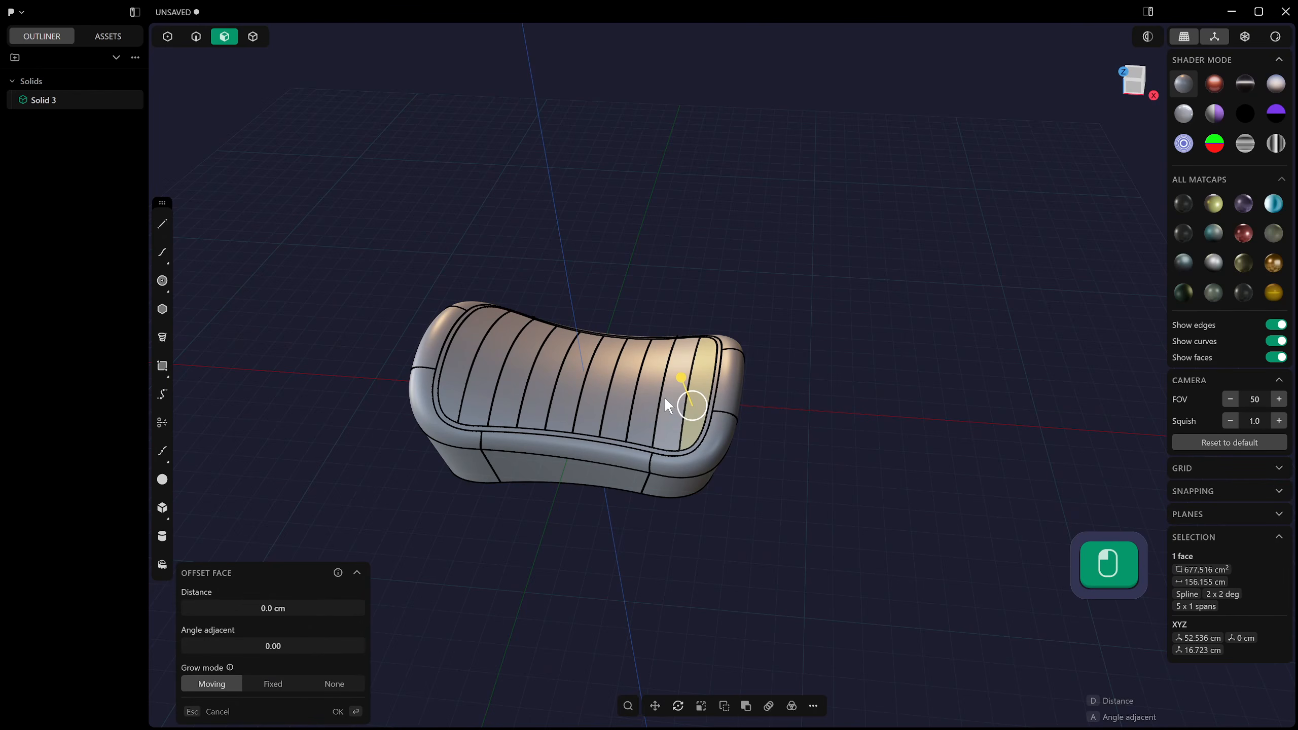
pyautogui.keyDown('shift'); pyautogui.click(653, 408); pyautogui.keyUp('shift')
pyautogui.keyDown('shift'); pyautogui.click(614, 414); pyautogui.keyUp('shift')
pyautogui.keyDown('shift'); pyautogui.click(591, 410); pyautogui.keyUp('shift')
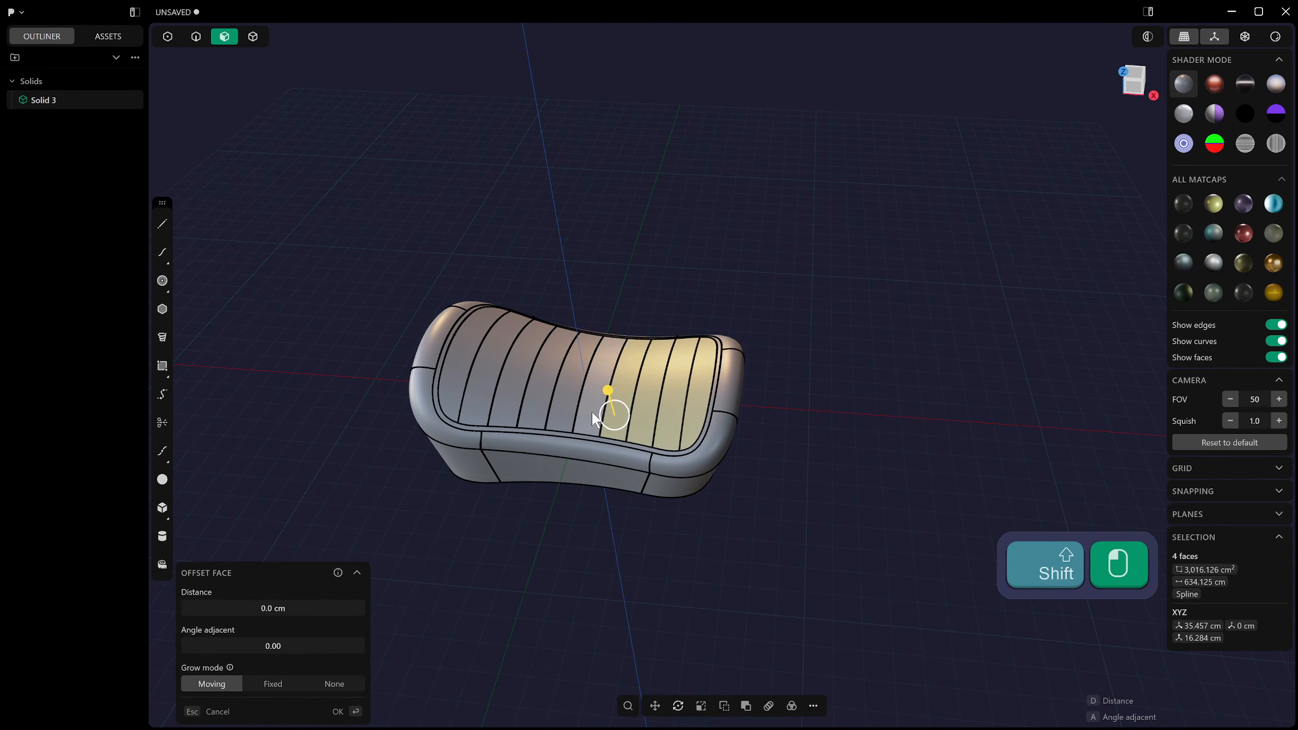
pyautogui.moveTo(591, 410); pyautogui.dragTo(592, 451, button='right')
pyautogui.press('KP_7')
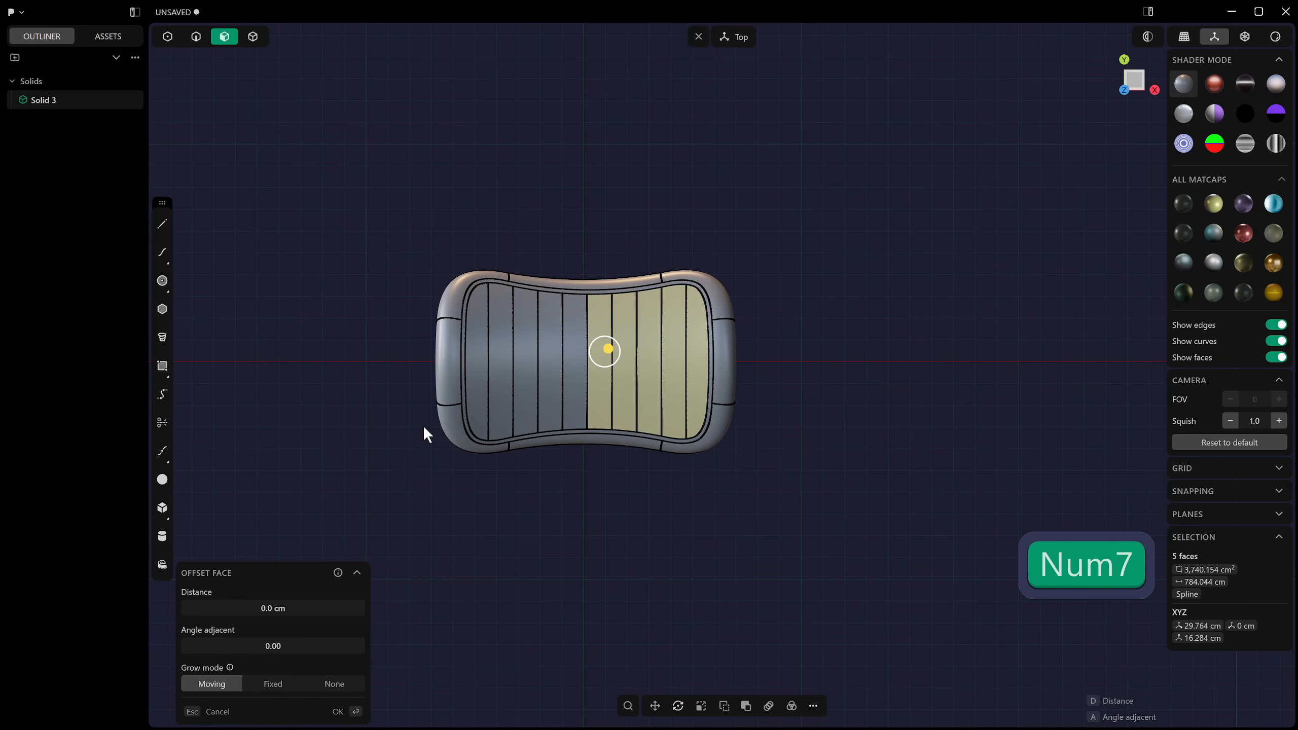
pyautogui.moveTo(700, 335); pyautogui.dragTo(663, 353)
pyautogui.moveTo(568, 379); pyautogui.dragTo(481, 386)
# Try removing the strips at the taller end from the selection with selection boxes, and restore the selection.
pyautogui.moveTo(594, 457); pyautogui.dragTo(634, 297, button='middle')
pyautogui.keyDown('shift'); pyautogui.moveTo(666, 687); pyautogui.dragTo(632, 294, button='middle'); pyautogui.keyUp('shift')
pyautogui.moveTo(722, 266); pyautogui.dragTo(728, 345, button='middle')
pyautogui.keyDown('ctrl'); pyautogui.moveTo(743, 294); pyautogui.dragTo(727, 317); pyautogui.keyUp('ctrl')
pyautogui.moveTo(696, 327); pyautogui.dragTo(723, 406, button='middle')
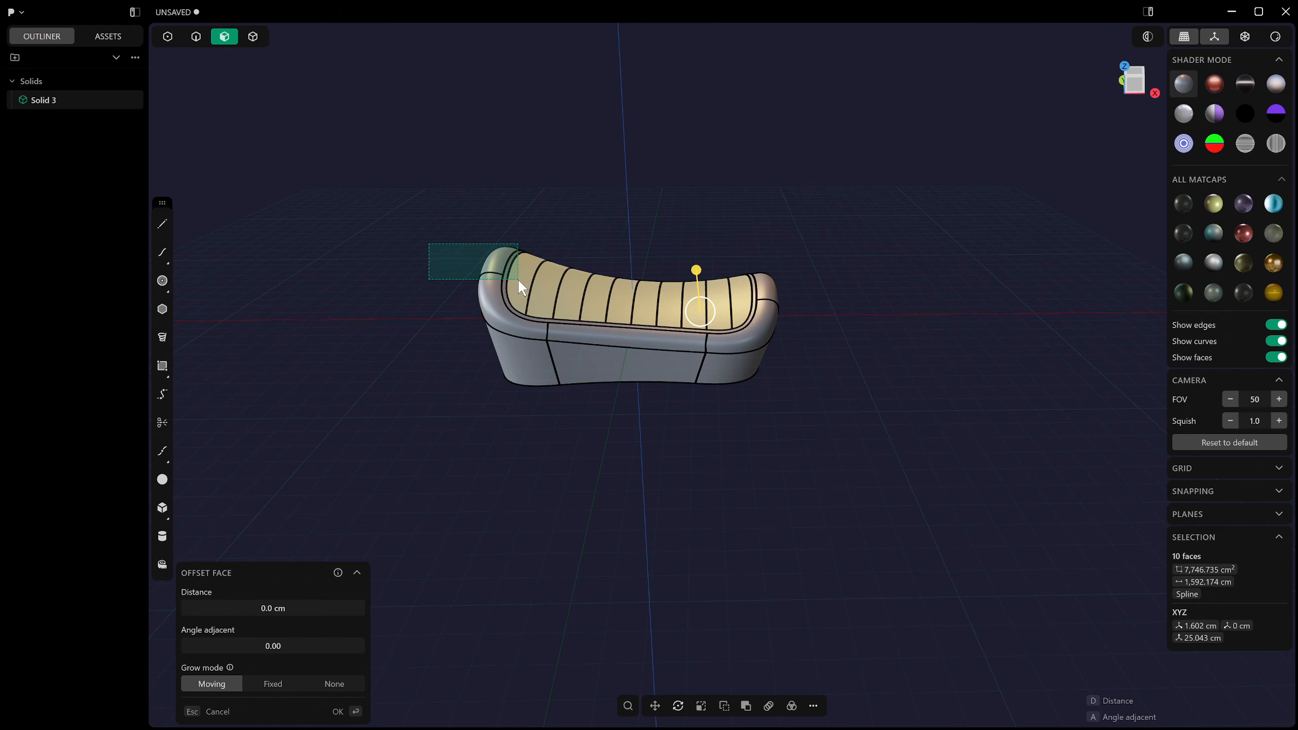
pyautogui.keyDown('ctrl'); pyautogui.moveTo(518, 279); pyautogui.dragTo(518, 278); pyautogui.keyUp('ctrl')
pyautogui.keyDown('ctrl'); pyautogui.moveTo(440, 238); pyautogui.dragTo(486, 275); pyautogui.keyUp('ctrl')
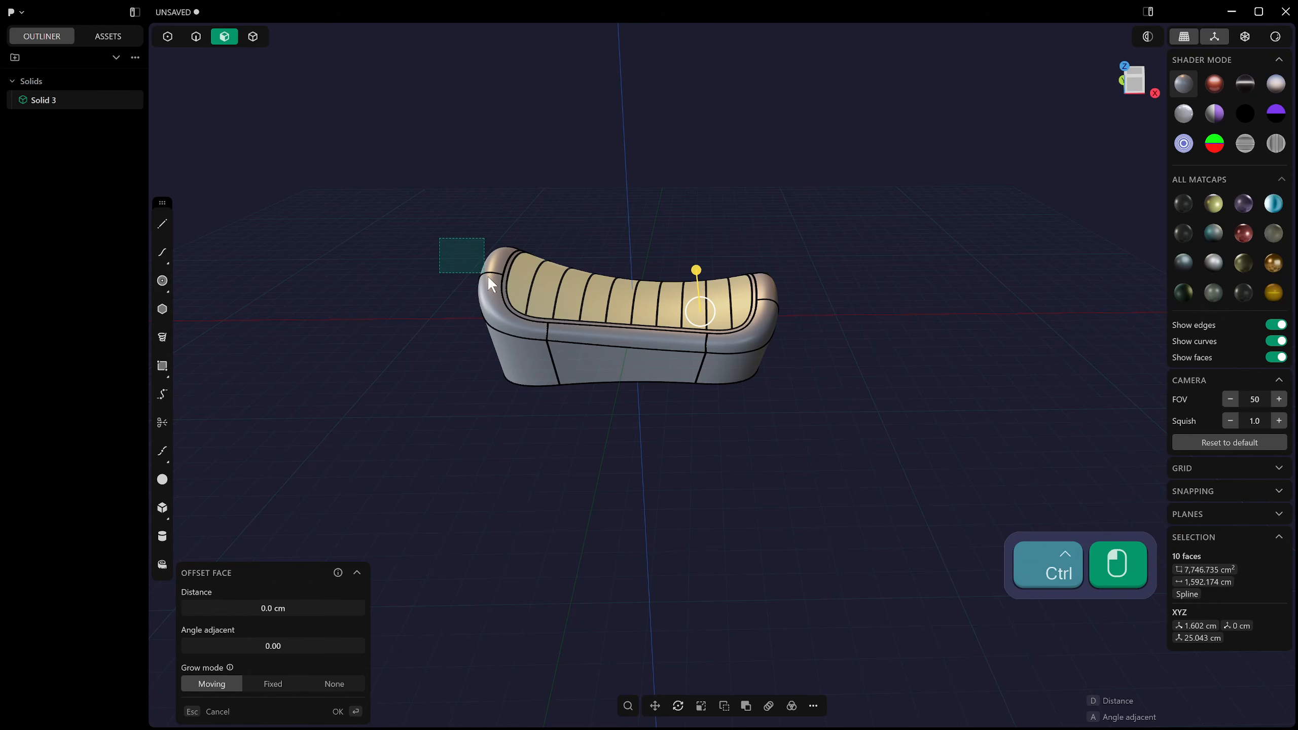
pyautogui.keyDown('ctrl'); pyautogui.moveTo(546, 337); pyautogui.dragTo(558, 351); pyautogui.keyUp('ctrl')
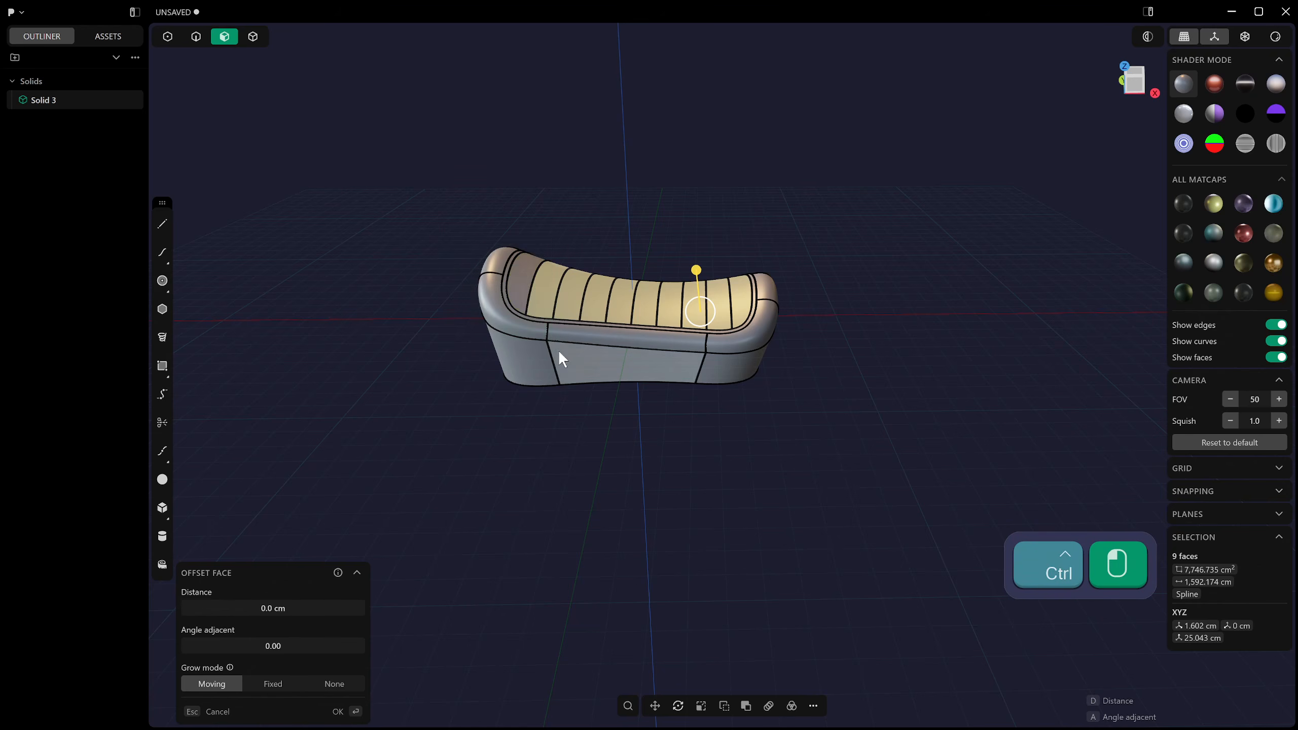
pyautogui.hotkey('ctrl', 'z')
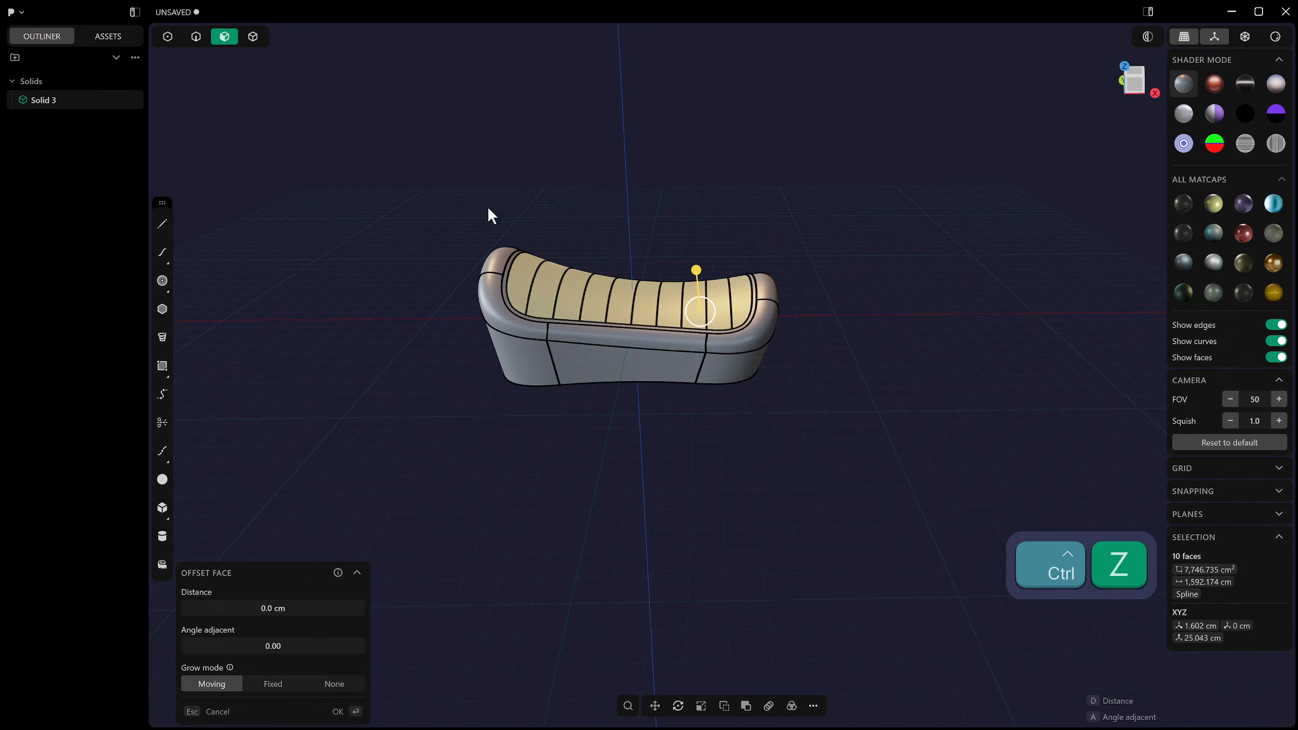
pyautogui.keyDown('ctrl'); pyautogui.moveTo(531, 316); pyautogui.dragTo(556, 366); pyautogui.keyUp('ctrl')
pyautogui.hotkey('ctrl', 'z')
# Try removing the strips at the lower end from the selection with selection boxes, and restore the selection.
pyautogui.keyDown('ctrl'); pyautogui.moveTo(835, 204); pyautogui.dragTo(761, 280); pyautogui.keyUp('ctrl')
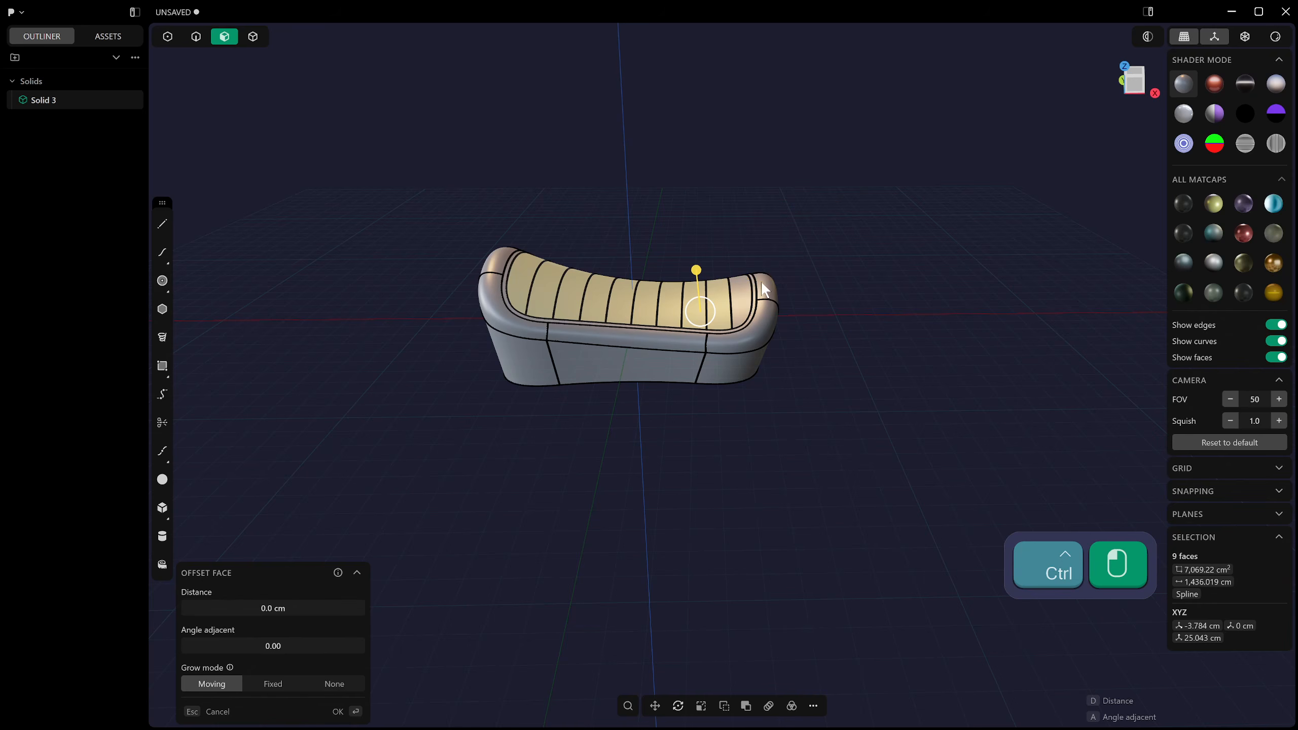
pyautogui.hotkey('ctrl', 'z')
pyautogui.keyDown('ctrl'); pyautogui.moveTo(829, 230); pyautogui.dragTo(751, 296); pyautogui.keyUp('ctrl')
pyautogui.moveTo(390, 145); pyautogui.dragTo(556, 346)
pyautogui.keyDown('ctrl'); pyautogui.moveTo(938, 239); pyautogui.dragTo(744, 339); pyautogui.keyUp('ctrl')
pyautogui.hotkey('ctrl', 'z')
# Try adding faces around the lower end to the strip selection with selection boxes, and undo those selection changes.
pyautogui.keyDown('shift'); pyautogui.moveTo(756, 249); pyautogui.dragTo(779, 305); pyautogui.keyUp('shift')
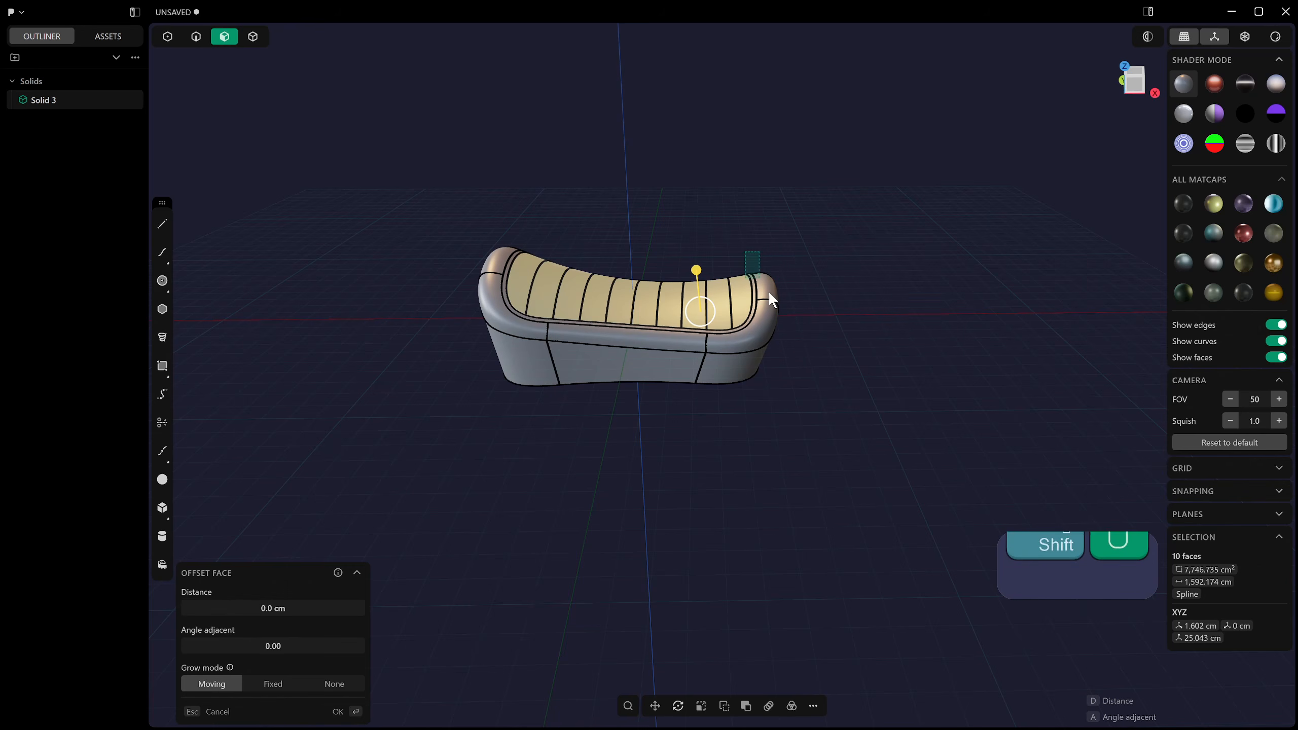
pyautogui.click(835, 337)
pyautogui.hotkey('ctrl', 'z')
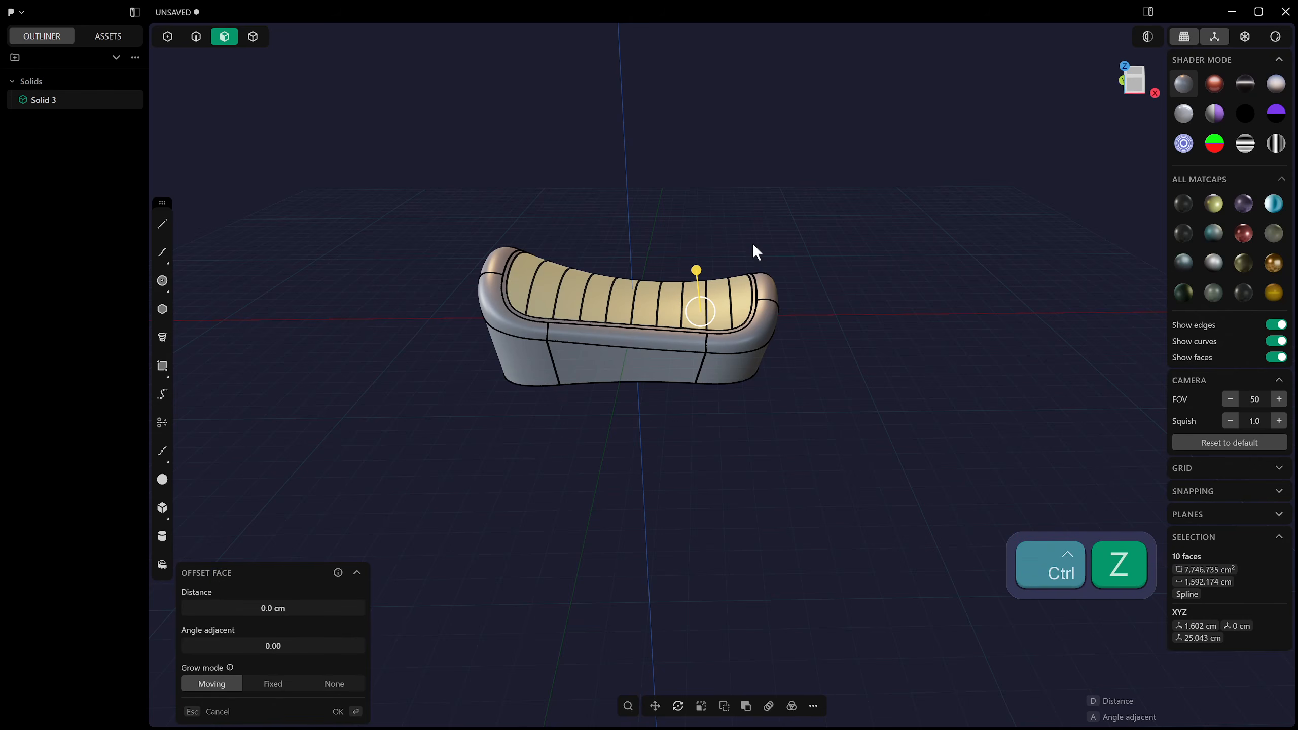
pyautogui.keyDown('shift'); pyautogui.moveTo(736, 232); pyautogui.dragTo(707, 281); pyautogui.keyUp('shift')
pyautogui.moveTo(788, 368); pyautogui.dragTo(539, 385, button='right')
pyautogui.hotkey('ctrl', 'z')
pyautogui.keyDown('shift'); pyautogui.moveTo(599, 348); pyautogui.dragTo(708, 383, button='right'); pyautogui.keyUp('shift')
pyautogui.click(594, 380)
pyautogui.hotkey('ctrl', 'z')
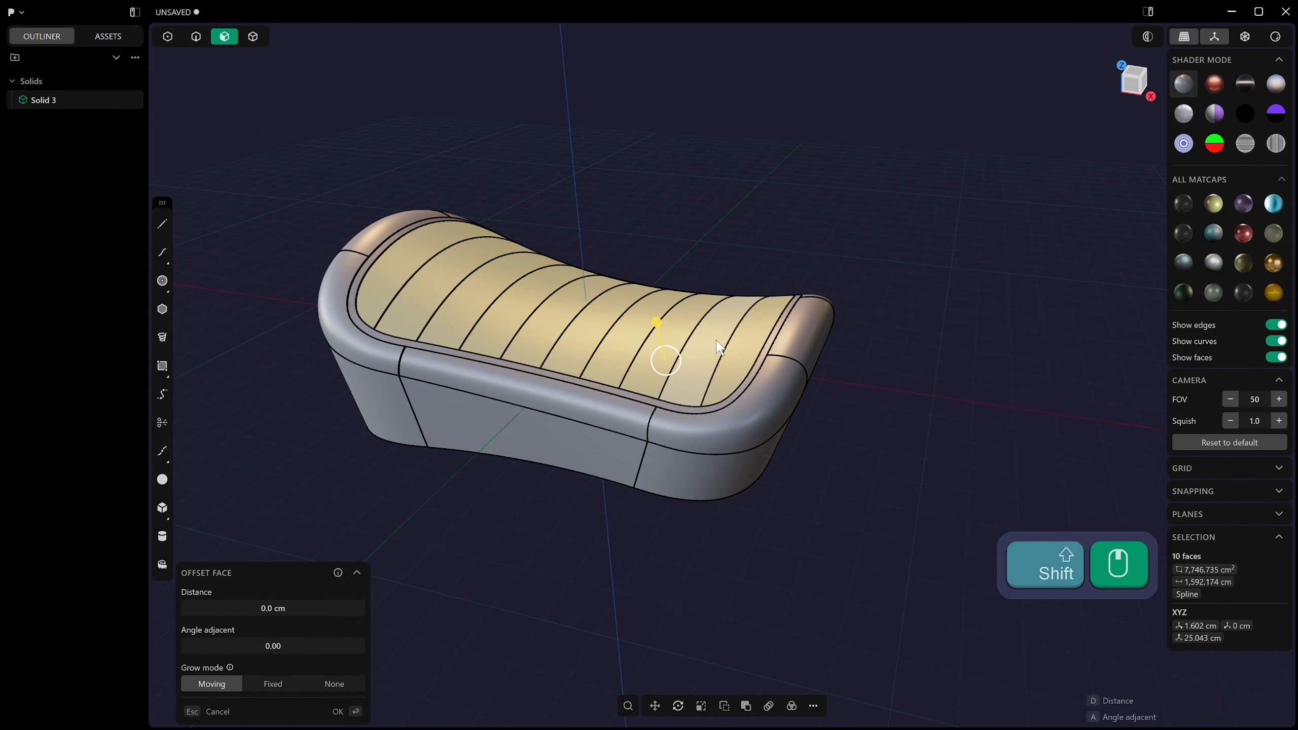
pyautogui.moveTo(728, 358); pyautogui.dragTo(693, 353, button='right')
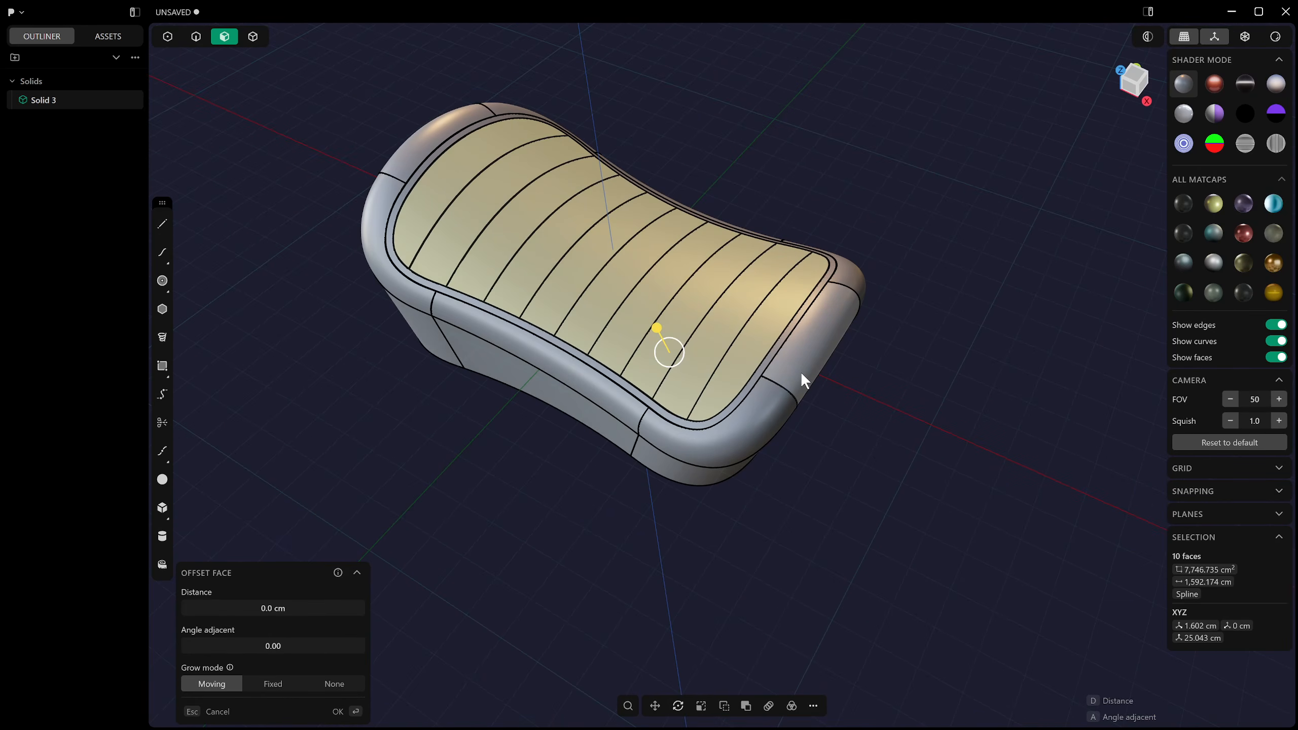
# Offset the outlines of the ten selected strip faces inward by 0.855 cm with round gap fill.
pyautogui.press('o')
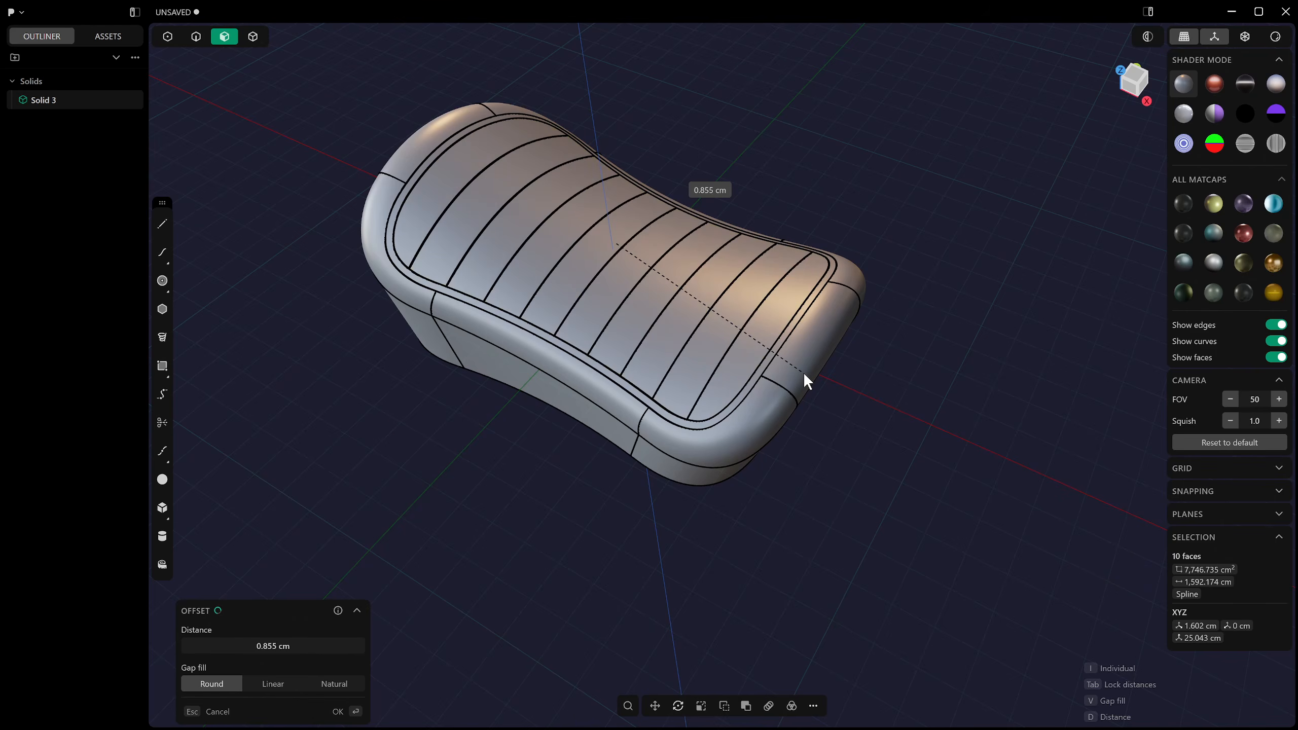
pyautogui.click(805, 376)
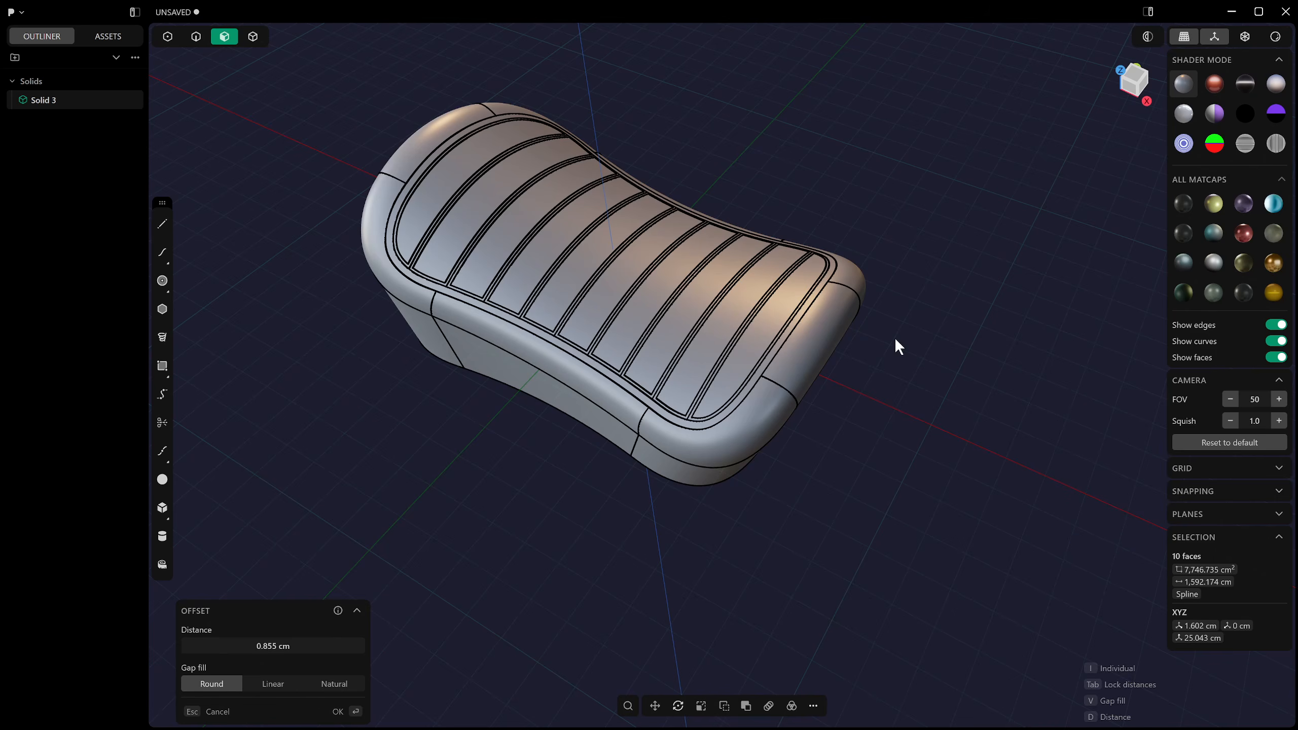
pyautogui.moveTo(894, 341); pyautogui.dragTo(535, 454, button='middle')
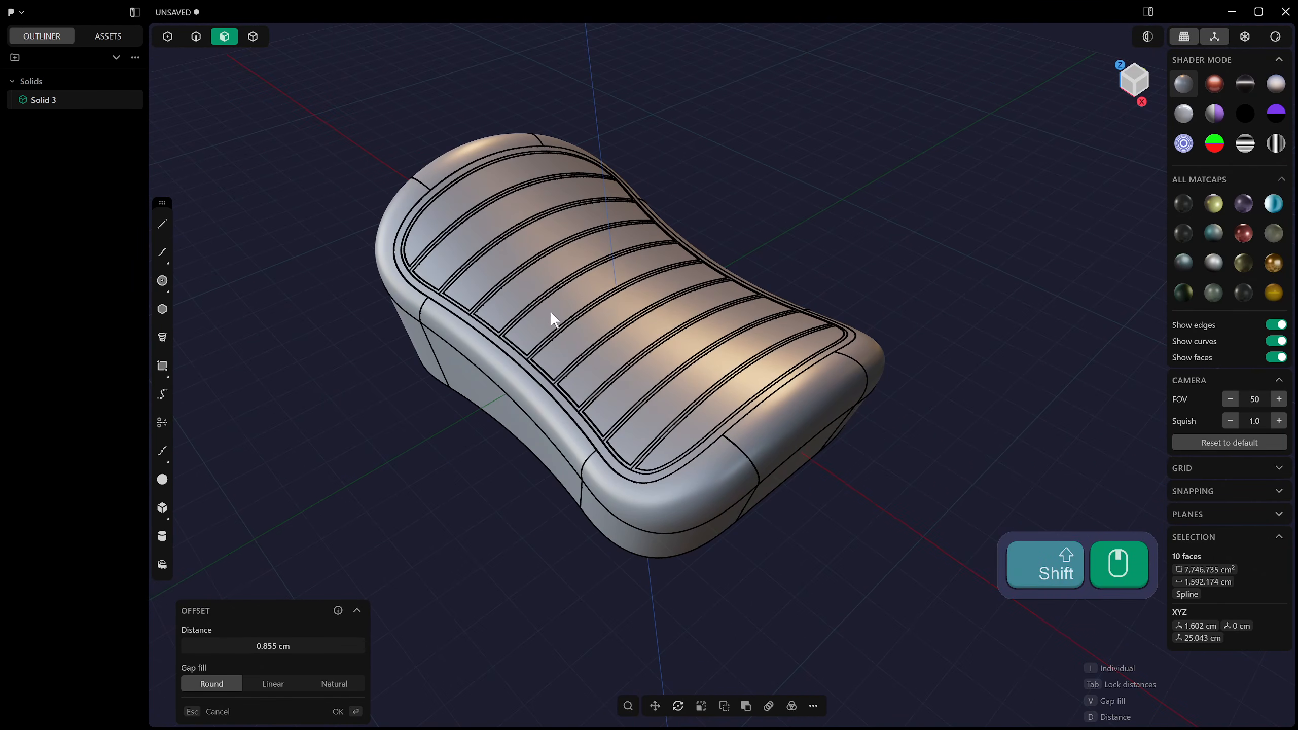
pyautogui.moveTo(534, 254); pyautogui.dragTo(510, 353, button='middle')
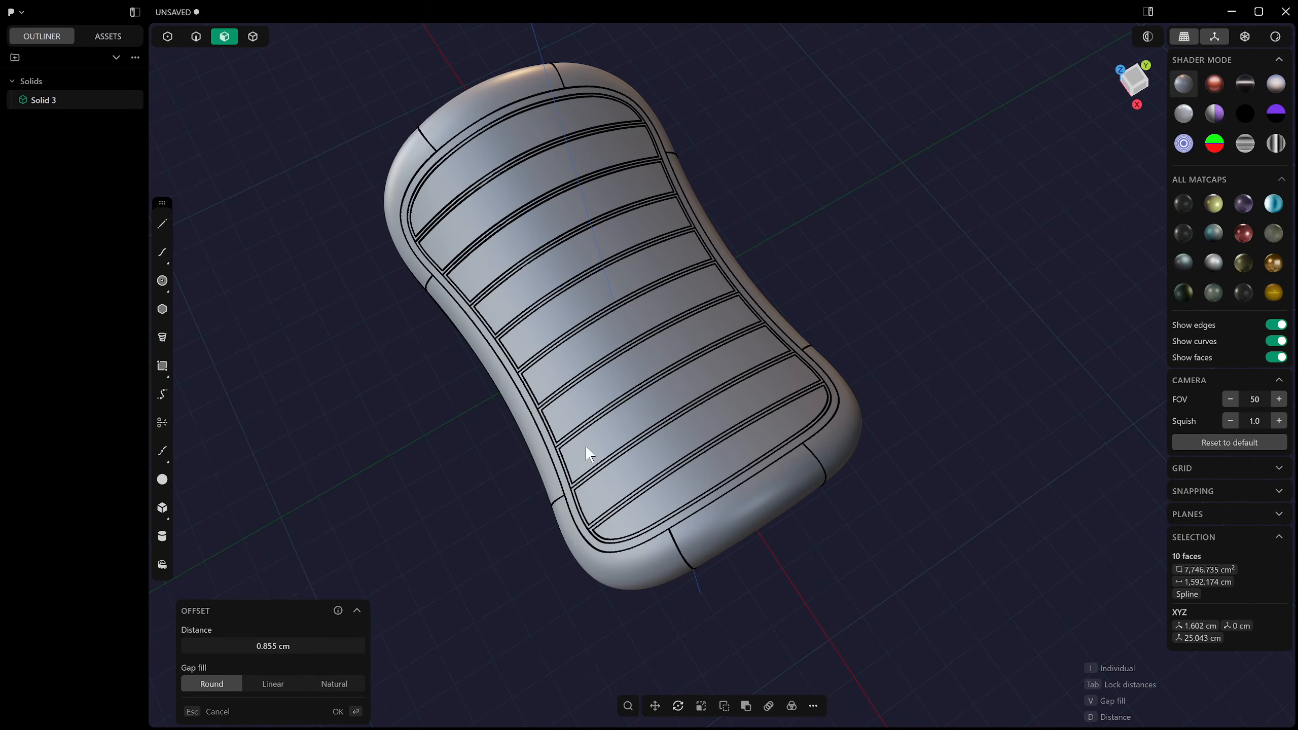
pyautogui.keyDown('shift'); pyautogui.moveTo(558, 534); pyautogui.dragTo(721, 562, button='middle'); pyautogui.keyUp('shift')
pyautogui.press('o')
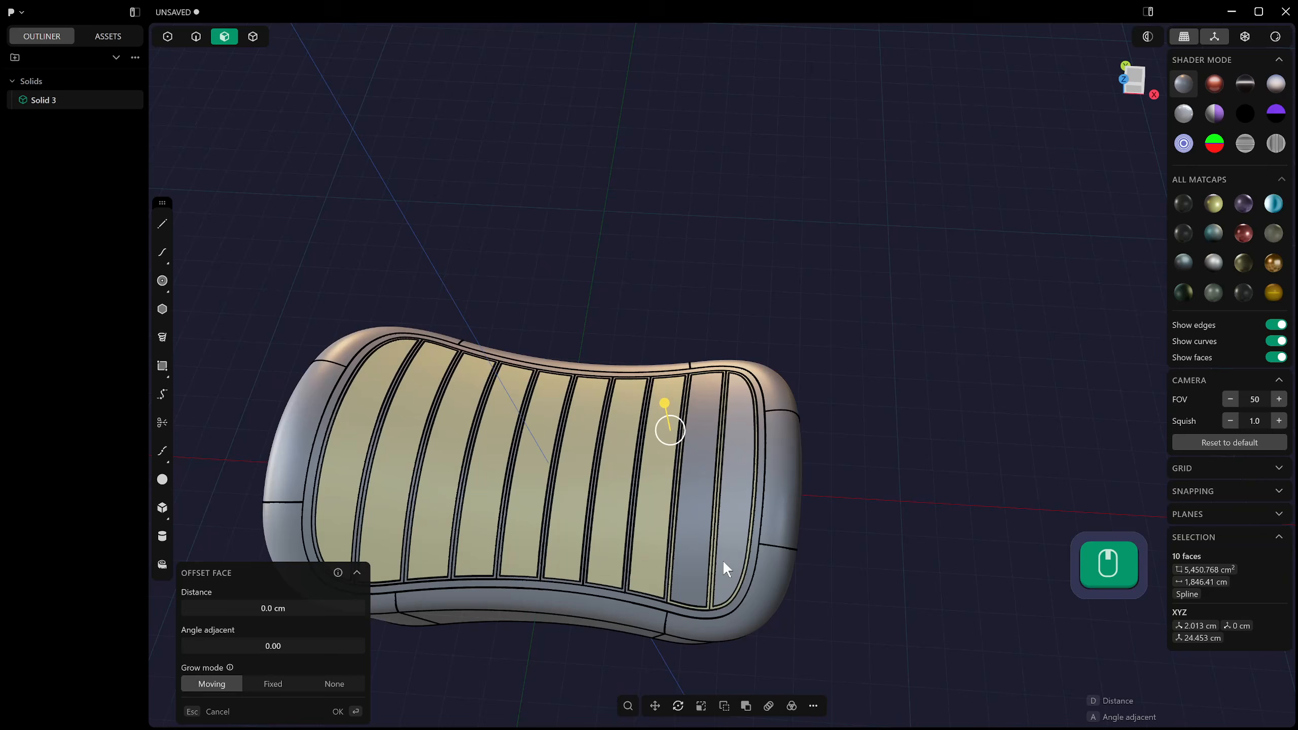
# Select the ten inset strip faces across the top of the pad, leaving out the narrow gap faces.
pyautogui.click(722, 509)
pyautogui.keyDown('shift'); pyautogui.click(689, 509); pyautogui.keyUp('shift')
pyautogui.keyDown('shift'); pyautogui.click(653, 511); pyautogui.keyUp('shift')
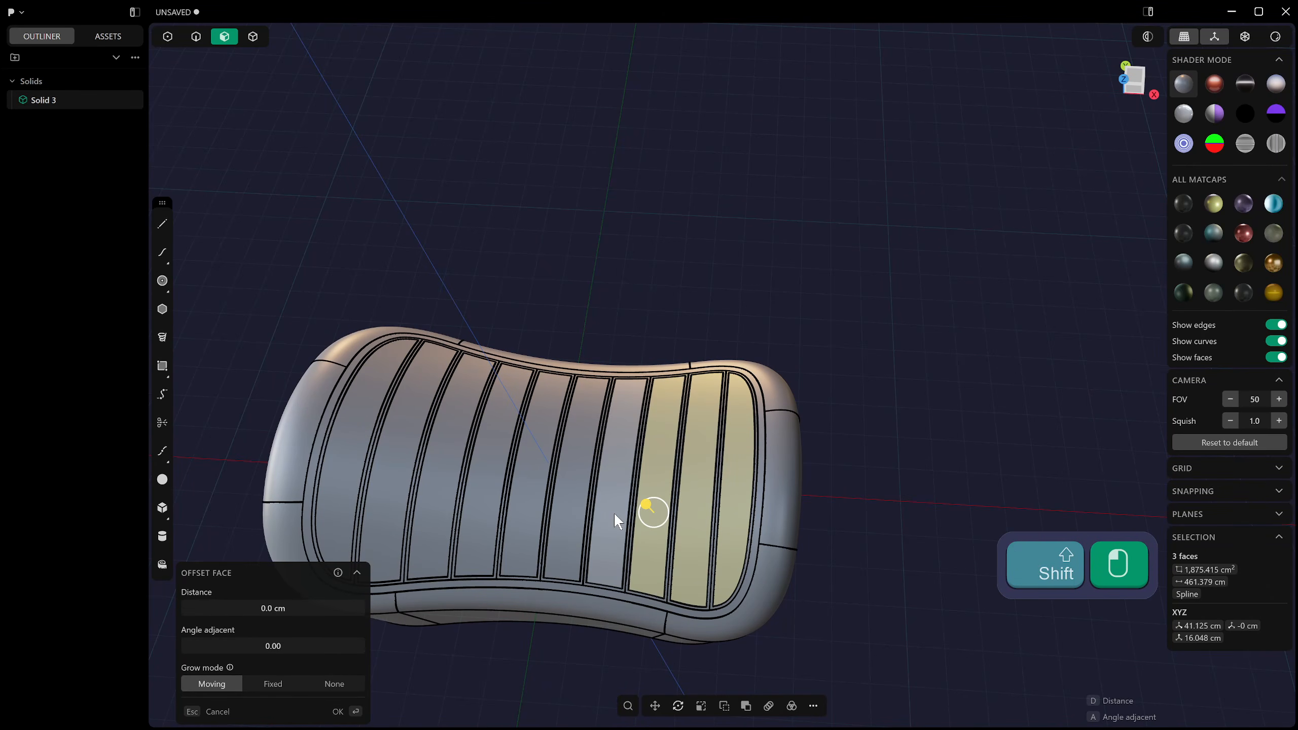
pyautogui.keyDown('shift'); pyautogui.click(601, 540); pyautogui.keyUp('shift')
pyautogui.keyDown('shift'); pyautogui.click(559, 514); pyautogui.keyUp('shift')
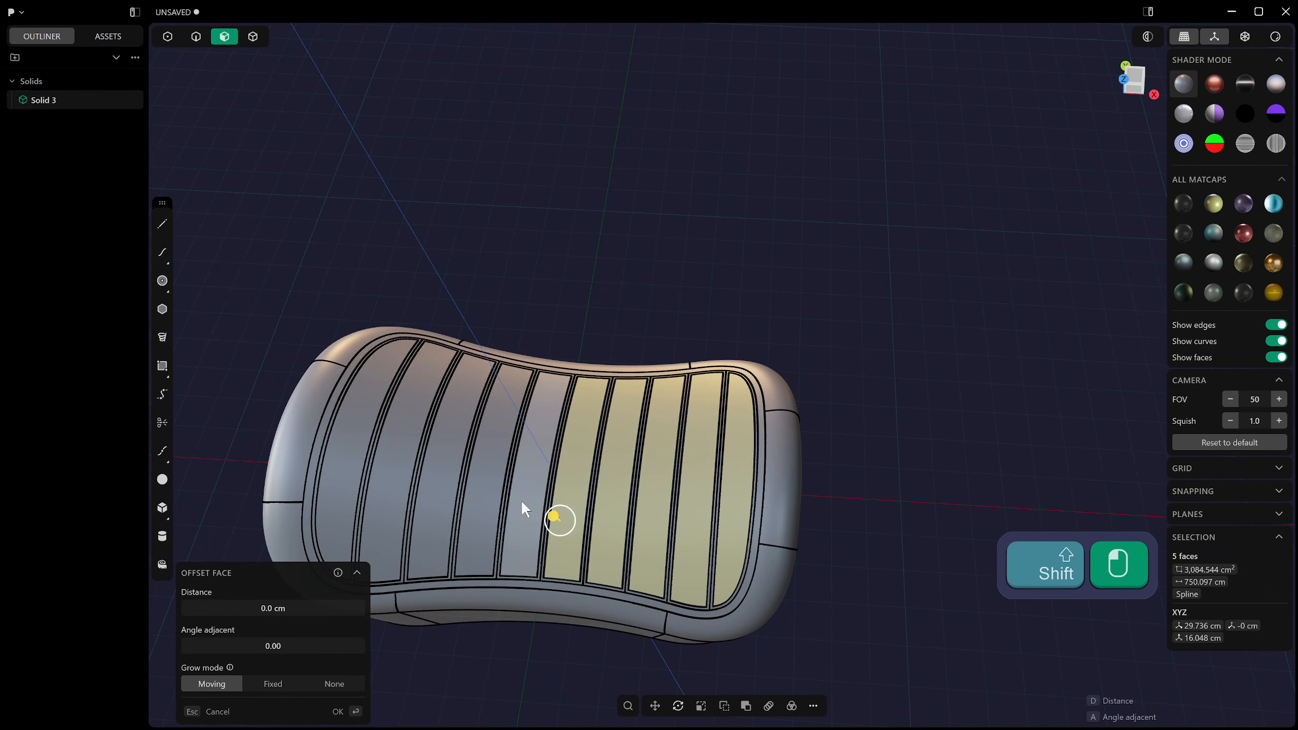
pyautogui.keyDown('shift'); pyautogui.click(515, 497); pyautogui.keyUp('shift')
pyautogui.keyDown('shift'); pyautogui.click(483, 468); pyautogui.keyUp('shift')
pyautogui.keyDown('shift'); pyautogui.click(437, 466); pyautogui.keyUp('shift')
pyautogui.keyDown('shift'); pyautogui.click(394, 465); pyautogui.keyUp('shift')
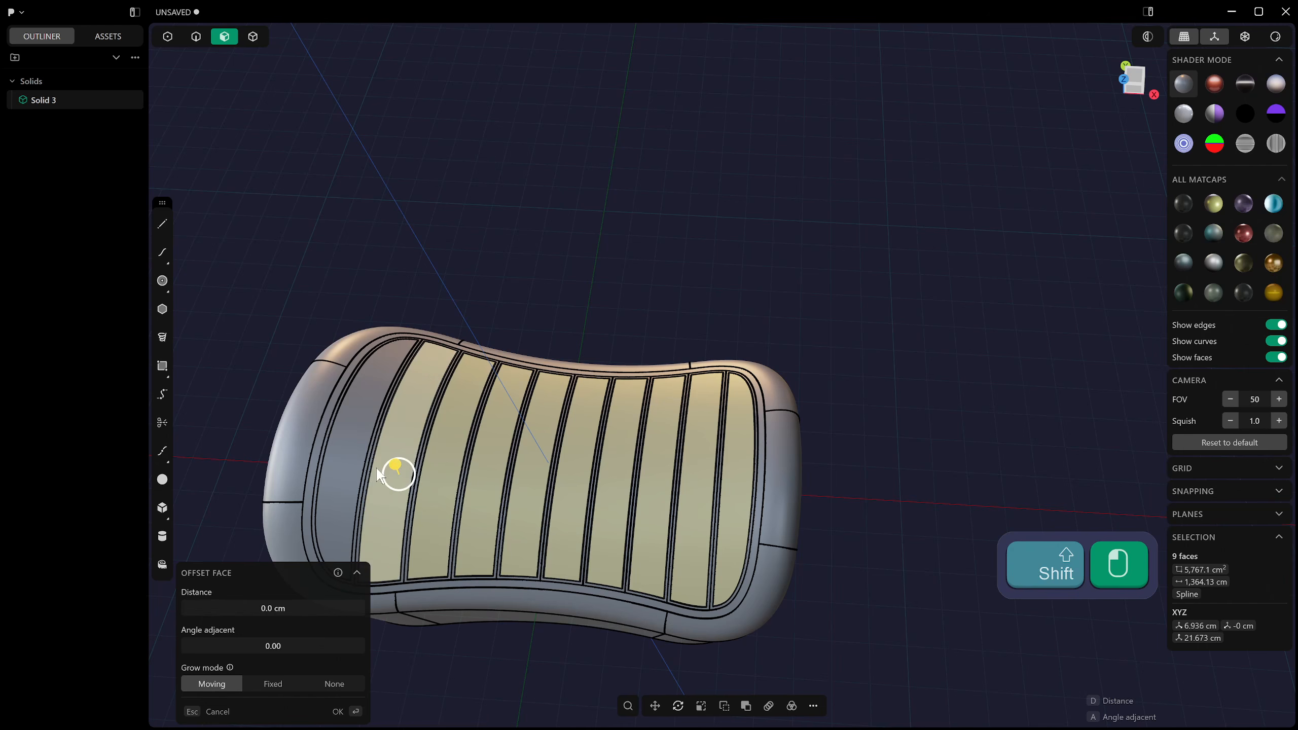
pyautogui.keyDown('shift'); pyautogui.click(347, 450); pyautogui.keyUp('shift')
# Raise the ten selected strip faces into separate ribs with Offset Face, fine-tuning their height in a side view.
pyautogui.keyDown('shift'); pyautogui.moveTo(369, 457); pyautogui.dragTo(458, 416, button='middle'); pyautogui.keyUp('shift')
pyautogui.moveTo(431, 414); pyautogui.dragTo(434, 402)
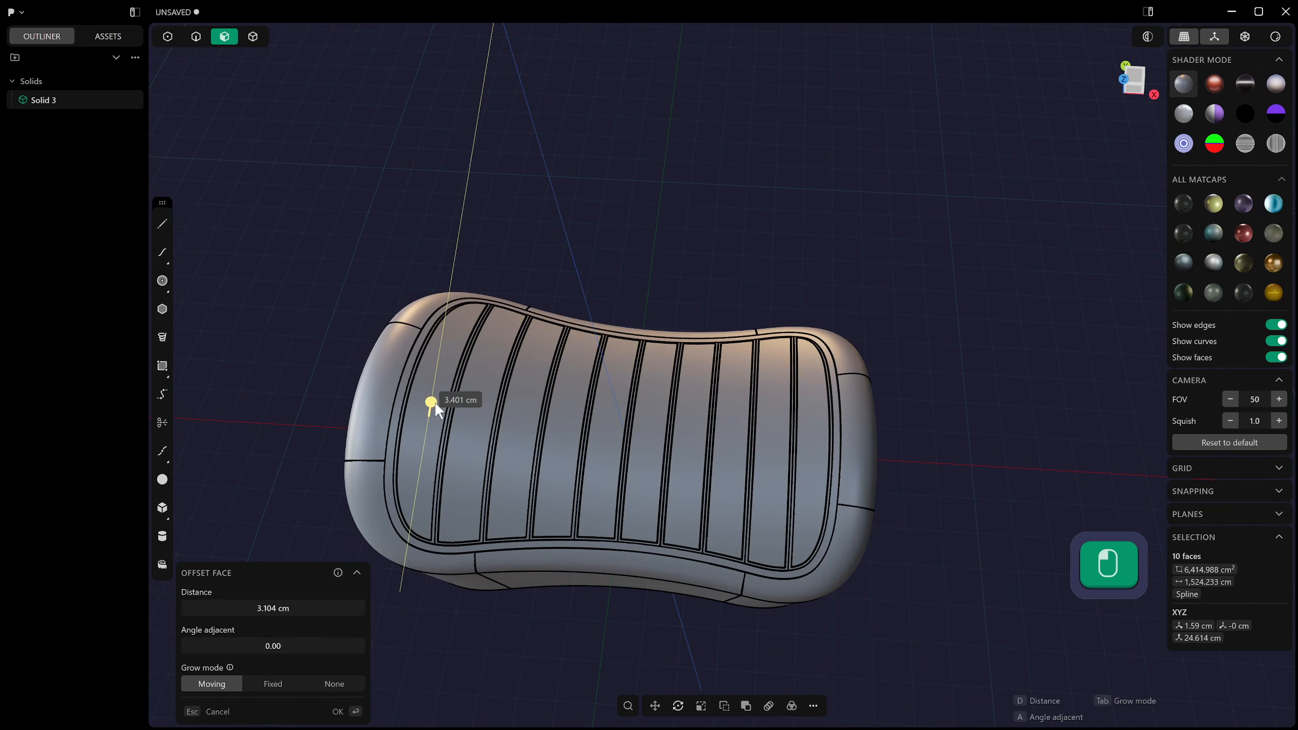
pyautogui.moveTo(433, 402); pyautogui.dragTo(472, 398, button='middle')
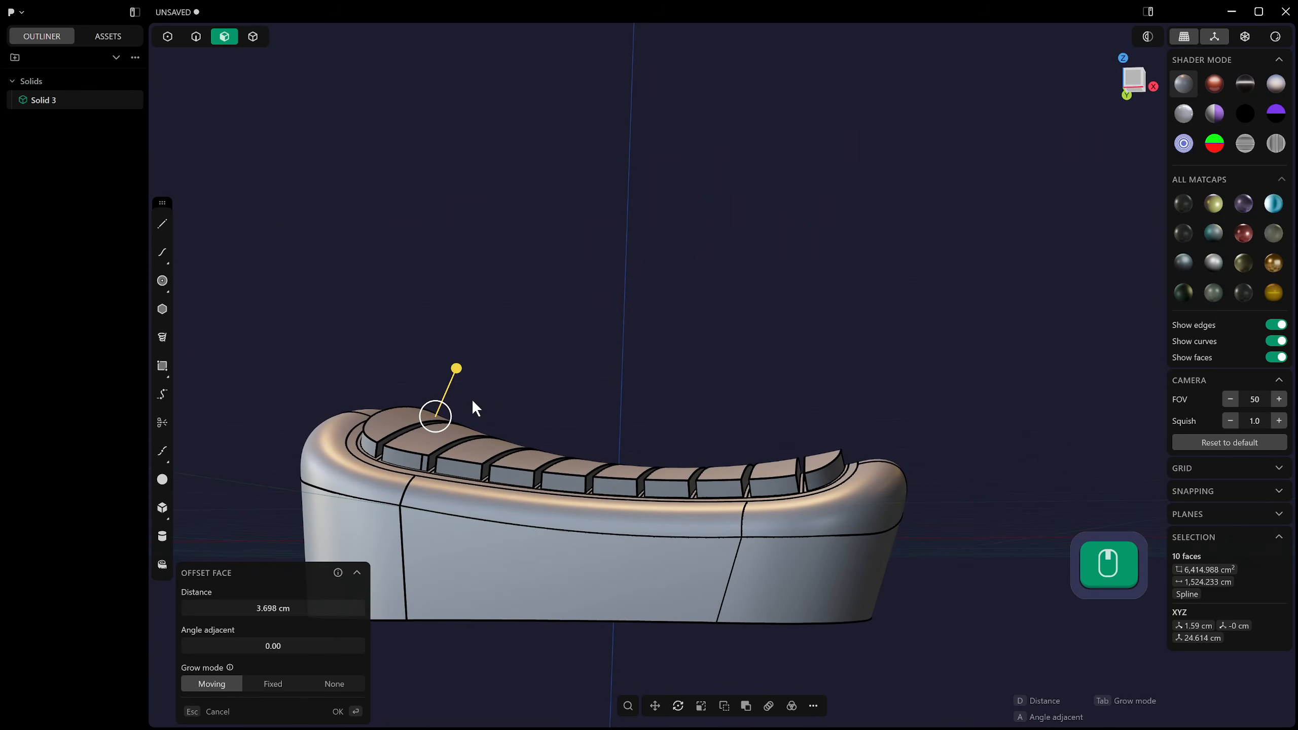
pyautogui.moveTo(455, 375); pyautogui.dragTo(453, 380)
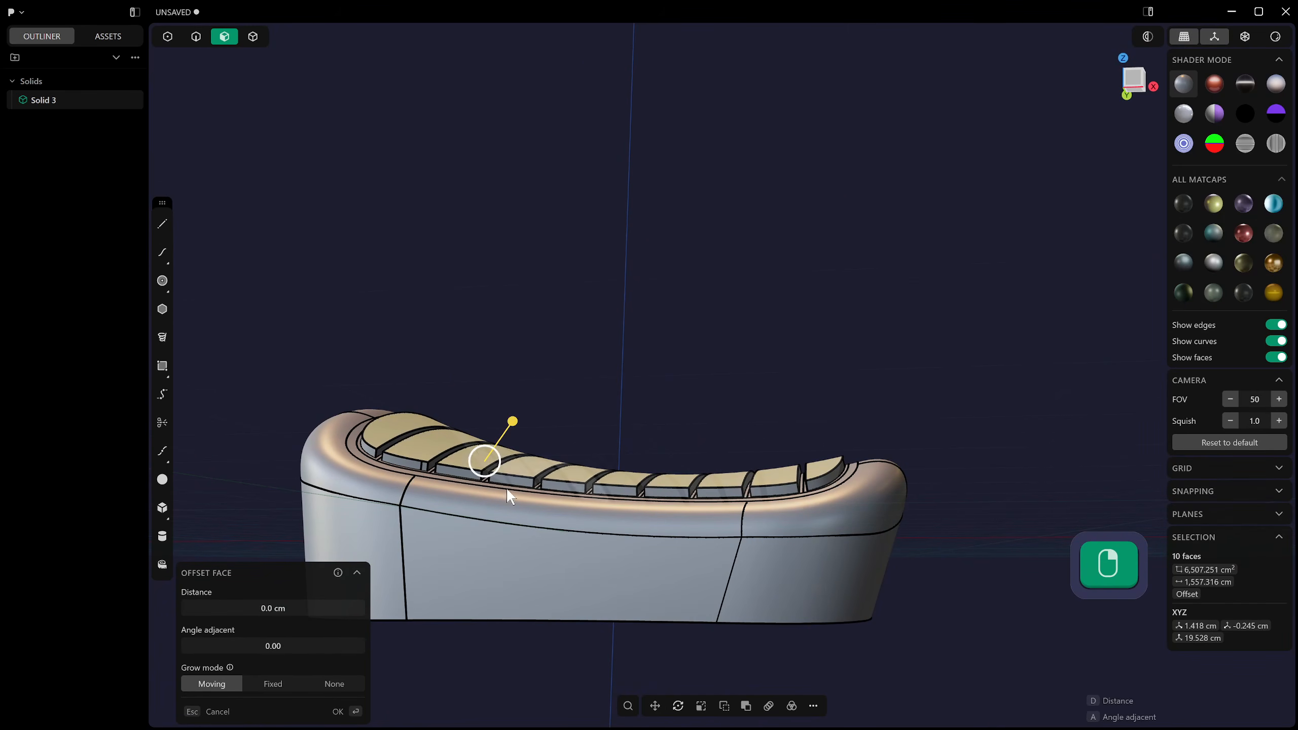
pyautogui.moveTo(509, 495); pyautogui.dragTo(562, 322, button='middle')
pyautogui.scroll(1, 693, 489)
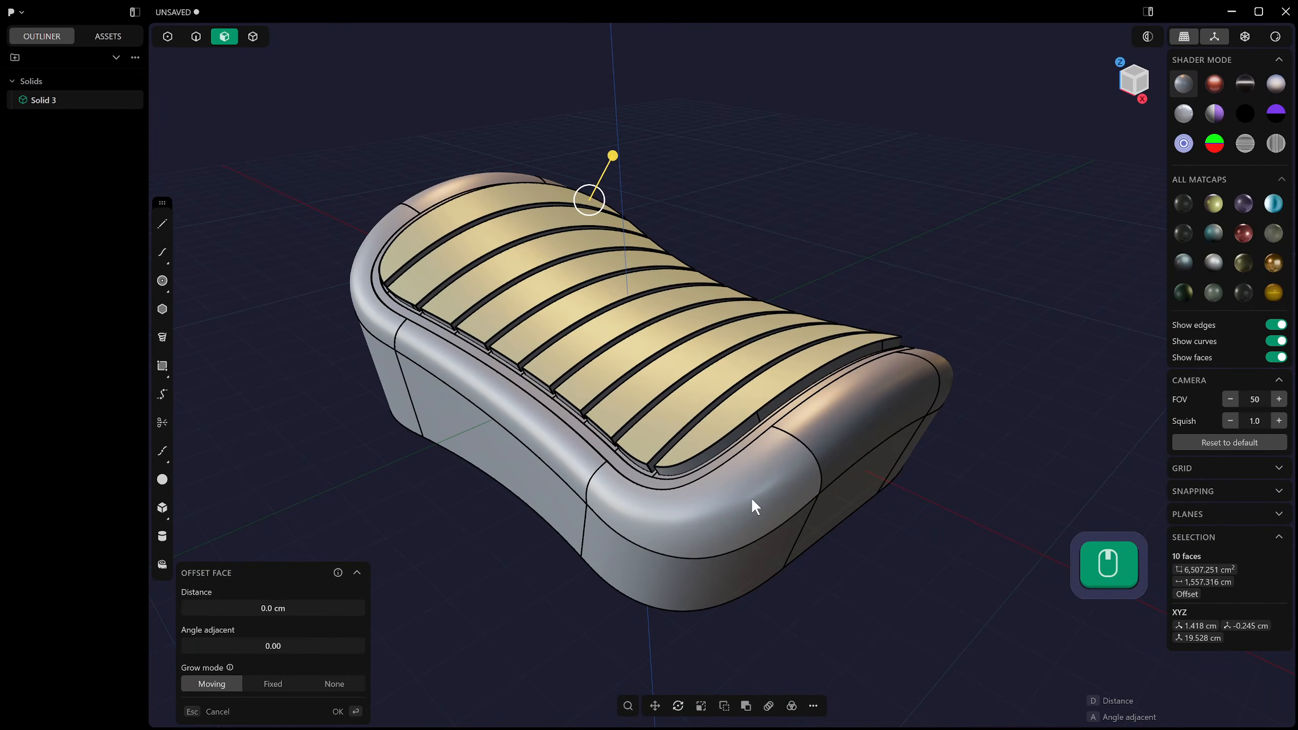
# Select the whole solid and apply Delete Redundant Topology to it.
pyautogui.click(252, 37)
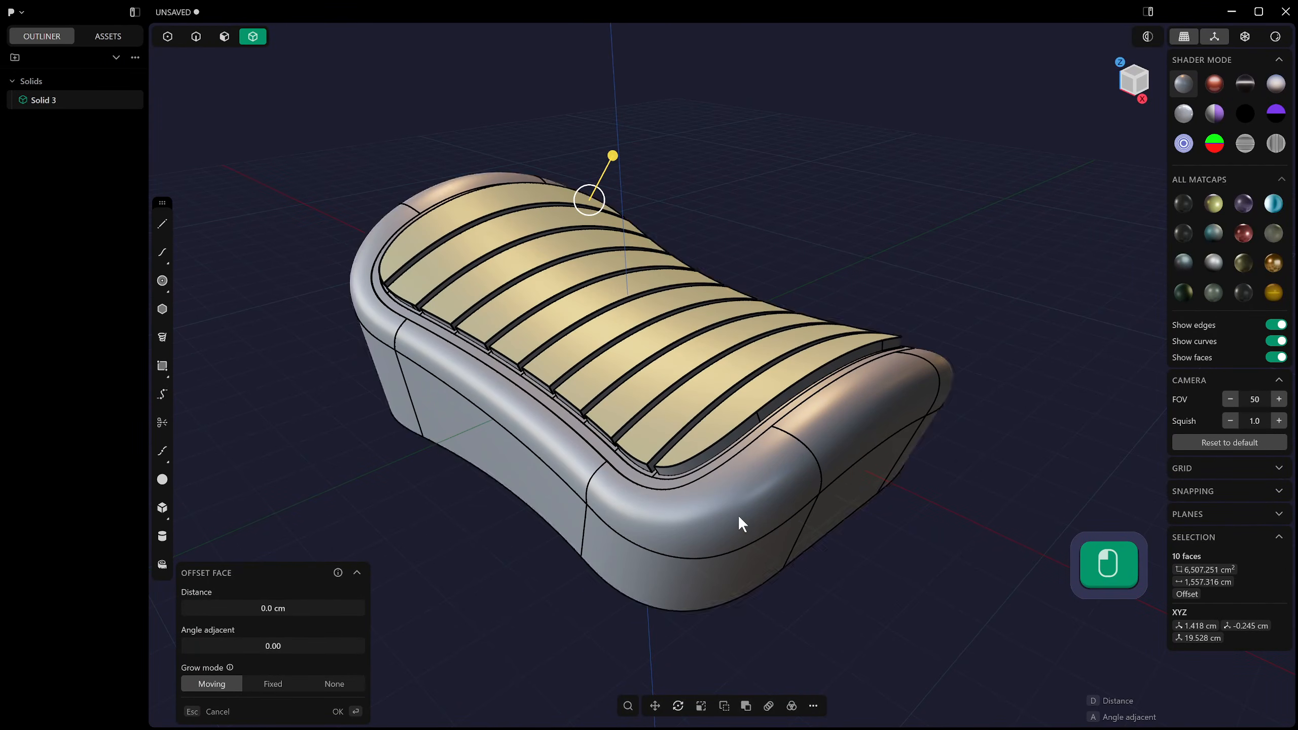
pyautogui.click(738, 513)
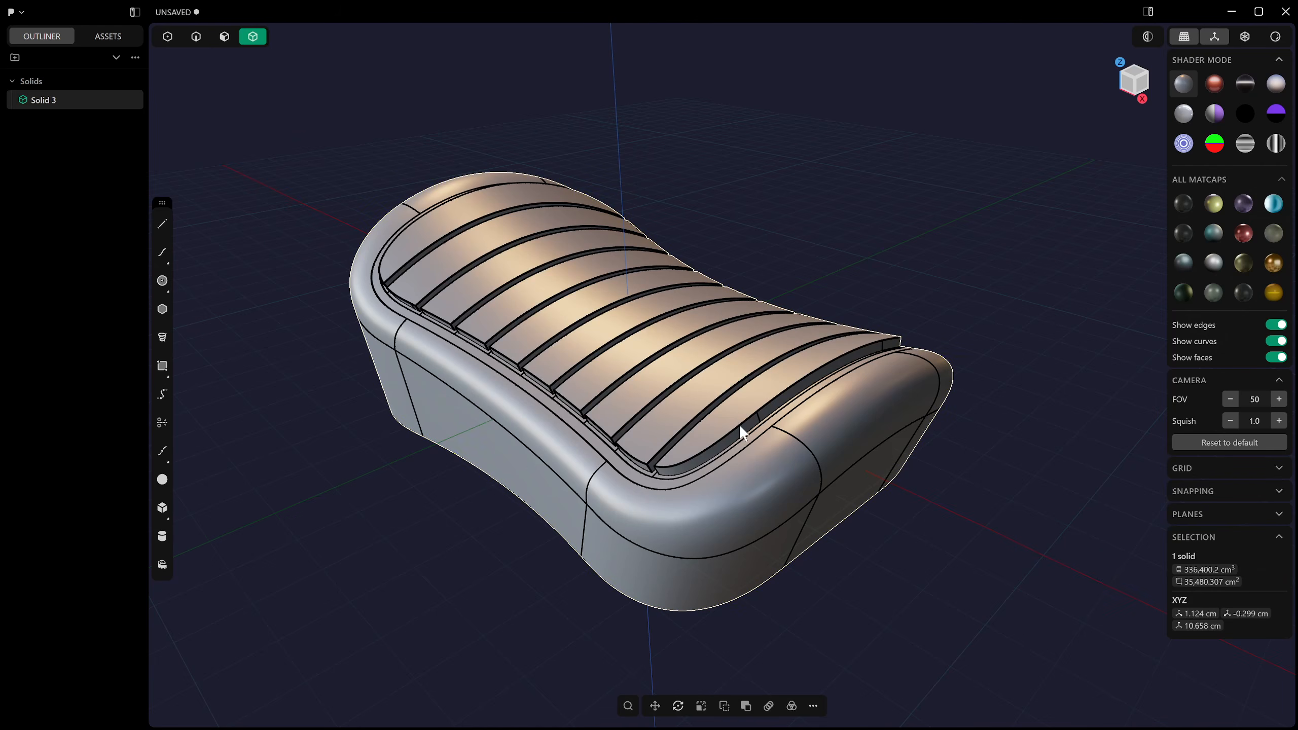
pyautogui.press('f')
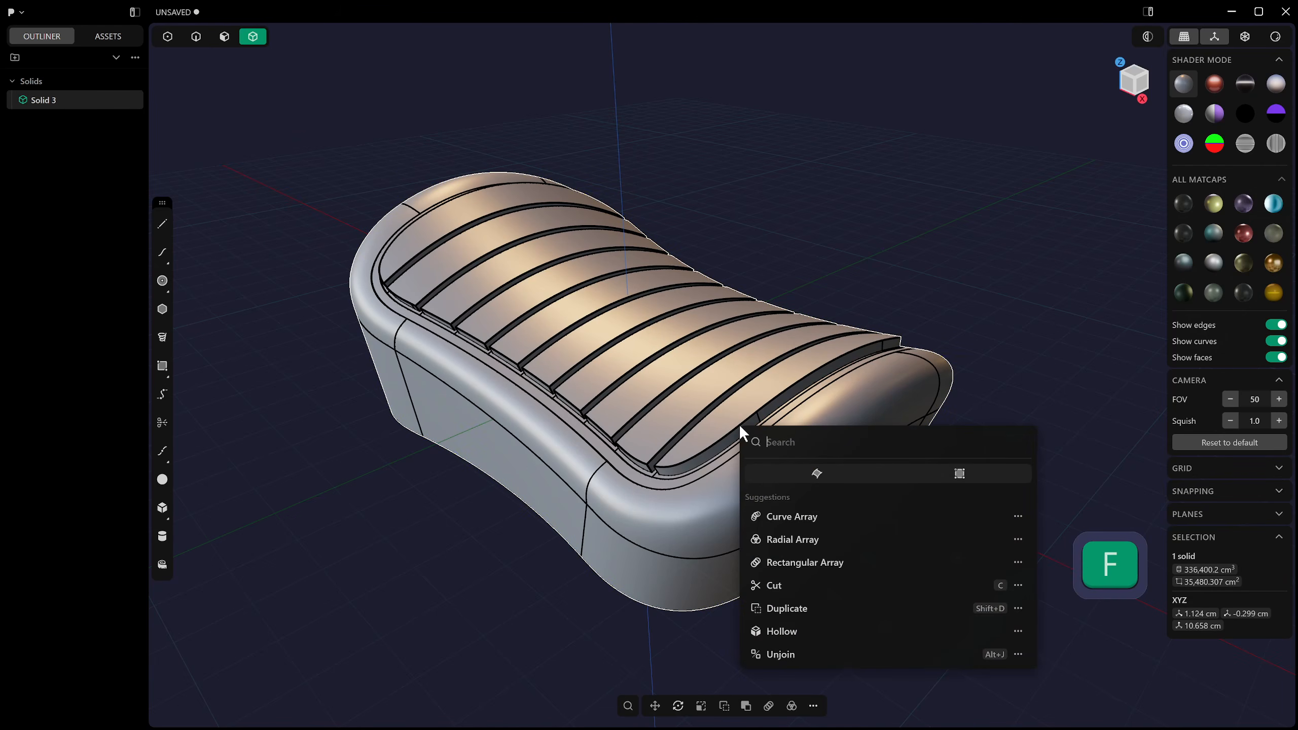
pyautogui.write('red')
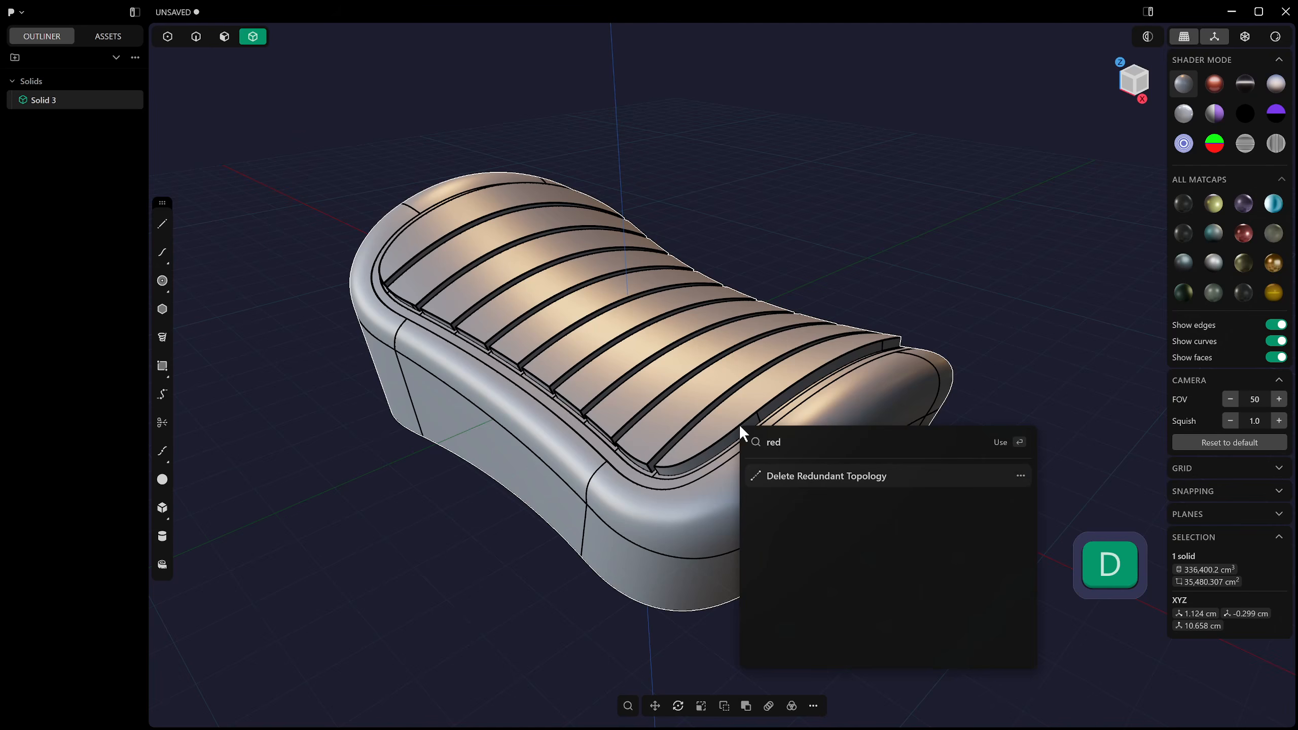
pyautogui.click(802, 482)
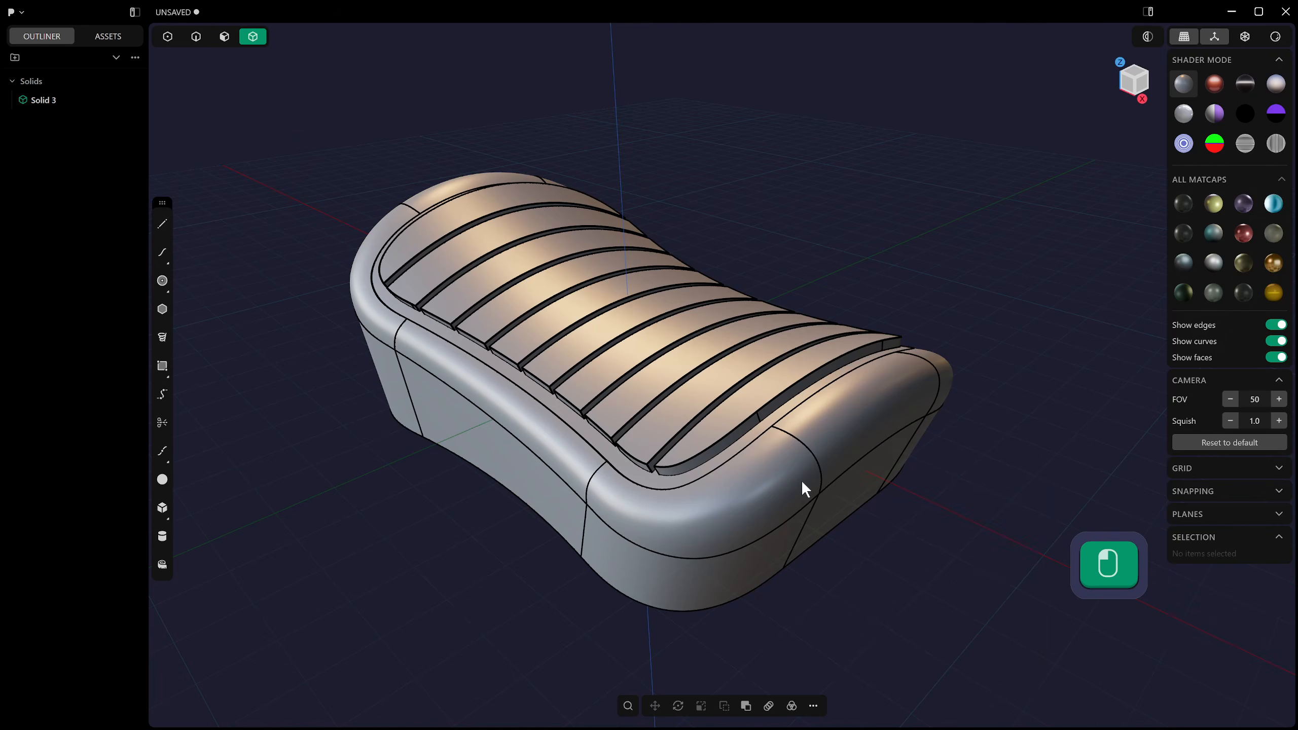
# Examine the raised ribs, their side faces and the seam edges at both ends of the pad.
pyautogui.scroll(3, 734, 476)
pyautogui.moveTo(734, 477); pyautogui.dragTo(833, 502, button='middle')
pyautogui.scroll(2, 642, 529)
pyautogui.scroll(-3, 642, 537)
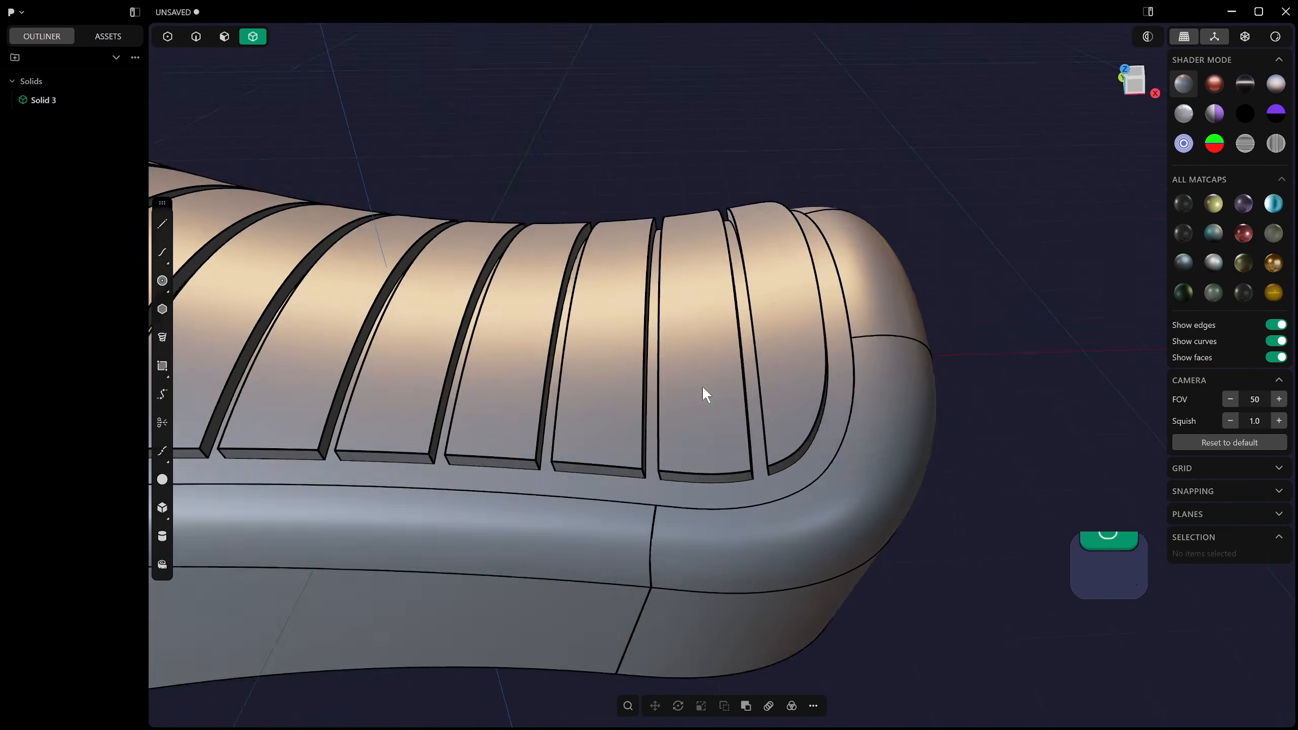
pyautogui.moveTo(701, 391); pyautogui.dragTo(868, 452, button='middle')
pyautogui.keyDown('shift'); pyautogui.moveTo(868, 452); pyautogui.dragTo(776, 452, button='middle'); pyautogui.keyUp('shift')
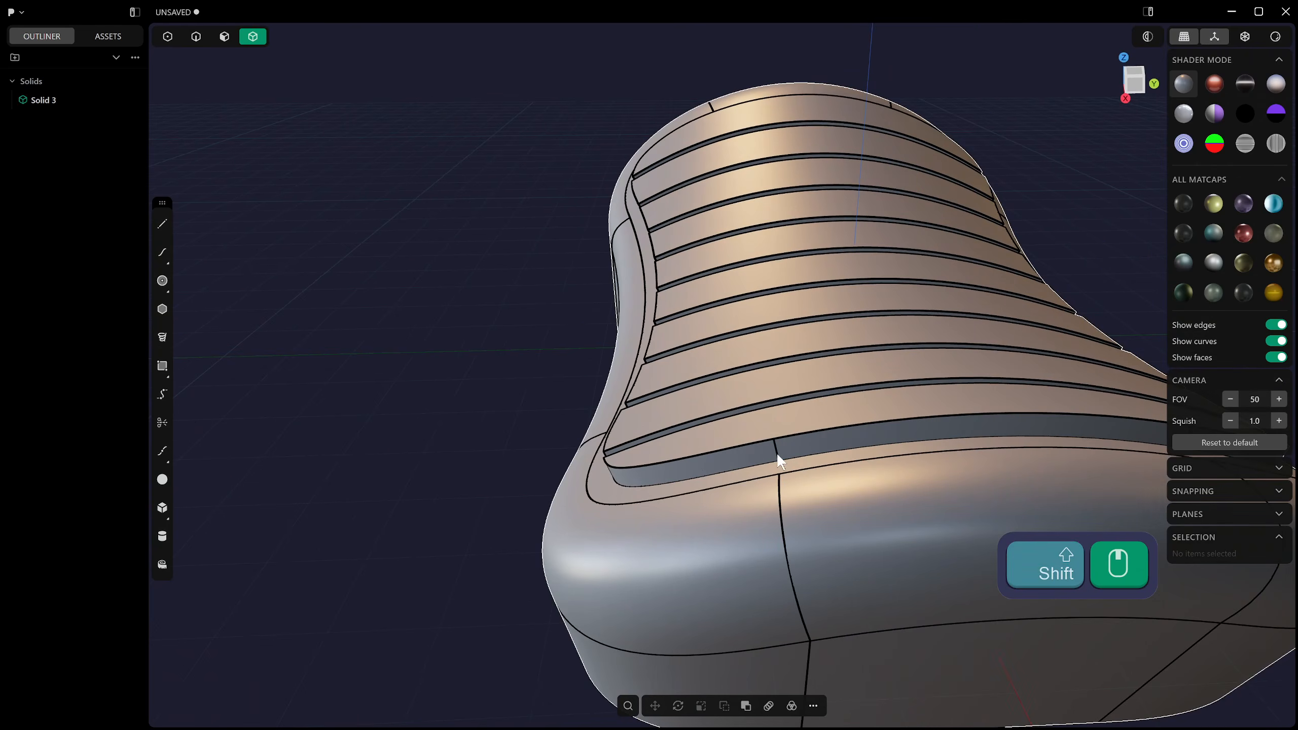
pyautogui.scroll(-4, 777, 452)
pyautogui.moveTo(868, 462); pyautogui.dragTo(547, 505, button='middle')
pyautogui.scroll(4, 547, 505)
pyautogui.keyDown('shift'); pyautogui.moveTo(821, 454); pyautogui.dragTo(892, 531, button='middle'); pyautogui.keyUp('shift')
# Try to delete the short side face of the second rib from the pad's taller end.
pyautogui.click(882, 529)
pyautogui.press('3')
pyautogui.click(894, 523)
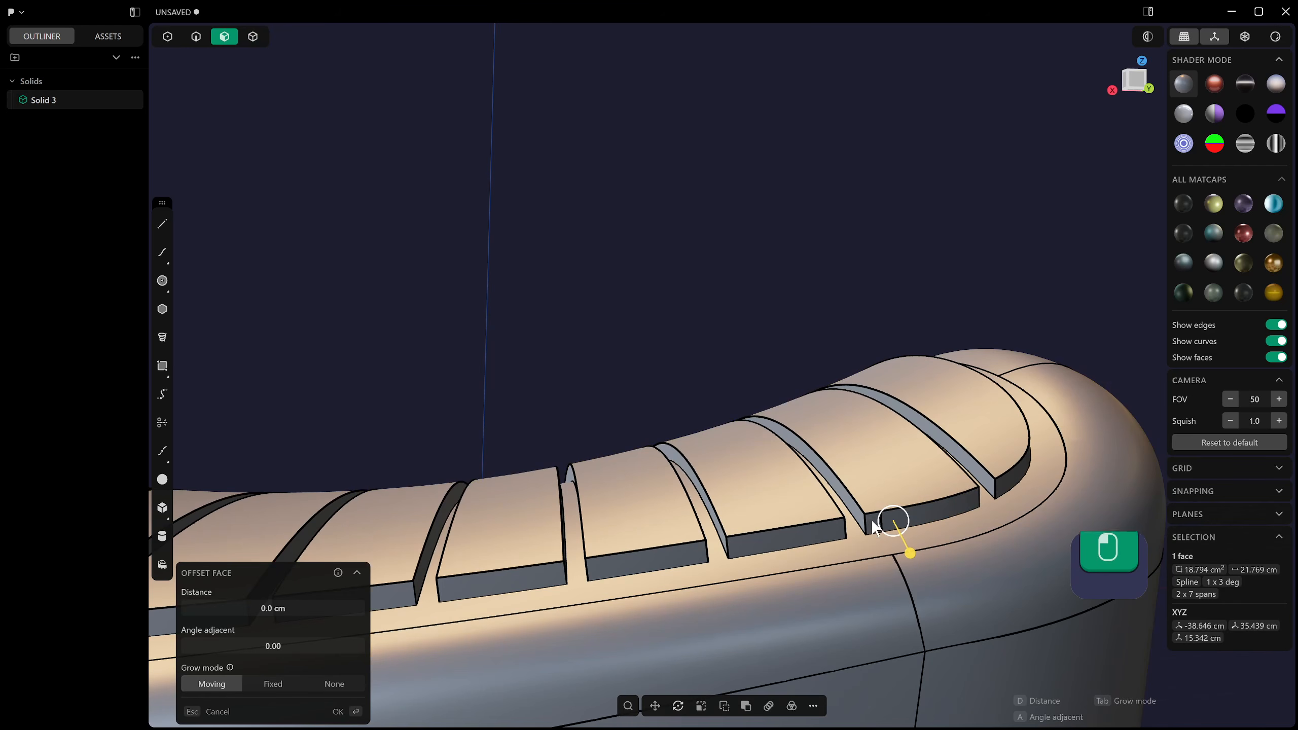
pyautogui.click(874, 528)
pyautogui.moveTo(883, 534); pyautogui.dragTo(516, 578, button='middle')
pyautogui.press('Escape')
pyautogui.press('x')
# Try to delete the curved corner side face of the end rib at the pad's taller end.
pyautogui.scroll(-3, 892, 546)
pyautogui.keyDown('shift'); pyautogui.moveTo(516, 578); pyautogui.dragTo(480, 596, button='middle'); pyautogui.keyUp('shift')
pyautogui.click(585, 560)
pyautogui.press('x')
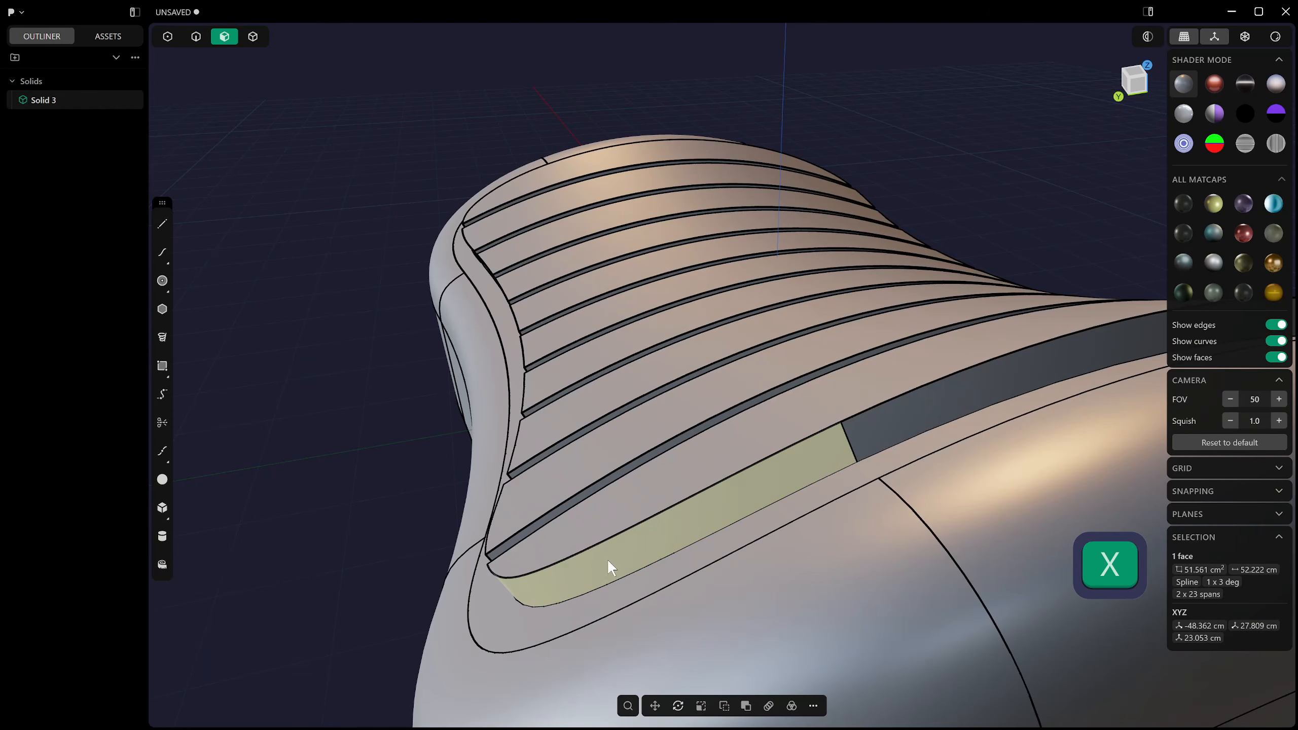
pyautogui.moveTo(606, 558)
pyautogui.mouseDown(button='middle')
pyautogui.moveTo(680, 548)
pyautogui.moveTo(775, 496)
pyautogui.mouseUp(button='middle')
pyautogui.scroll(2, 787, 454)
pyautogui.keyDown('shift'); pyautogui.moveTo(788, 432); pyautogui.dragTo(761, 455, button='middle'); pyautogui.keyUp('shift')
pyautogui.moveTo(761, 455); pyautogui.dragTo(873, 444, button='middle')
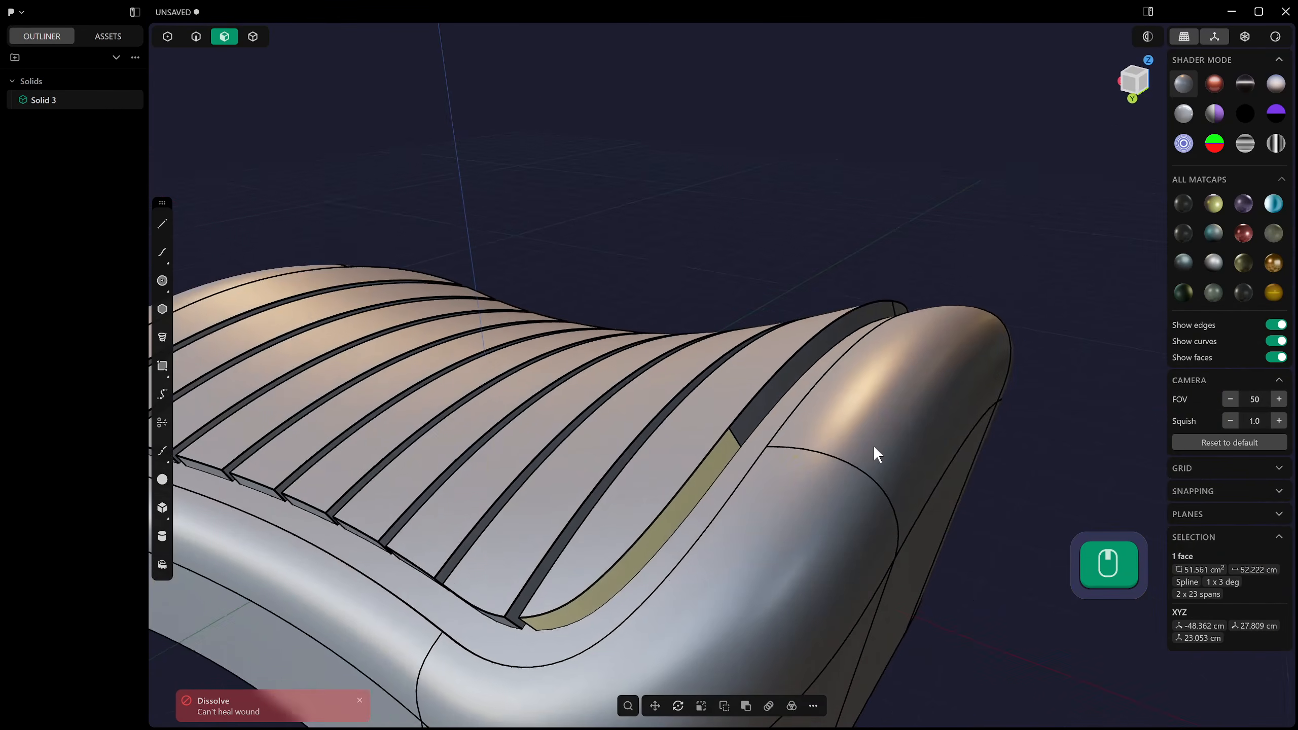
pyautogui.keyDown('shift'); pyautogui.moveTo(567, 544); pyautogui.dragTo(639, 503, button='middle'); pyautogui.keyUp('shift')
pyautogui.moveTo(638, 504); pyautogui.dragTo(530, 552, button='middle')
pyautogui.keyDown('shift'); pyautogui.moveTo(919, 485); pyautogui.dragTo(495, 518, button='middle'); pyautogui.keyUp('shift')
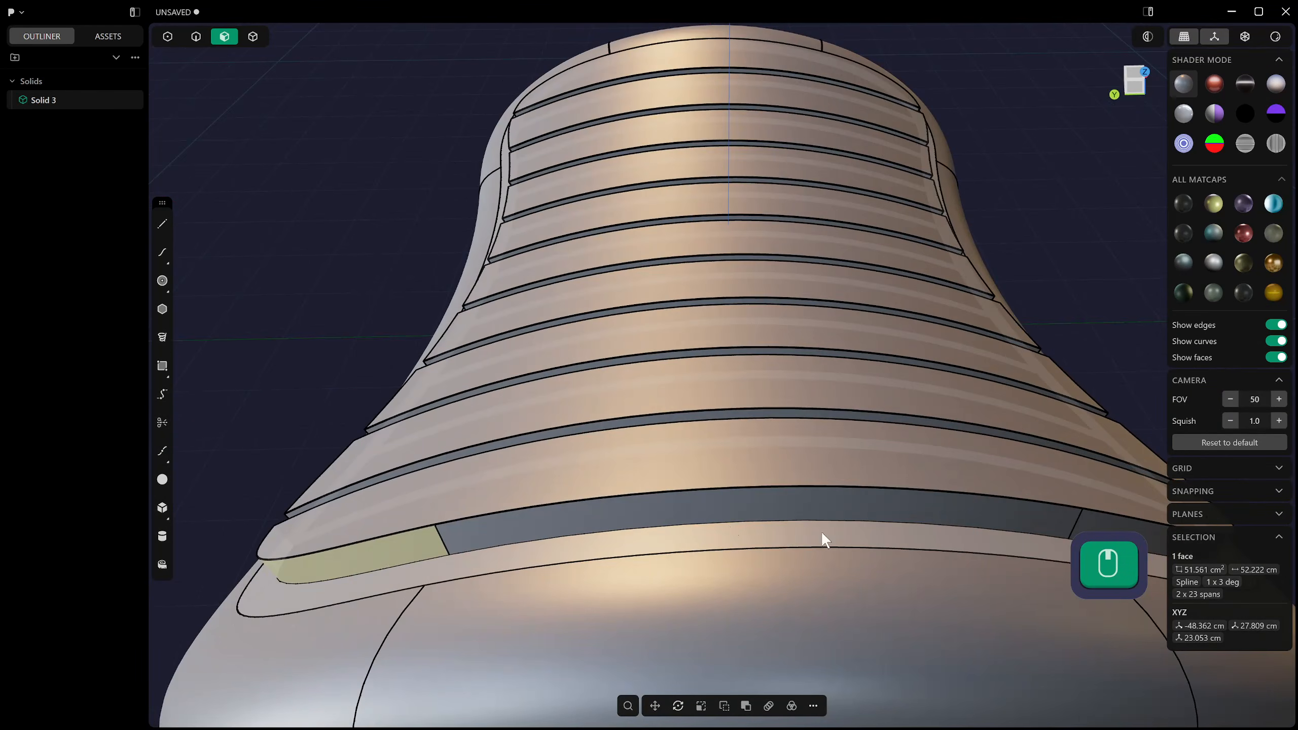
# Try deleting the other outer side faces of the taller end's last rib, and undo those changes.
pyautogui.keyDown('shift'); pyautogui.moveTo(821, 531); pyautogui.dragTo(588, 488, button='middle'); pyautogui.keyUp('shift')
pyautogui.click(688, 483)
pyautogui.press('o')
pyautogui.press('x')
pyautogui.moveTo(675, 492); pyautogui.dragTo(620, 481, button='middle')
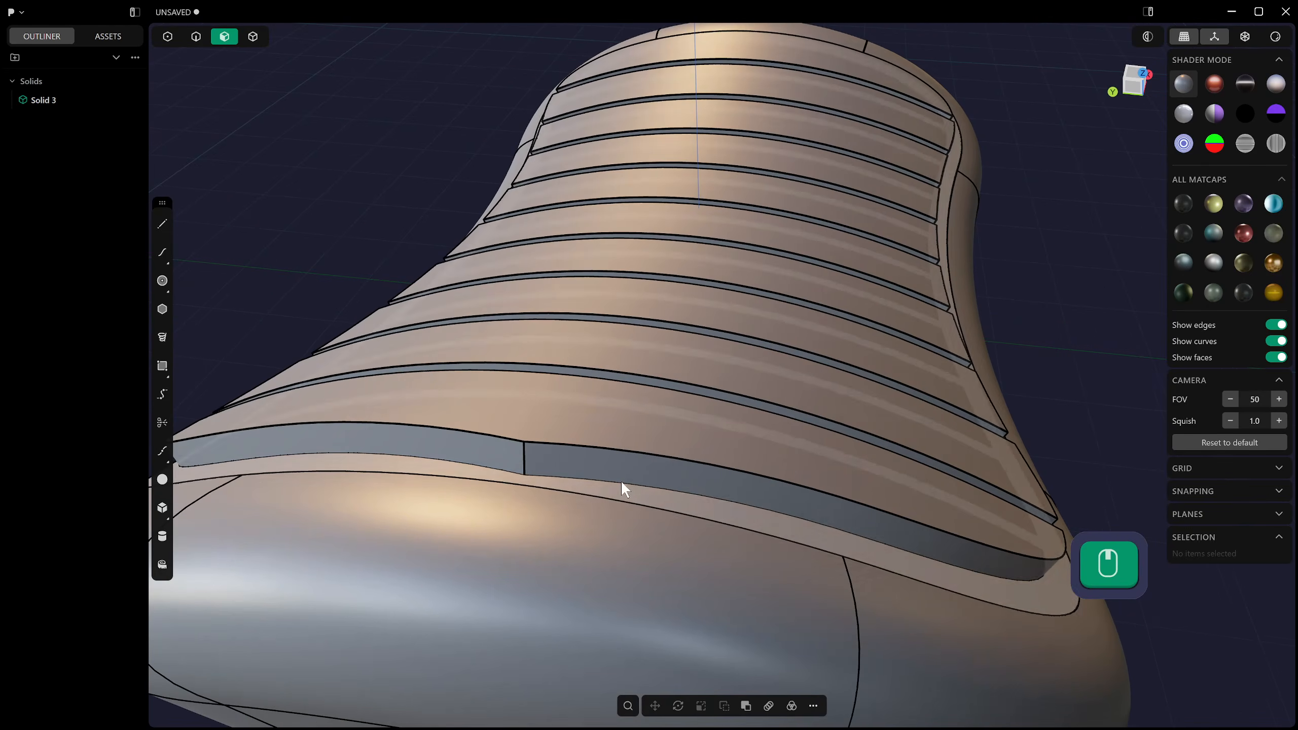
pyautogui.click(628, 471)
pyautogui.press('x')
pyautogui.moveTo(510, 470); pyautogui.dragTo(739, 429, button='middle')
pyautogui.hotkey('ctrl', 'z')
pyautogui.hotkey('ctrl', 'z')
pyautogui.hotkey('ctrl', 'z')
pyautogui.hotkey('ctrl', 'z')
pyautogui.hotkey('ctrl', 'z')
# Try to delete the curved corner side face of the end rib at the pad's lower end.
pyautogui.scroll(-4, 550, 489)
pyautogui.moveTo(429, 521); pyautogui.dragTo(782, 416, button='middle')
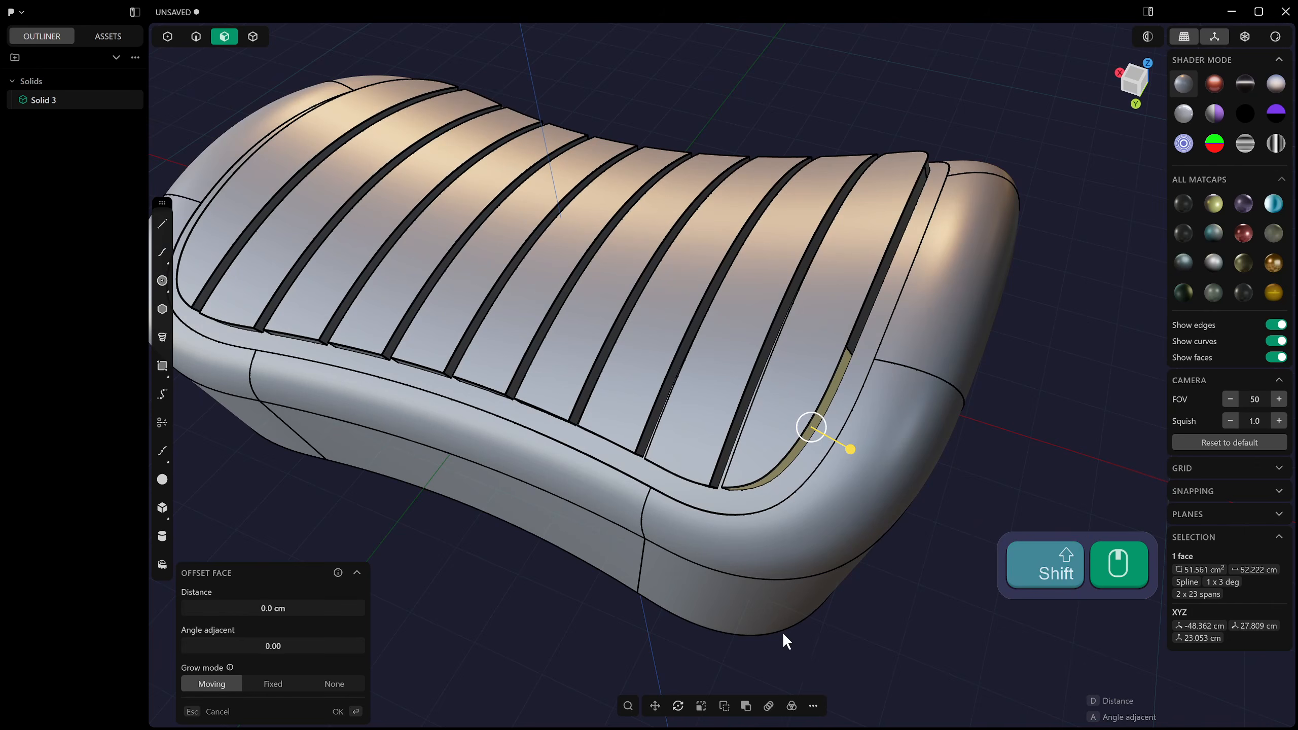
pyautogui.keyDown('shift'); pyautogui.moveTo(401, 306); pyautogui.dragTo(677, 422, button='middle'); pyautogui.keyUp('shift')
pyautogui.moveTo(332, 349); pyautogui.dragTo(552, 308, button='middle')
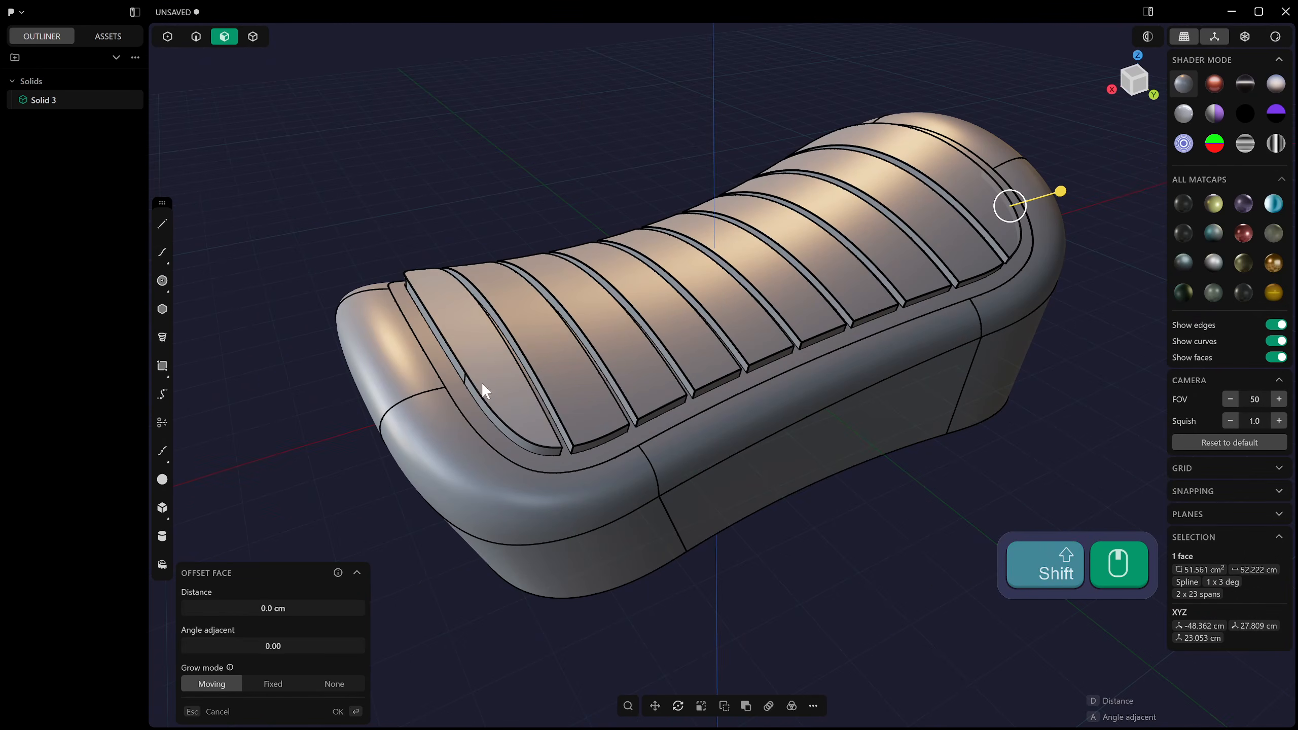
pyautogui.click(498, 419)
pyautogui.press('x')
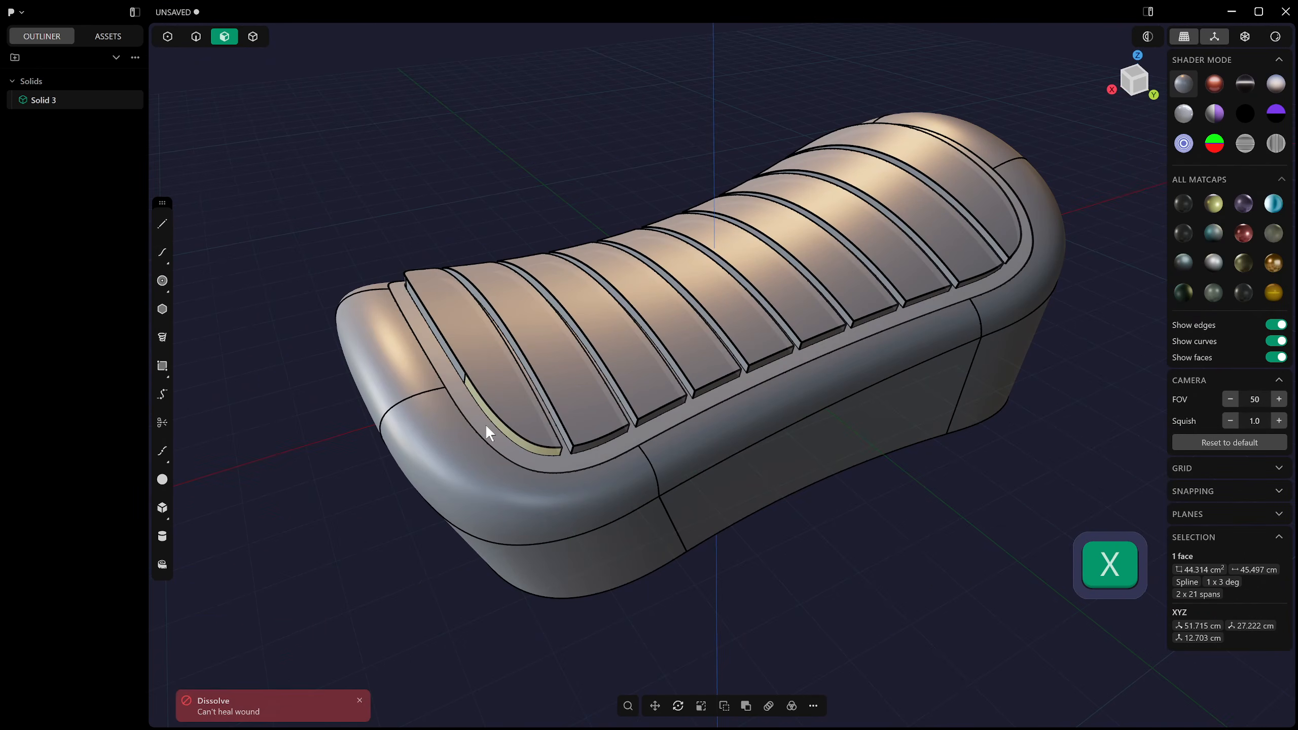
pyautogui.moveTo(485, 424); pyautogui.dragTo(501, 376, button='middle')
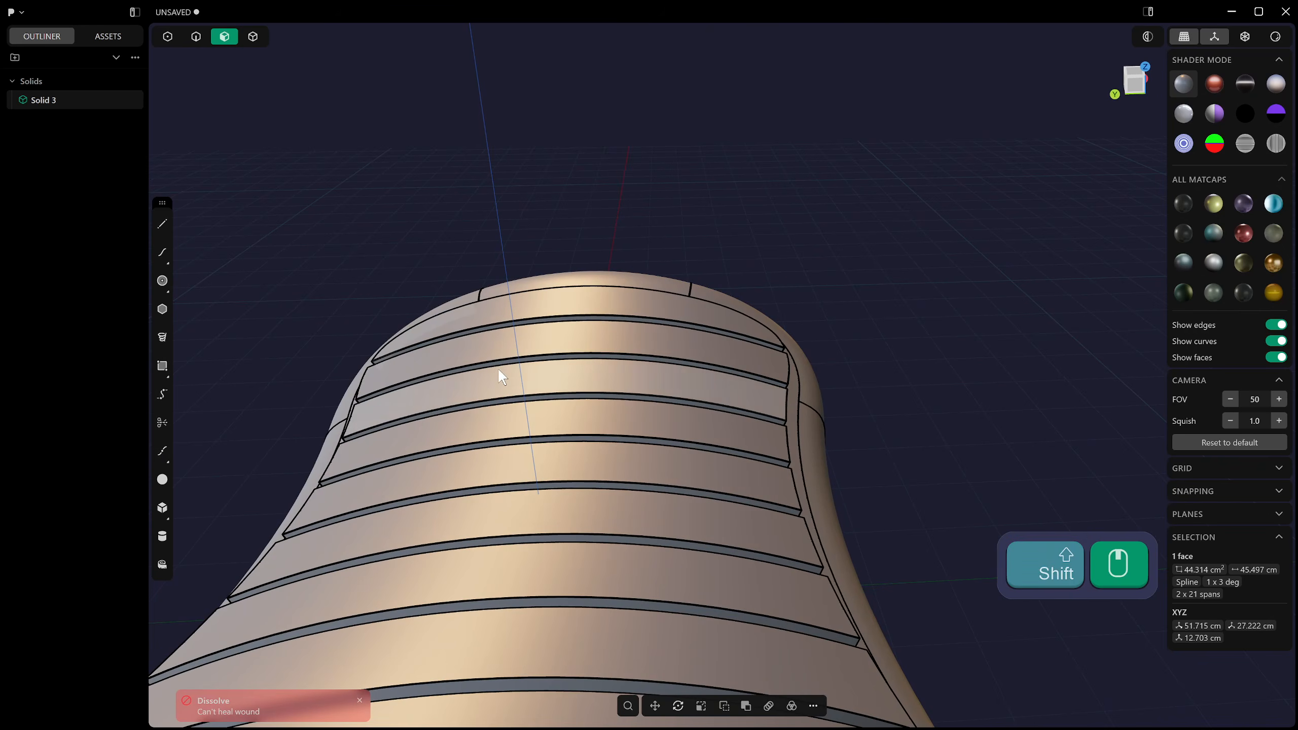
pyautogui.scroll(-5, 499, 369)
pyautogui.keyDown('shift'); pyautogui.moveTo(498, 327); pyautogui.dragTo(479, 212, button='middle'); pyautogui.keyUp('shift')
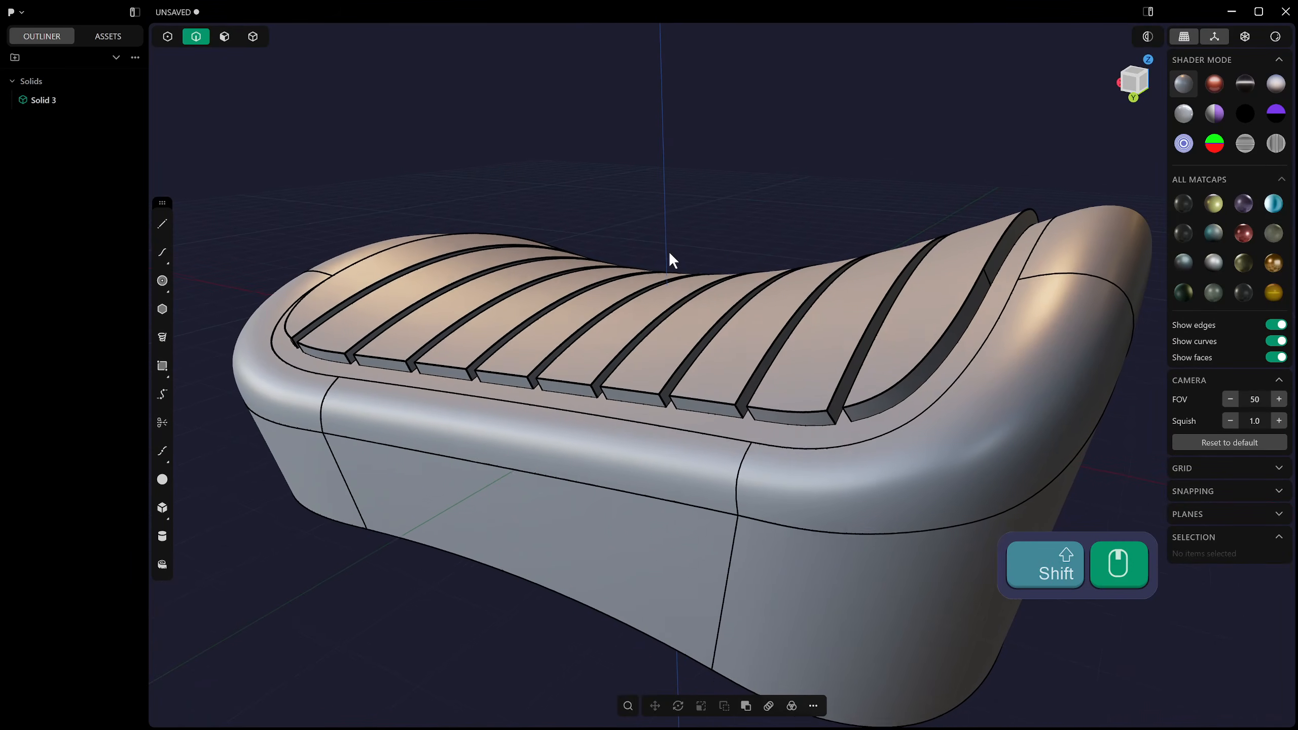
# Fillet the short corner edges of the second rib from the taller end by 3.127 cm.
pyautogui.moveTo(669, 251); pyautogui.dragTo(669, 402, button='middle')
pyautogui.scroll(1, 691, 347)
pyautogui.scroll(3, 758, 455)
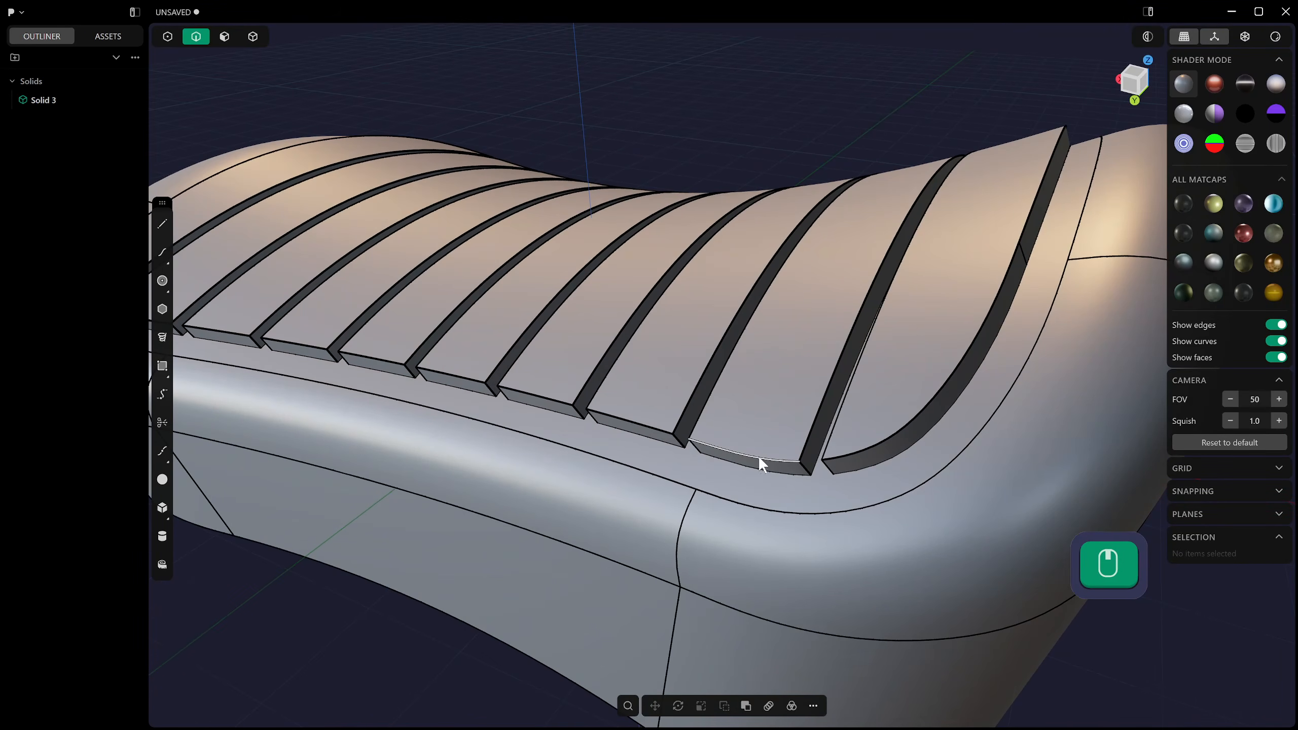
pyautogui.keyDown('ctrl'); pyautogui.keyDown('alt'); pyautogui.click(800, 465); pyautogui.keyUp('alt'); pyautogui.keyUp('ctrl')
pyautogui.press('f')
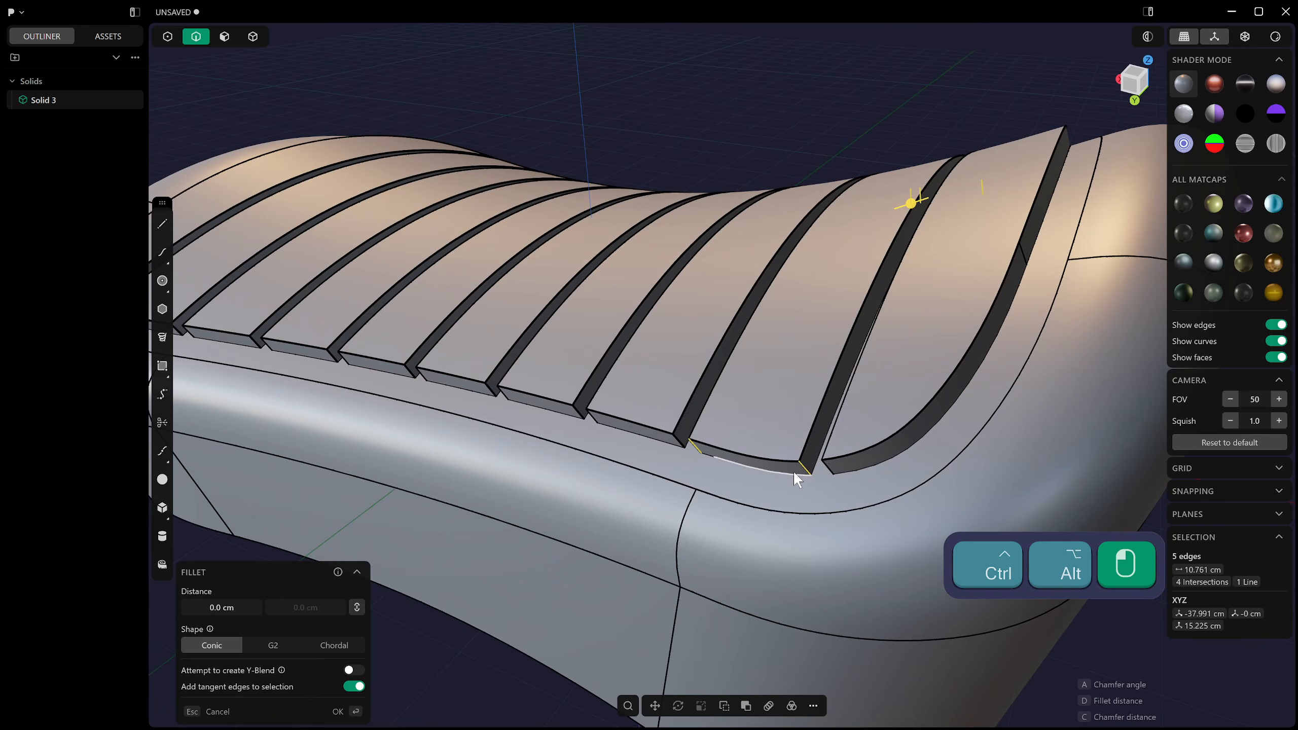
pyautogui.keyDown('ctrl'); pyautogui.keyDown('alt'); pyautogui.click(805, 469); pyautogui.keyUp('alt'); pyautogui.keyUp('ctrl')
pyautogui.scroll(-5, 801, 460)
pyautogui.keyDown('shift'); pyautogui.moveTo(776, 405); pyautogui.dragTo(774, 442, button='middle'); pyautogui.keyUp('shift')
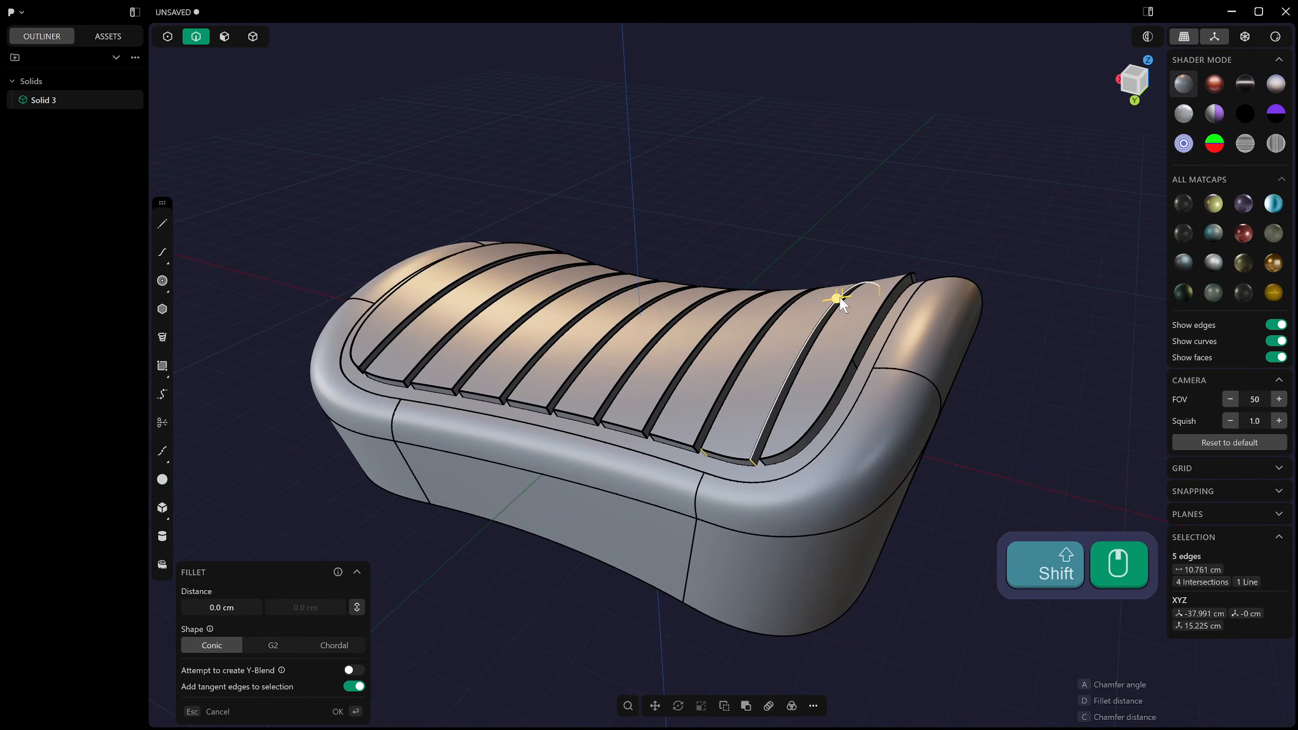
pyautogui.moveTo(839, 296); pyautogui.dragTo(829, 304)
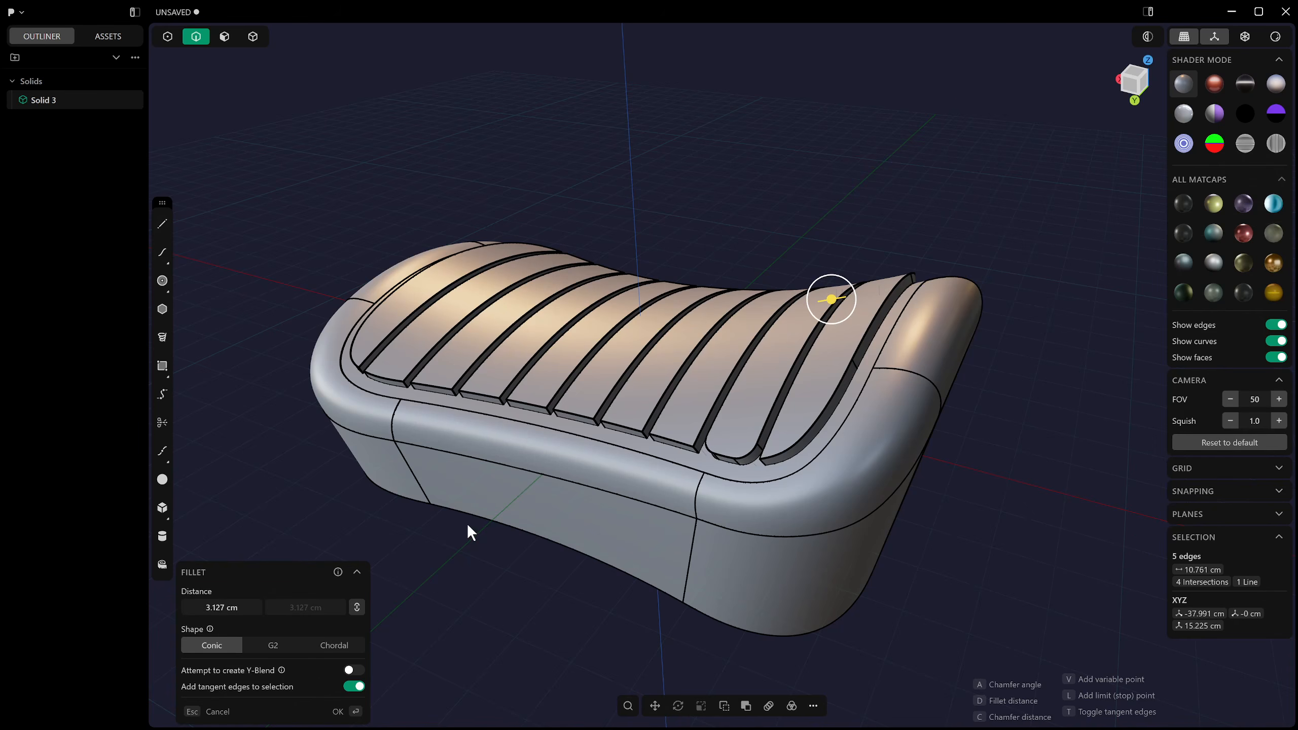
# Compare the G2 and Chordal shapes on the rib's corner fillet, and set the shape back to Conic.
pyautogui.click(273, 645)
pyautogui.keyDown('shift'); pyautogui.moveTo(568, 538); pyautogui.dragTo(258, 627, button='middle'); pyautogui.keyUp('shift')
pyautogui.click(333, 646)
pyautogui.keyDown('shift'); pyautogui.moveTo(603, 582); pyautogui.dragTo(336, 602, button='middle'); pyautogui.keyUp('shift')
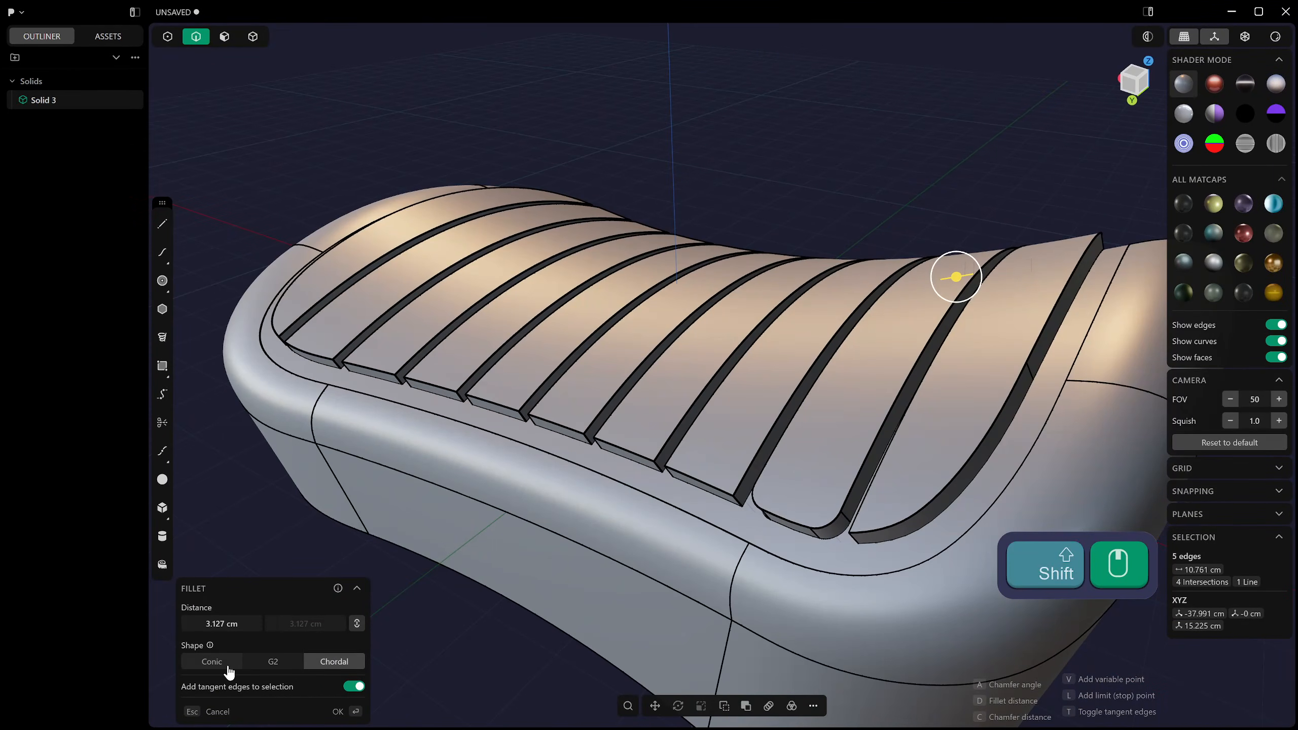
pyautogui.click(212, 662)
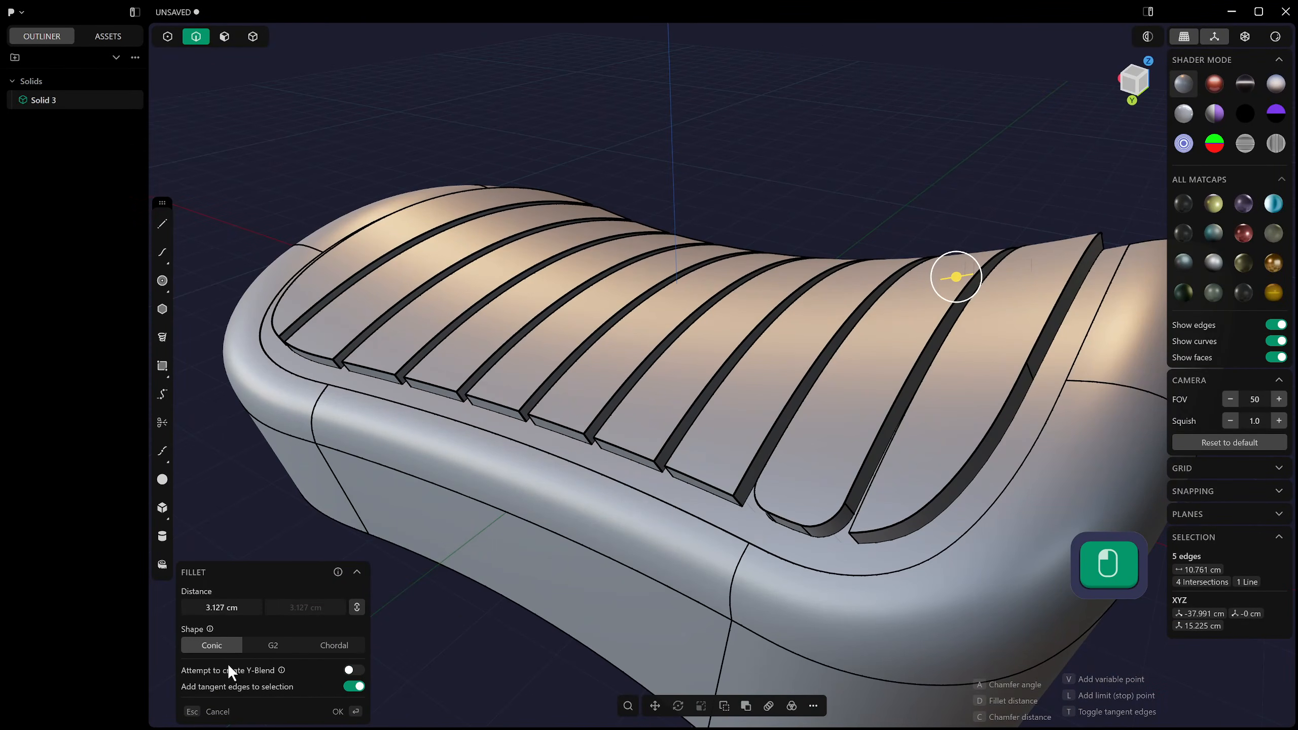
# Preview the G2 shape on the rib's corner fillet, and return the shape to Conic.
pyautogui.click(287, 644)
pyautogui.moveTo(702, 476); pyautogui.dragTo(726, 494, button='middle')
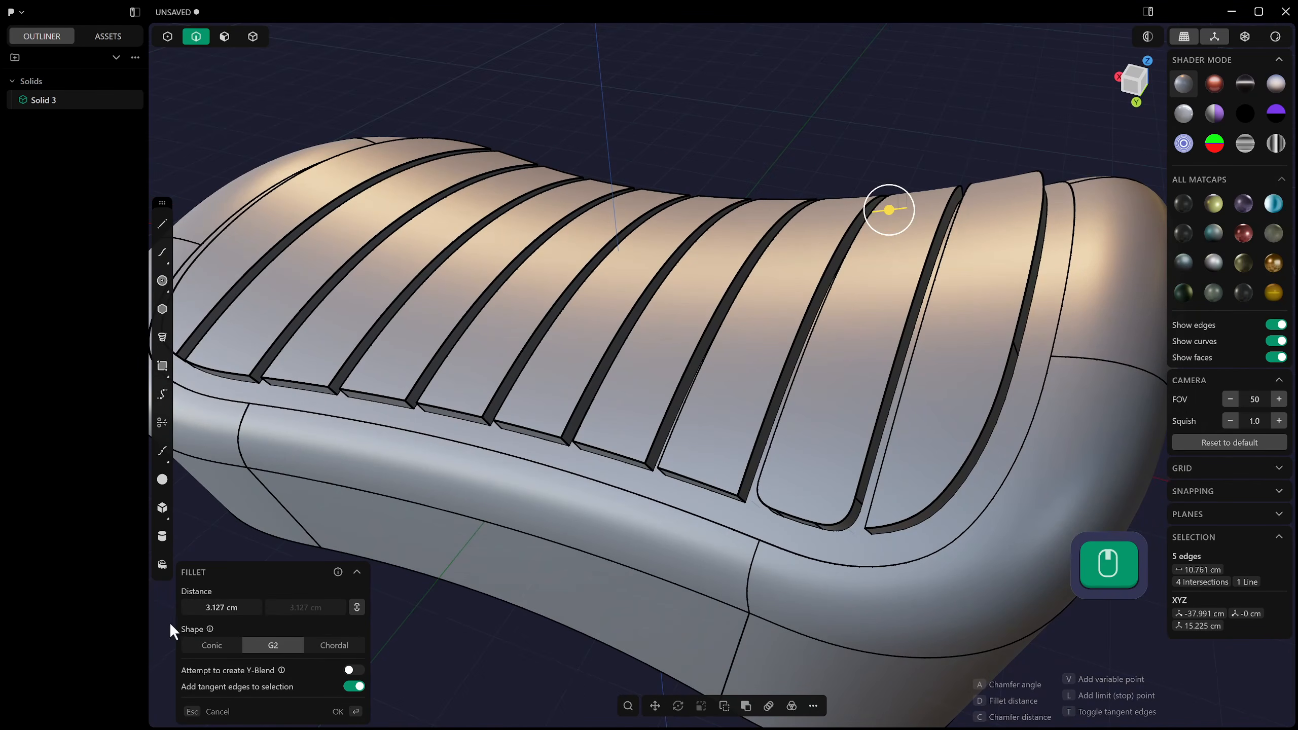
pyautogui.click(215, 649)
# Try extending the 3.127 cm fillet to the corner edges of the third, fourth and fifth ribs from the taller end.
pyautogui.scroll(-2, 756, 442)
pyautogui.keyDown('shift'); pyautogui.moveTo(755, 442); pyautogui.dragTo(728, 448, button='middle'); pyautogui.keyUp('shift')
pyautogui.scroll(2, 755, 389)
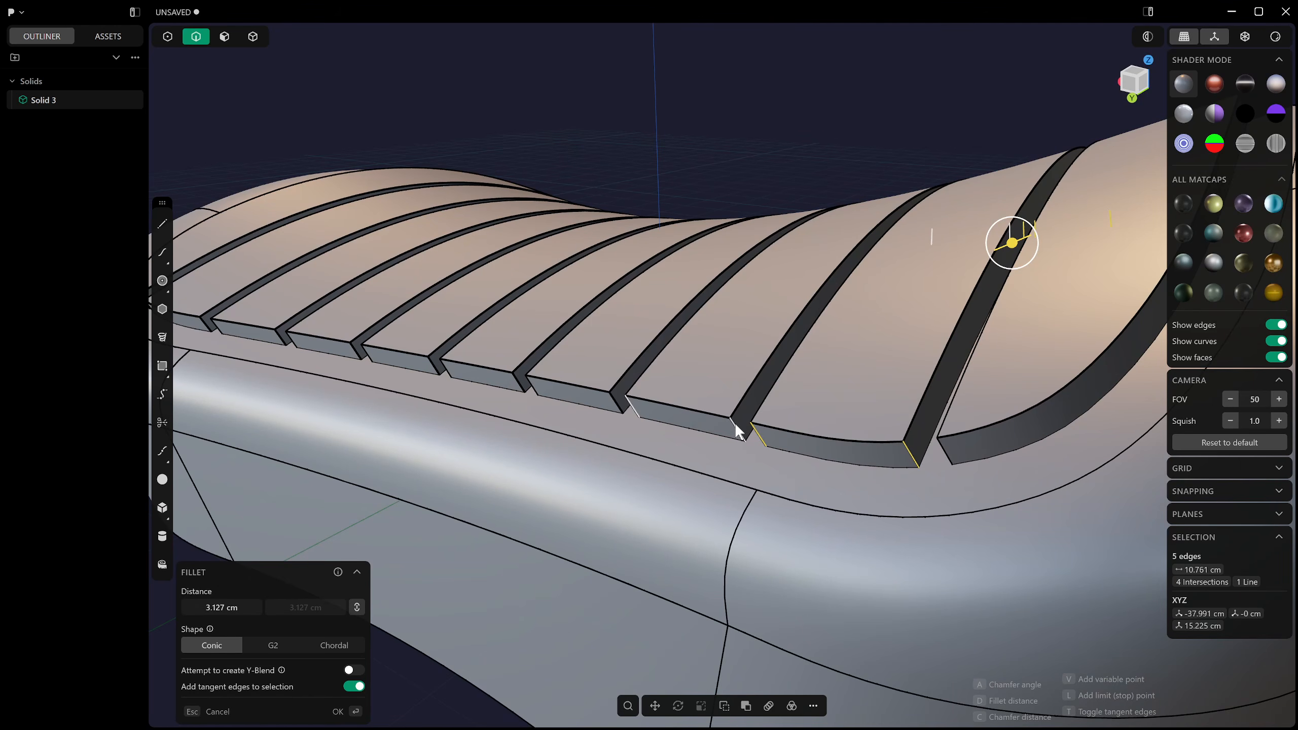
pyautogui.keyDown('ctrl'); pyautogui.keyDown('alt'); pyautogui.keyDown('shift'); pyautogui.click(734, 423); pyautogui.keyUp('shift'); pyautogui.keyUp('alt'); pyautogui.keyUp('ctrl')
pyautogui.moveTo(732, 427); pyautogui.dragTo(787, 460, button='middle')
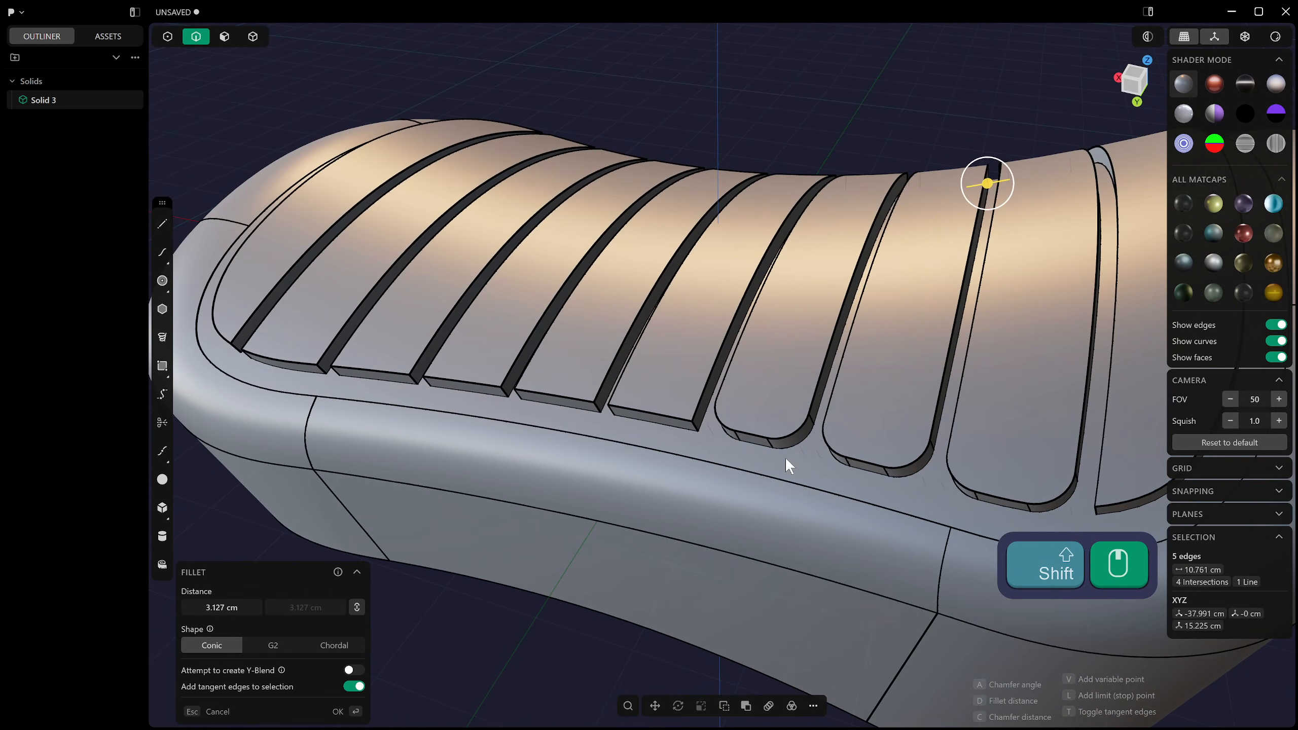
pyautogui.keyDown('shift'); pyautogui.moveTo(689, 427); pyautogui.dragTo(700, 390, button='middle'); pyautogui.keyUp('shift')
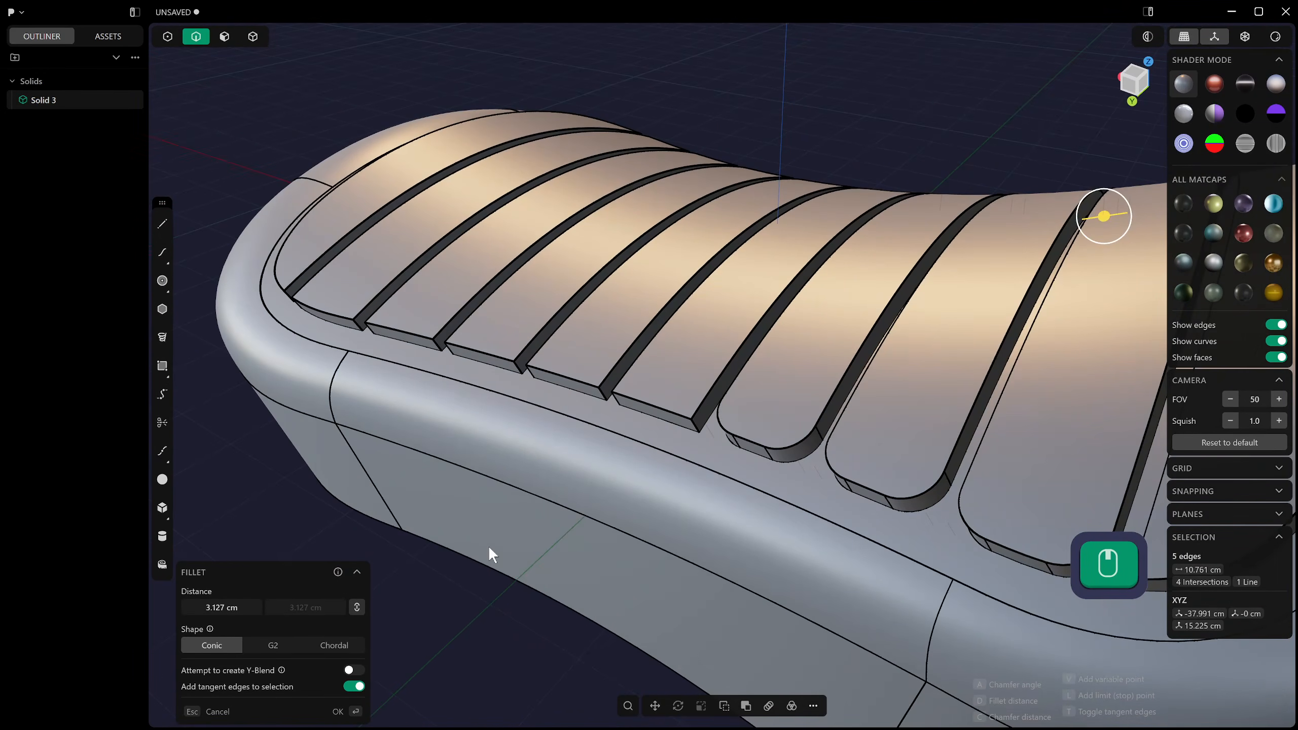
pyautogui.scroll(-3, 489, 546)
pyautogui.scroll(4, 705, 421)
pyautogui.click(692, 426)
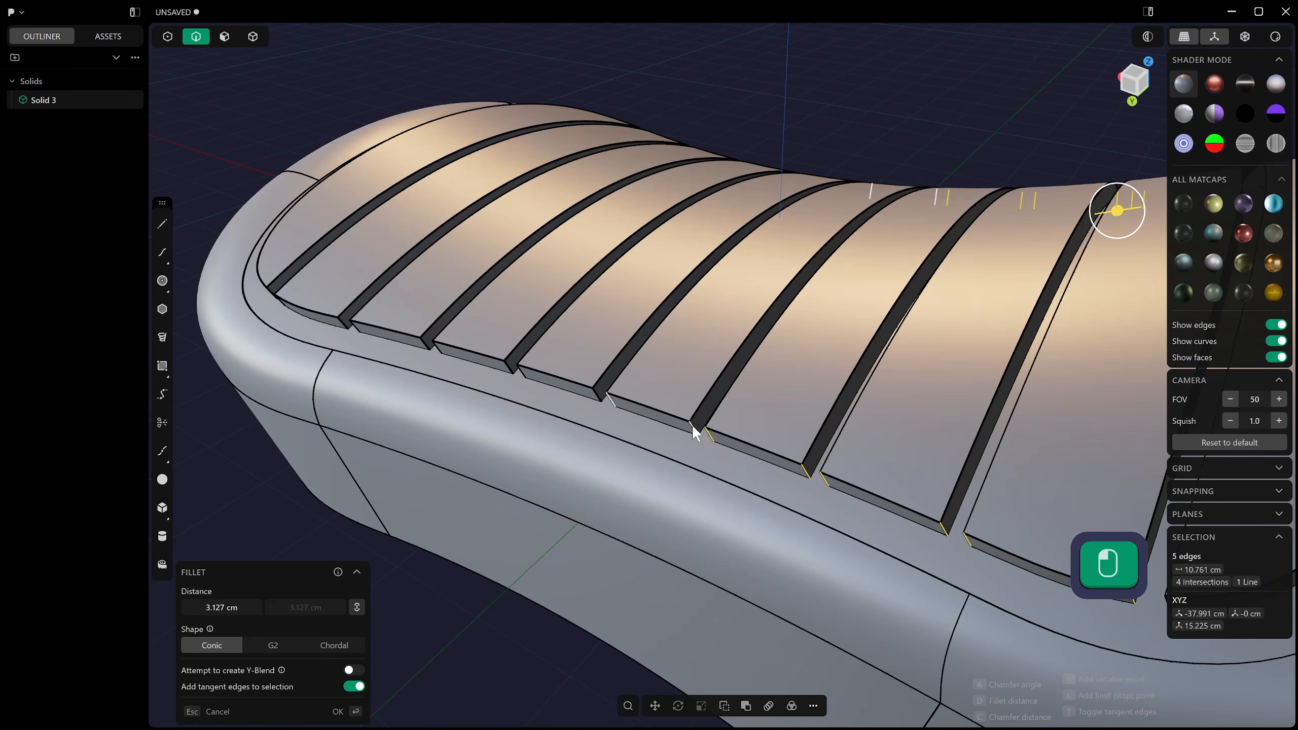
pyautogui.scroll(-4, 693, 425)
pyautogui.moveTo(693, 425); pyautogui.dragTo(708, 466, button='middle')
pyautogui.scroll(3, 579, 434)
pyautogui.scroll(-3, 518, 556)
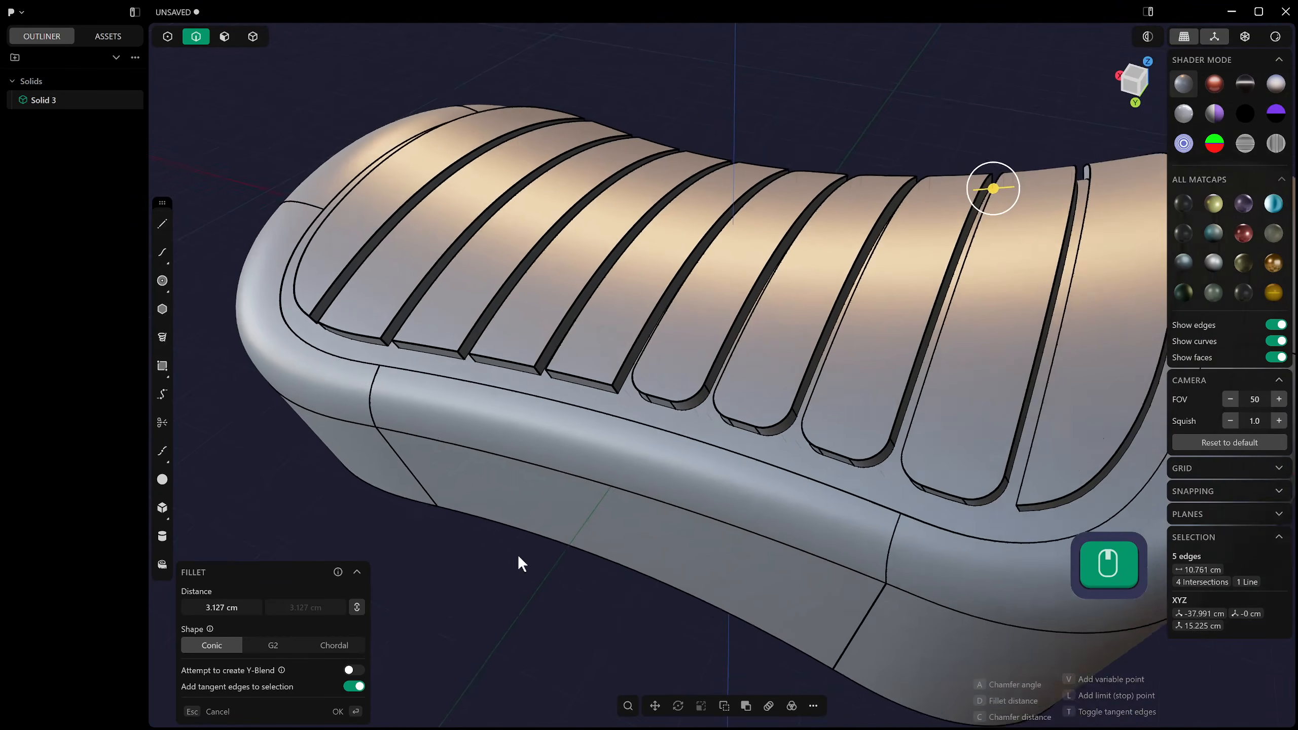
# Try adding the corner edges of the sixth rib from the taller end to the fillet, and cancel the whole fillet.
pyautogui.scroll(-3, 513, 607)
pyautogui.scroll(5, 559, 458)
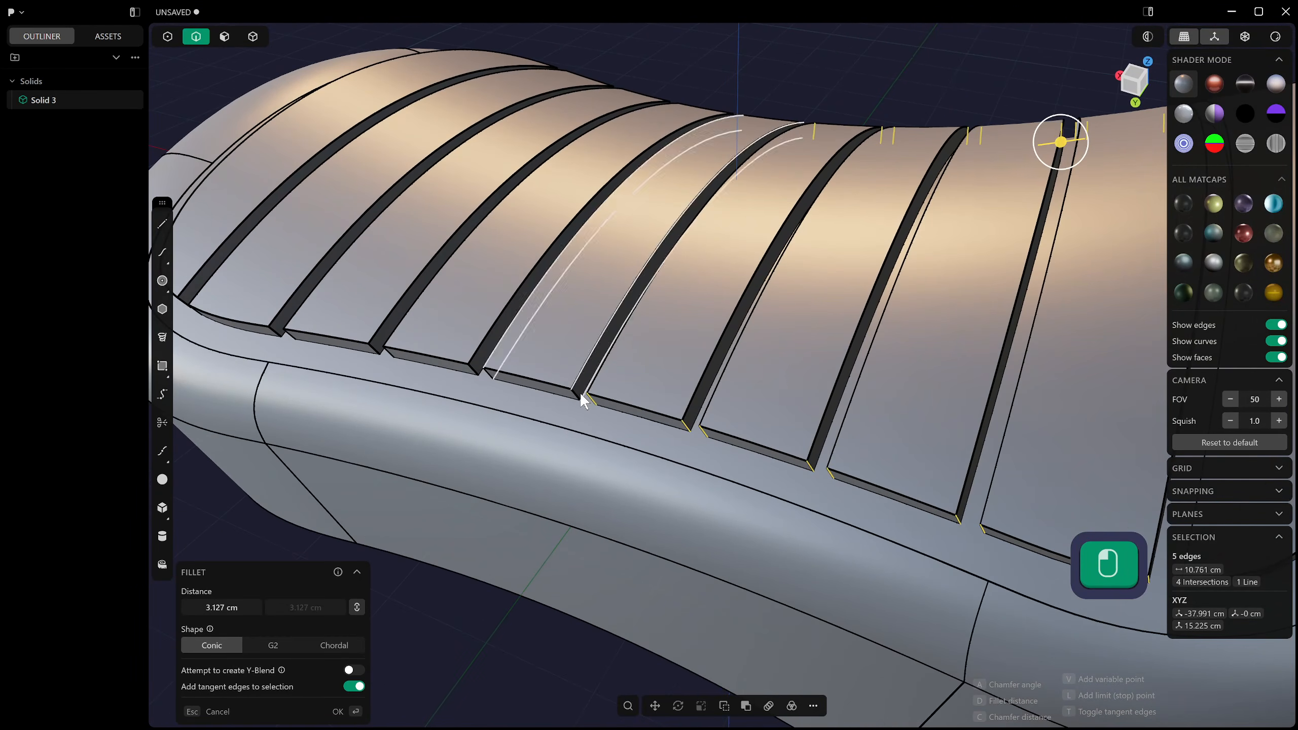
pyautogui.keyDown('shift'); pyautogui.moveTo(535, 385); pyautogui.dragTo(745, 520, button='middle'); pyautogui.keyUp('shift')
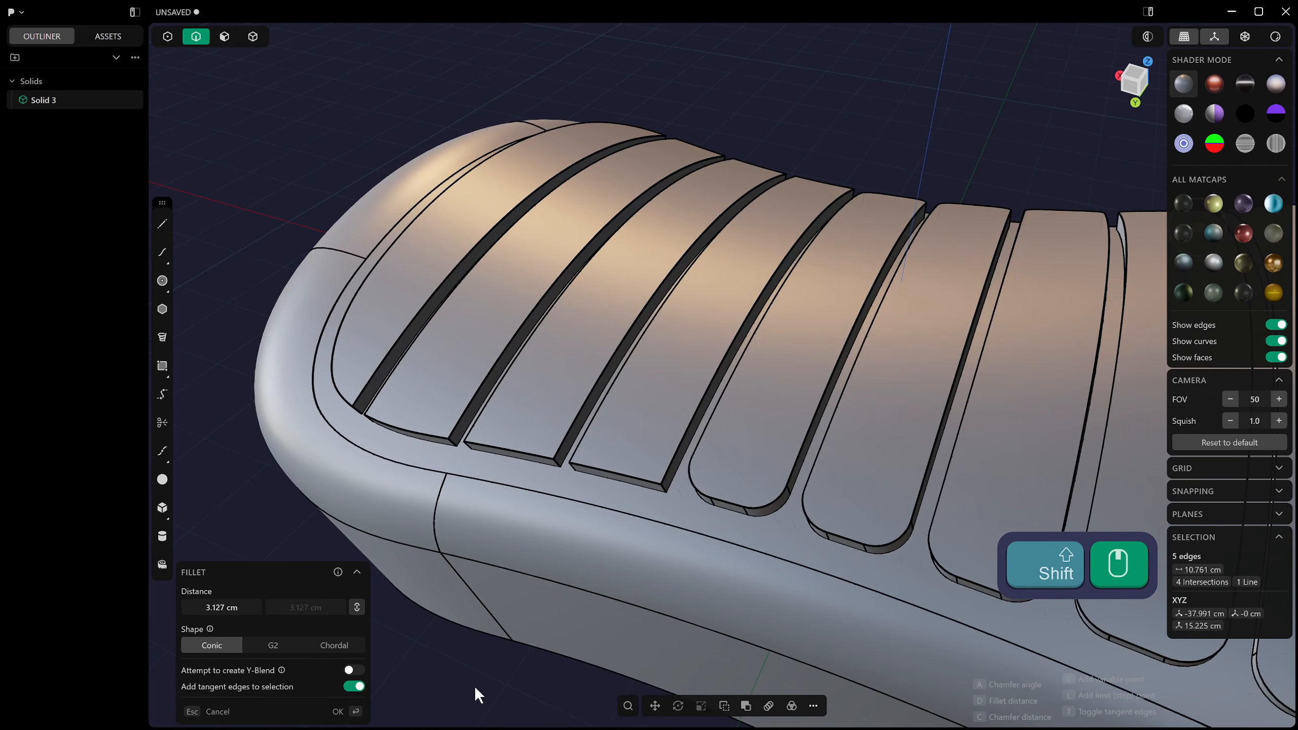
pyautogui.moveTo(474, 685); pyautogui.dragTo(524, 650, button='middle')
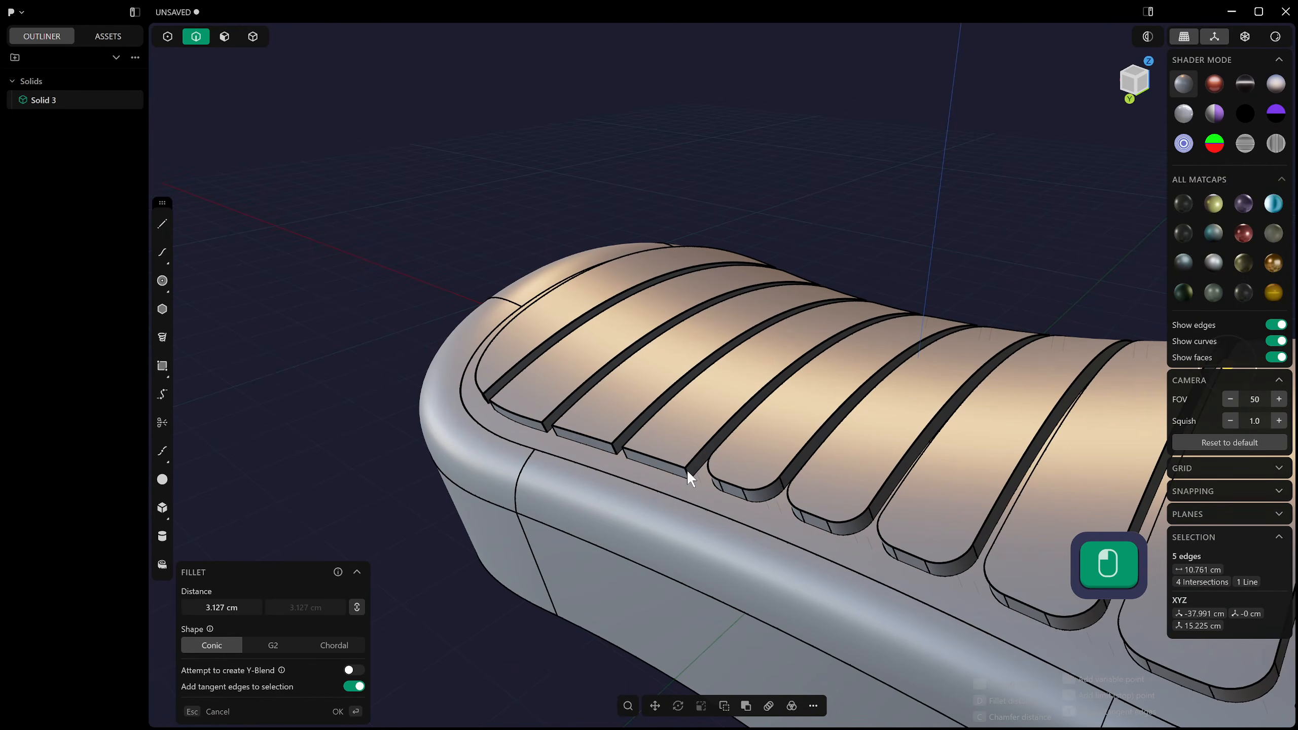
pyautogui.moveTo(690, 478); pyautogui.dragTo(738, 477, button='middle')
pyautogui.press('Escape')
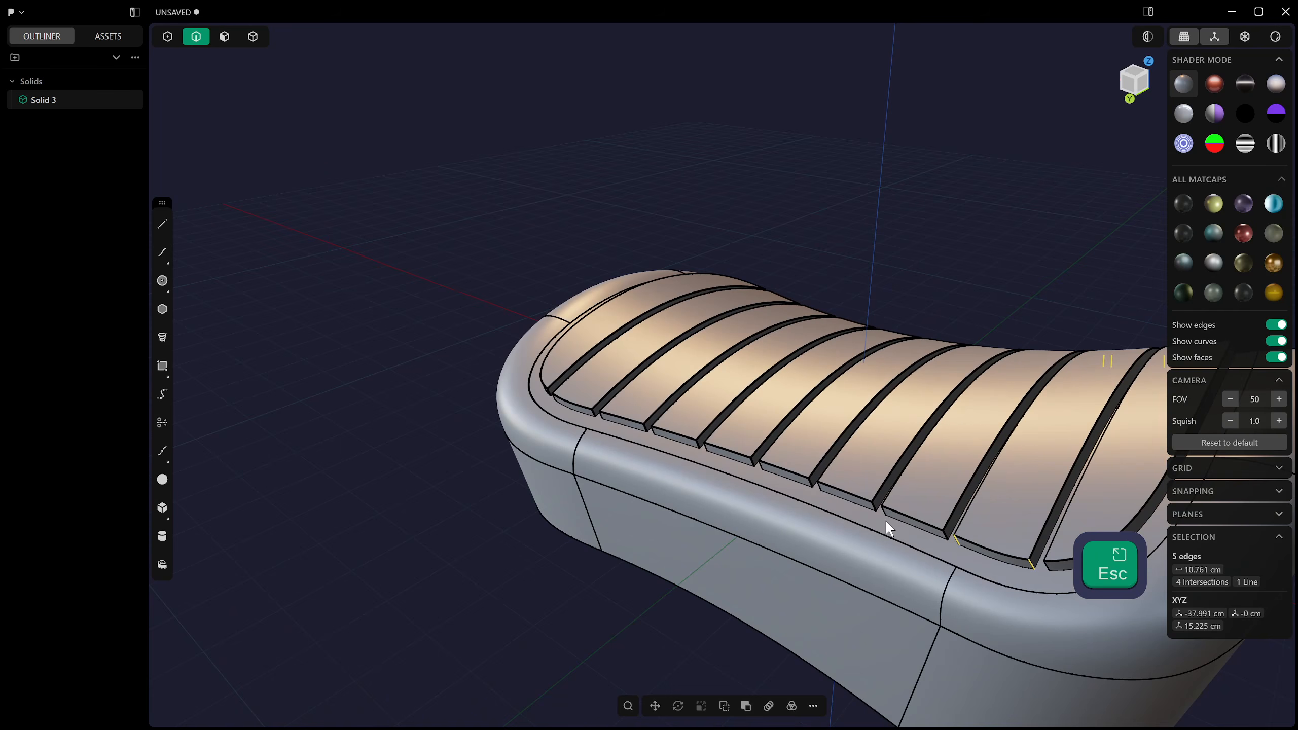
# Start a new fillet and add the short corner edges of the inner ribs one after another, from the taller end towards the lower end.
pyautogui.keyDown('ctrl'); pyautogui.keyDown('alt'); pyautogui.keyDown('shift'); pyautogui.click(942, 534); pyautogui.keyUp('shift'); pyautogui.keyUp('alt'); pyautogui.keyUp('ctrl')
pyautogui.press('b')
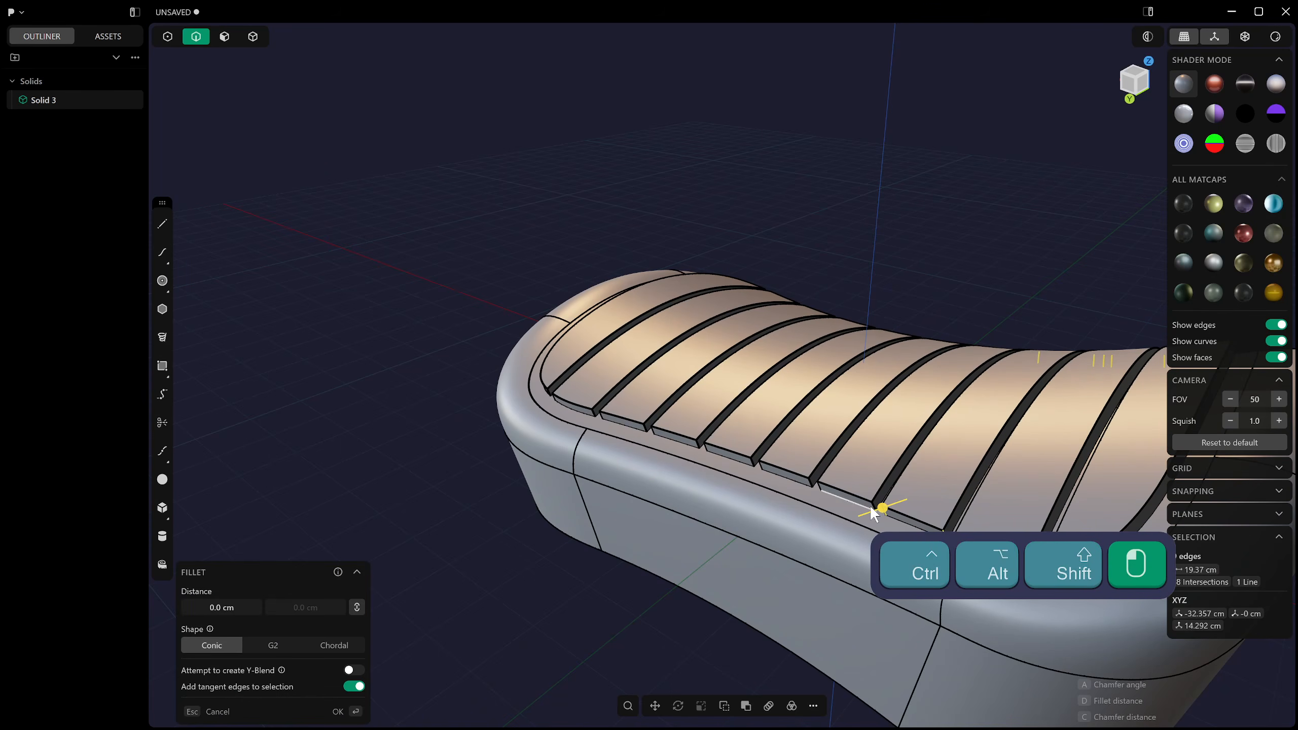
pyautogui.scroll(-2, 870, 504)
pyautogui.moveTo(838, 457); pyautogui.dragTo(817, 434, button='middle')
pyautogui.keyDown('shift'); pyautogui.moveTo(817, 434); pyautogui.dragTo(799, 424, button='middle'); pyautogui.keyUp('shift')
pyautogui.scroll(3, 813, 438)
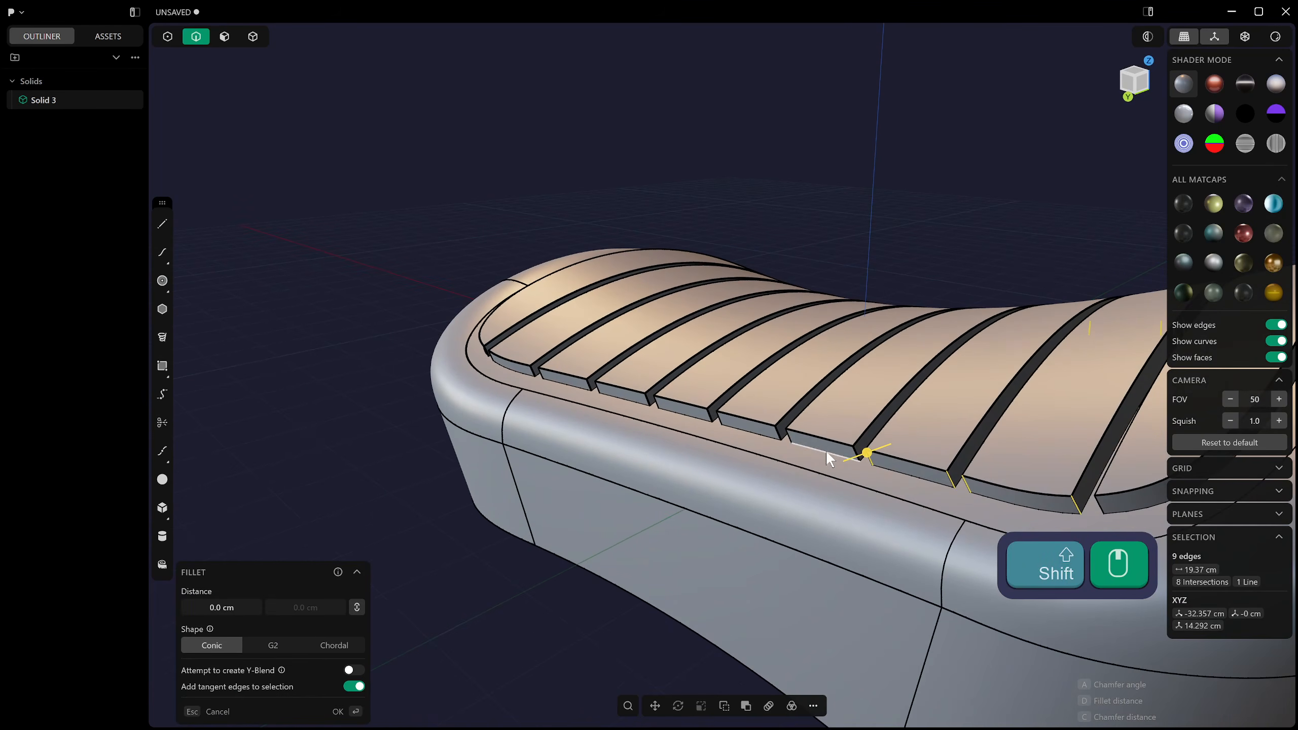
pyautogui.keyDown('ctrl'); pyautogui.keyDown('alt'); pyautogui.keyDown('shift'); pyautogui.click(853, 450); pyautogui.keyUp('shift'); pyautogui.keyUp('alt'); pyautogui.keyUp('ctrl')
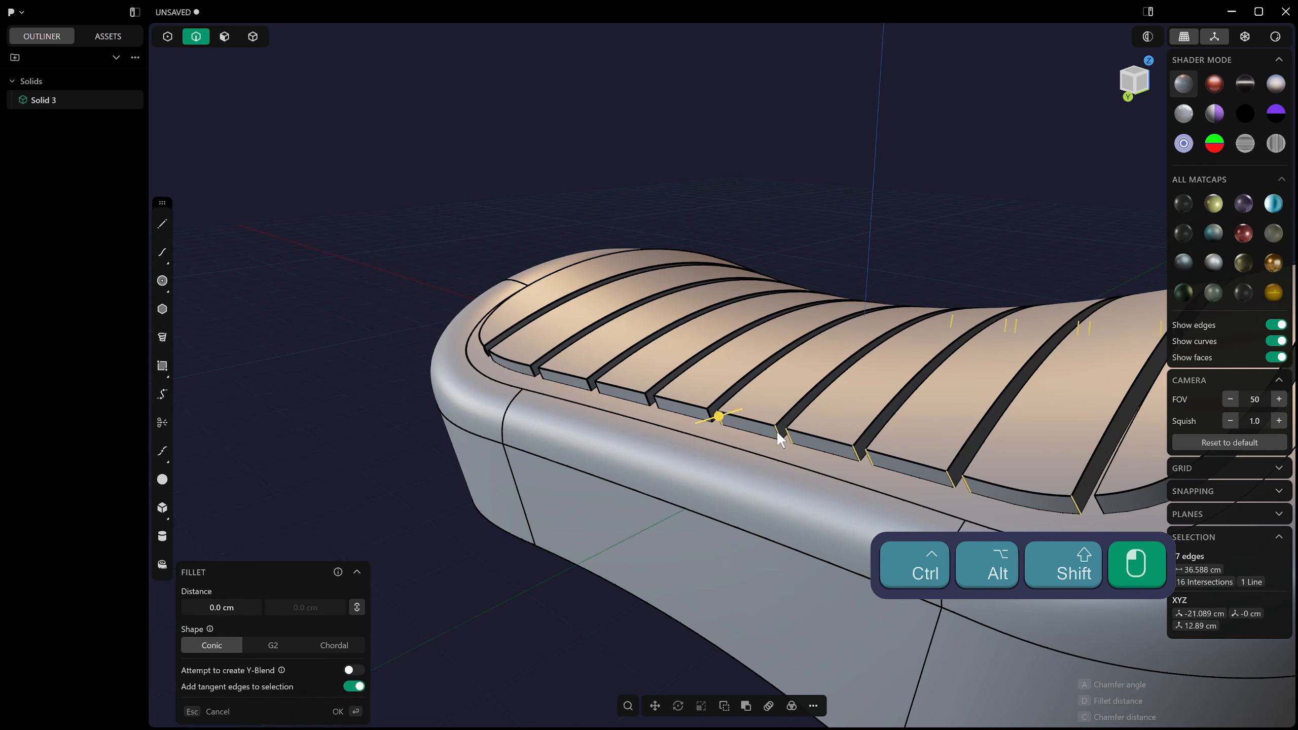
pyautogui.scroll(2, 766, 399)
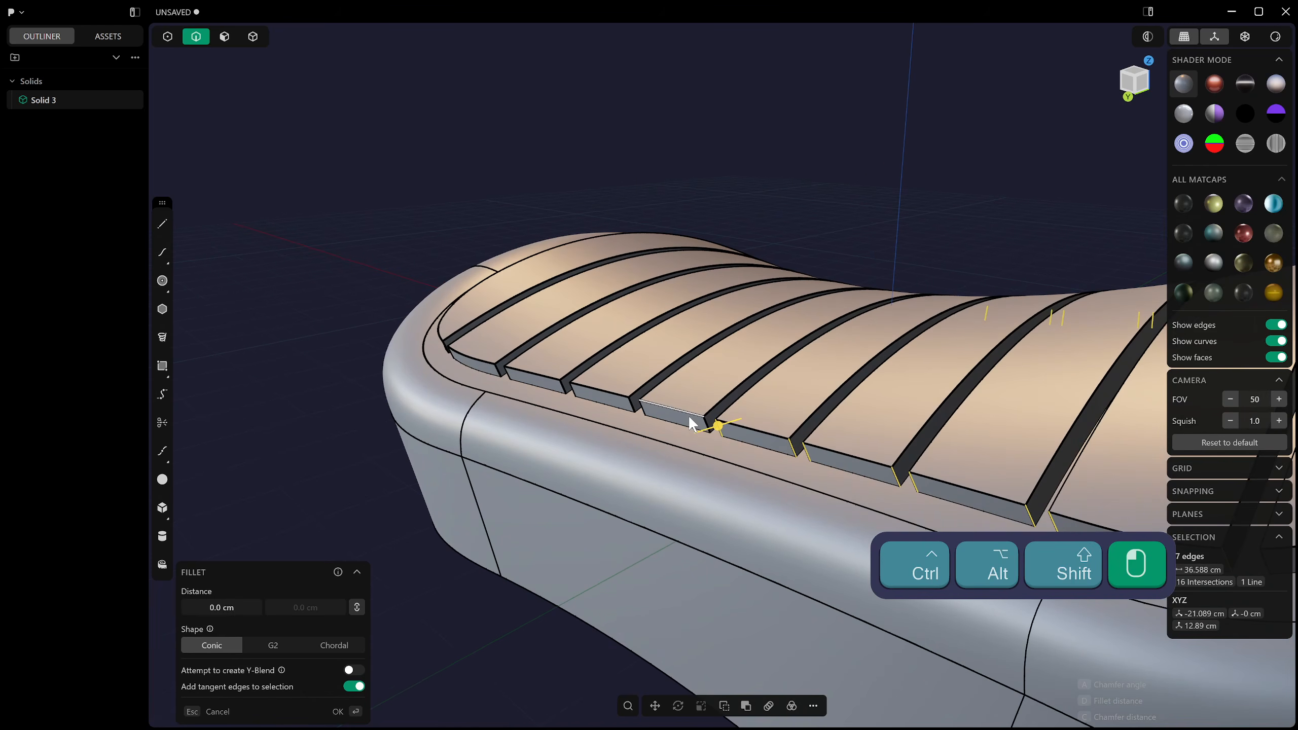
pyautogui.keyDown('ctrl'); pyautogui.keyDown('alt'); pyautogui.keyDown('shift'); pyautogui.click(703, 422); pyautogui.keyUp('shift'); pyautogui.keyUp('alt'); pyautogui.keyUp('ctrl')
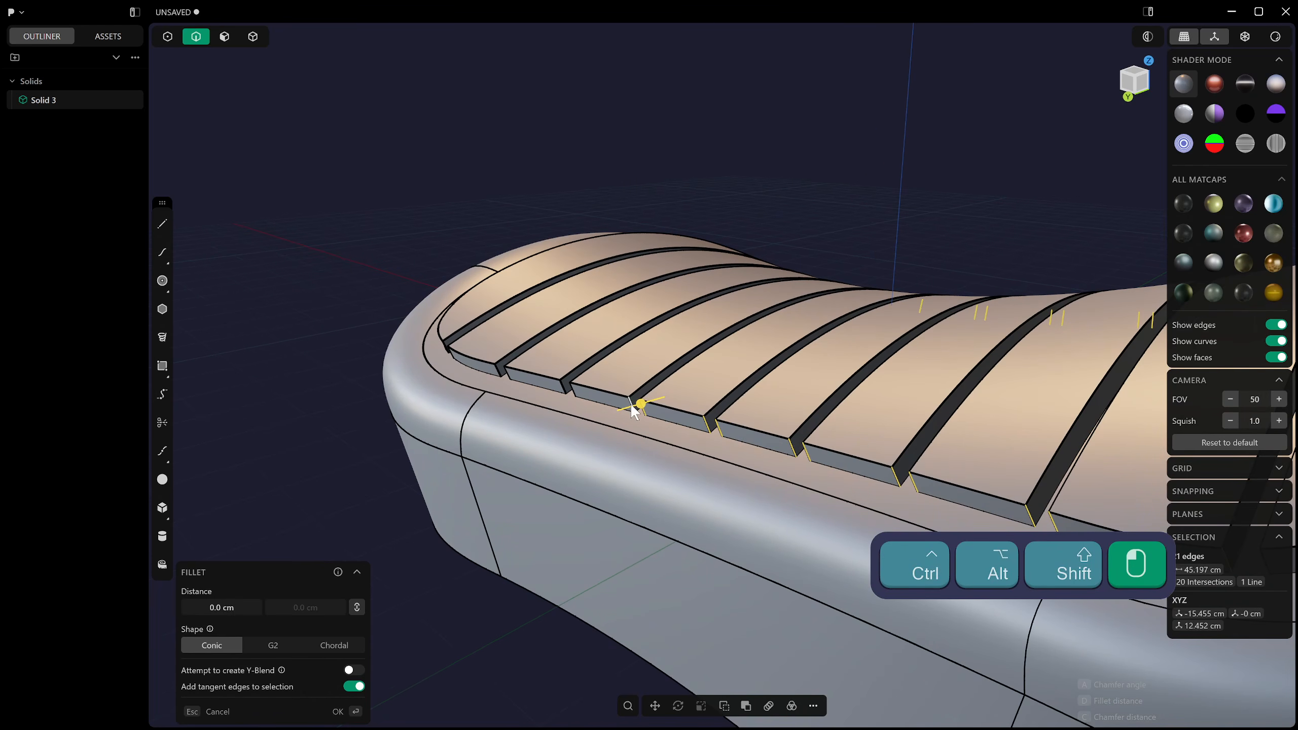
pyautogui.keyDown('ctrl'); pyautogui.keyDown('alt'); pyautogui.keyDown('shift'); pyautogui.click(559, 390); pyautogui.keyUp('shift'); pyautogui.keyUp('alt'); pyautogui.keyUp('ctrl')
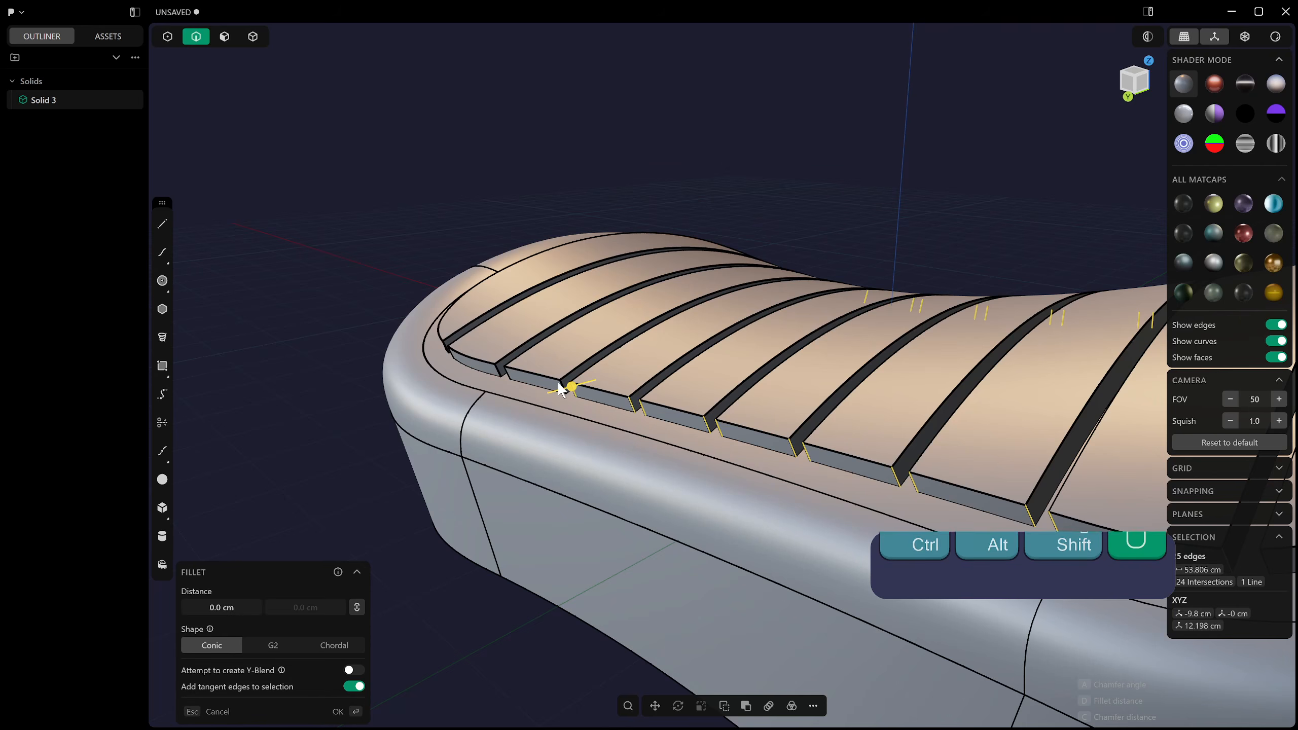
# Try a 2.096 cm fillet including the edges of the ribs nearest the lower end, and undo the last edge additions.
pyautogui.keyDown('ctrl'); pyautogui.keyDown('alt'); pyautogui.keyDown('shift'); pyautogui.click(498, 372); pyautogui.keyUp('shift'); pyautogui.keyUp('alt'); pyautogui.keyUp('ctrl')
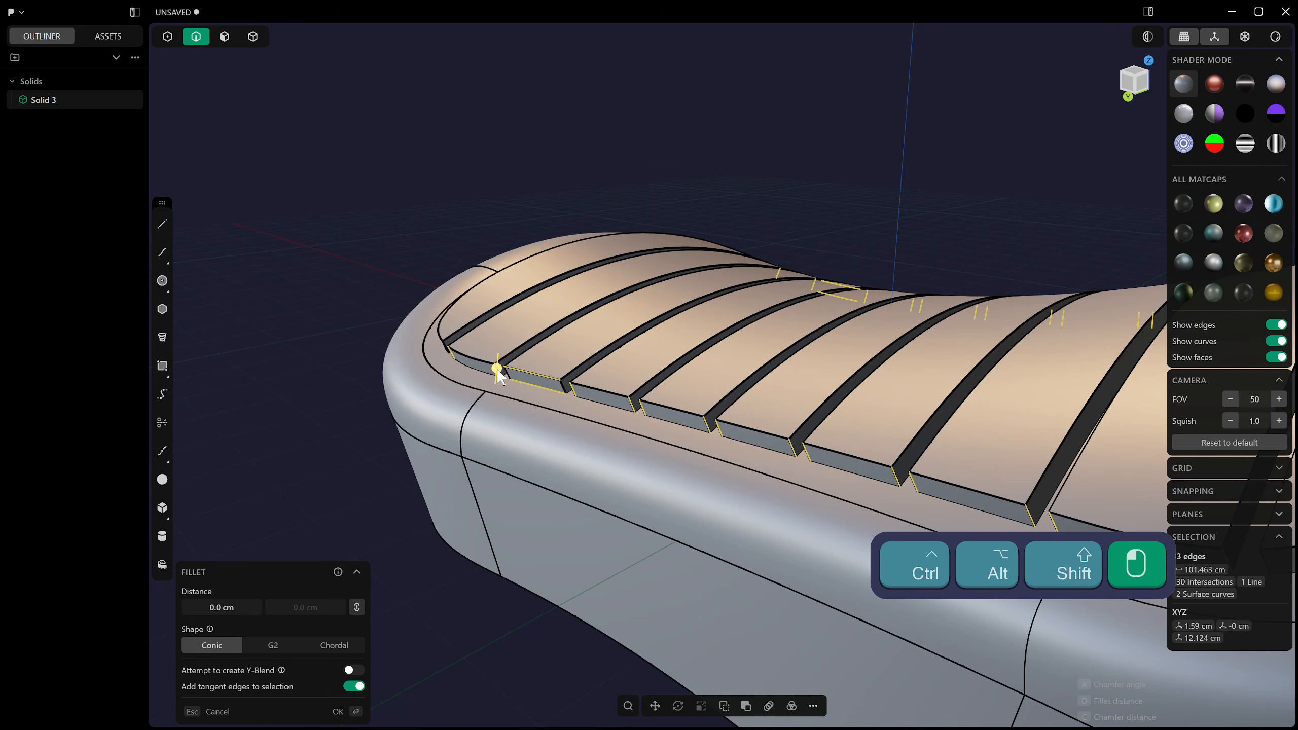
pyautogui.moveTo(496, 375); pyautogui.dragTo(495, 377)
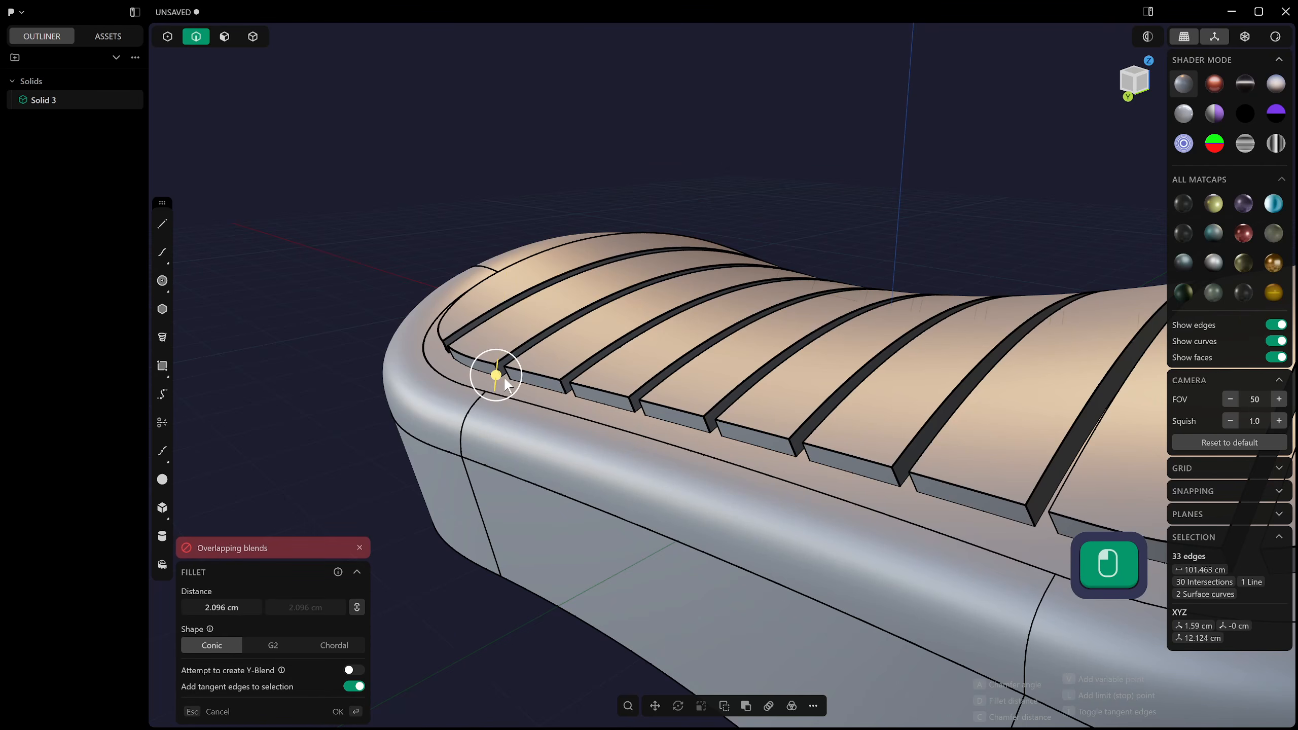
pyautogui.scroll(-4, 502, 377)
pyautogui.press('Escape')
pyautogui.moveTo(541, 394); pyautogui.dragTo(599, 479, button='middle')
pyautogui.scroll(3, 592, 399)
pyautogui.hotkey('ctrl', 'z')
pyautogui.moveTo(588, 371); pyautogui.dragTo(600, 327, button='middle')
pyautogui.hotkey('ctrl', 'z')
pyautogui.scroll(3, 604, 399)
pyautogui.scroll(3, 567, 361)
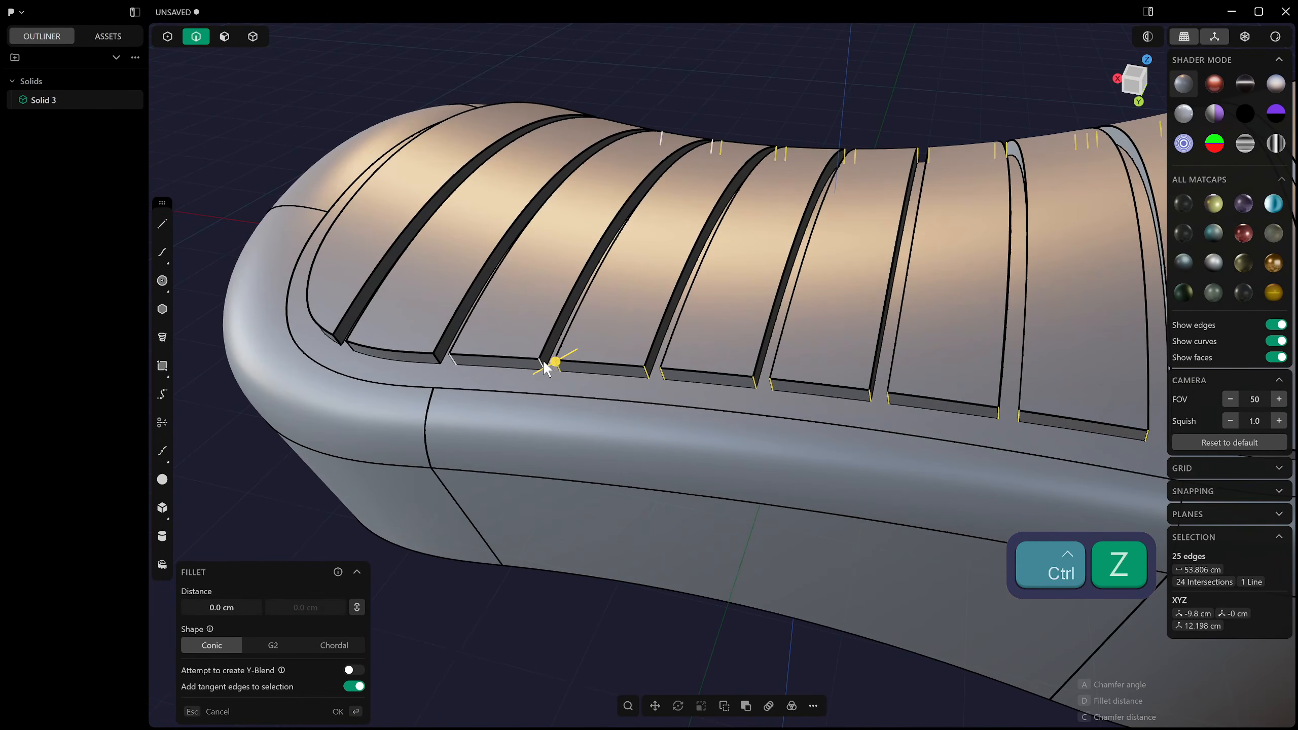
# Add the remaining inner rib corner edges near the lower end and fillet all eight inner ribs' corners by 3.522 cm with the G2 shape.
pyautogui.keyDown('ctrl'); pyautogui.keyDown('alt'); pyautogui.keyDown('shift'); pyautogui.click(442, 360); pyautogui.keyUp('shift'); pyautogui.keyUp('alt'); pyautogui.keyUp('ctrl')
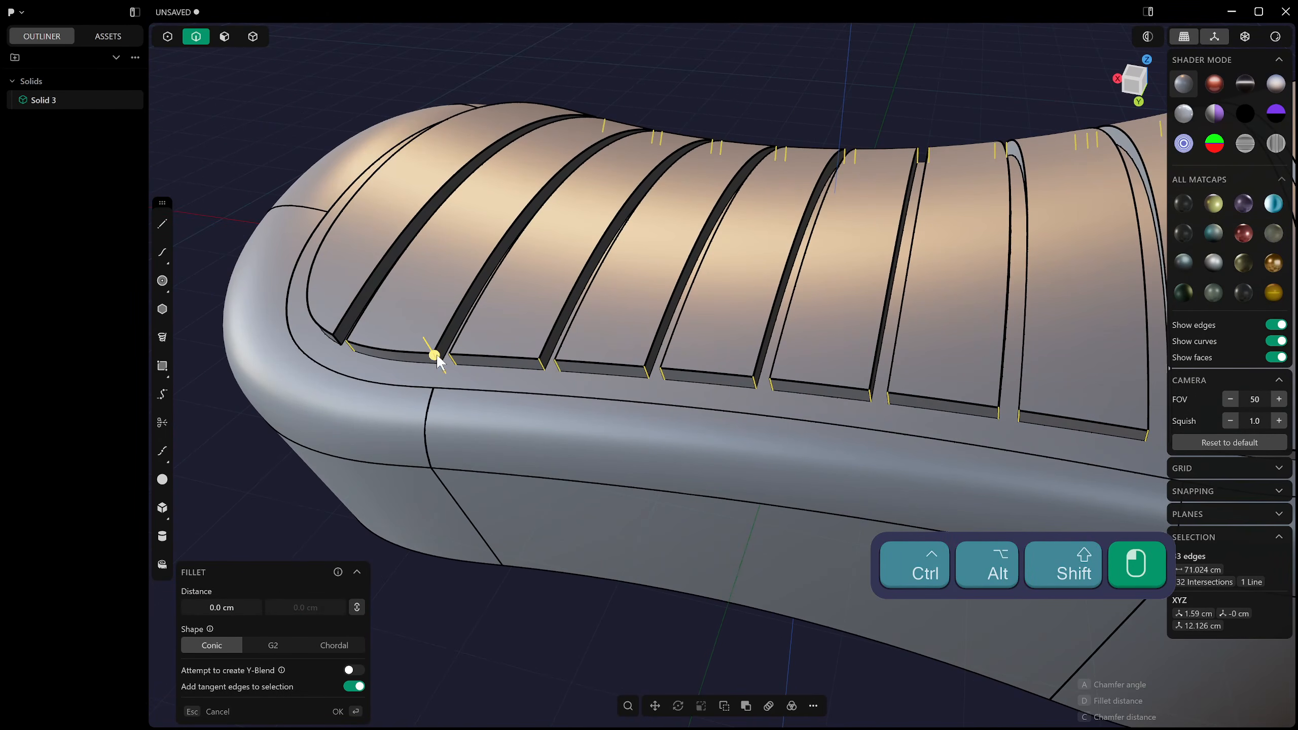
pyautogui.moveTo(439, 362); pyautogui.dragTo(452, 376)
pyautogui.moveTo(543, 408); pyautogui.dragTo(492, 371, button='middle')
pyautogui.moveTo(467, 348); pyautogui.dragTo(464, 349)
pyautogui.click(272, 645)
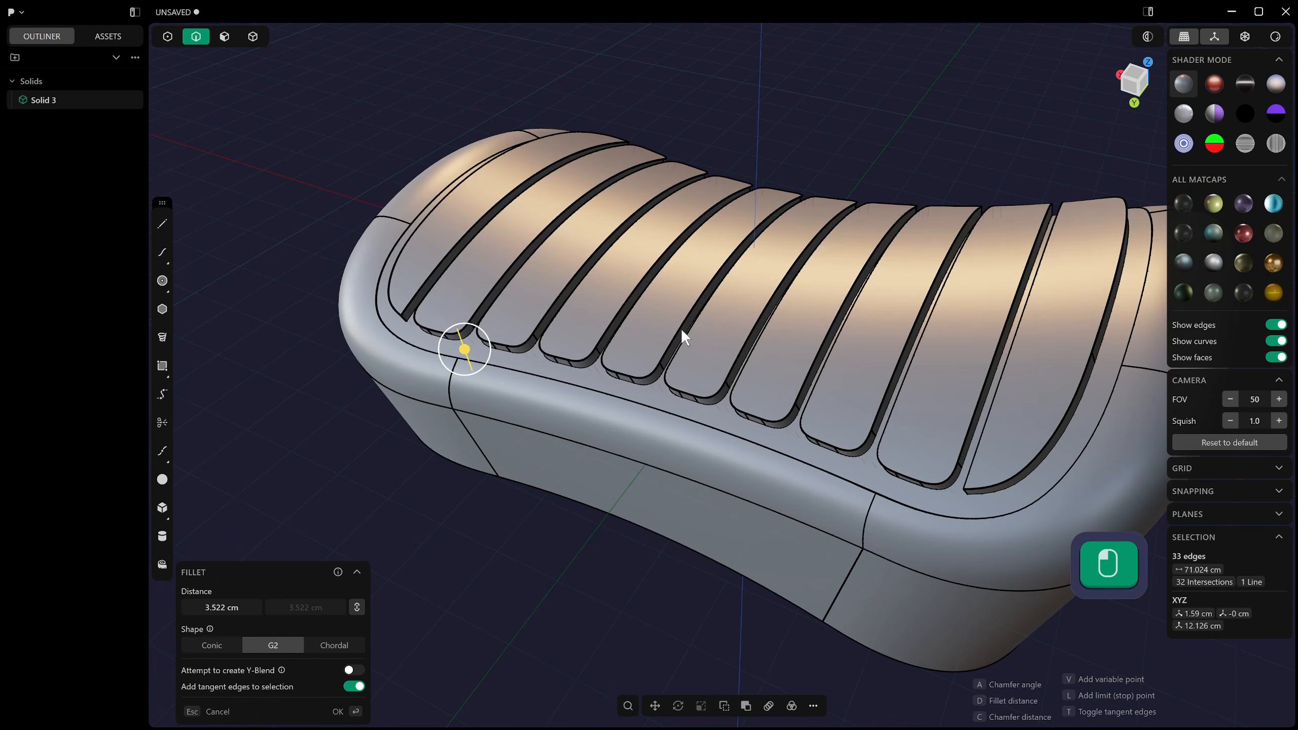
pyautogui.keyDown('shift'); pyautogui.moveTo(817, 349); pyautogui.dragTo(724, 366, button='middle'); pyautogui.keyUp('shift')
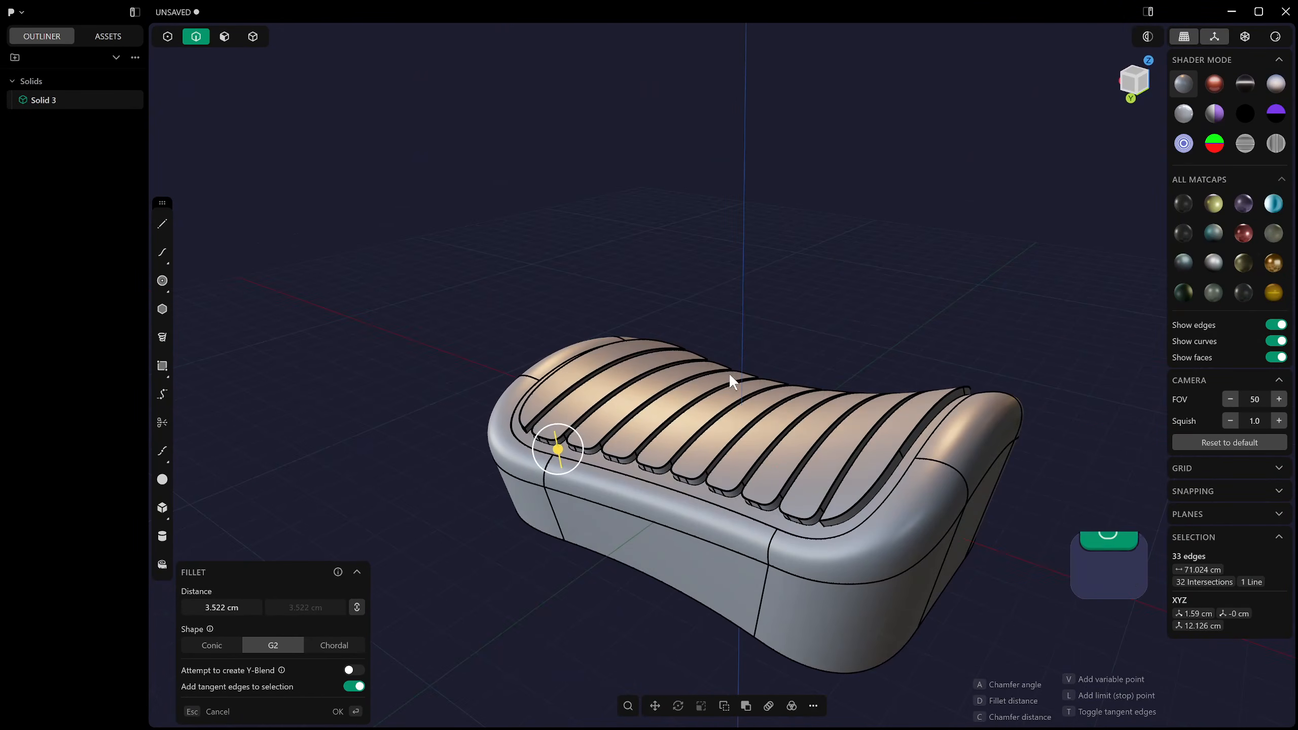
pyautogui.rightClick(728, 372)
# Select the two short corner edges of the end rib at the pad's taller end.
pyautogui.scroll(4, 784, 530)
pyautogui.keyDown('shift'); pyautogui.moveTo(783, 530); pyautogui.dragTo(936, 413, button='middle'); pyautogui.keyUp('shift')
pyautogui.moveTo(861, 444); pyautogui.dragTo(663, 290, button='middle')
pyautogui.click(846, 459)
pyautogui.press('f')
pyautogui.keyDown('shift'); pyautogui.click(660, 291); pyautogui.keyUp('shift')
# Try a 1.997 cm Conic fillet on the taller end rib's two corner edges, and cancel it.
pyautogui.moveTo(660, 290); pyautogui.dragTo(695, 337)
pyautogui.keyDown('shift'); pyautogui.moveTo(701, 334); pyautogui.dragTo(680, 315, button='middle'); pyautogui.keyUp('shift')
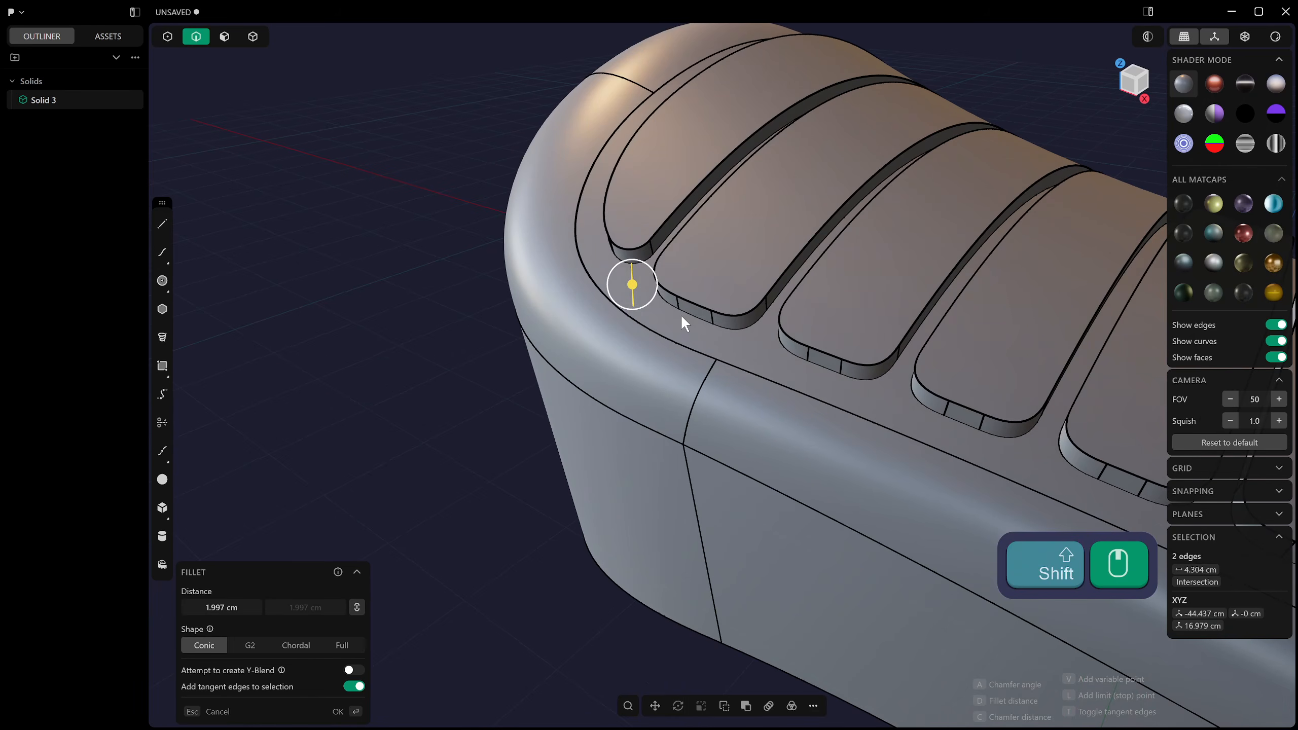
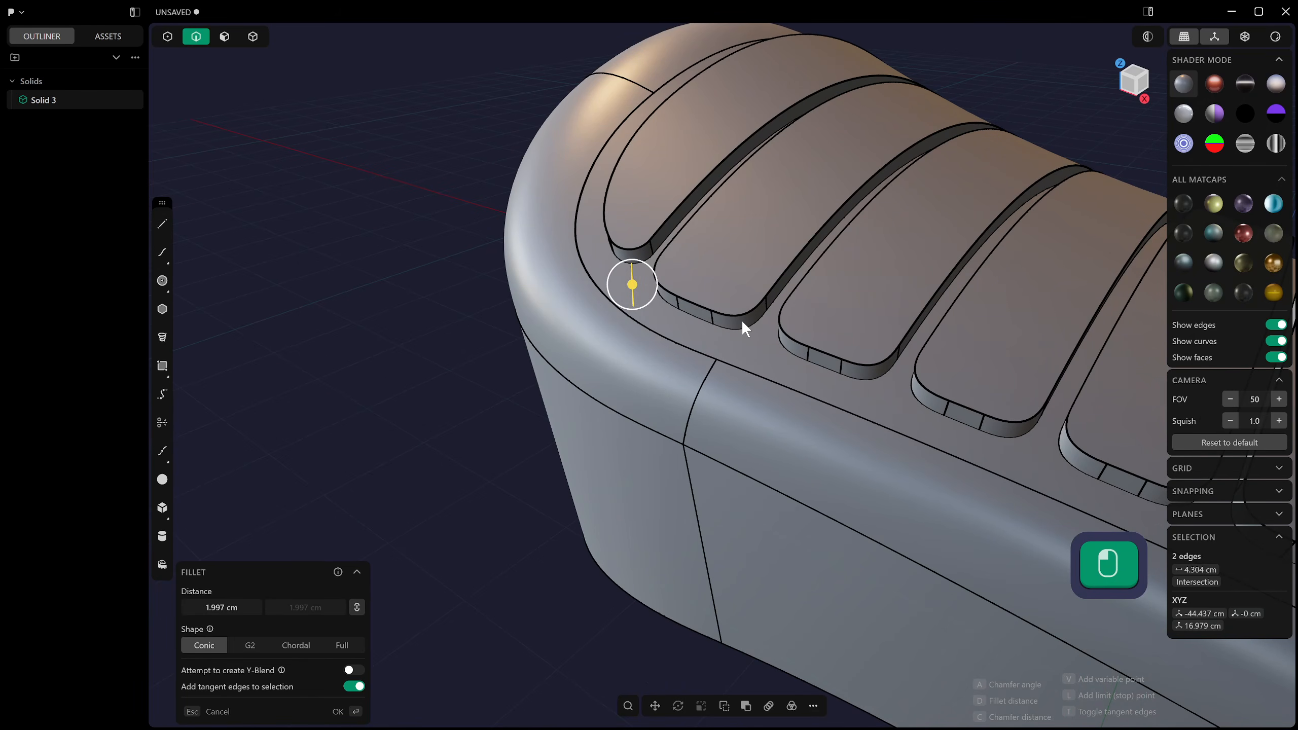
pyautogui.scroll(-5, 741, 319)
pyautogui.keyDown('shift'); pyautogui.moveTo(740, 319); pyautogui.dragTo(788, 414, button='middle'); pyautogui.keyUp('shift')
pyautogui.press('Escape')
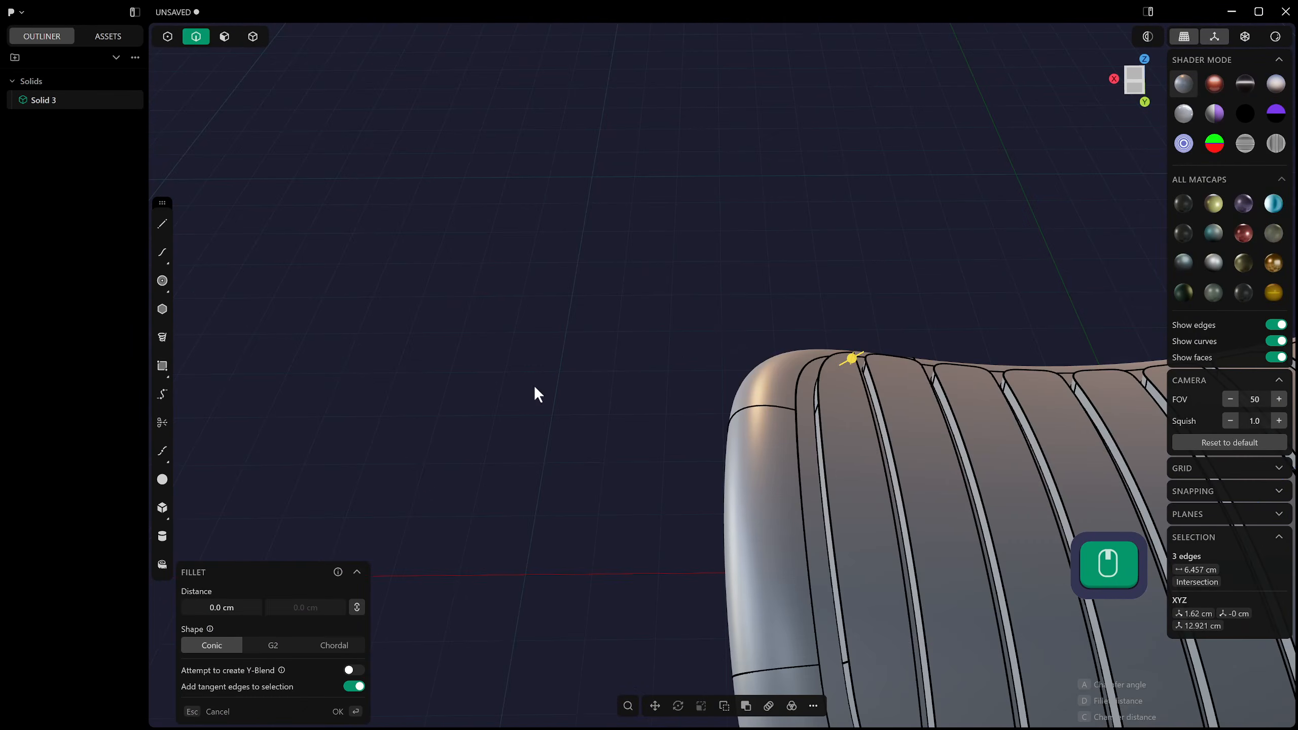
# Add the lower end rib's corner edges and fillet the four corners of both end ribs by 3.216 cm with the Conic shape.
pyautogui.keyDown('shift'); pyautogui.moveTo(534, 394); pyautogui.dragTo(663, 100, button='middle'); pyautogui.keyUp('shift')
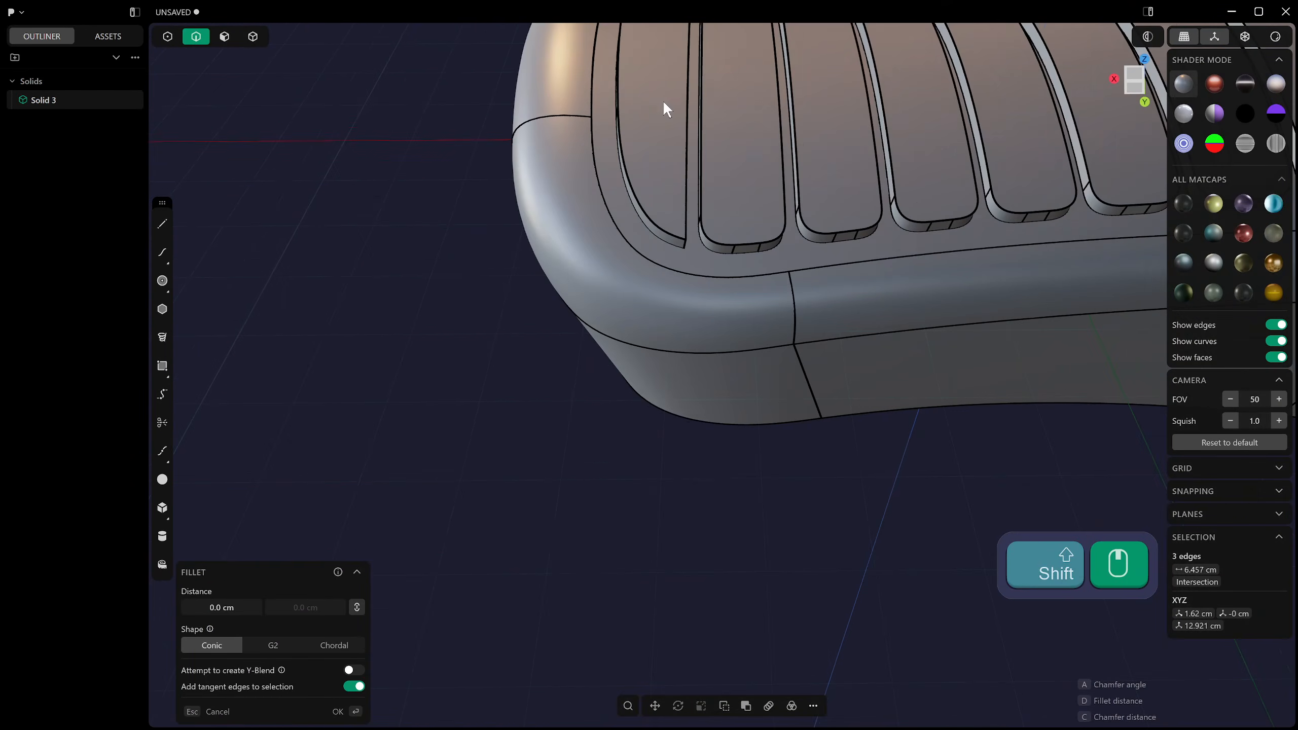
pyautogui.keyDown('shift'); pyautogui.click(679, 236); pyautogui.keyUp('shift')
pyautogui.moveTo(681, 238); pyautogui.dragTo(695, 269)
pyautogui.keyDown('shift'); pyautogui.moveTo(695, 270); pyautogui.dragTo(503, 322, button='middle'); pyautogui.keyUp('shift')
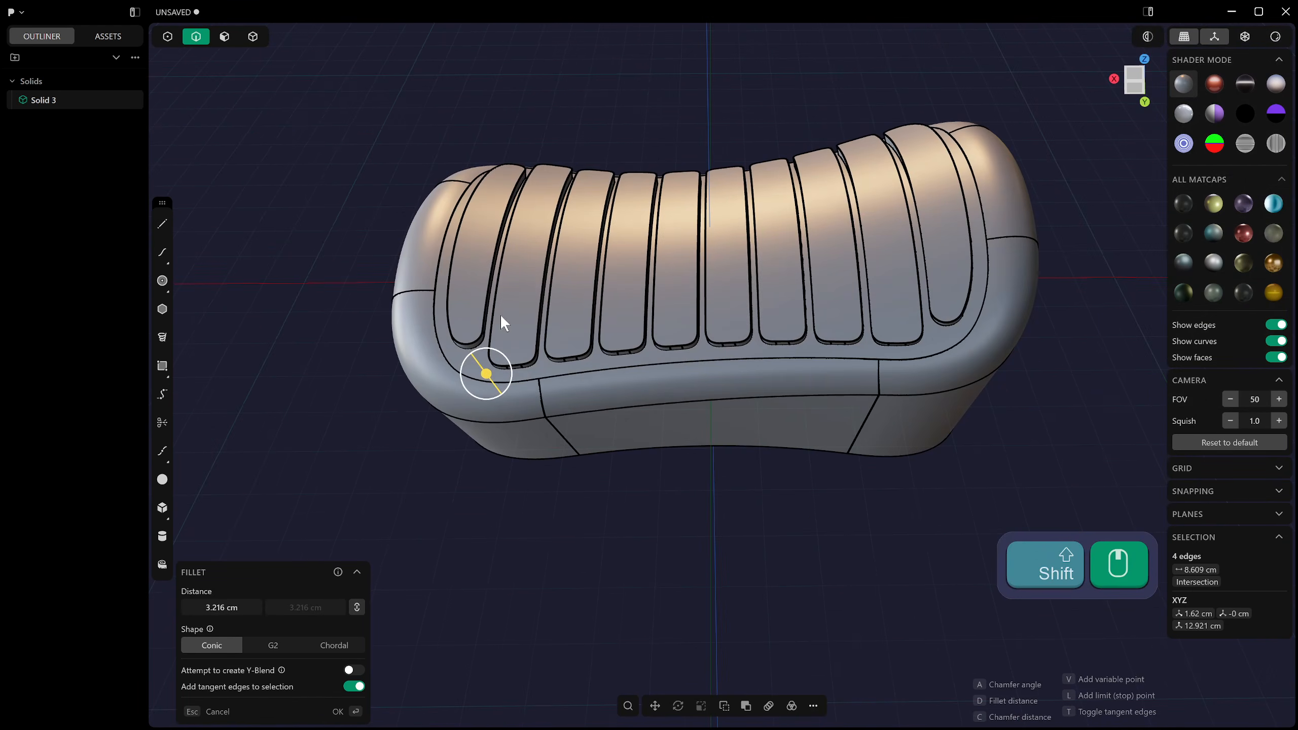
pyautogui.click(288, 646)
pyautogui.click(220, 647)
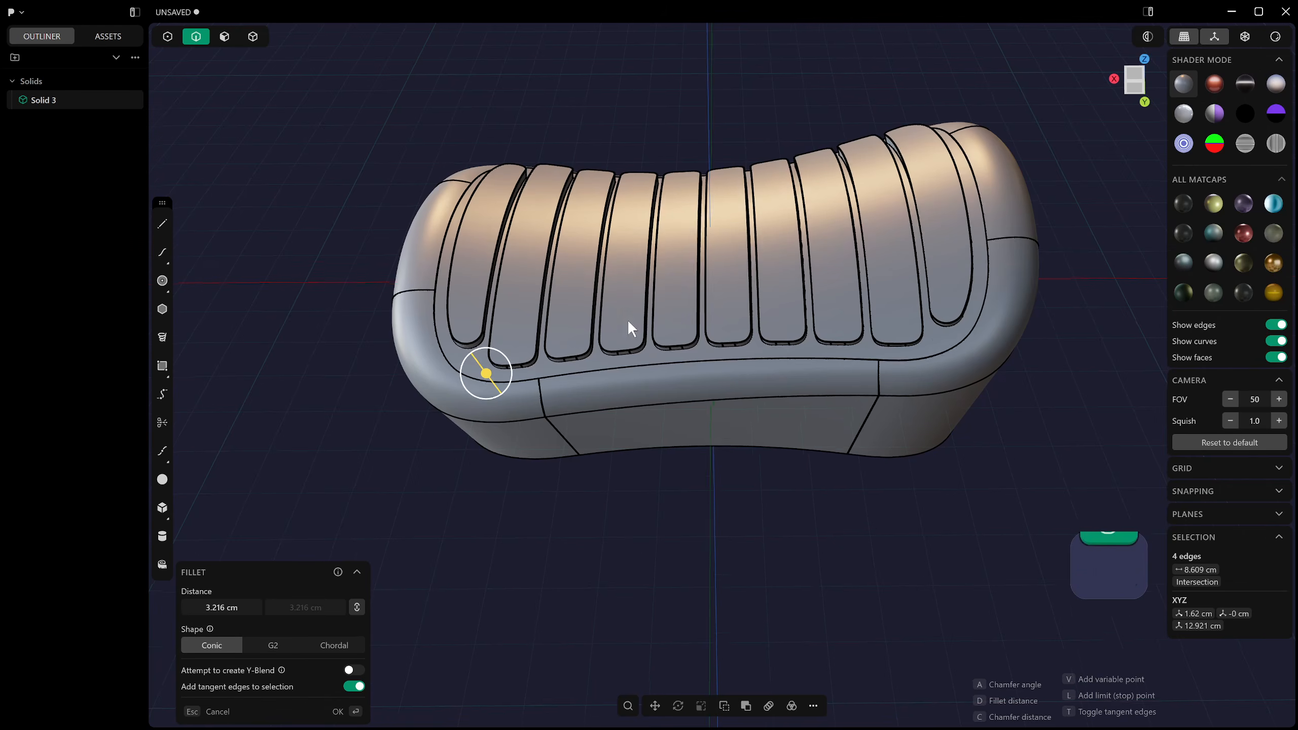
pyautogui.moveTo(627, 319); pyautogui.dragTo(499, 350, button='middle')
pyautogui.rightClick(600, 301)
# Select the complete top outlines of all ten ribs, from the lower end rib to the taller end rib.
pyautogui.scroll(1, 499, 351)
pyautogui.keyDown('alt'); pyautogui.click(476, 356); pyautogui.keyUp('alt')
pyautogui.press('b')
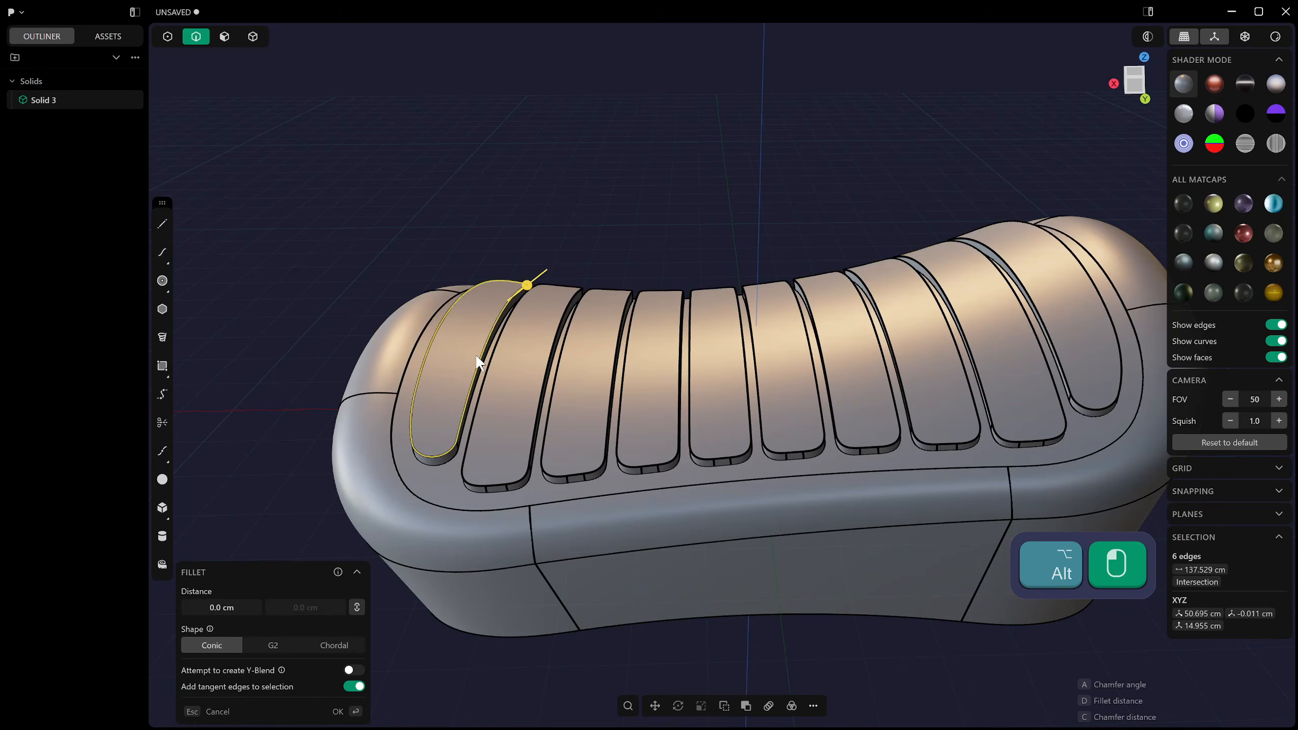
pyautogui.keyDown('alt'); pyautogui.click(540, 384); pyautogui.keyUp('alt')
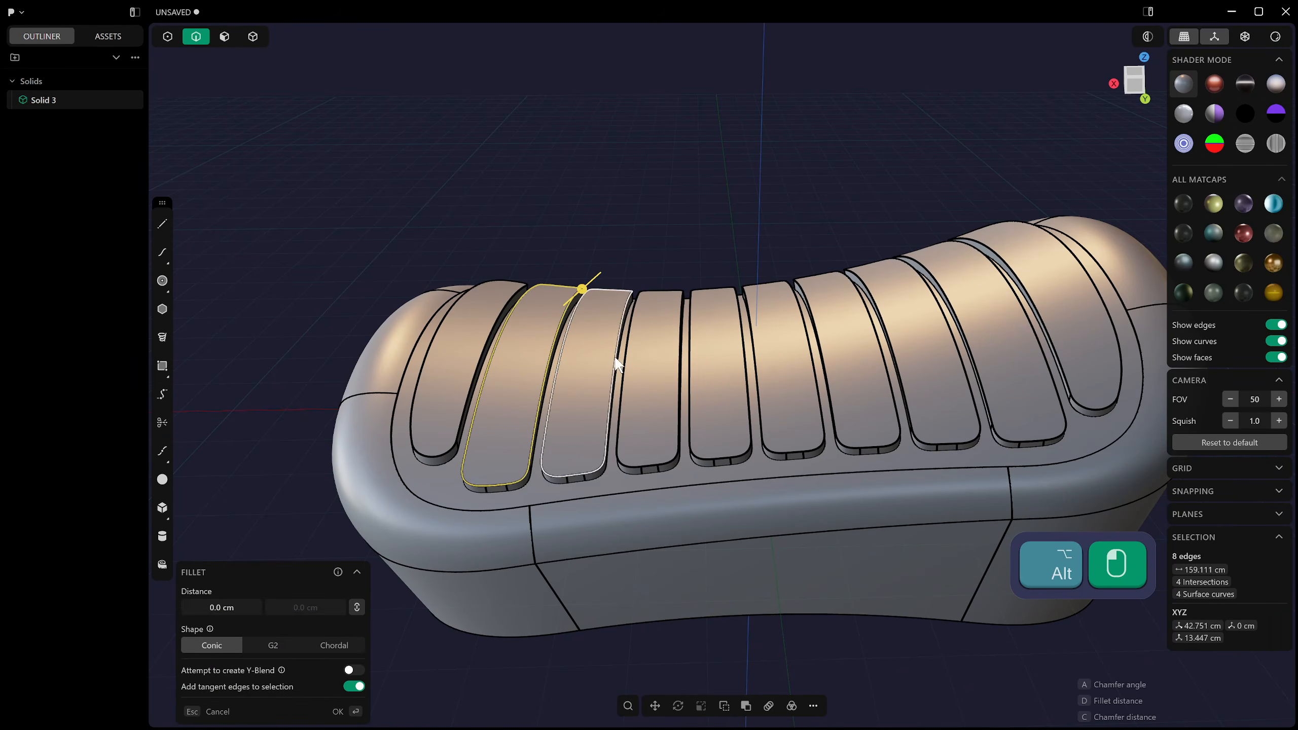
pyautogui.keyDown('alt'); pyautogui.keyDown('shift'); pyautogui.click(614, 363); pyautogui.keyUp('shift'); pyautogui.keyUp('alt')
pyautogui.keyDown('alt'); pyautogui.keyDown('shift'); pyautogui.click(480, 370); pyautogui.keyUp('shift'); pyautogui.keyUp('alt')
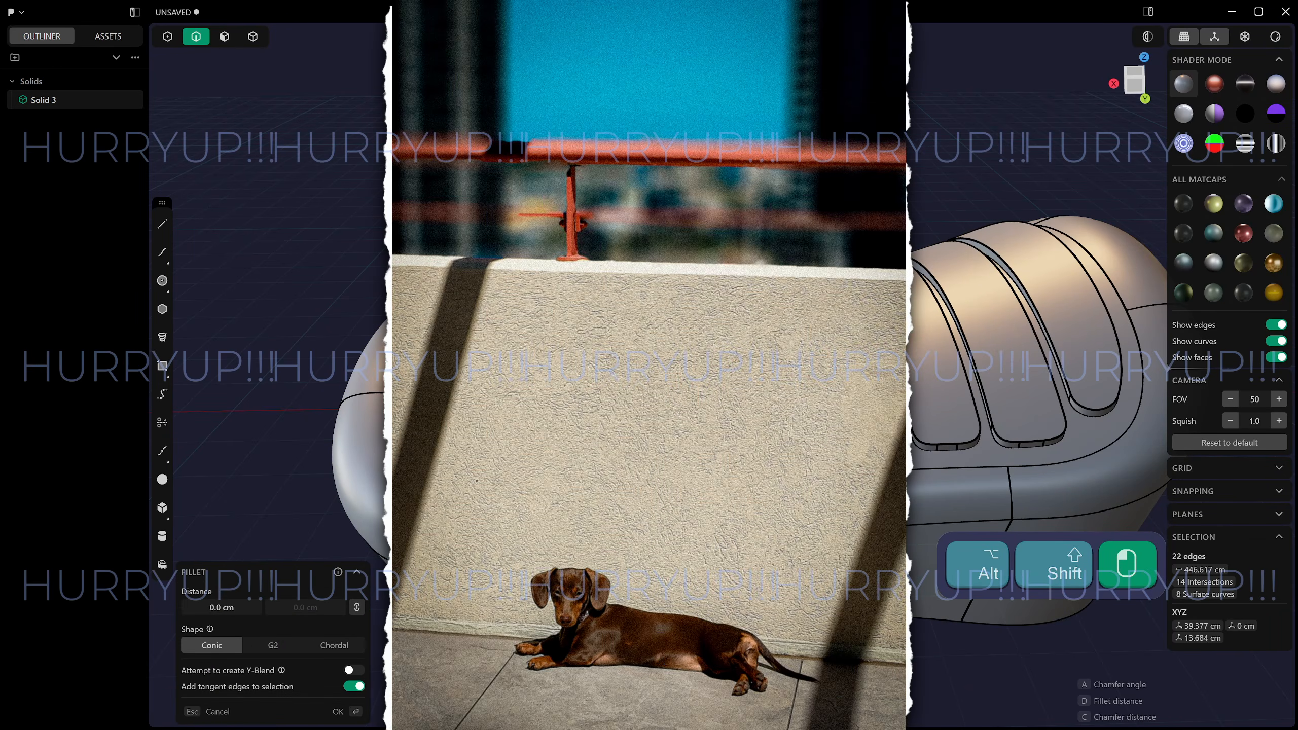
pyautogui.keyDown('alt'); pyautogui.keyDown('shift'); pyautogui.click(633, 357); pyautogui.keyUp('shift'); pyautogui.keyUp('alt')
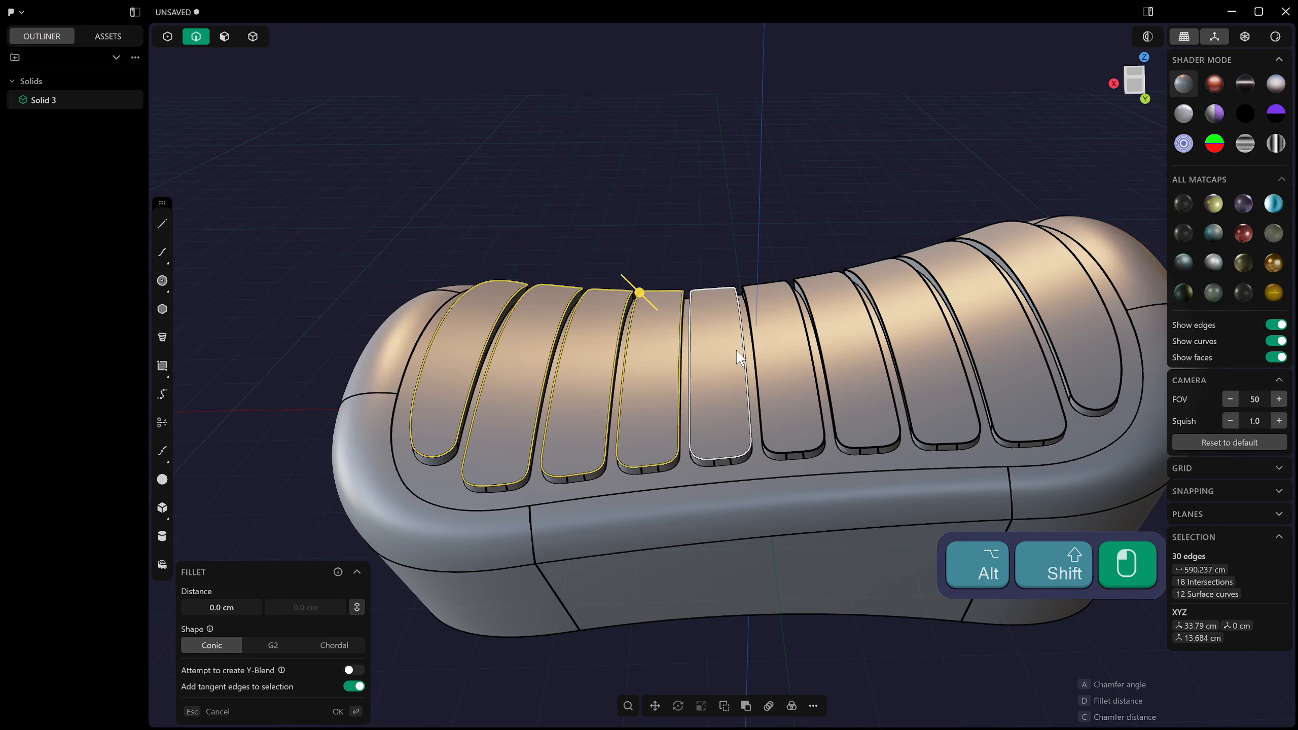
pyautogui.keyDown('alt'); pyautogui.keyDown('shift'); pyautogui.click(740, 358); pyautogui.keyUp('shift'); pyautogui.keyUp('alt')
pyautogui.keyDown('alt'); pyautogui.keyDown('shift'); pyautogui.click(809, 335); pyautogui.keyUp('shift'); pyautogui.keyUp('alt')
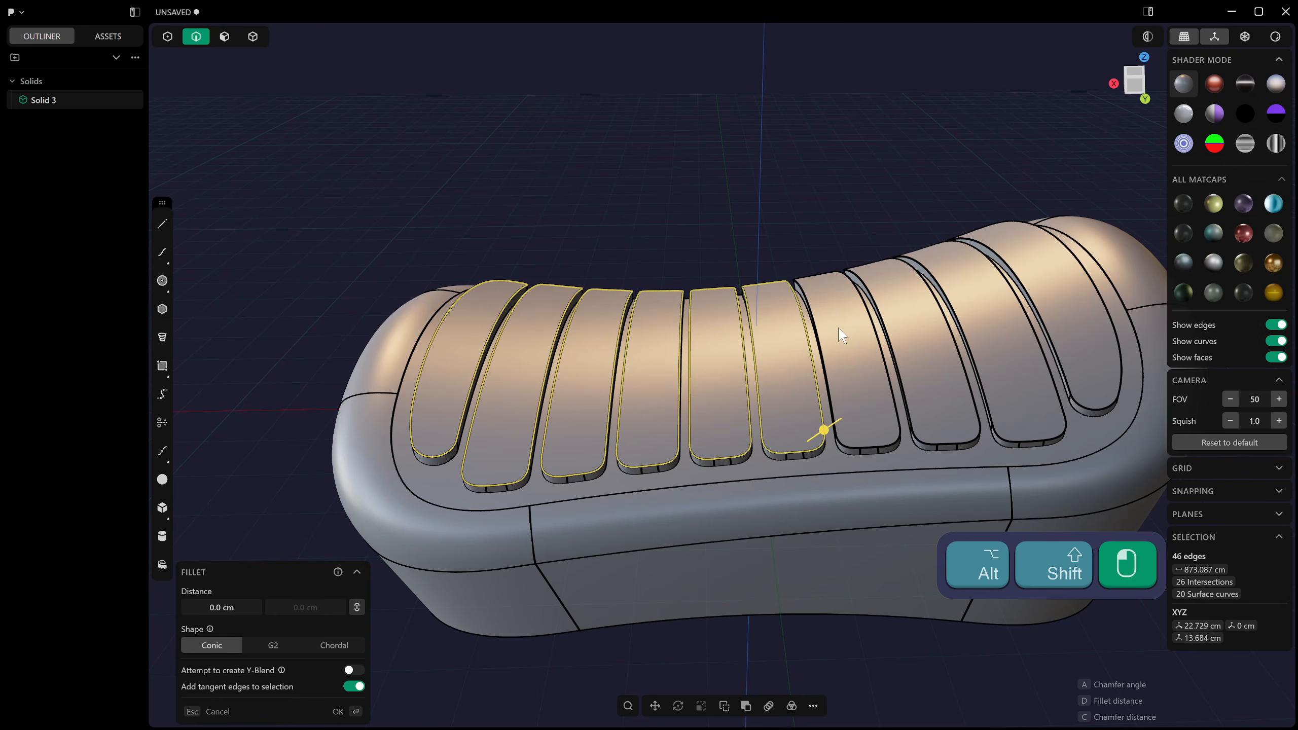
pyautogui.keyDown('alt'); pyautogui.keyDown('shift'); pyautogui.click(863, 336); pyautogui.keyUp('shift'); pyautogui.keyUp('alt')
pyautogui.keyDown('alt'); pyautogui.keyDown('shift'); pyautogui.click(941, 316); pyautogui.keyUp('shift'); pyautogui.keyUp('alt')
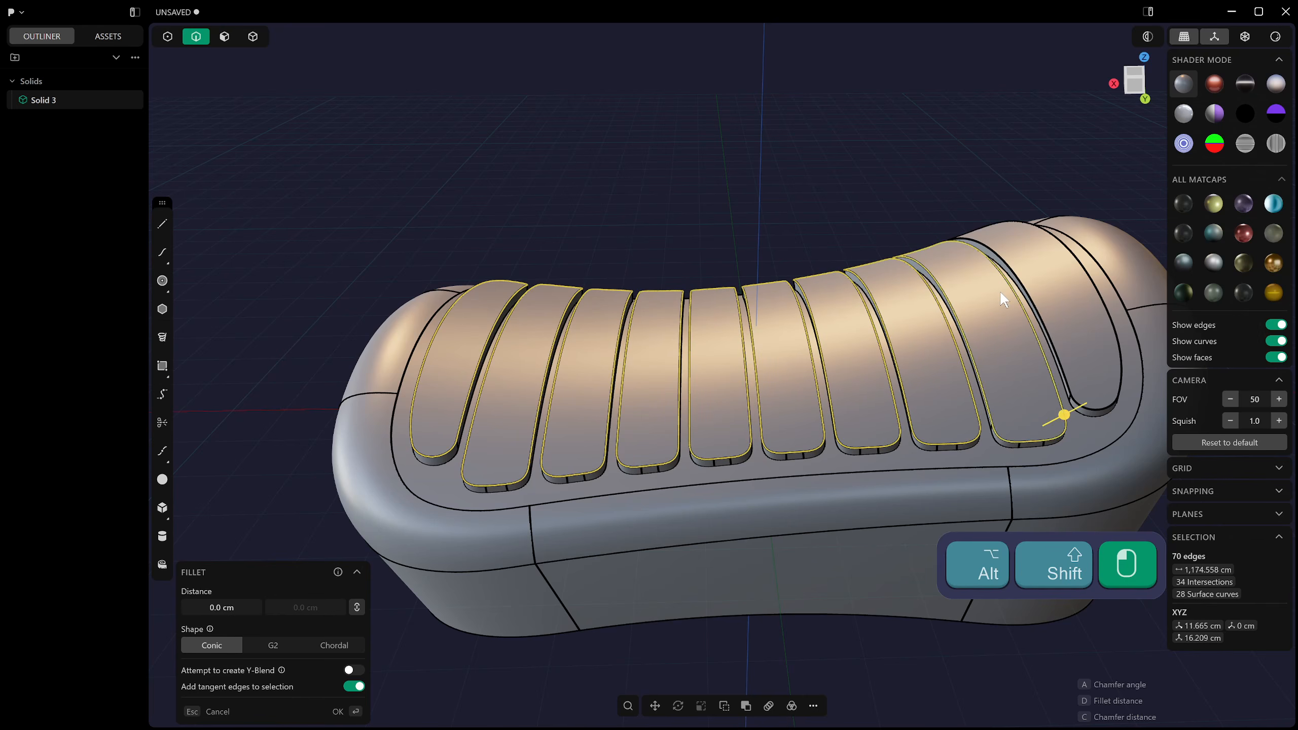
pyautogui.keyDown('alt'); pyautogui.keyDown('shift'); pyautogui.click(999, 290); pyautogui.keyUp('shift'); pyautogui.keyUp('alt')
# Try chamfering the top outlines of all ten ribs together, cancel it and clear the edge selection.
pyautogui.moveTo(1069, 275); pyautogui.dragTo(809, 335, button='middle')
pyautogui.press('c')
pyautogui.moveTo(808, 333); pyautogui.dragTo(789, 342)
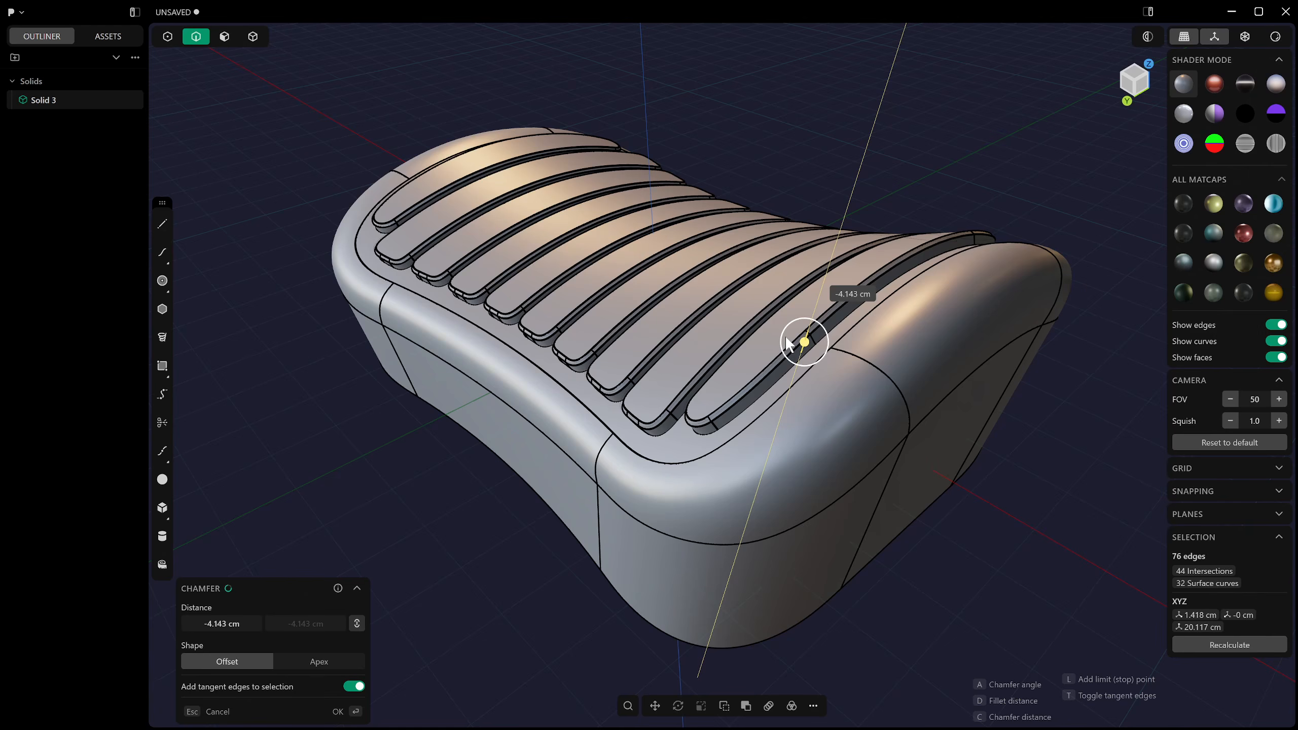
pyautogui.press('Escape')
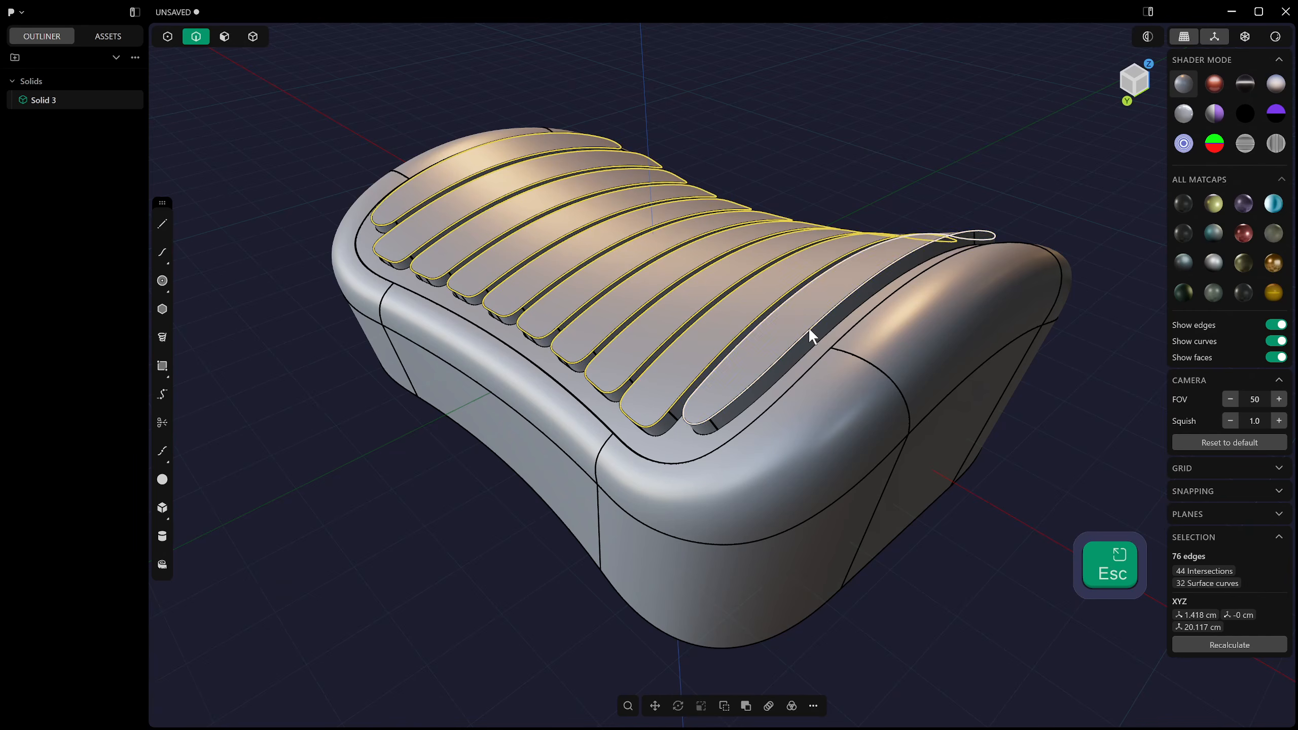
pyautogui.keyDown('alt'); pyautogui.keyDown('shift'); pyautogui.moveTo(808, 326); pyautogui.dragTo(817, 316); pyautogui.keyUp('shift'); pyautogui.keyUp('alt')
pyautogui.moveTo(816, 324); pyautogui.dragTo(720, 343, button='middle')
pyautogui.press('Escape')
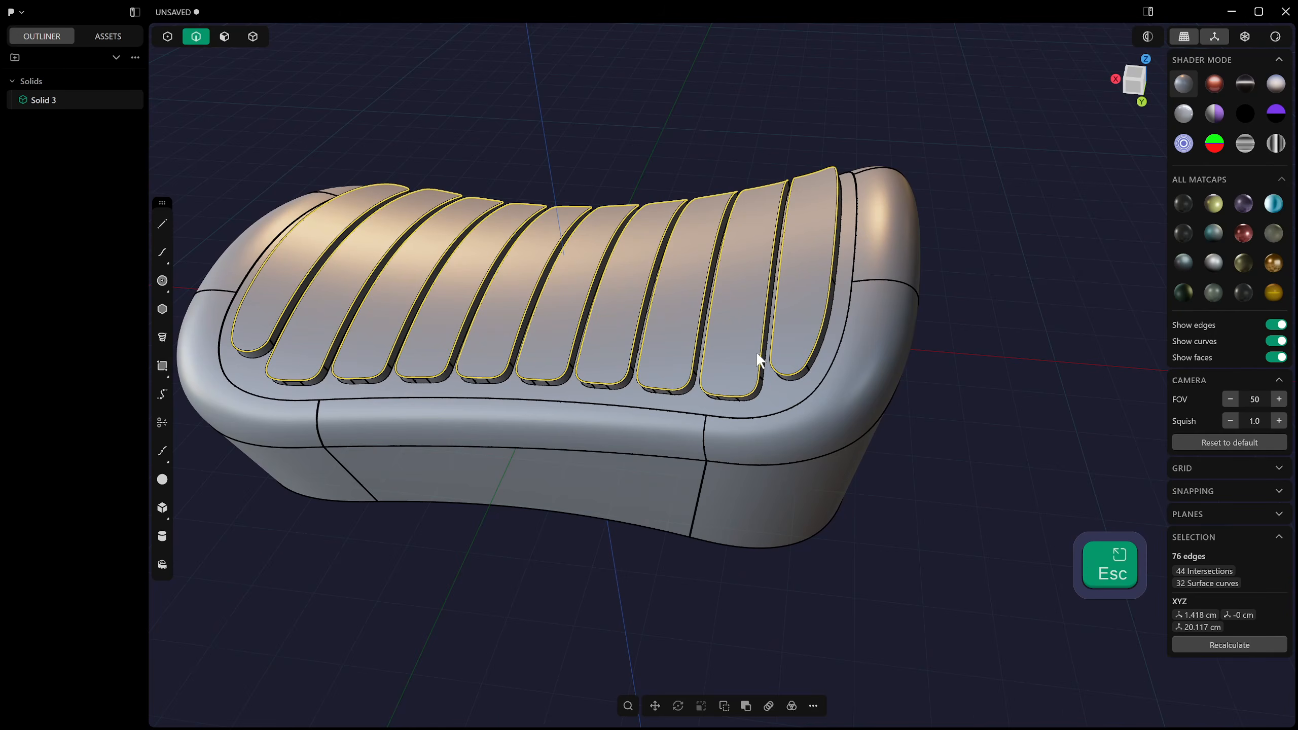
pyautogui.click(926, 337)
# Select the top outlines of only the eight inner ribs, leaving out the two end ribs.
pyautogui.keyDown('alt'); pyautogui.keyDown('shift'); pyautogui.moveTo(759, 358); pyautogui.dragTo(720, 358); pyautogui.keyUp('shift'); pyautogui.keyUp('alt')
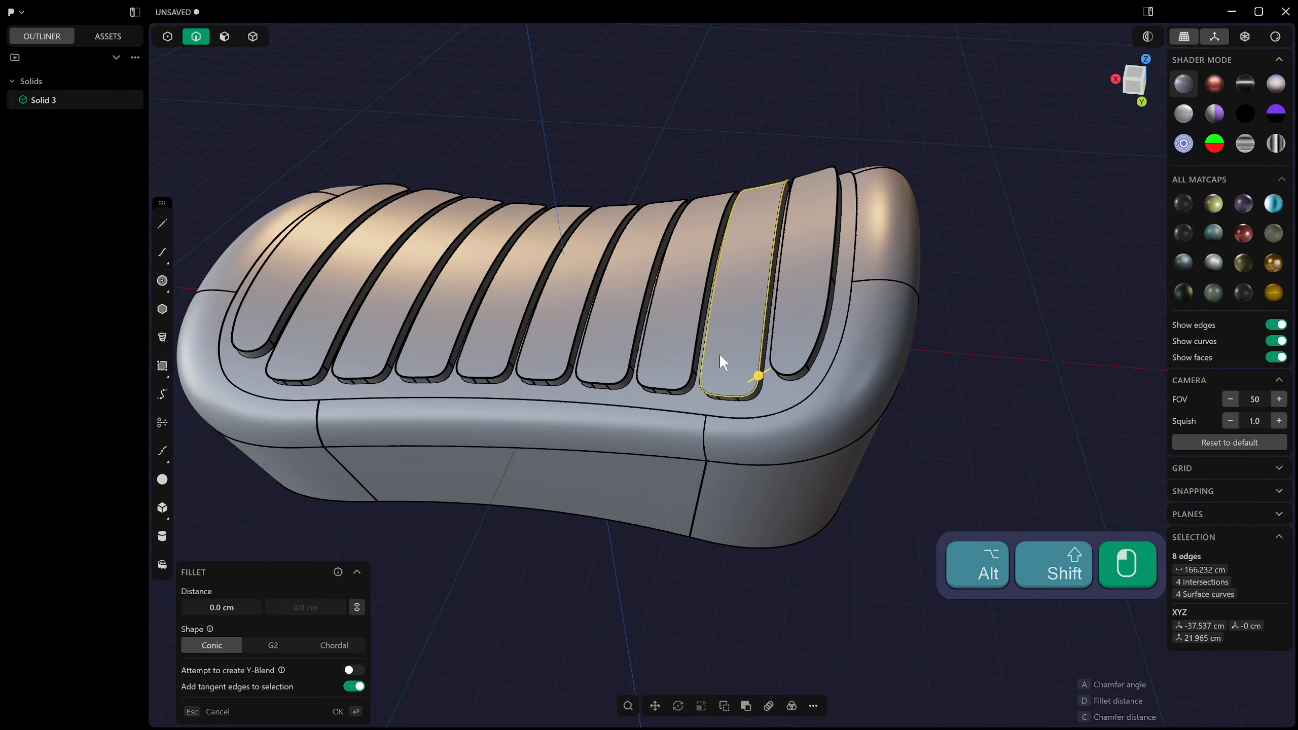
pyautogui.keyDown('alt'); pyautogui.keyDown('shift'); pyautogui.click(692, 355); pyautogui.keyUp('shift'); pyautogui.keyUp('alt')
pyautogui.moveTo(655, 348); pyautogui.dragTo(699, 319, button='middle')
pyautogui.keyDown('alt'); pyautogui.keyDown('shift'); pyautogui.click(699, 313); pyautogui.keyUp('shift'); pyautogui.keyUp('alt')
pyautogui.keyDown('alt'); pyautogui.keyDown('shift'); pyautogui.click(643, 281); pyautogui.keyUp('shift'); pyautogui.keyUp('alt')
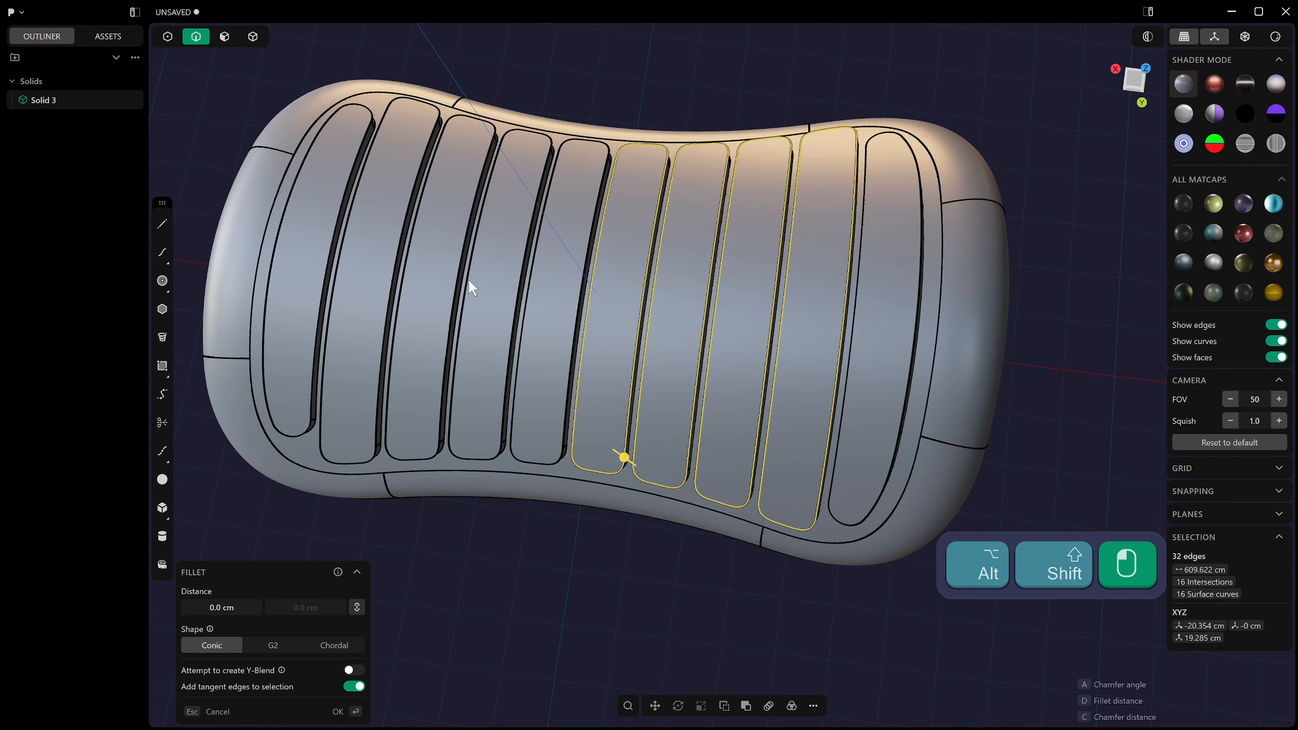
pyautogui.keyDown('alt'); pyautogui.keyDown('shift'); pyautogui.click(585, 262); pyautogui.keyUp('shift'); pyautogui.keyUp('alt')
pyautogui.keyDown('alt'); pyautogui.keyDown('shift'); pyautogui.click(525, 237); pyautogui.keyUp('shift'); pyautogui.keyUp('alt')
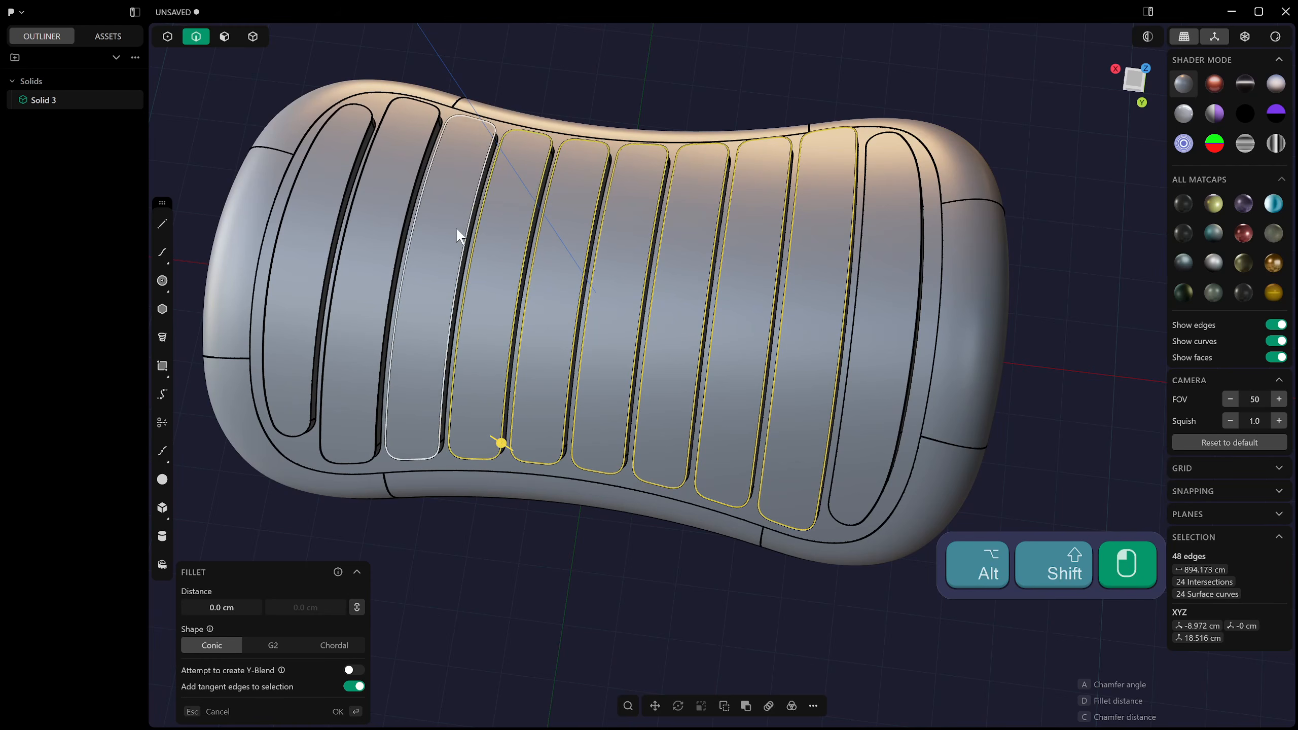
pyautogui.keyDown('alt'); pyautogui.keyDown('shift'); pyautogui.click(466, 227); pyautogui.keyUp('shift'); pyautogui.keyUp('alt')
pyautogui.keyDown('alt'); pyautogui.keyDown('shift'); pyautogui.click(410, 208); pyautogui.keyUp('shift'); pyautogui.keyUp('alt')
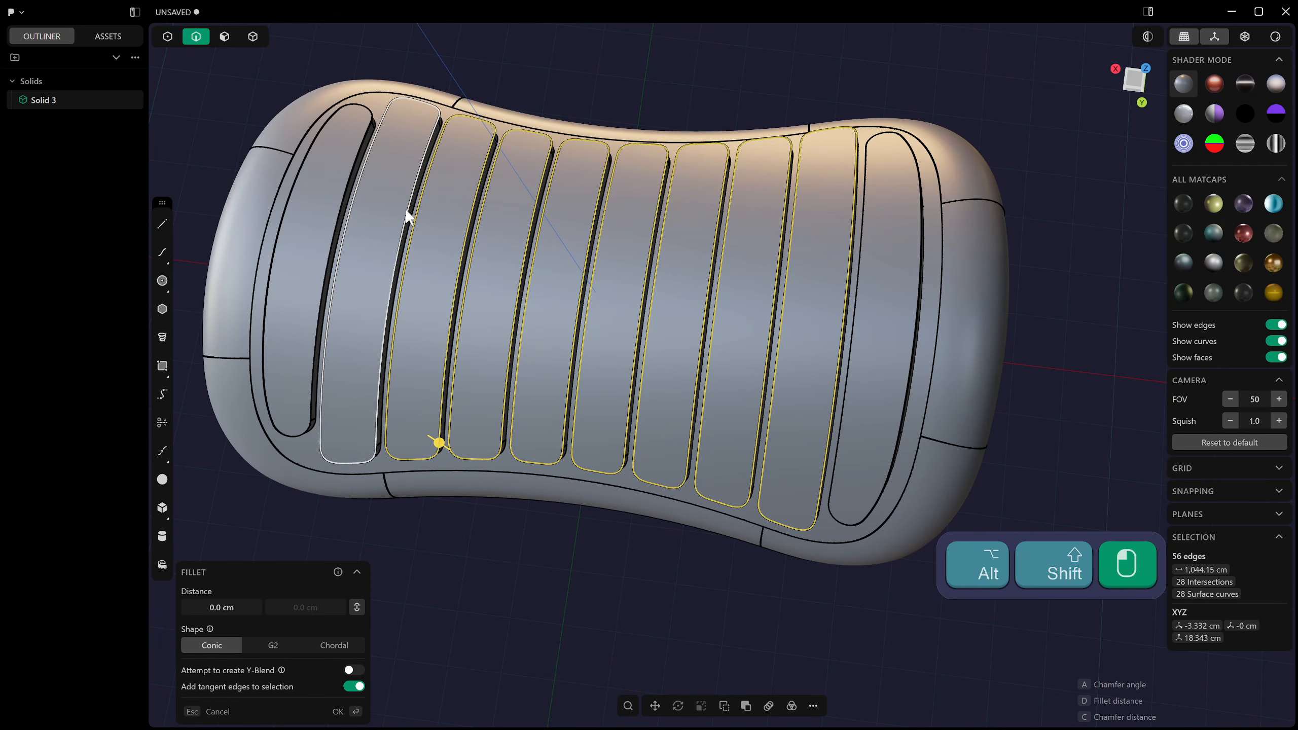
# Fillet the selected top outlines of the eight inner ribs.
pyautogui.moveTo(407, 216); pyautogui.dragTo(454, 185, button='middle')
pyautogui.moveTo(450, 189); pyautogui.dragTo(465, 188)
pyautogui.scroll(-5, 716, 297)
pyautogui.moveTo(866, 349); pyautogui.dragTo(881, 362, button='middle')
pyautogui.rightClick(916, 278)
pyautogui.moveTo(914, 276); pyautogui.dragTo(768, 348, button='middle')
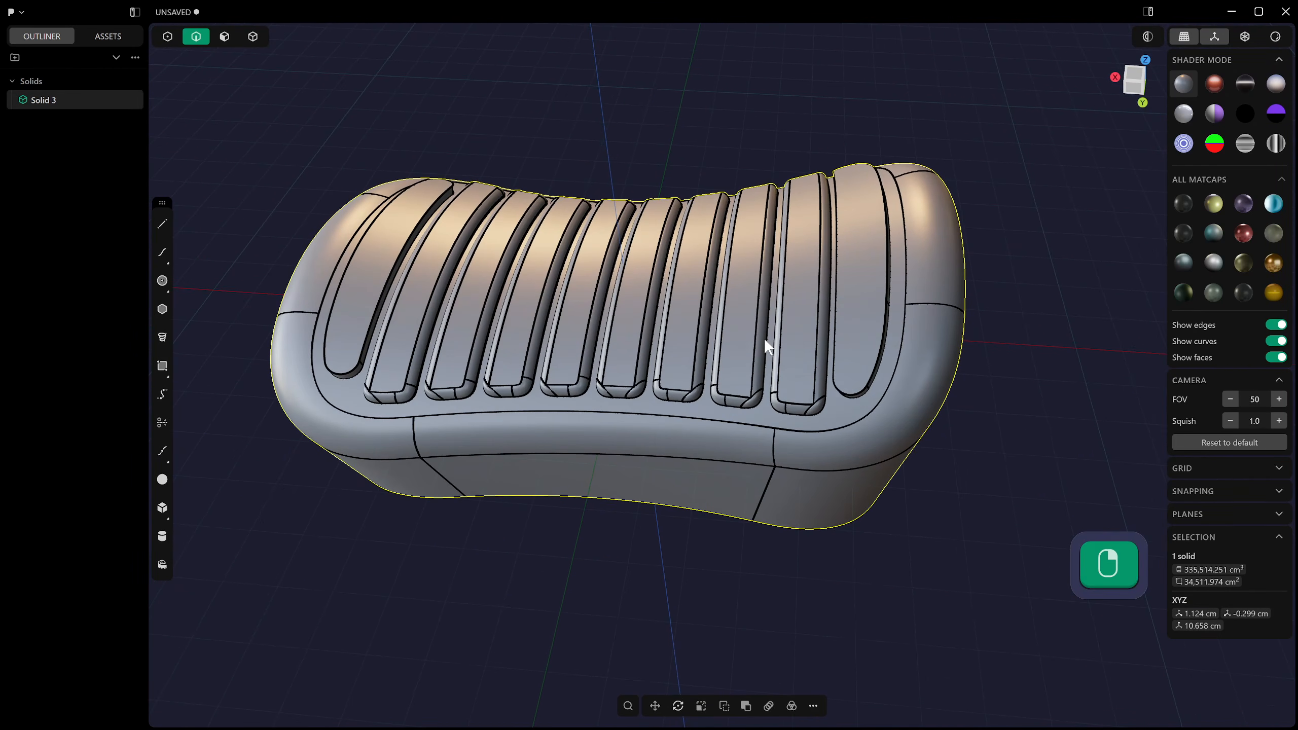
pyautogui.scroll(3, 588, 246)
pyautogui.scroll(-3, 637, 293)
pyautogui.moveTo(637, 293); pyautogui.dragTo(592, 279, button='middle')
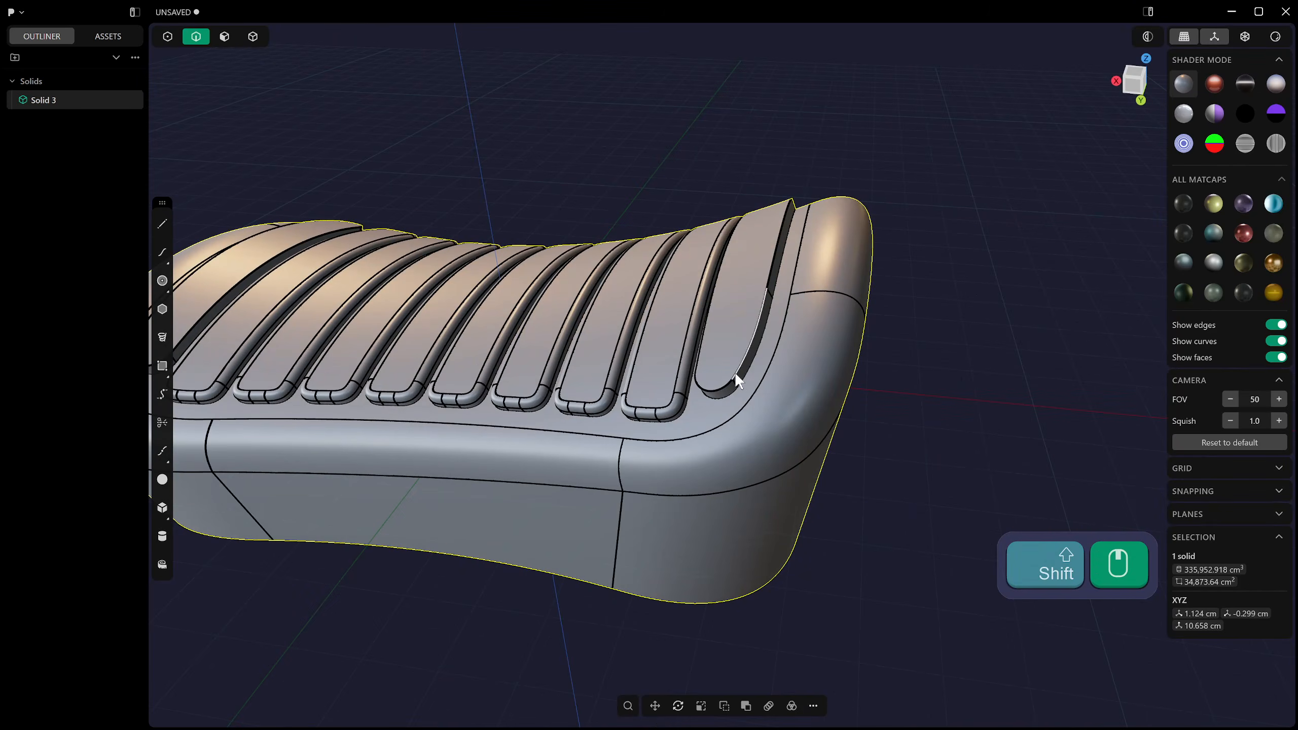
# Select one top outline edge on each of the two end ribs.
pyautogui.click(734, 373)
pyautogui.press('b')
pyautogui.keyDown('shift'); pyautogui.moveTo(733, 375); pyautogui.dragTo(771, 384, button='middle'); pyautogui.keyUp('shift')
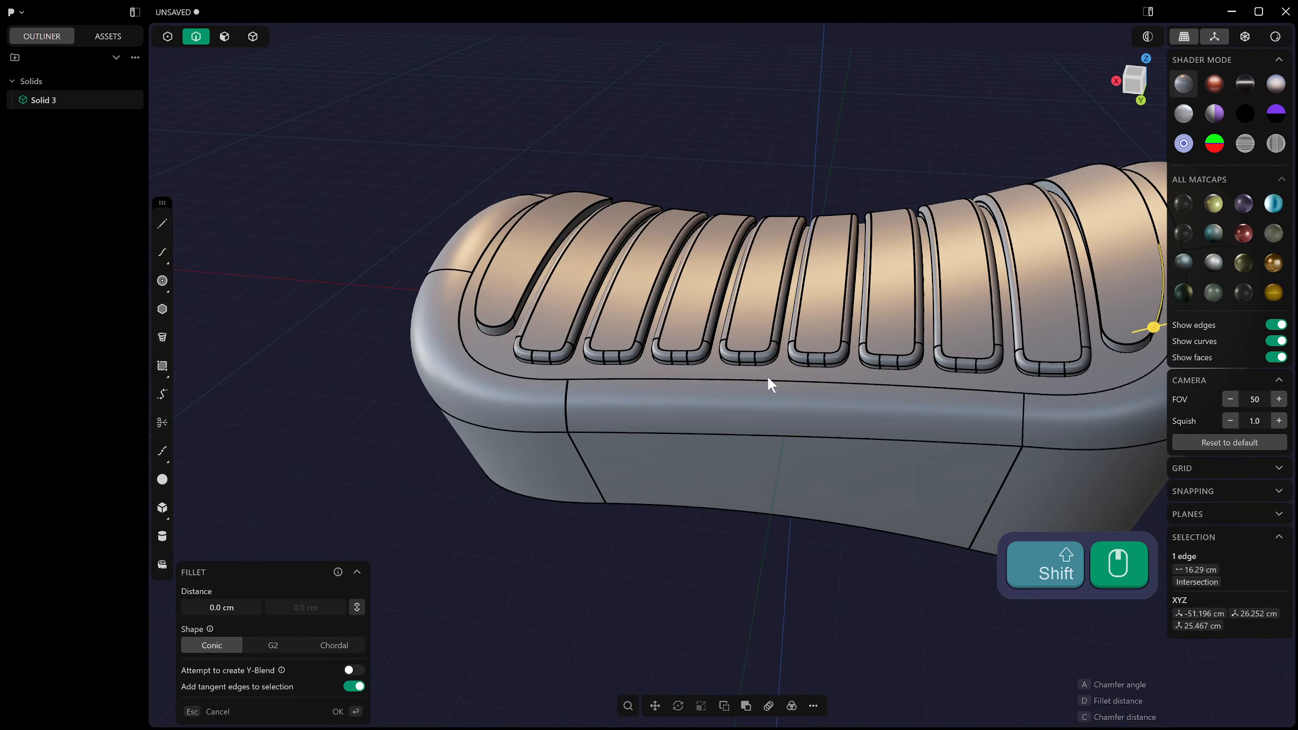
pyautogui.keyDown('shift'); pyautogui.click(495, 325); pyautogui.keyUp('shift')
# Try a chamfer and a fillet on the end ribs' selected edges, and cancel the operation.
pyautogui.press('c')
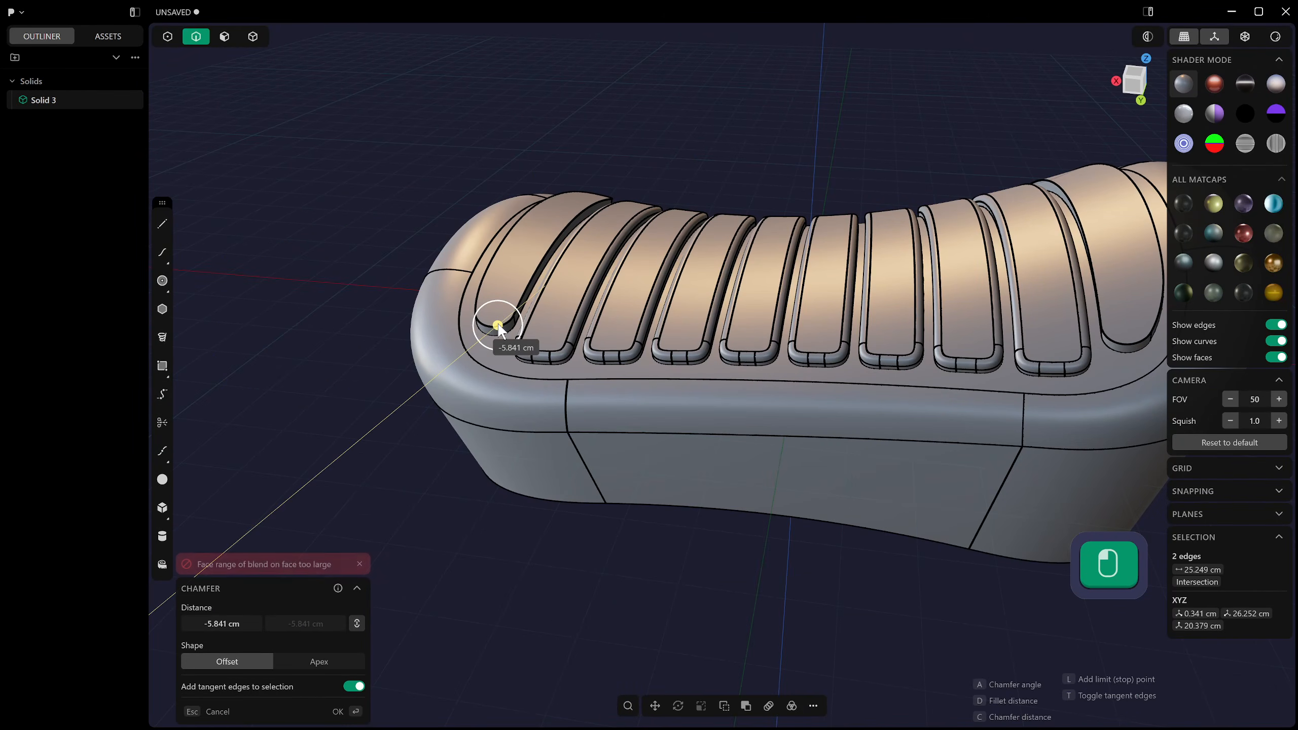
pyautogui.press('d')
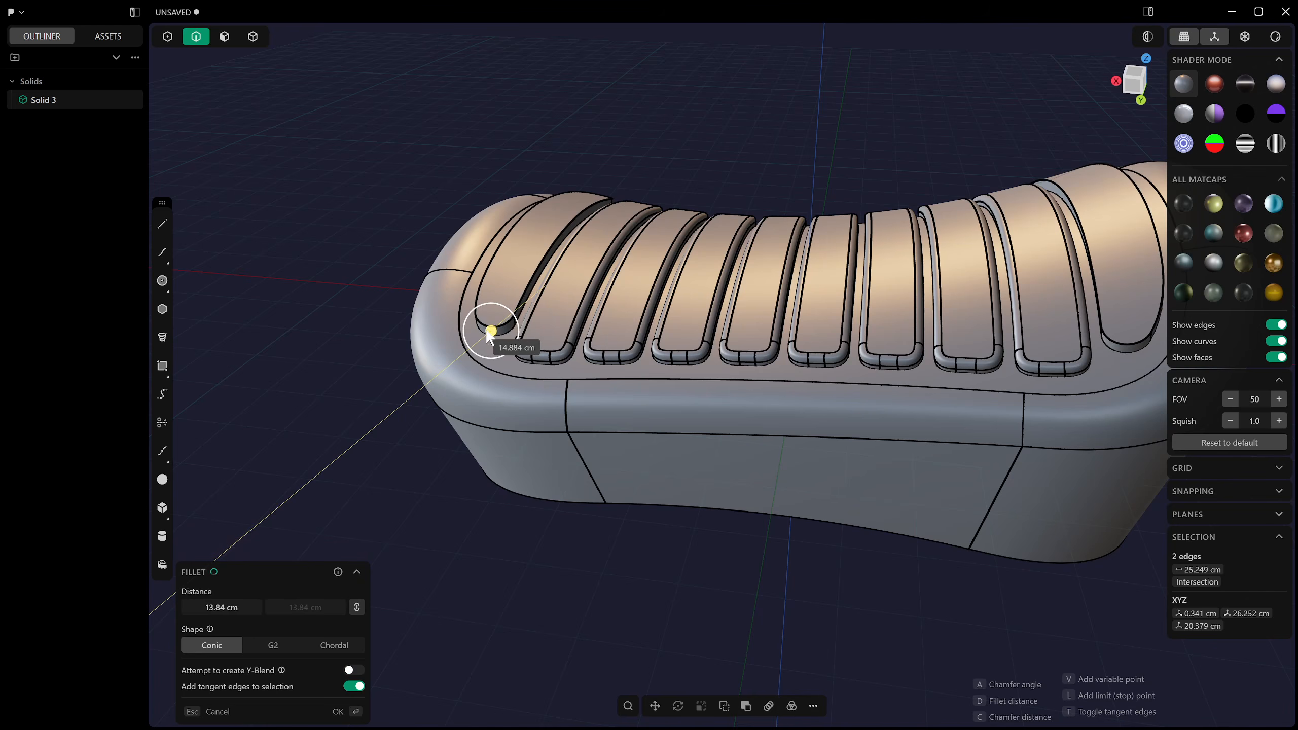
pyautogui.press('Escape')
# Fillet the top outlines of both end ribs by 1.296 cm with the G2 shape.
pyautogui.click(507, 320)
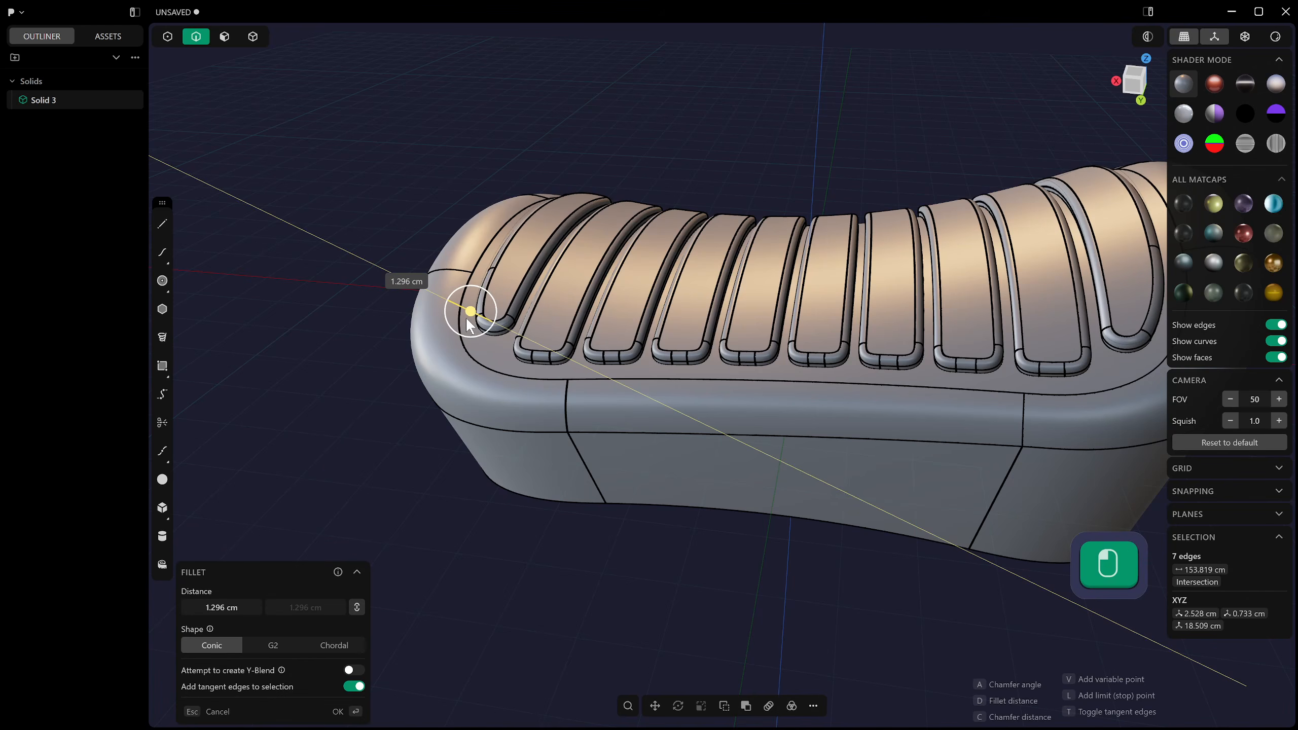
pyautogui.click(300, 647)
pyautogui.moveTo(399, 531); pyautogui.dragTo(971, 409, button='middle')
pyautogui.press('Return')
# Examine the ribbed pad with edges hidden and a glossy red shader, including from the front, and restore the grey shader and edges.
pyautogui.keyDown('shift'); pyautogui.moveTo(950, 342); pyautogui.dragTo(961, 205, button='middle'); pyautogui.keyUp('shift')
pyautogui.hotkey('alt', 'q')
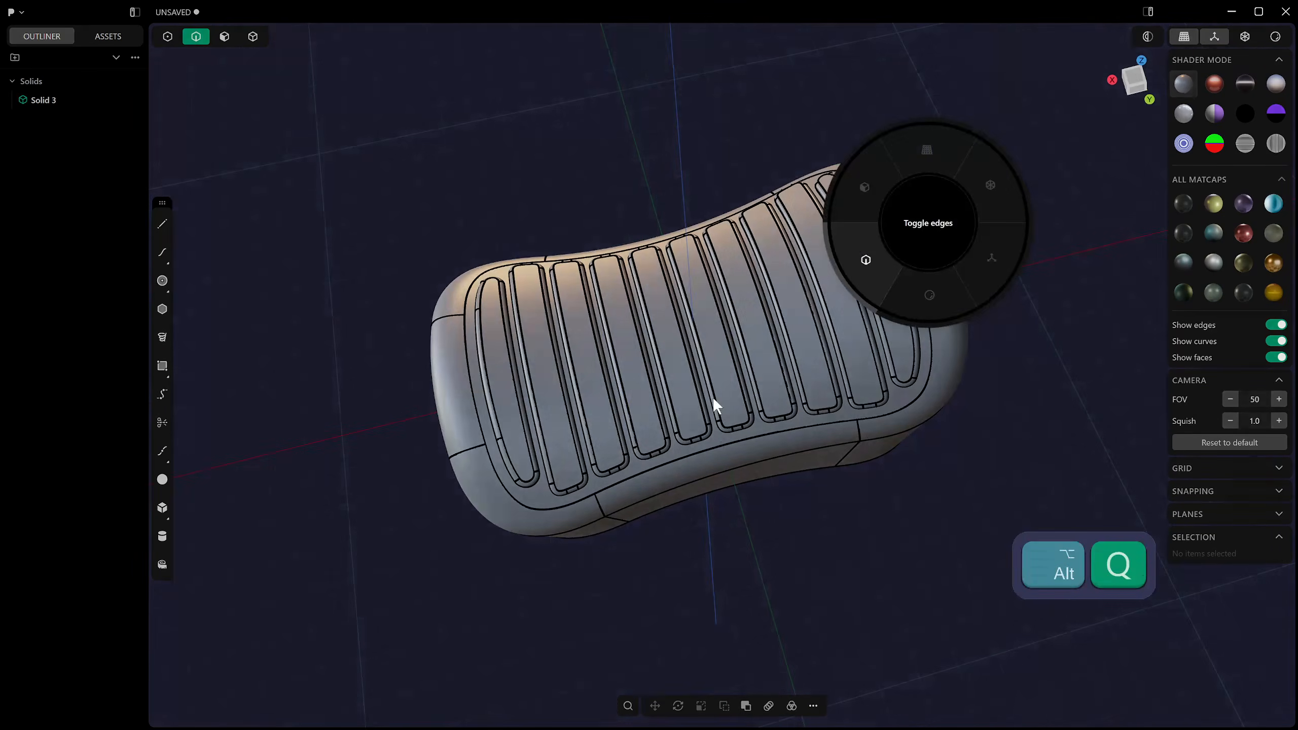
pyautogui.moveTo(711, 397); pyautogui.dragTo(470, 358, button='middle')
pyautogui.click(1219, 82)
pyautogui.press('KP_1')
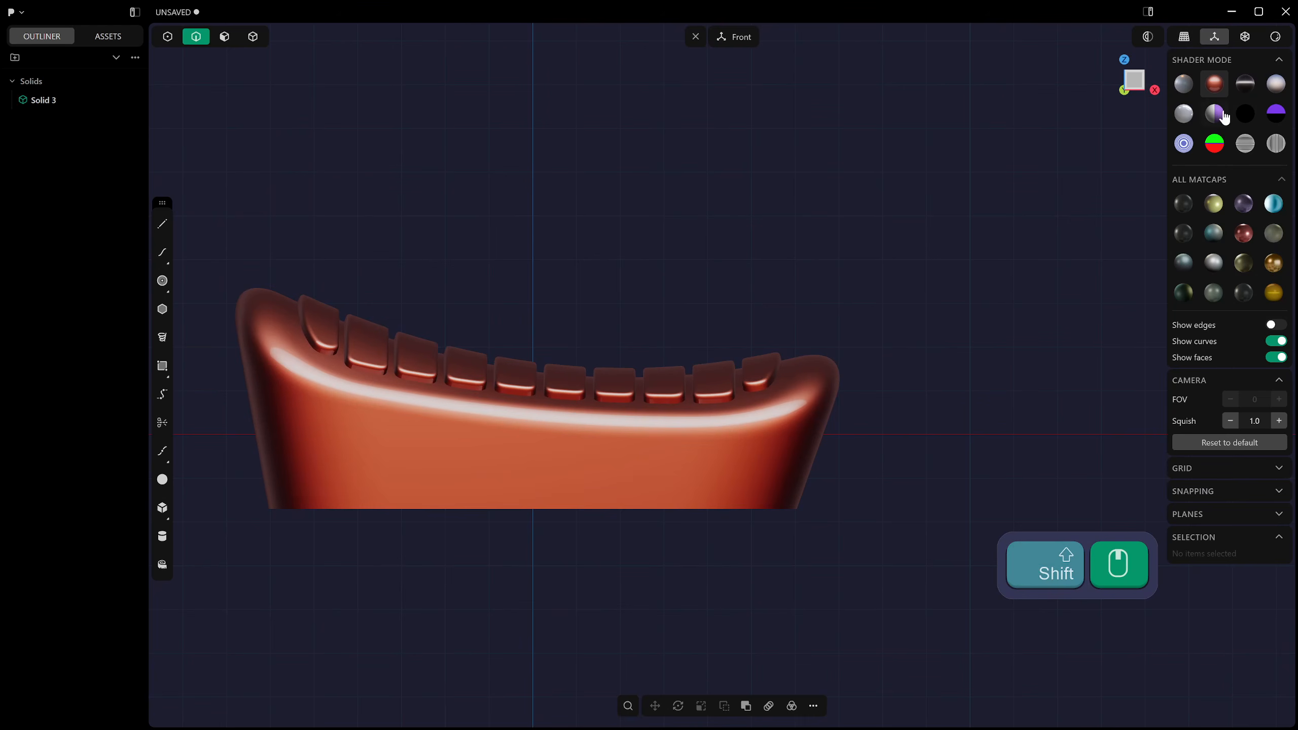
pyautogui.click(1185, 88)
pyautogui.keyDown('shift'); pyautogui.moveTo(671, 311); pyautogui.dragTo(757, 335, button='middle'); pyautogui.keyUp('shift')
pyautogui.hotkey('alt', 'q')
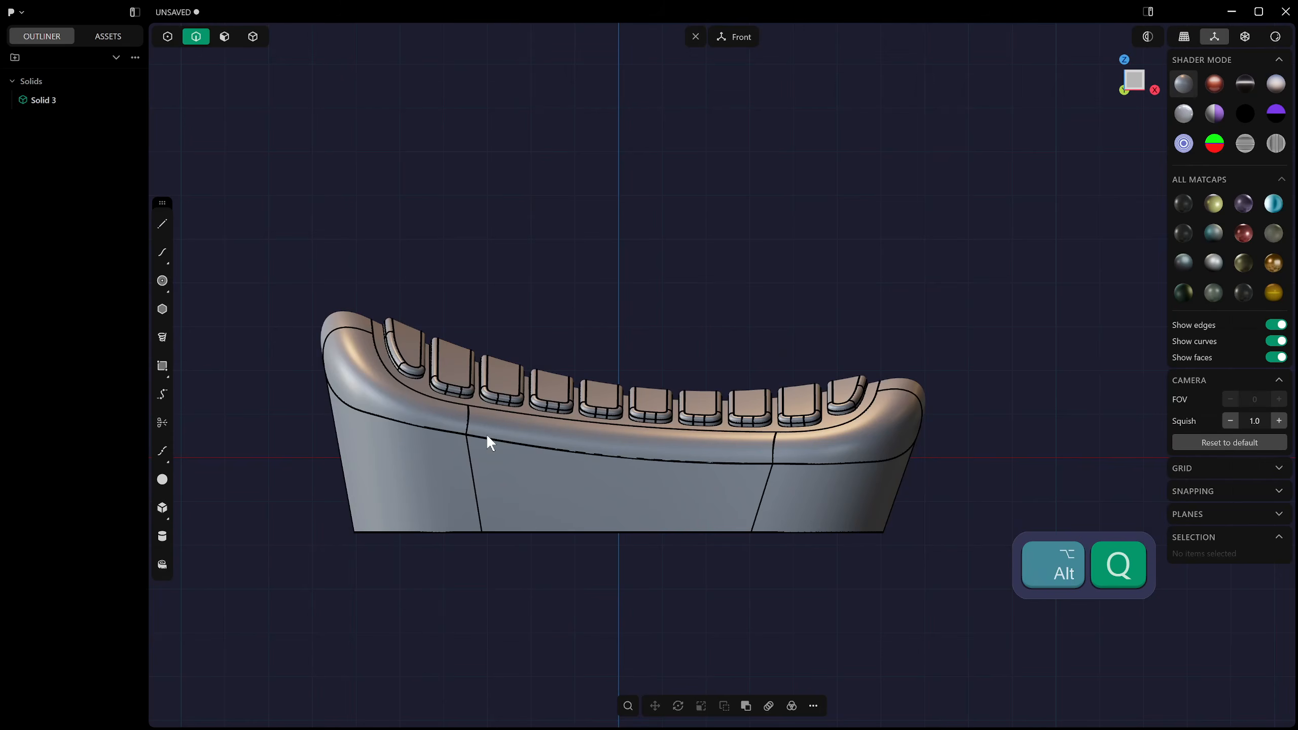
pyautogui.keyDown('shift'); pyautogui.moveTo(489, 443); pyautogui.dragTo(576, 306, button='middle'); pyautogui.keyUp('shift')
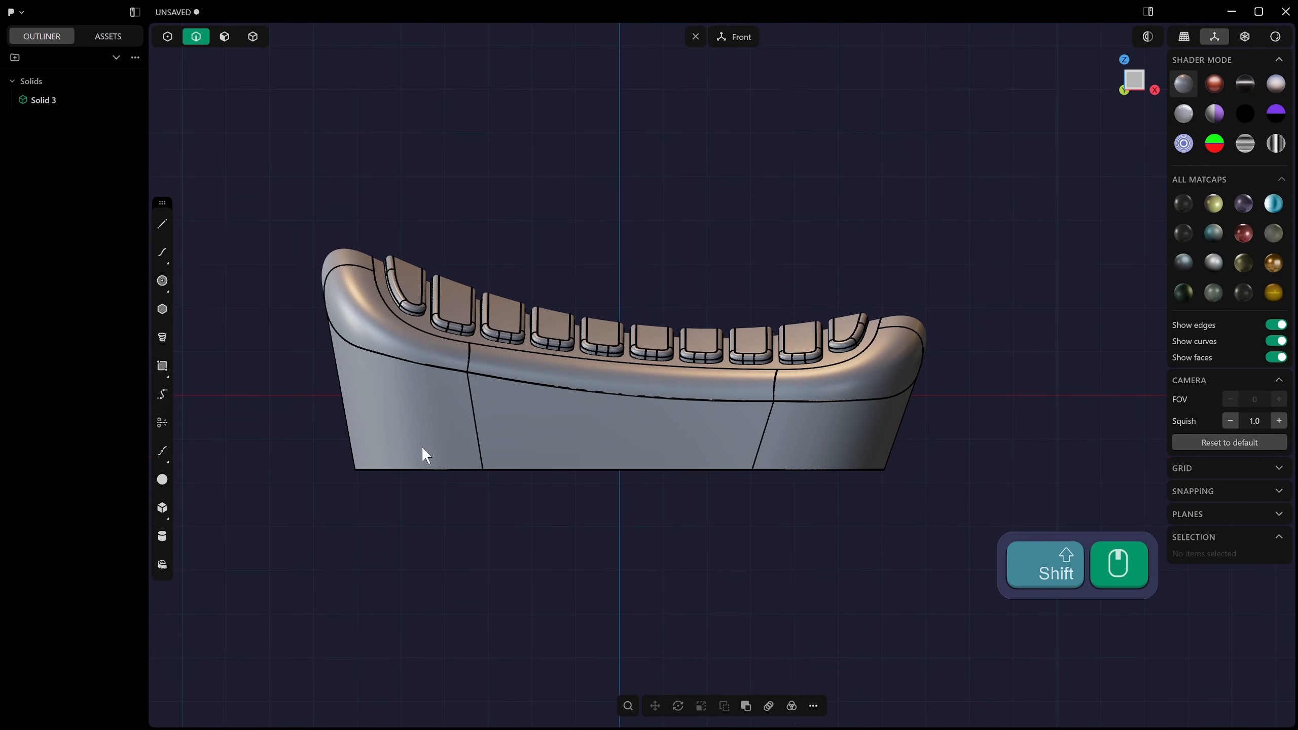
pyautogui.keyDown('shift'); pyautogui.moveTo(423, 448); pyautogui.dragTo(567, 391, button='middle'); pyautogui.keyUp('shift')
pyautogui.click(163, 230)
pyautogui.keyDown('shift'); pyautogui.moveTo(377, 404); pyautogui.dragTo(403, 416, button='middle'); pyautogui.keyUp('shift')
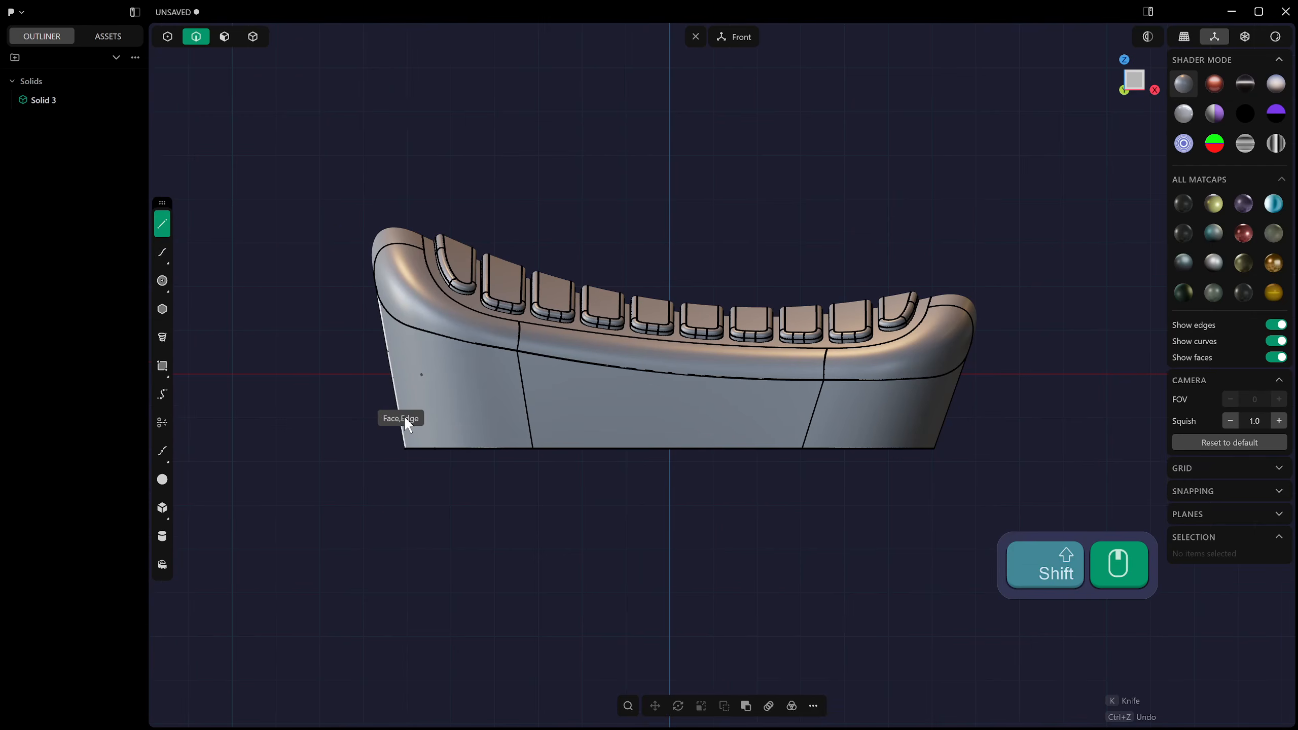
pyautogui.scroll(1, 416, 437)
pyautogui.press('Escape')
# Select the pad's flat bottom face, show its control points and raise the surface to 2 x 2 degree.
pyautogui.moveTo(395, 489); pyautogui.dragTo(399, 415, button='middle')
pyautogui.press('3')
pyautogui.click(548, 393)
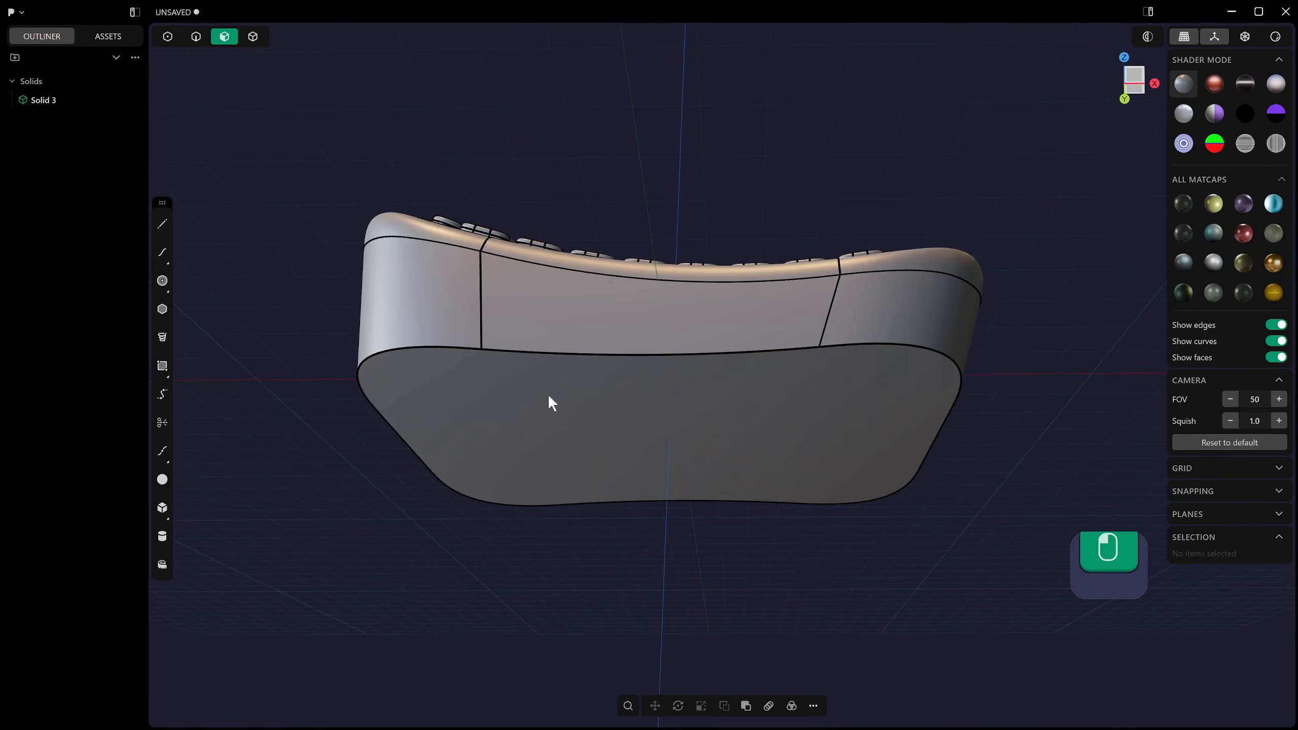
pyautogui.moveTo(548, 393); pyautogui.dragTo(531, 407, button='middle')
pyautogui.hotkey('shift', 's')
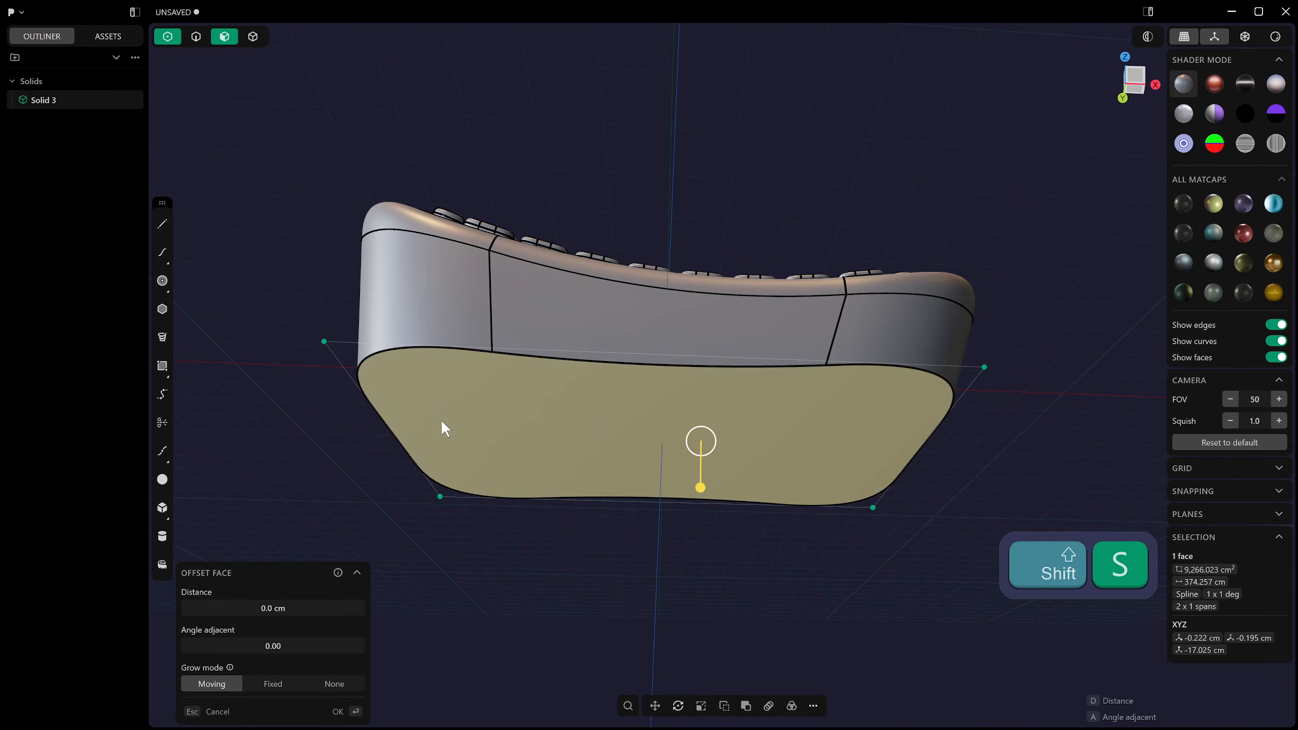
pyautogui.moveTo(405, 380); pyautogui.dragTo(352, 317, button='middle')
pyautogui.hotkey('shift', 's')
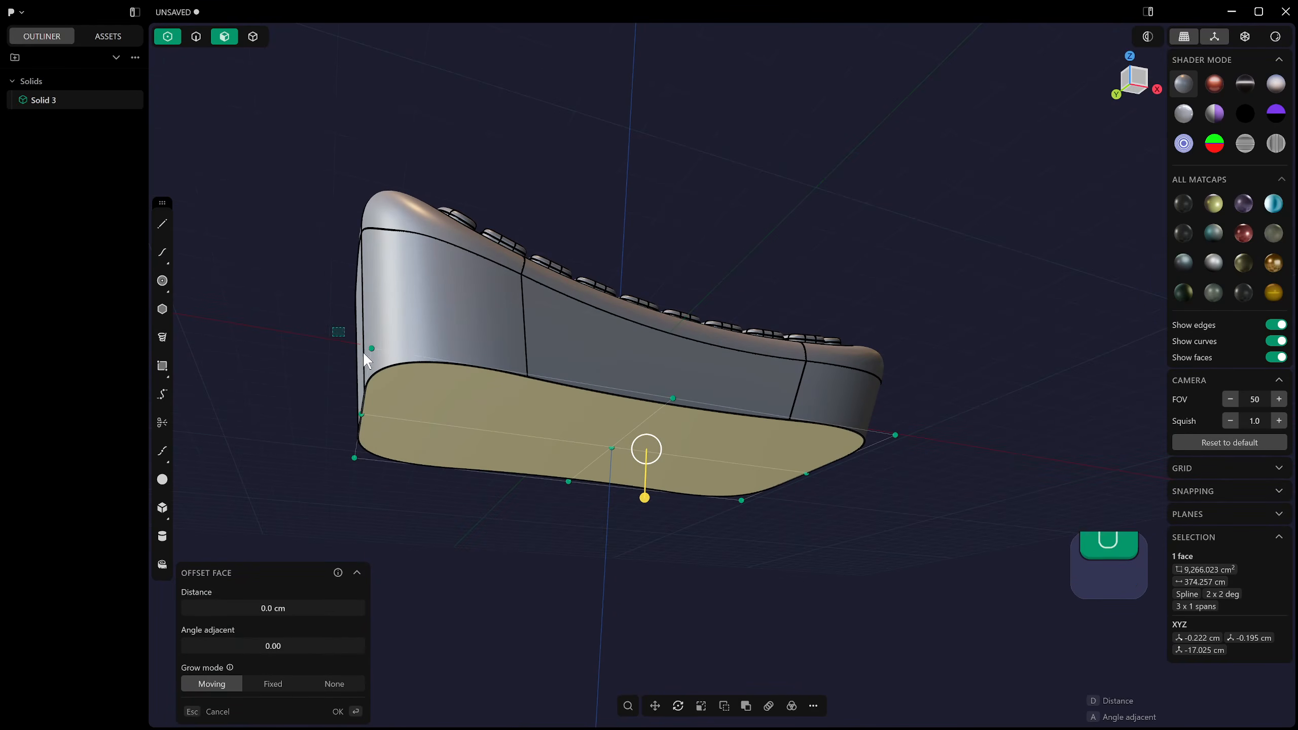
# Move the bottom face's two corner control points at the pad's taller end up 9.574 cm along Z.
pyautogui.moveTo(363, 351); pyautogui.dragTo(384, 365)
pyautogui.keyDown('shift'); pyautogui.moveTo(325, 493); pyautogui.dragTo(378, 441); pyautogui.keyUp('shift')
pyautogui.moveTo(378, 482); pyautogui.dragTo(423, 531, button='middle')
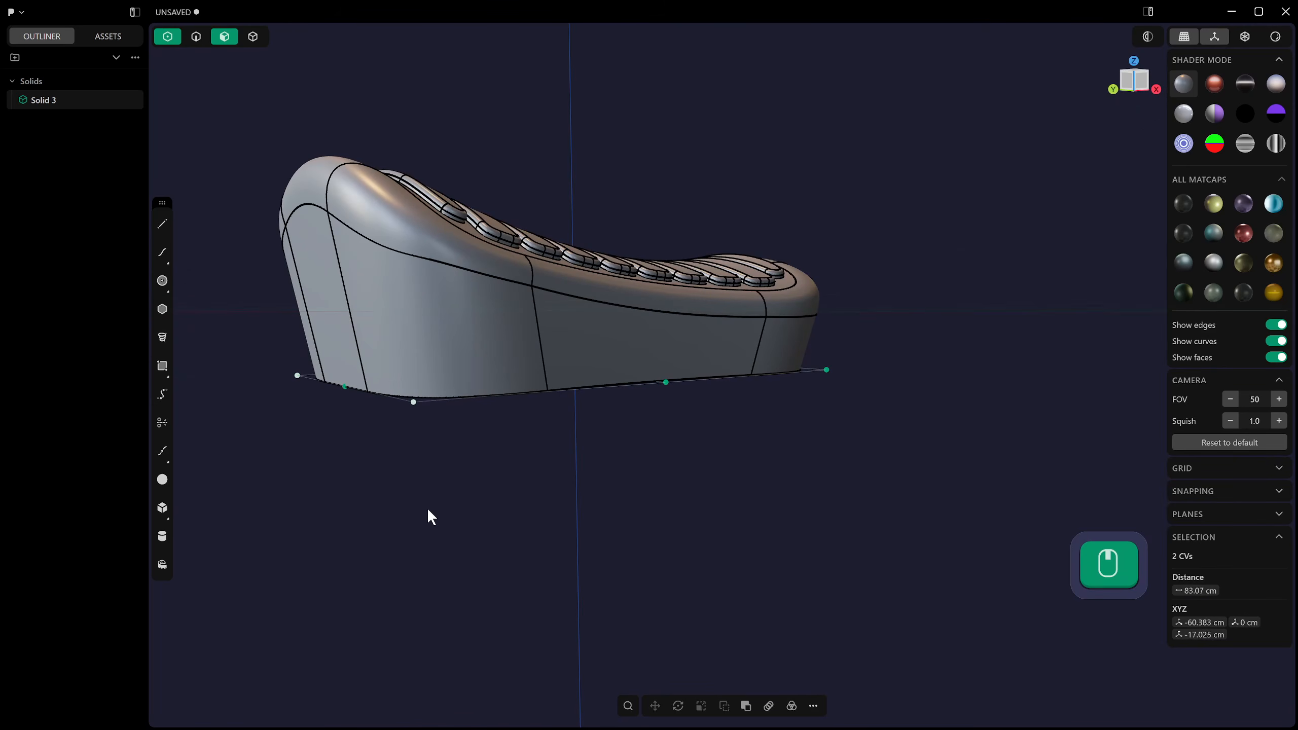
pyautogui.press('g')
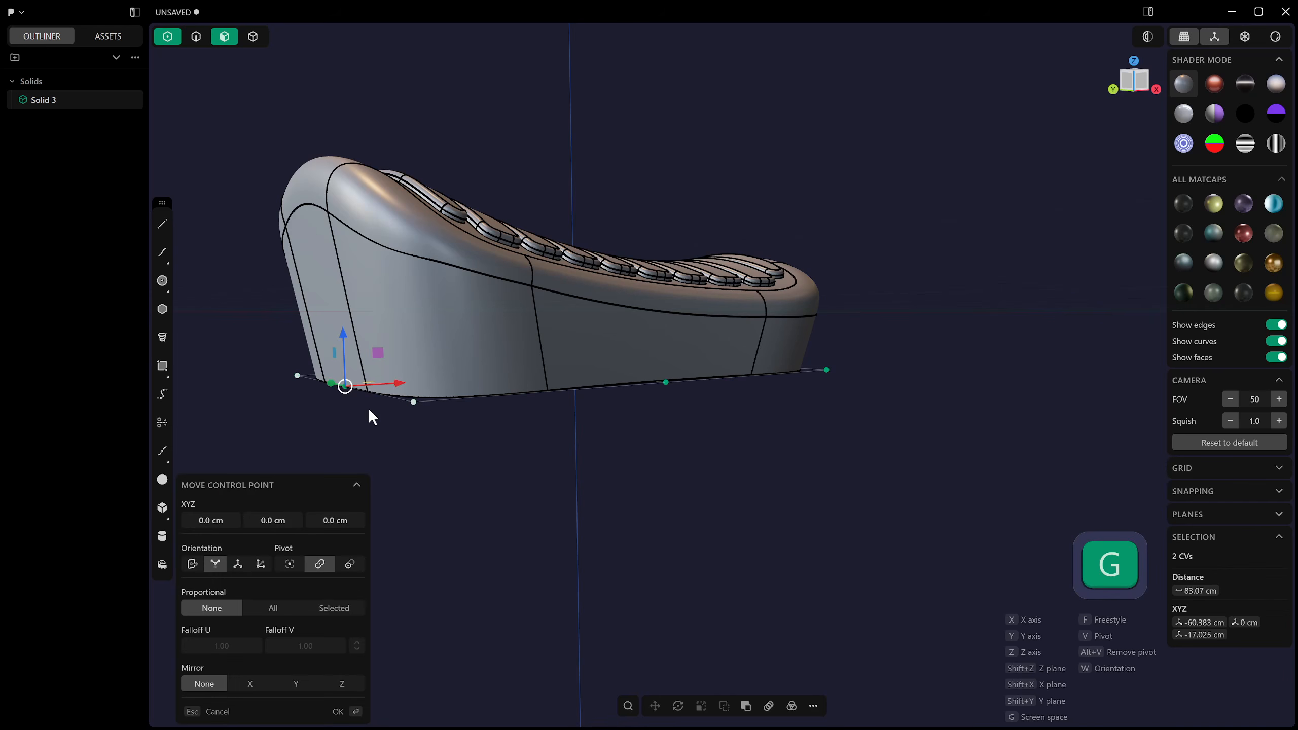
pyautogui.click(343, 295)
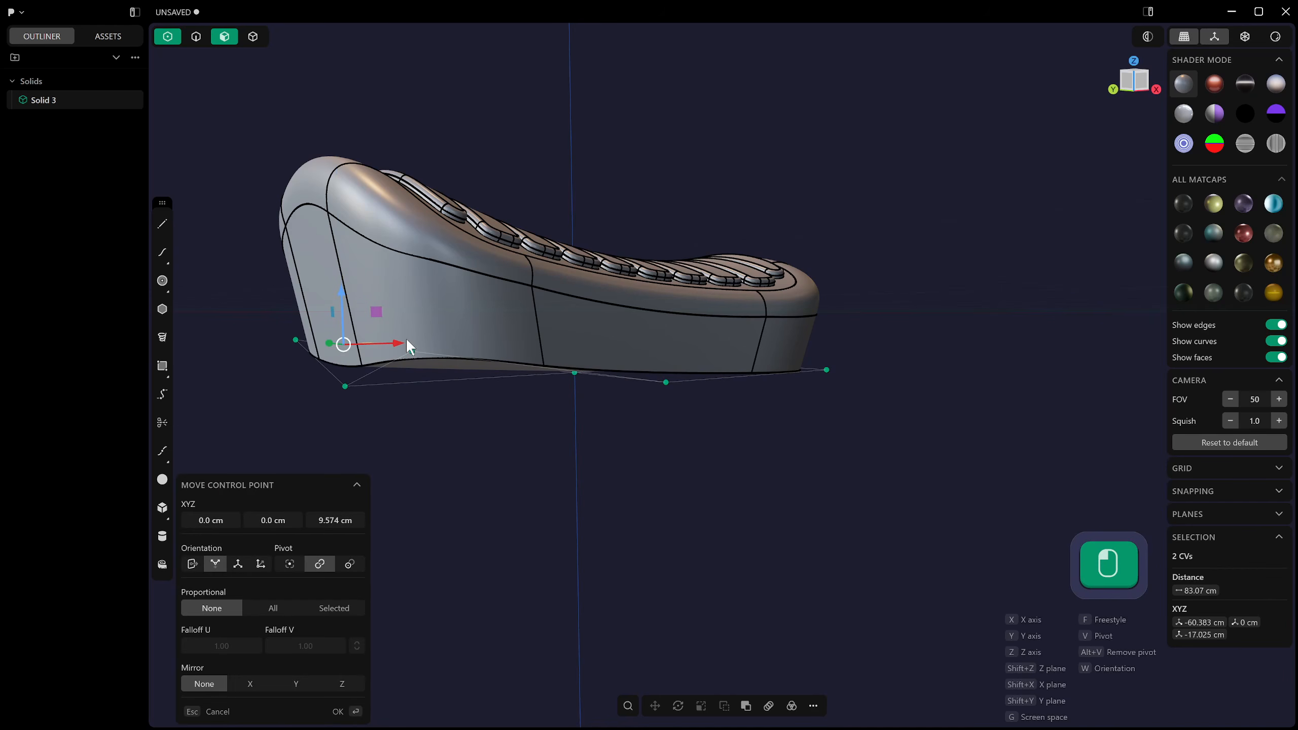
pyautogui.moveTo(405, 337); pyautogui.dragTo(544, 364, button='middle')
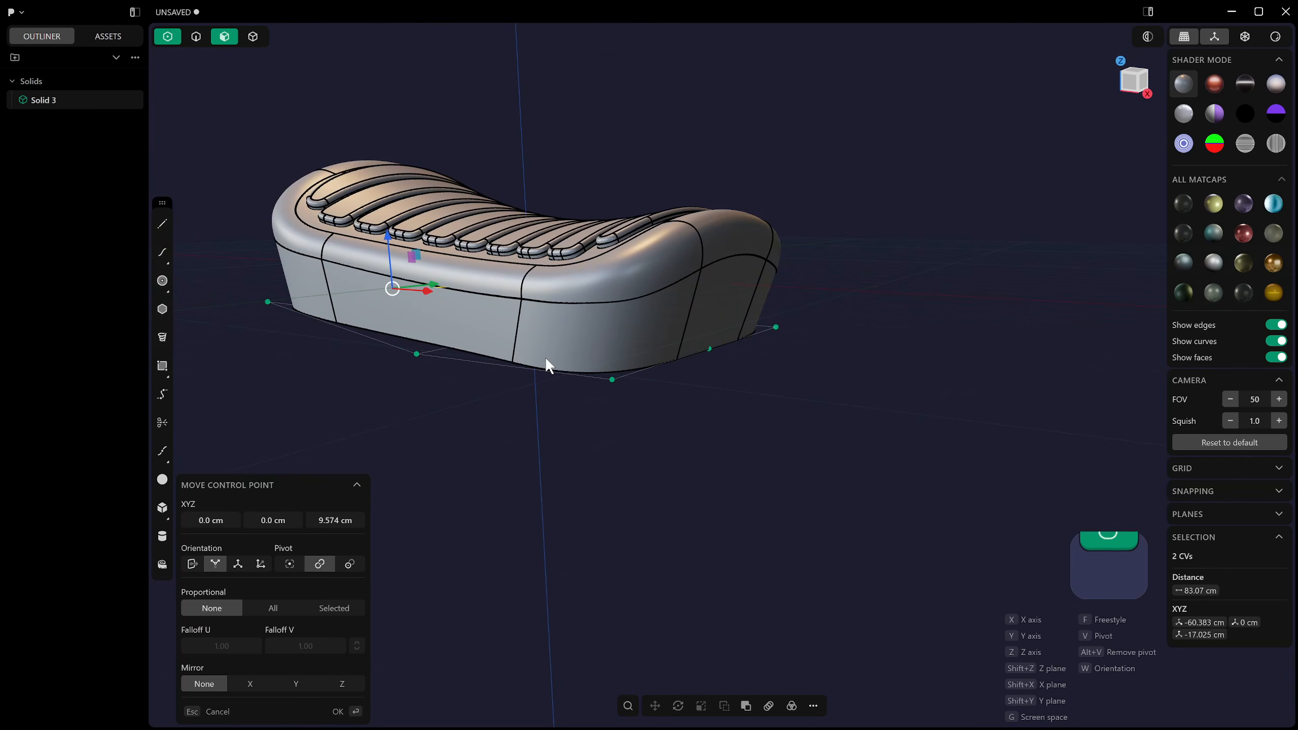
pyautogui.press('Return')
# Raise the bottom face's two corner control points at the pad's lower end to Z -10.166 cm and check the front view.
pyautogui.moveTo(590, 369); pyautogui.dragTo(631, 420)
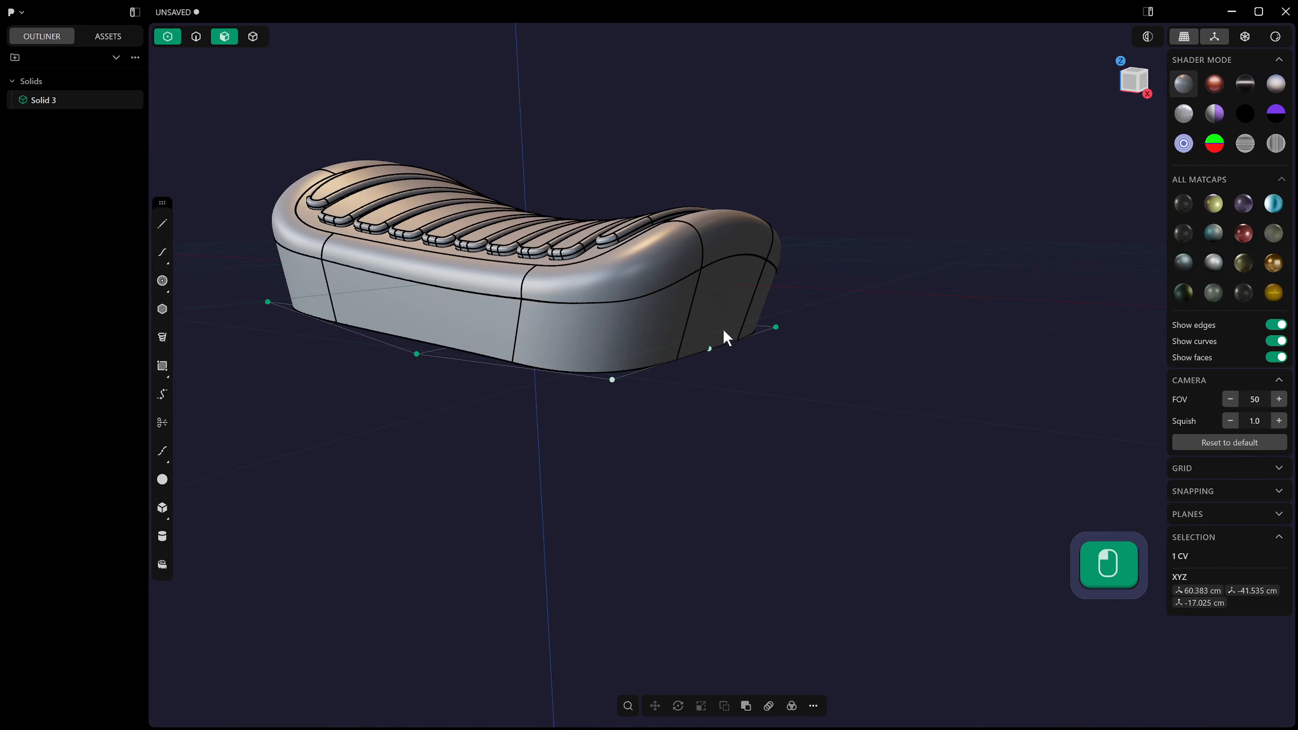
pyautogui.keyDown('shift'); pyautogui.moveTo(762, 310); pyautogui.dragTo(780, 338); pyautogui.keyUp('shift')
pyautogui.press('g')
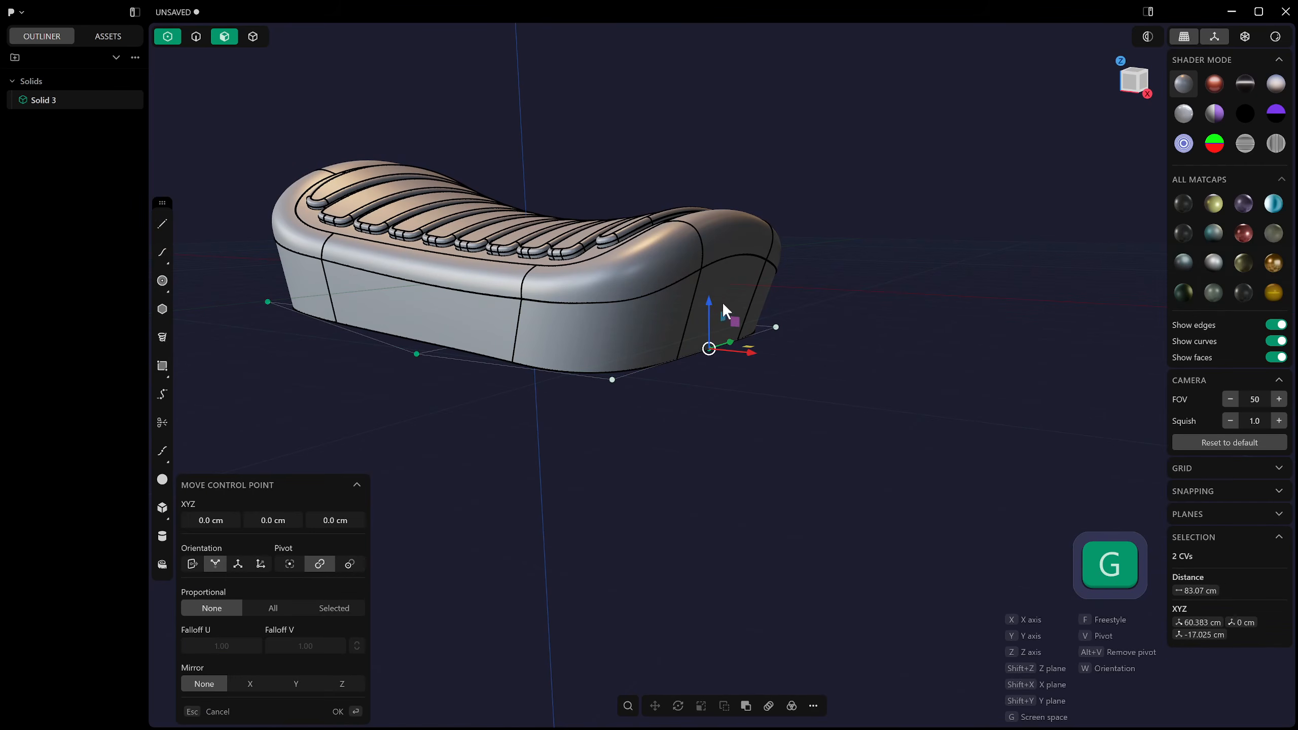
pyautogui.moveTo(722, 302); pyautogui.dragTo(706, 277)
pyautogui.rightClick(705, 277)
pyautogui.moveTo(706, 338)
pyautogui.mouseDown(button='middle')
pyautogui.moveTo(722, 367)
pyautogui.moveTo(714, 343)
pyautogui.mouseUp(button='middle')
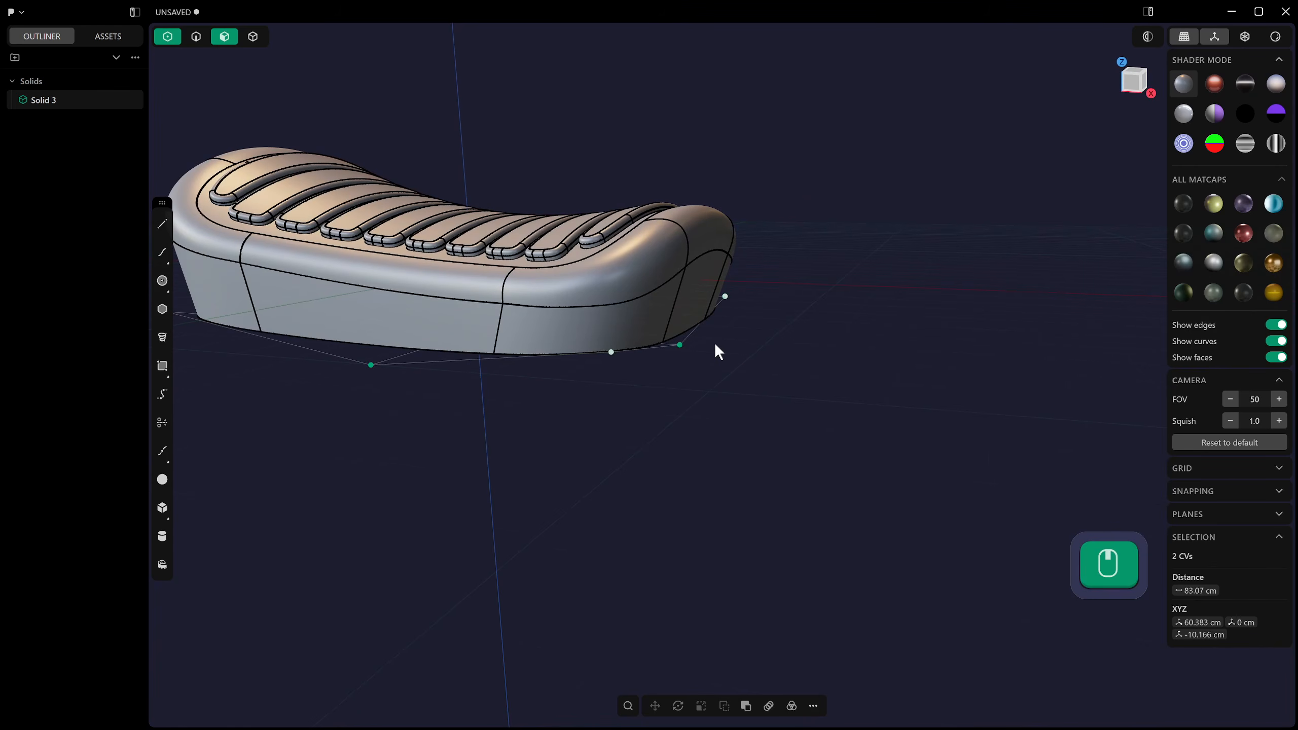
pyautogui.press('KP_1')
pyautogui.keyDown('shift'); pyautogui.moveTo(593, 371); pyautogui.dragTo(540, 375, button='middle'); pyautogui.keyUp('shift')
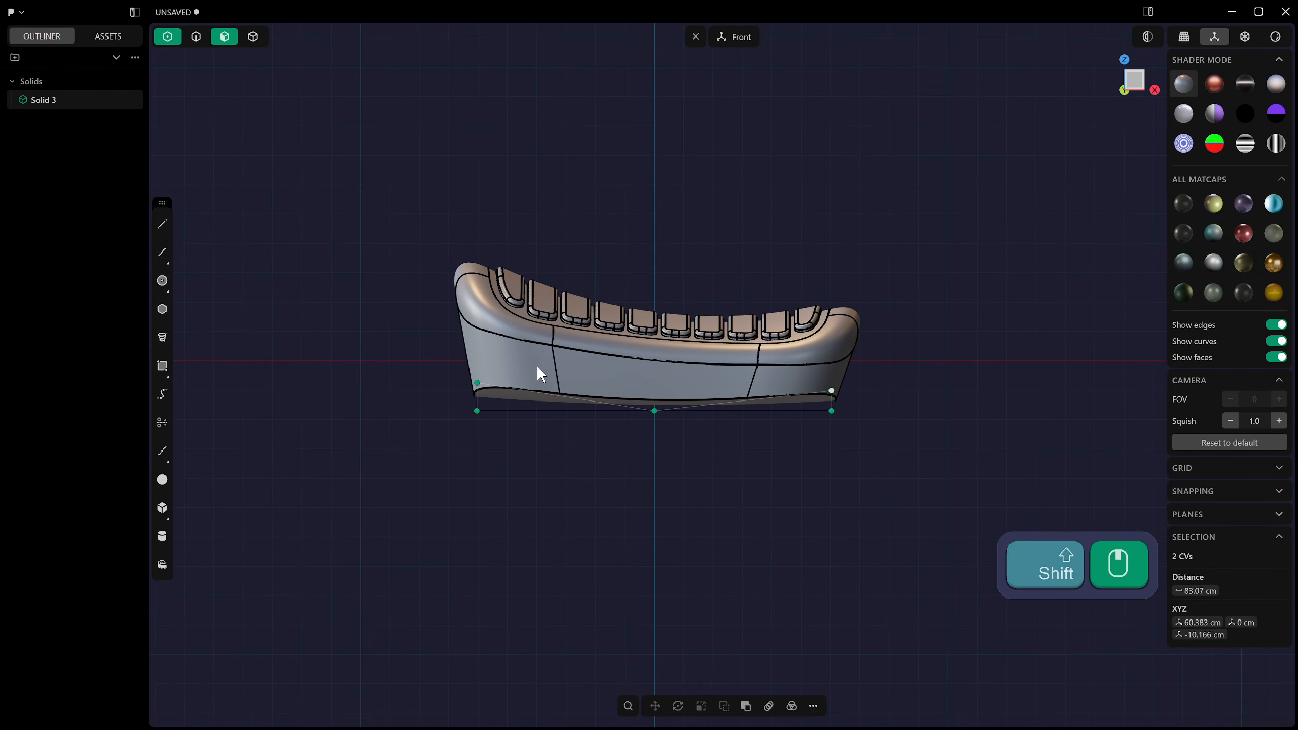
# Draw a horizontal line about 168 cm long across the pad in the front view and move it down to Z -6.035 cm.
pyautogui.moveTo(807, 399); pyautogui.dragTo(715, 333, button='middle')
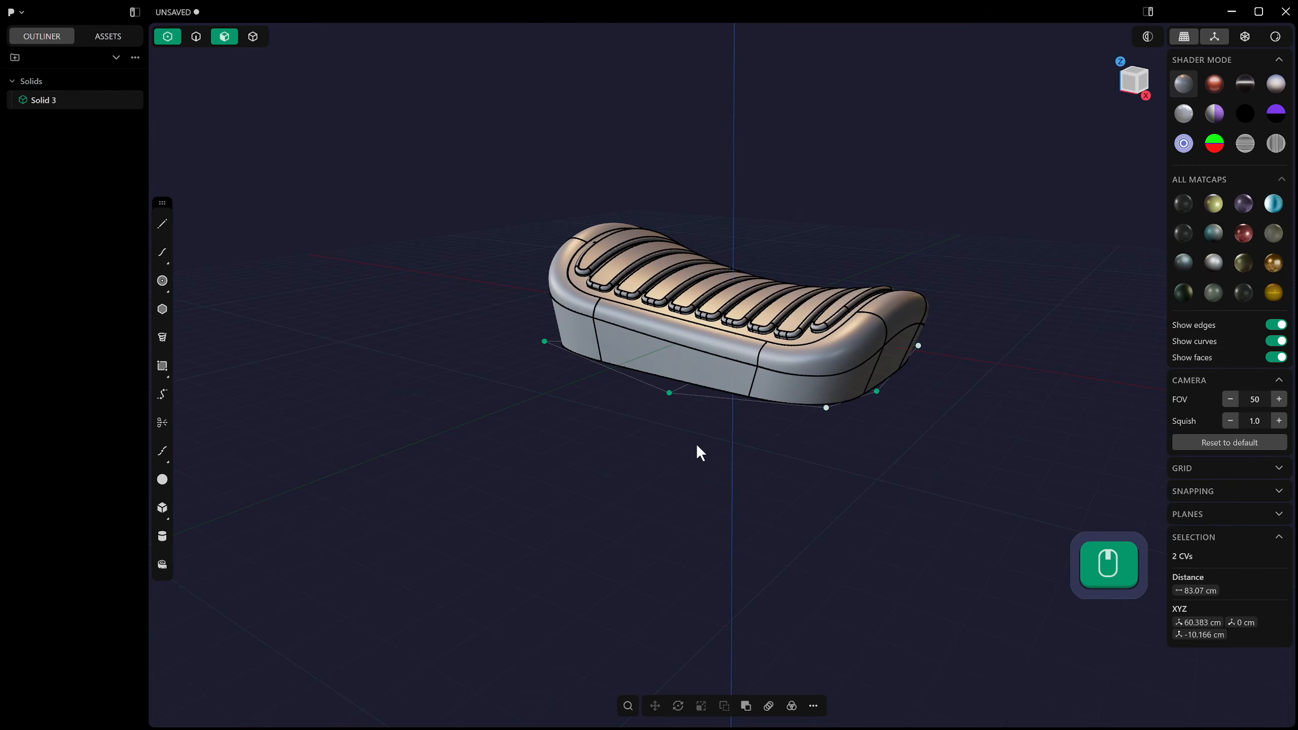
pyautogui.scroll(3, 670, 251)
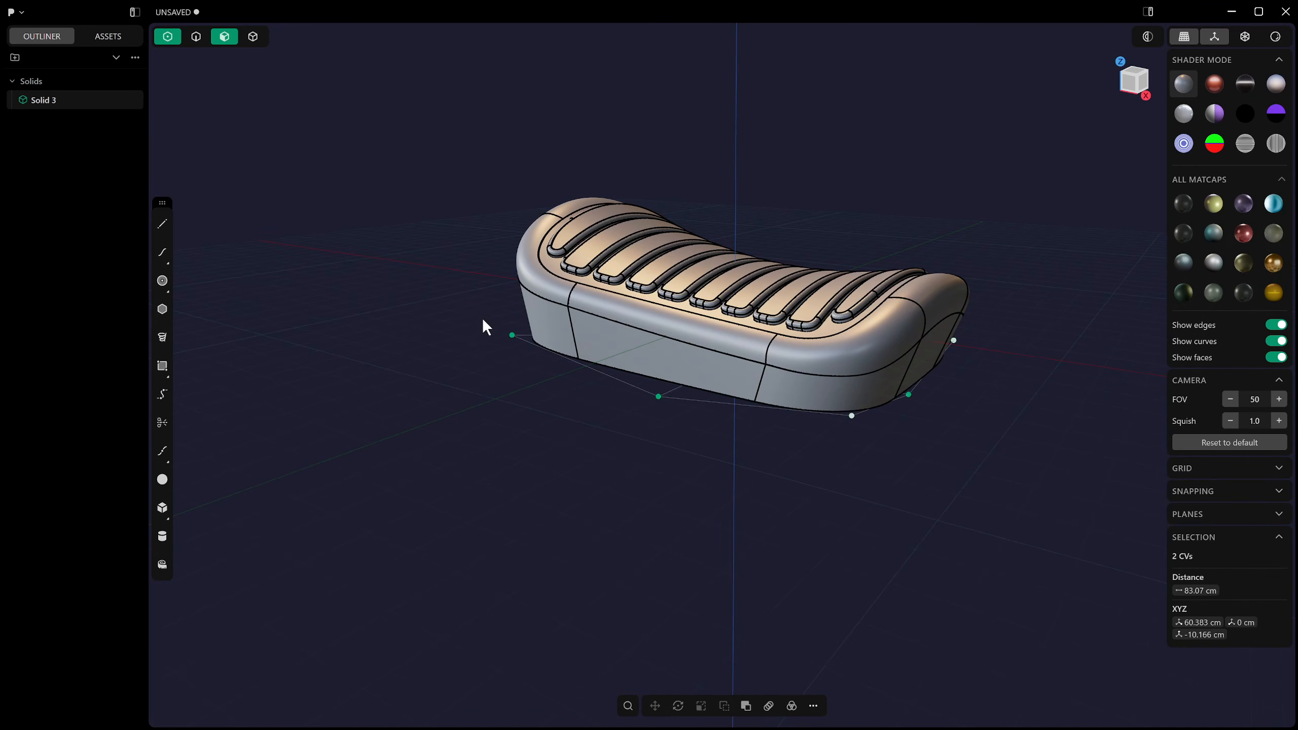
pyautogui.keyDown('shift'); pyautogui.moveTo(718, 350); pyautogui.dragTo(533, 507, button='middle'); pyautogui.keyUp('shift')
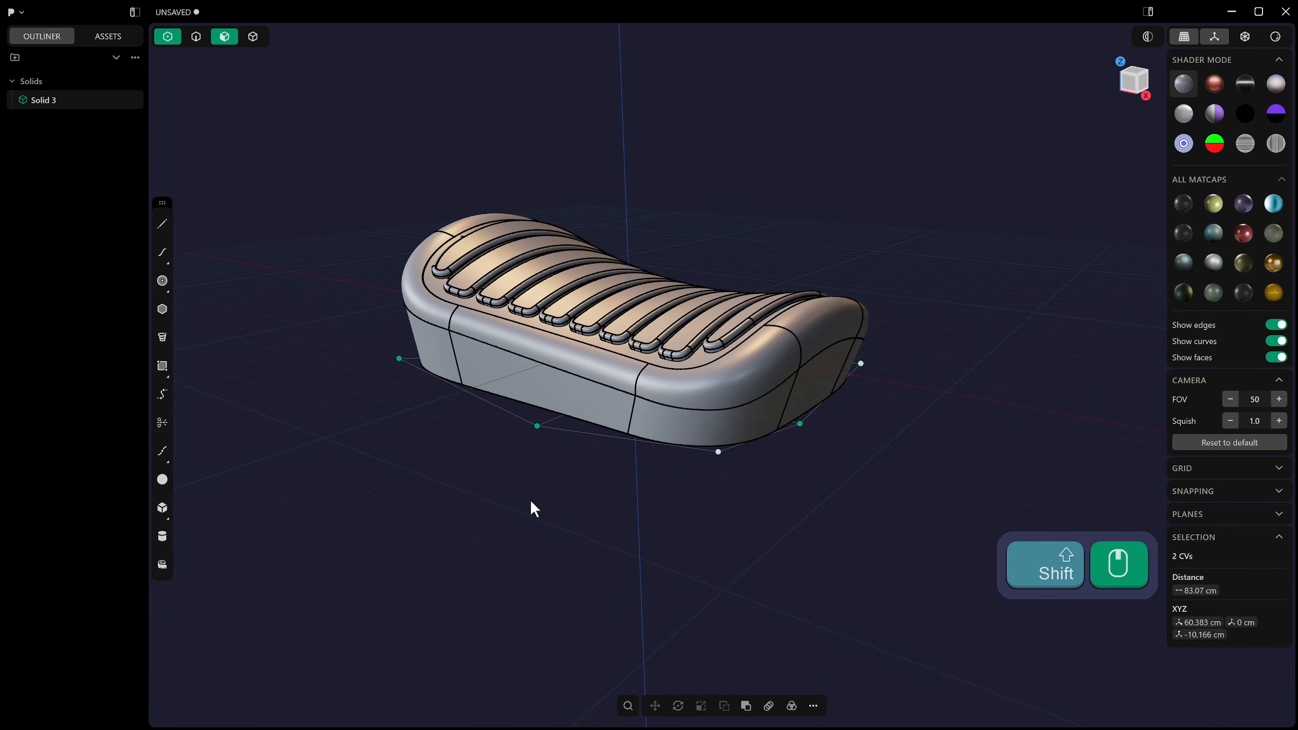
pyautogui.press('KP_1')
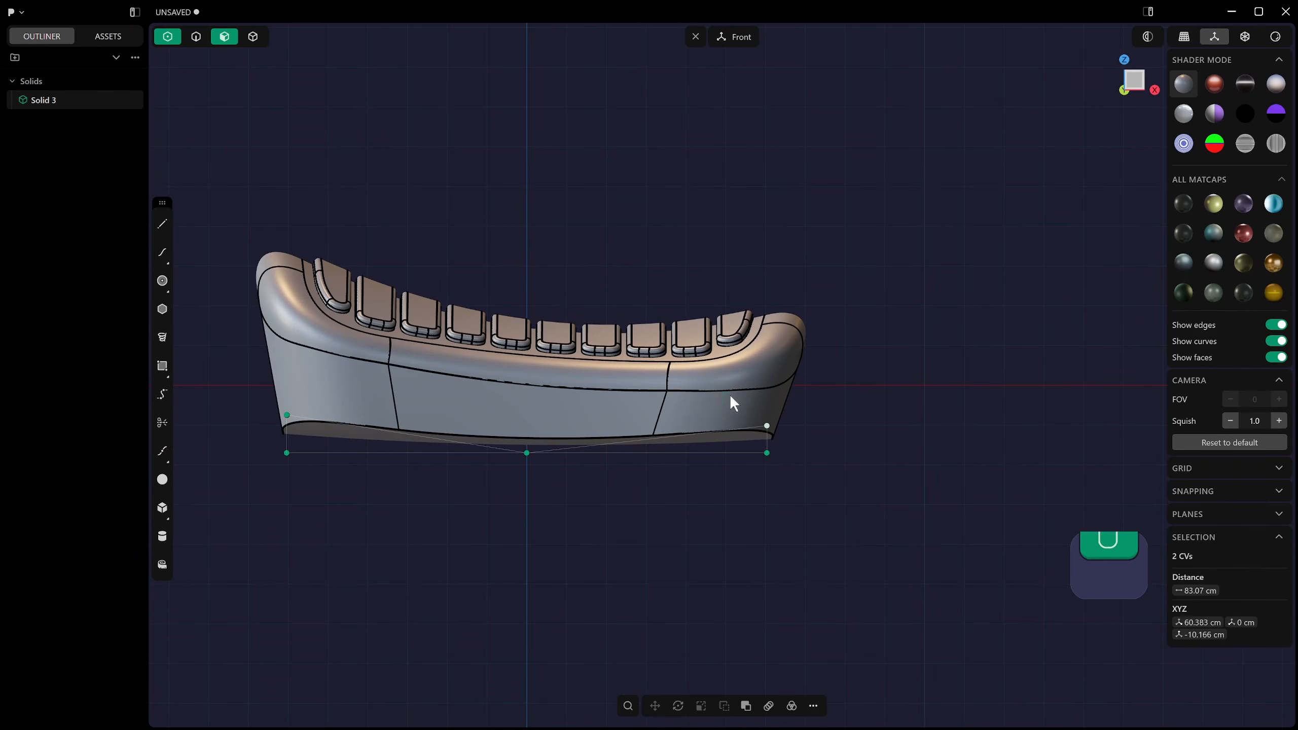
pyautogui.moveTo(730, 393); pyautogui.dragTo(795, 487)
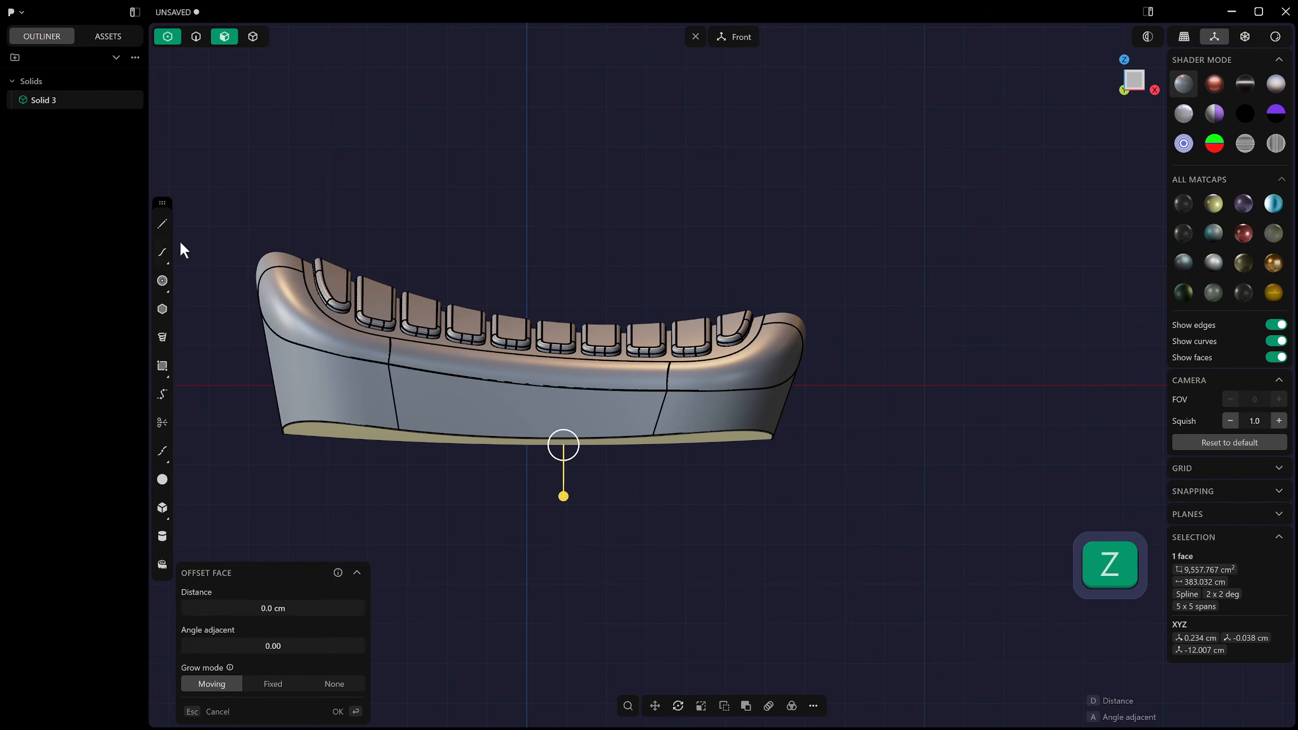
pyautogui.click(161, 223)
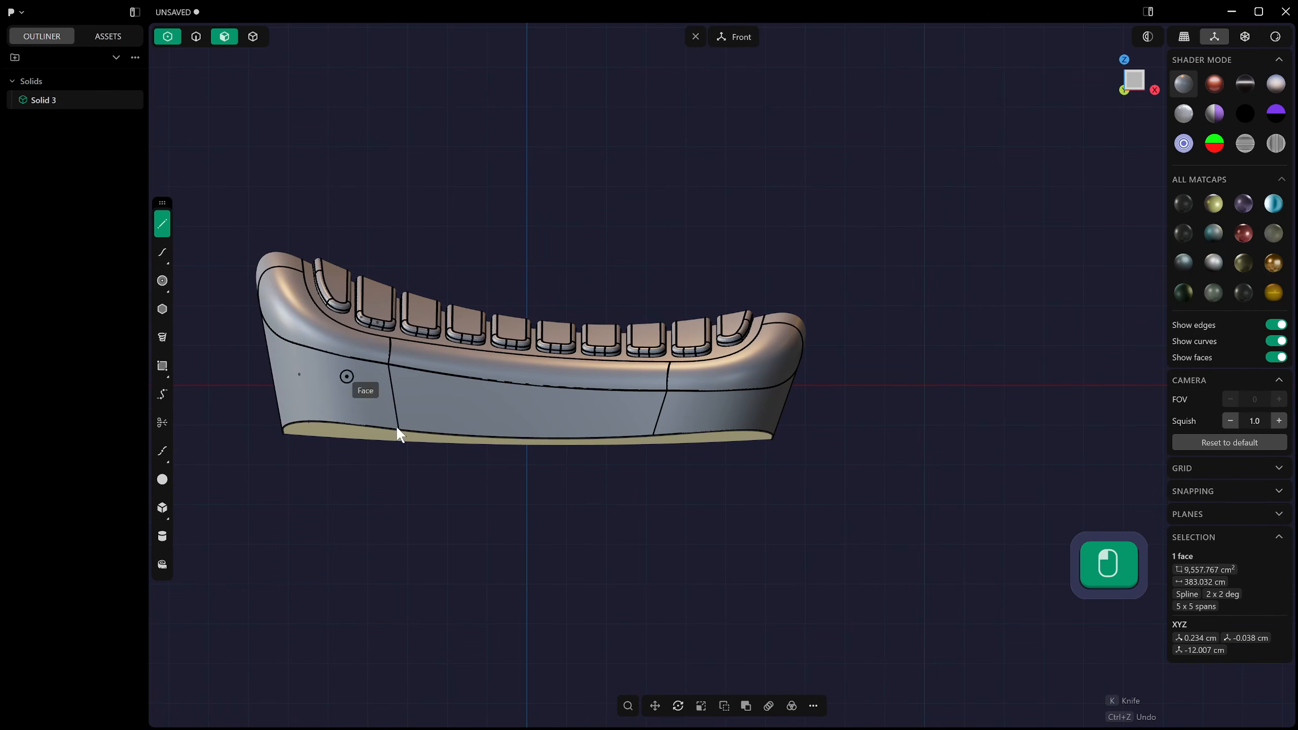
pyautogui.click(254, 385)
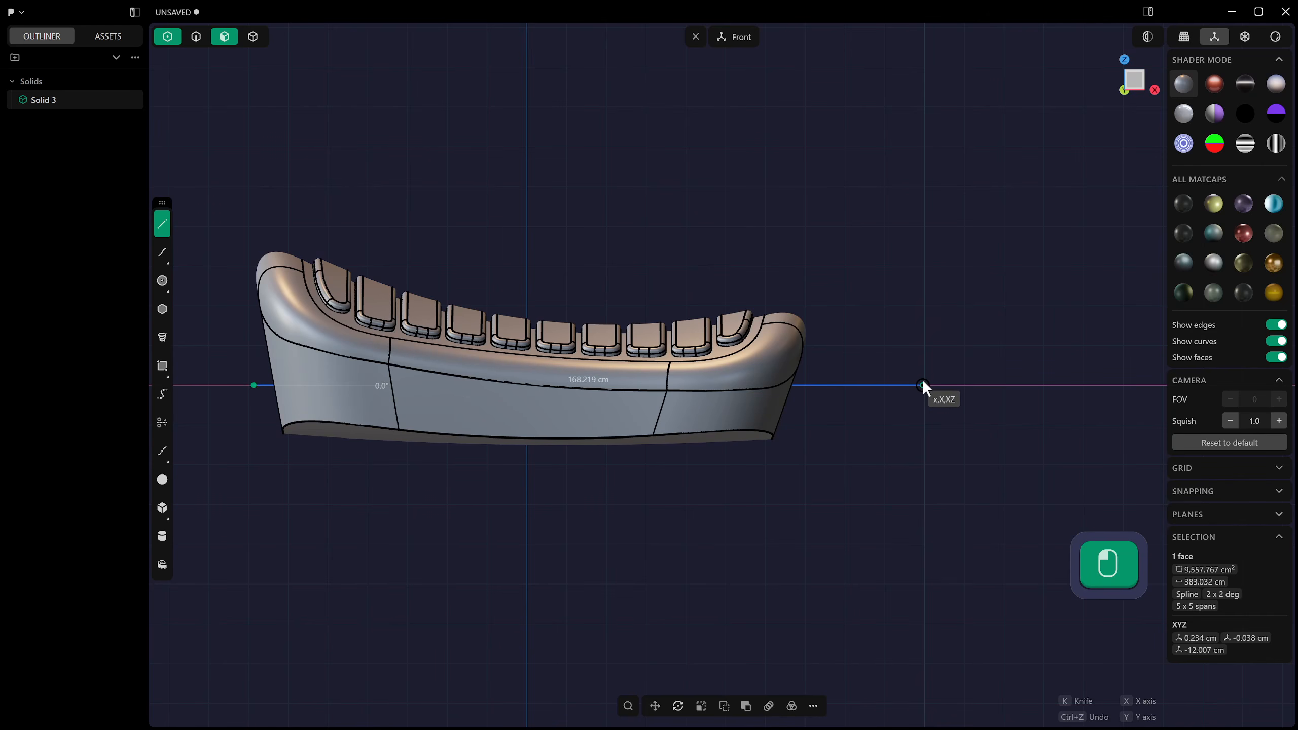
pyautogui.click(922, 385)
pyautogui.press('g')
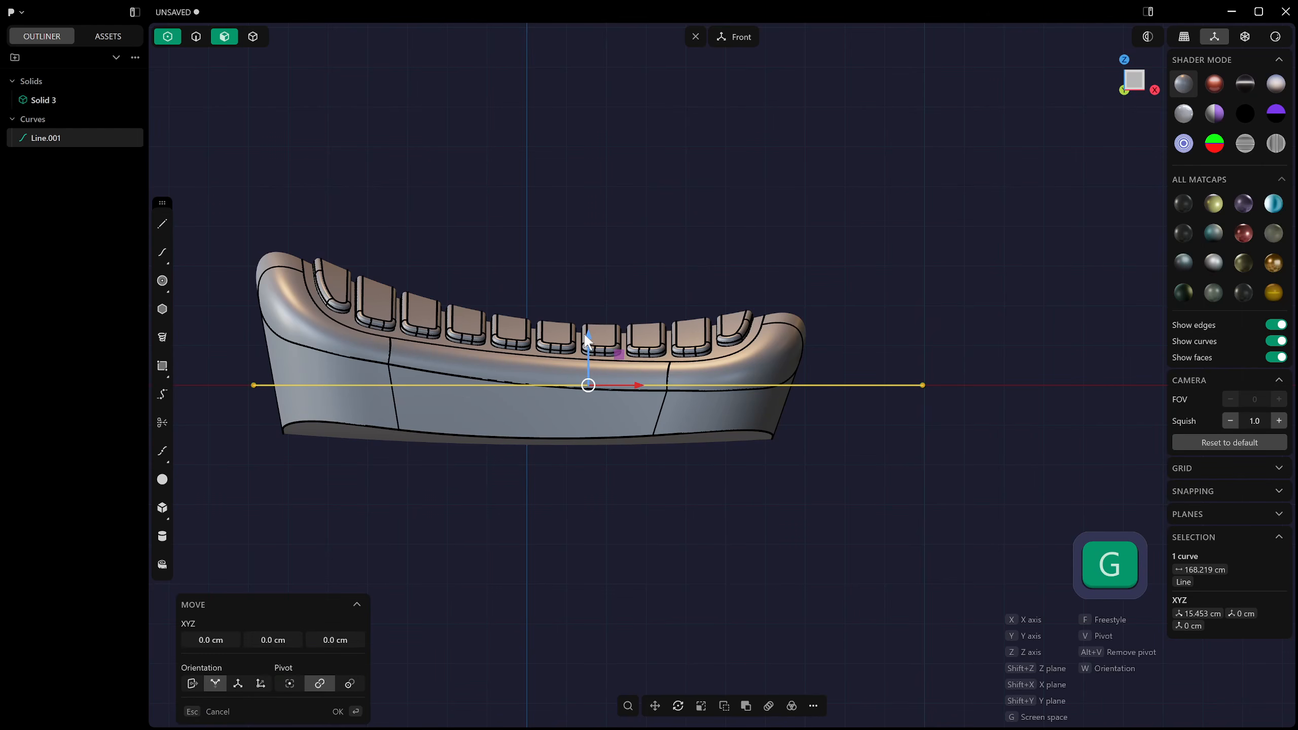
pyautogui.click(584, 359)
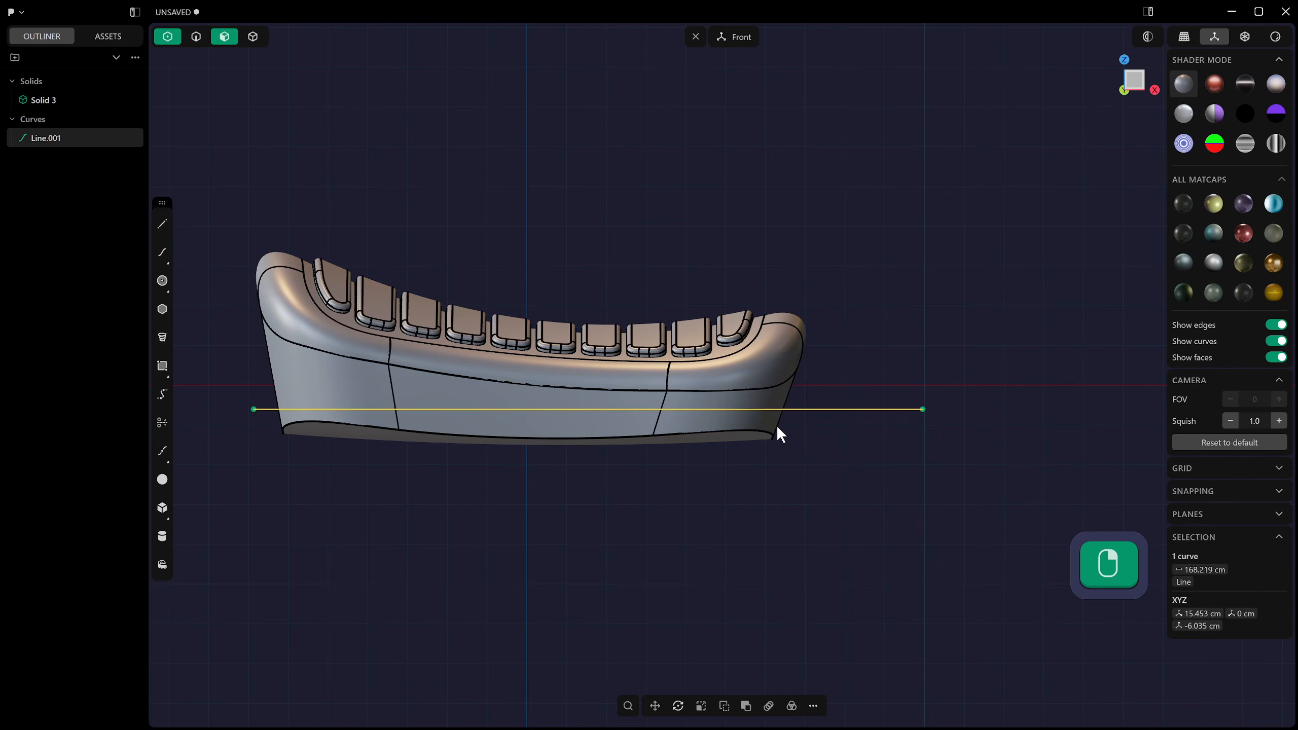
# Cut the pad into an upper and a lower solid with the horizontal line and delete the line.
pyautogui.press('c')
pyautogui.click(778, 367)
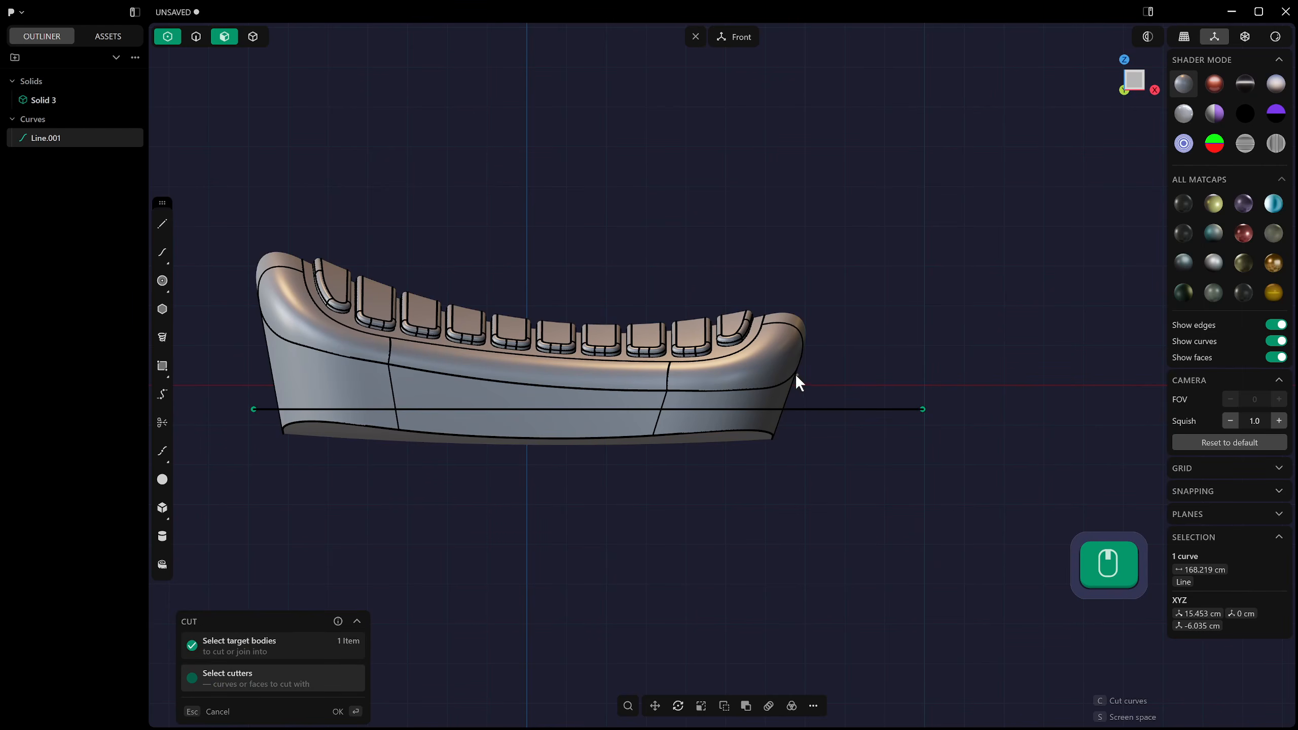
pyautogui.moveTo(795, 374); pyautogui.dragTo(756, 363, button='middle')
pyautogui.click(758, 371)
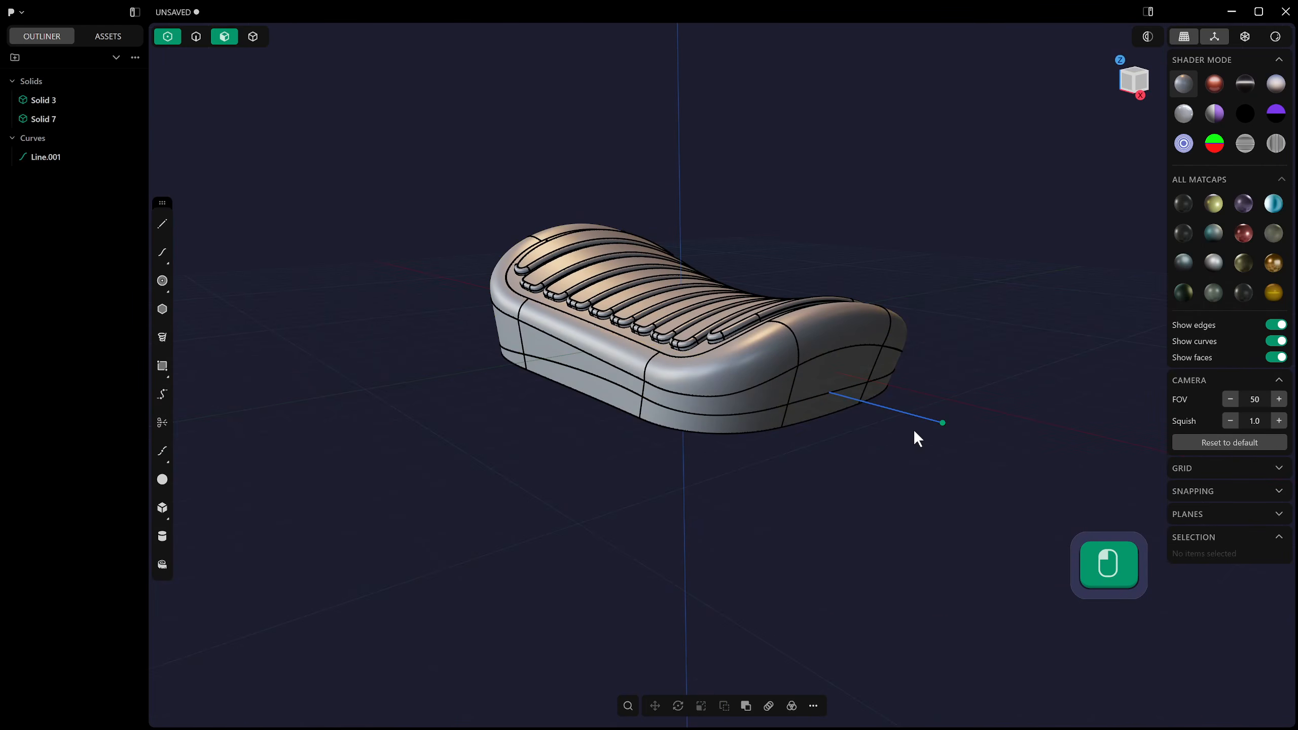
pyautogui.click(915, 415)
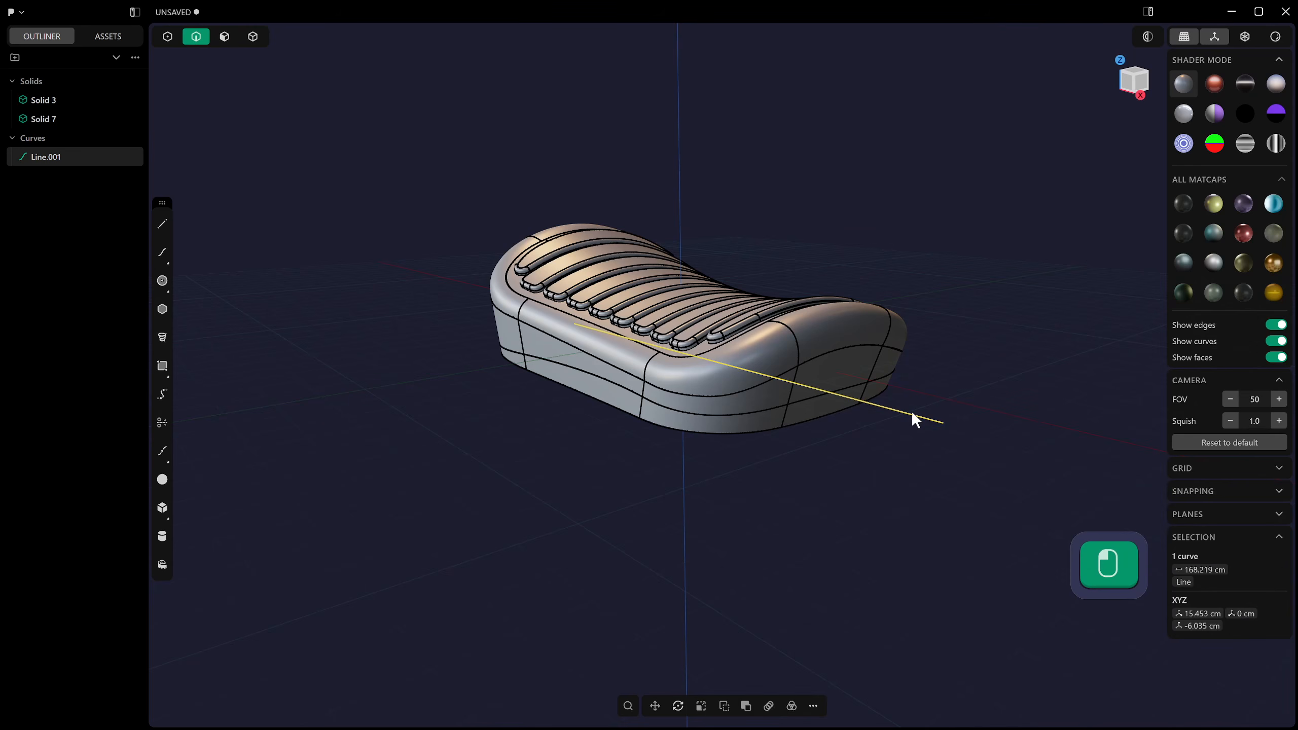
pyautogui.press('x')
pyautogui.moveTo(912, 413); pyautogui.dragTo(840, 438, button='middle')
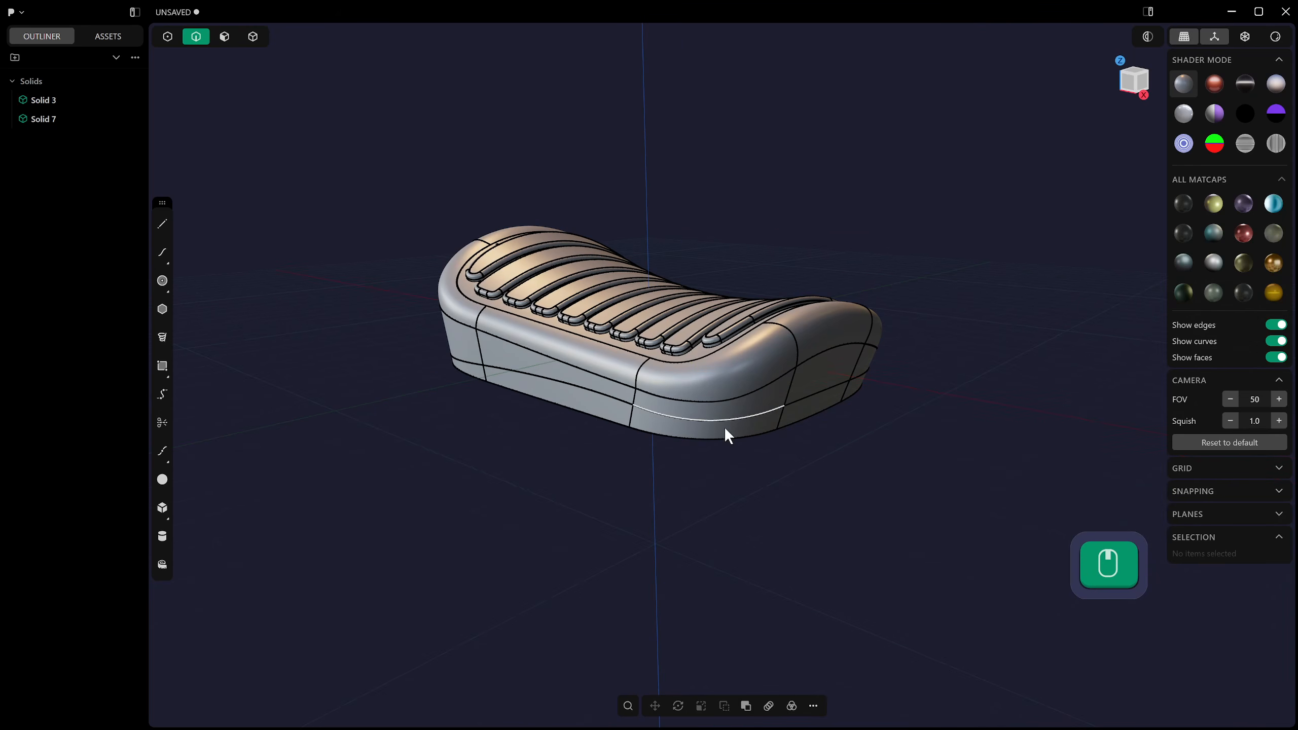
pyautogui.press('2')
pyautogui.moveTo(741, 424); pyautogui.dragTo(739, 412)
pyautogui.press('b')
pyautogui.press('Escape')
pyautogui.moveTo(781, 485); pyautogui.dragTo(816, 443, button='middle')
pyautogui.moveTo(745, 420); pyautogui.dragTo(724, 412)
pyautogui.press('b')
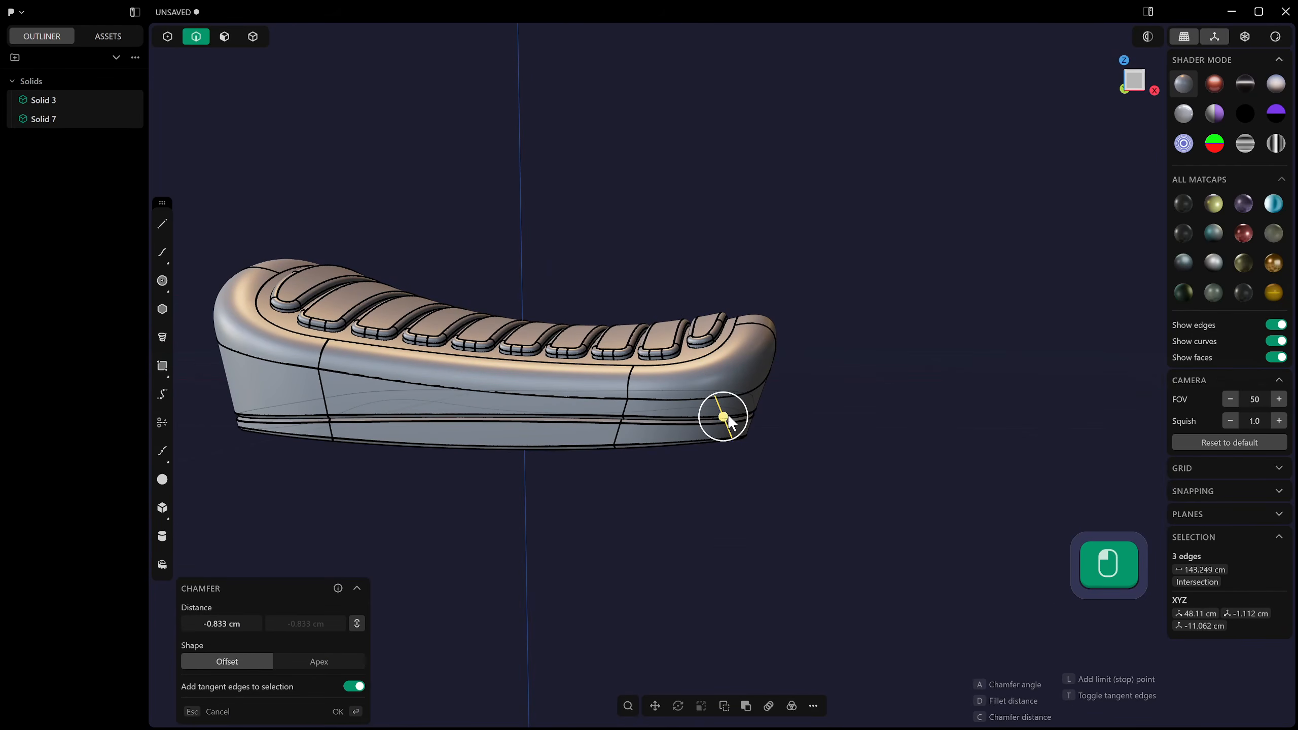
pyautogui.press('Escape')
# Fillet the edges of both solids along the cut by about 1.36 cm with the G2 shape to form a groove.
pyautogui.press('KP_1')
pyautogui.click(805, 423)
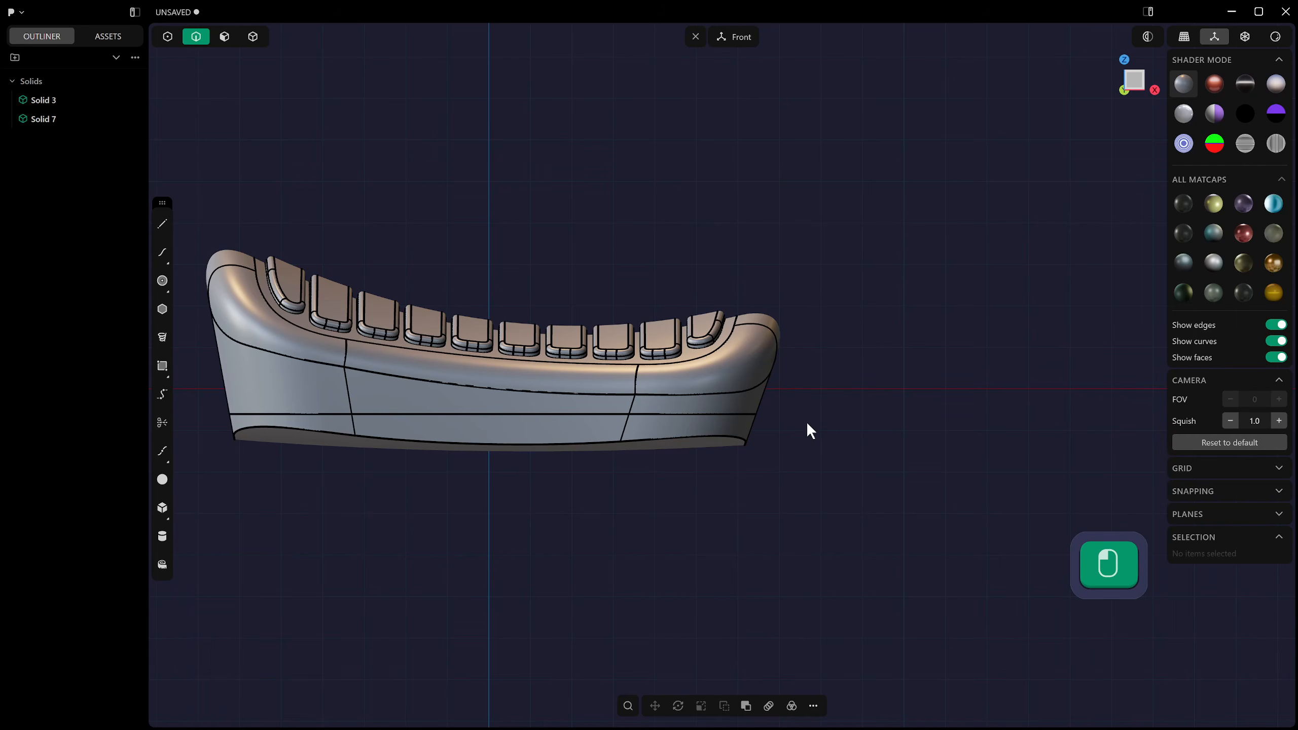
pyautogui.click(722, 413)
pyautogui.press('f')
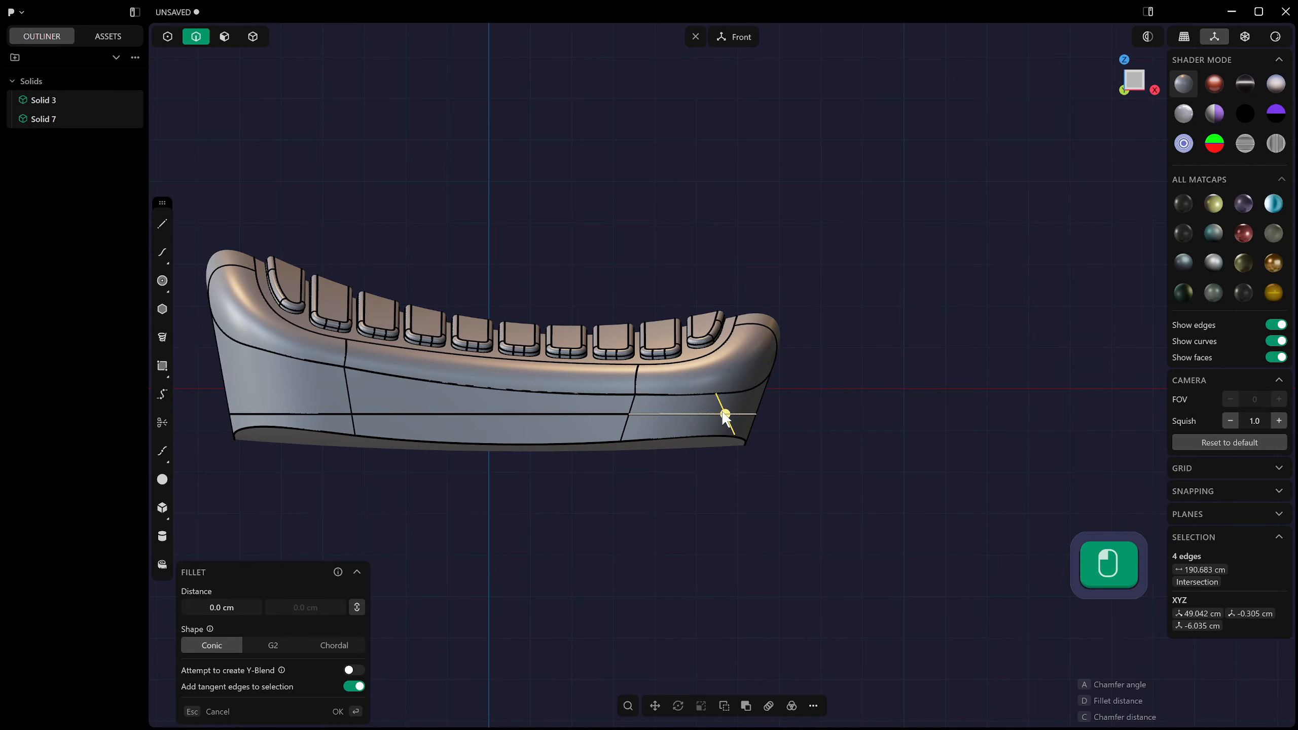
pyautogui.moveTo(725, 420); pyautogui.dragTo(720, 418)
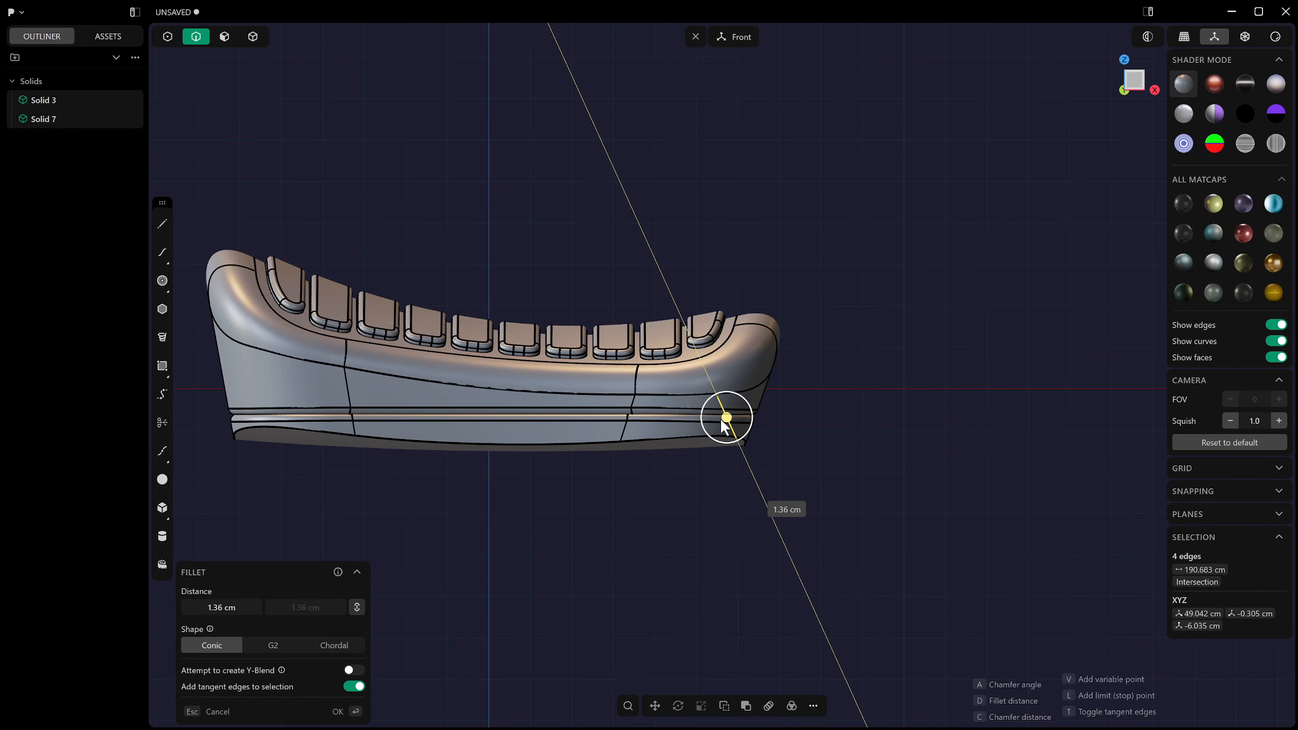
pyautogui.click(284, 646)
pyautogui.moveTo(638, 532); pyautogui.dragTo(637, 440, button='middle')
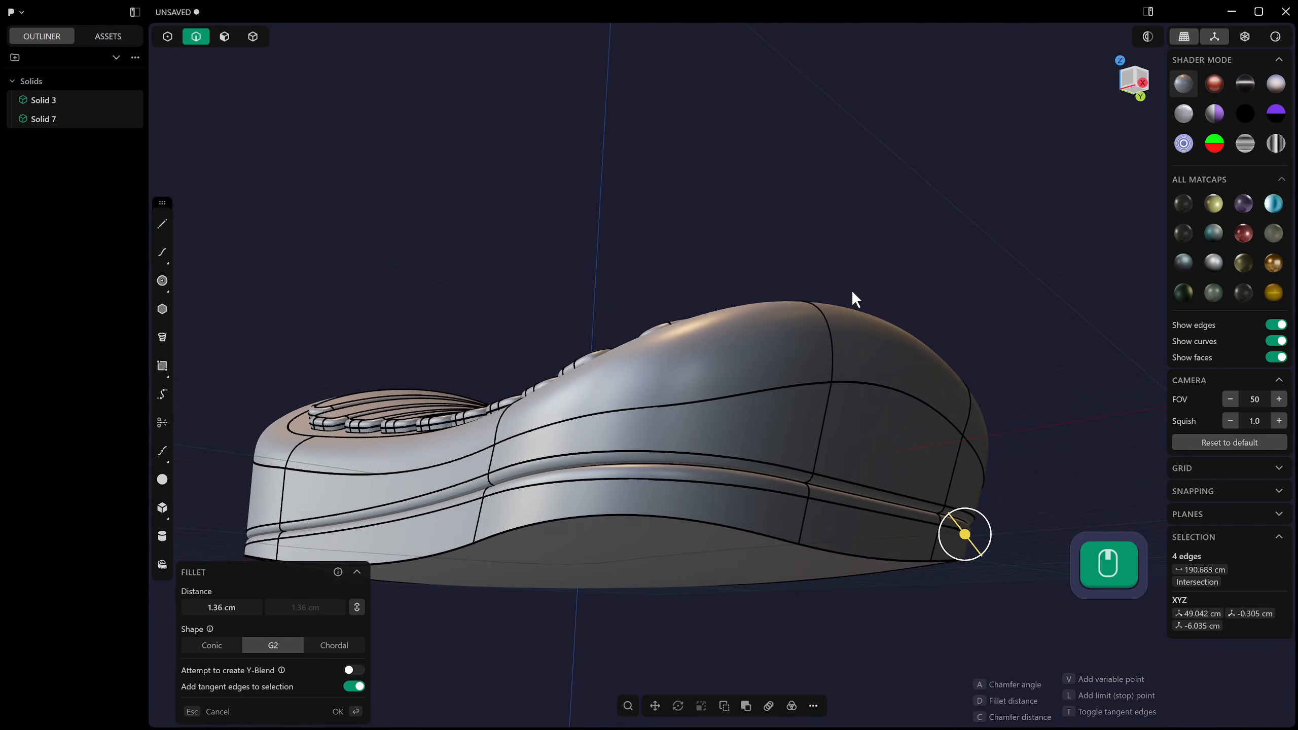
pyautogui.rightClick(832, 246)
# Start a pipe along the edge loop above the groove with a section size of about 0.593 cm.
pyautogui.press('2')
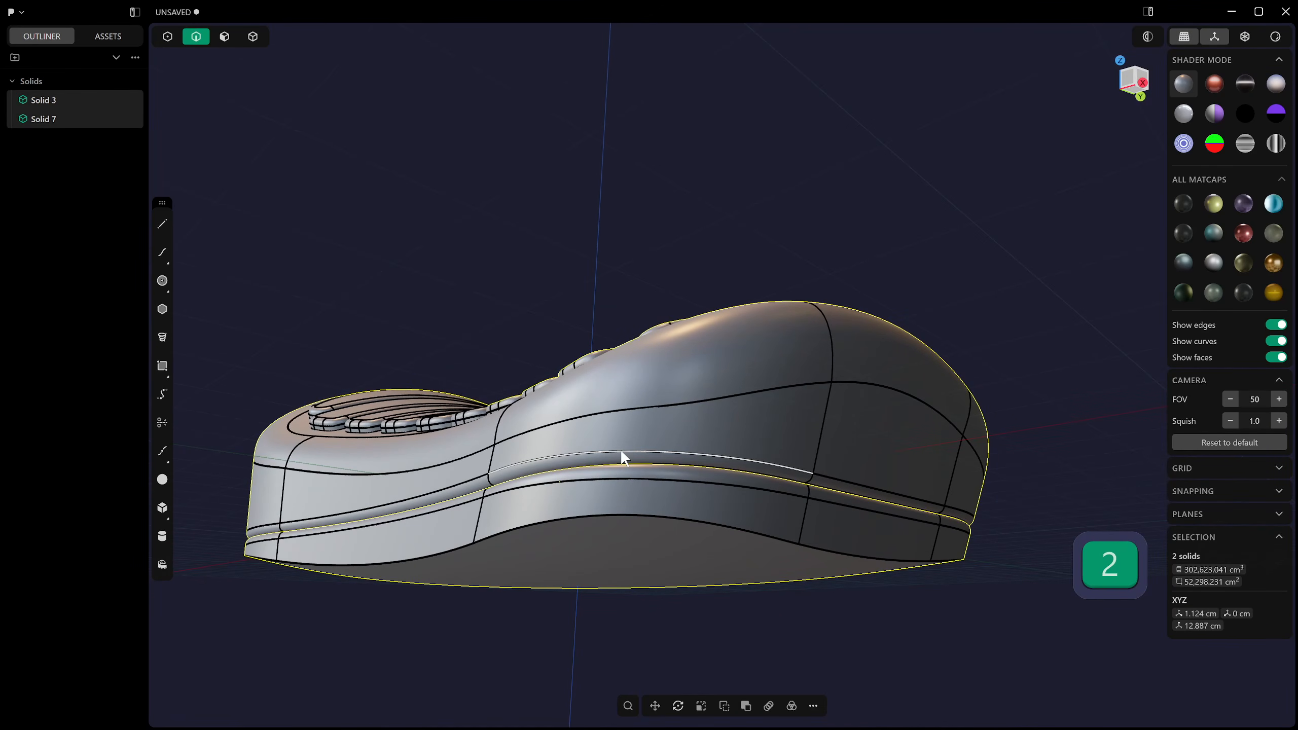
pyautogui.keyDown('alt'); pyautogui.keyDown('shift'); pyautogui.click(606, 446); pyautogui.keyUp('shift'); pyautogui.keyUp('alt')
pyautogui.moveTo(606, 446); pyautogui.dragTo(665, 385, button='middle')
pyautogui.press('p')
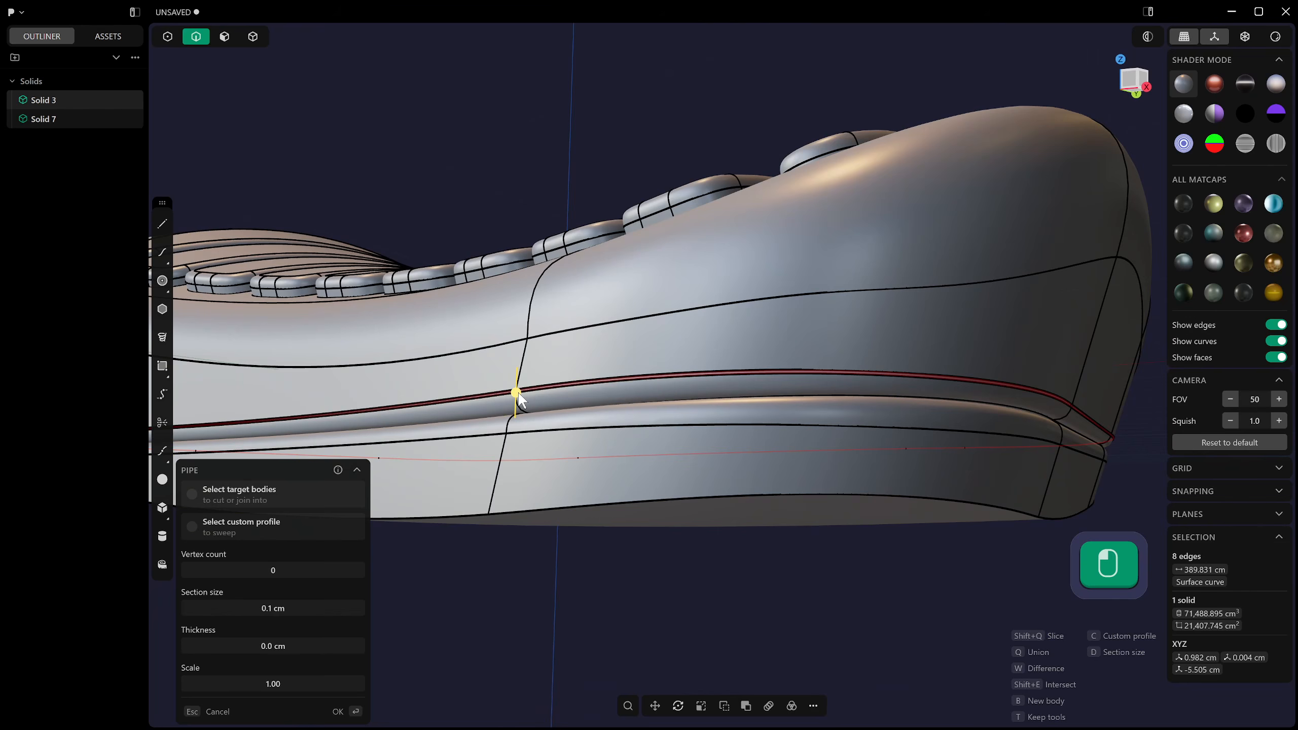
pyautogui.moveTo(517, 391); pyautogui.dragTo(523, 400)
pyautogui.moveTo(523, 400); pyautogui.dragTo(699, 384, button='middle')
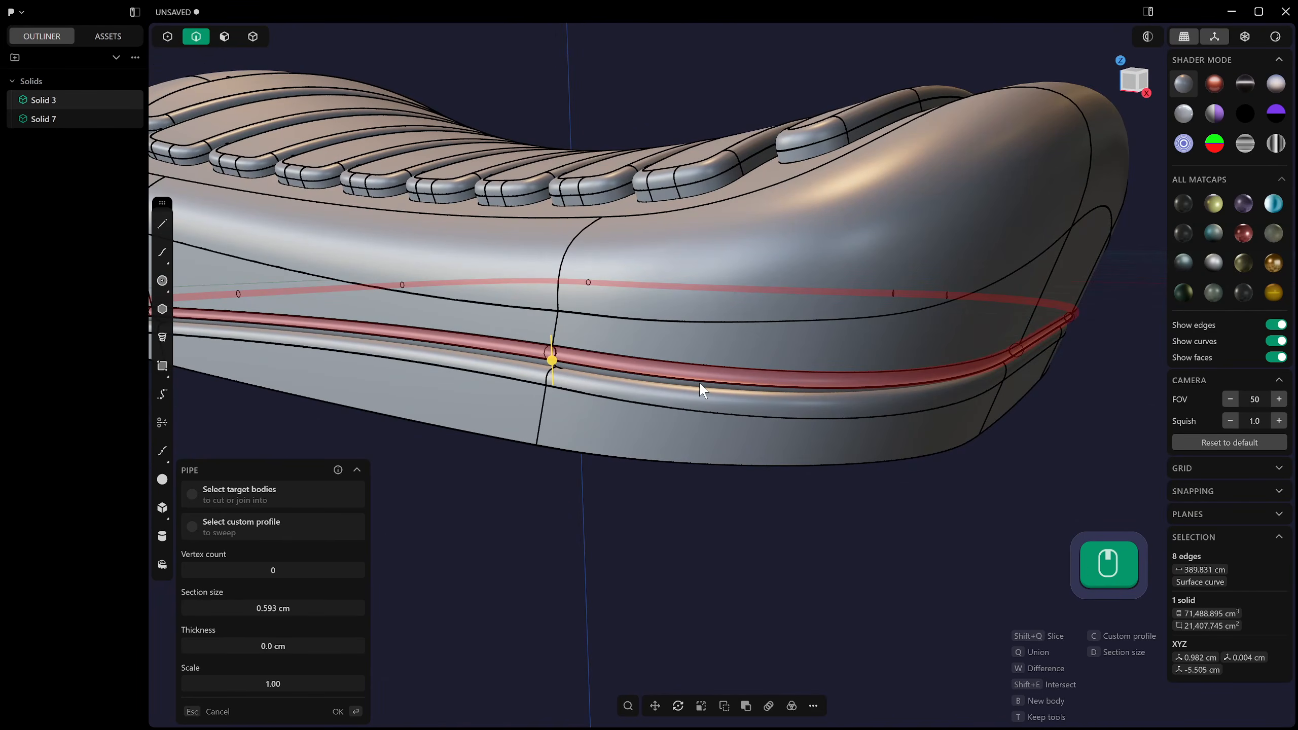
# Set the pipe's section size to about 1.027 cm and union it with the pad's upper solid.
pyautogui.press('q')
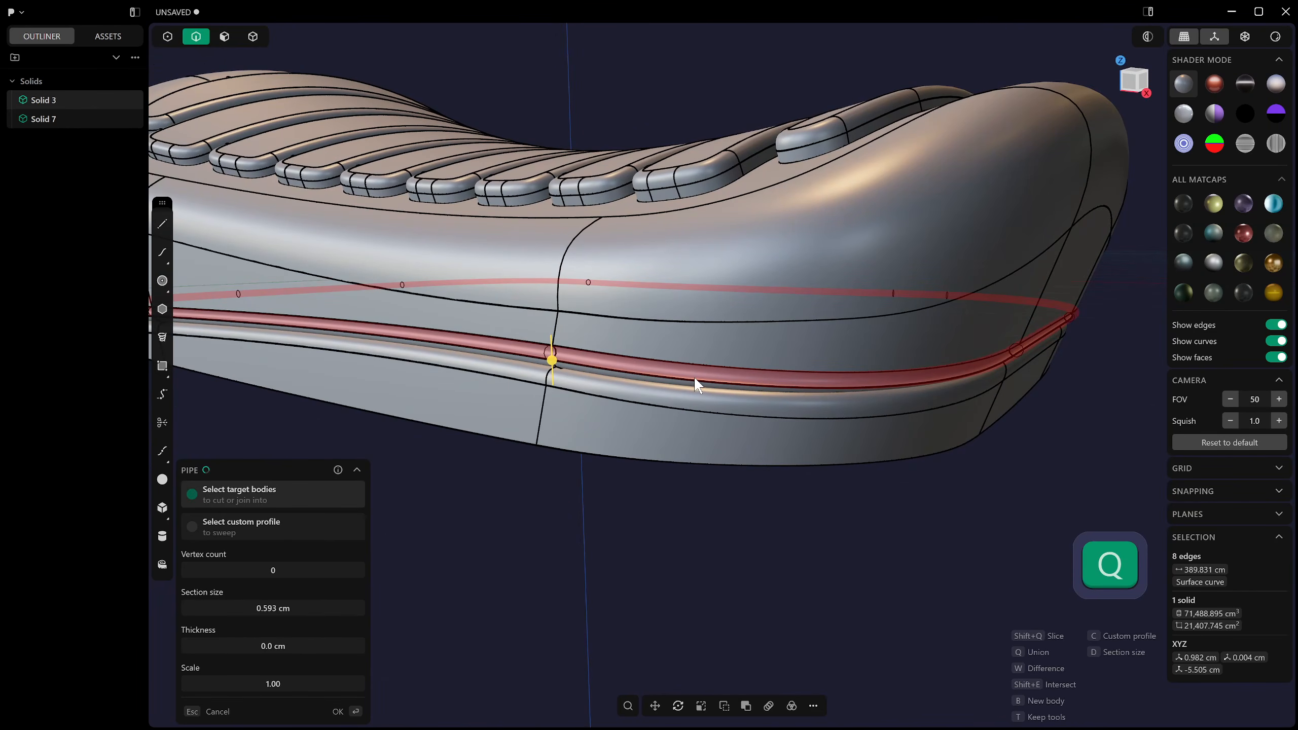
pyautogui.moveTo(685, 384); pyautogui.dragTo(665, 386, button='middle')
pyautogui.moveTo(575, 369); pyautogui.dragTo(573, 361)
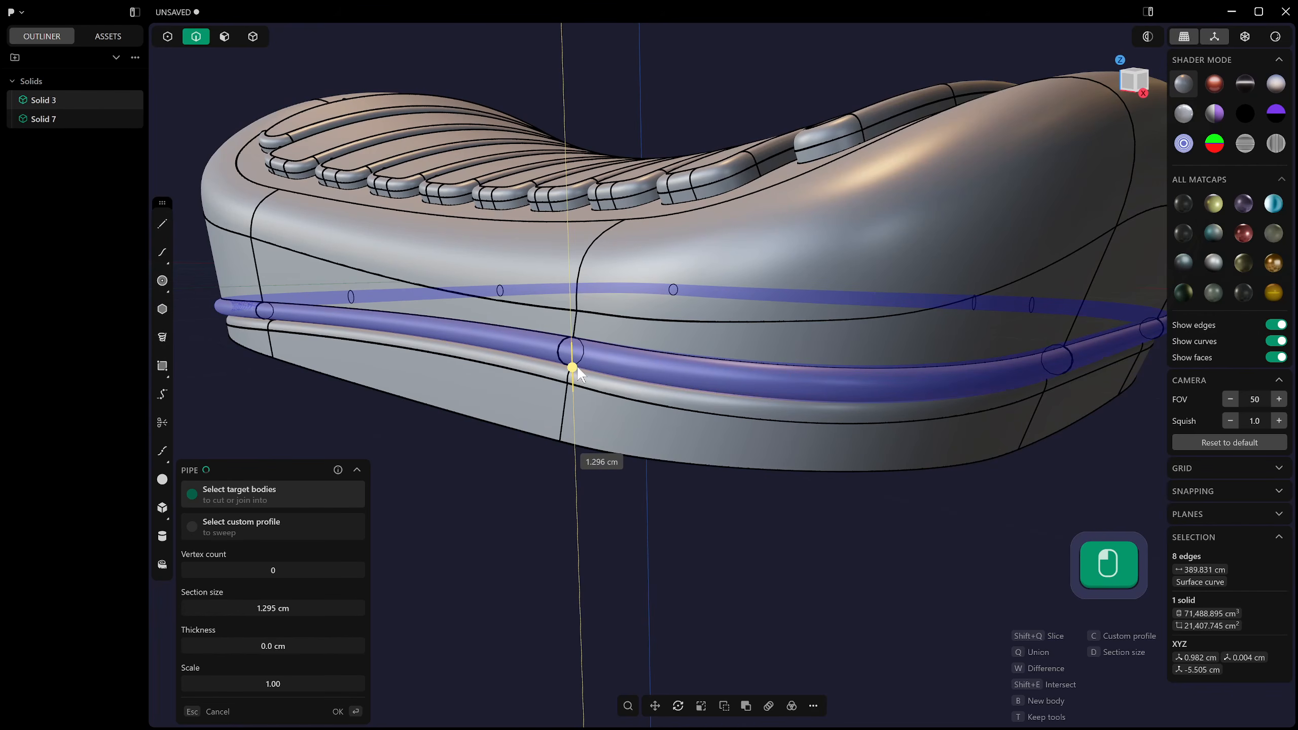
pyautogui.moveTo(577, 367); pyautogui.dragTo(579, 361)
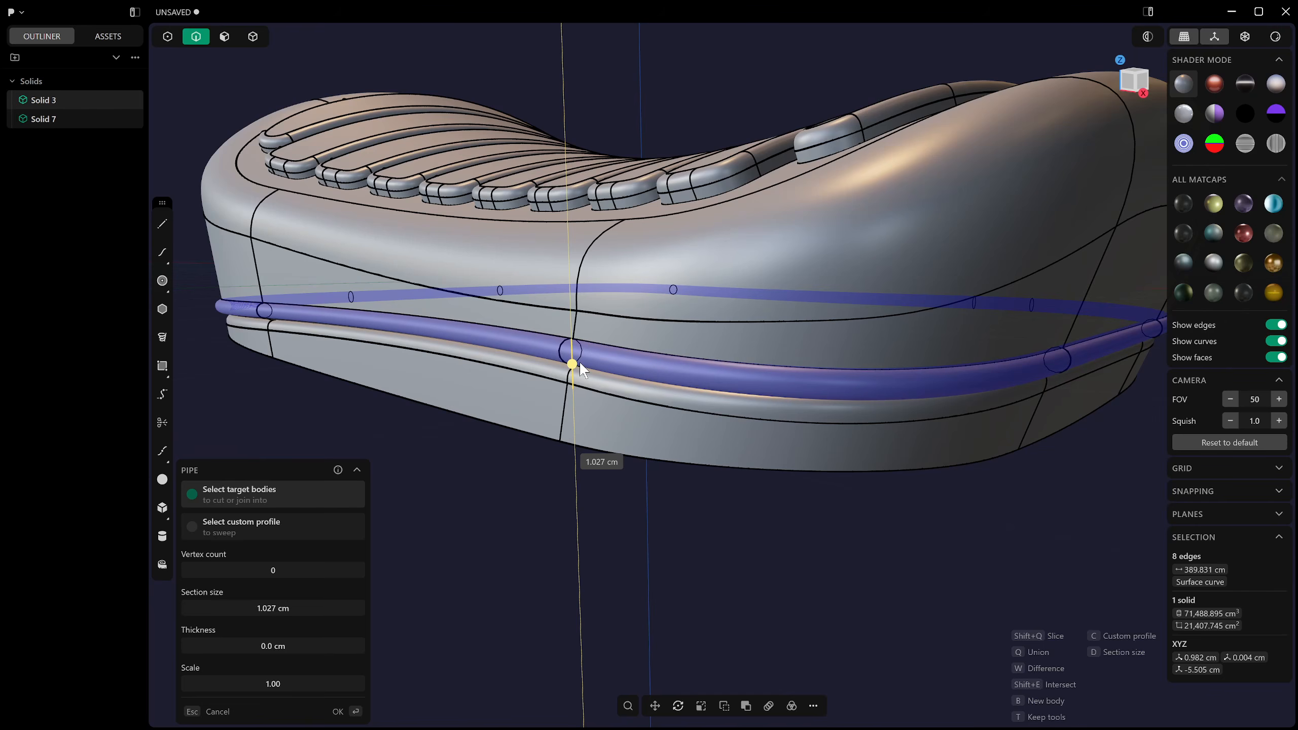
pyautogui.click(579, 360)
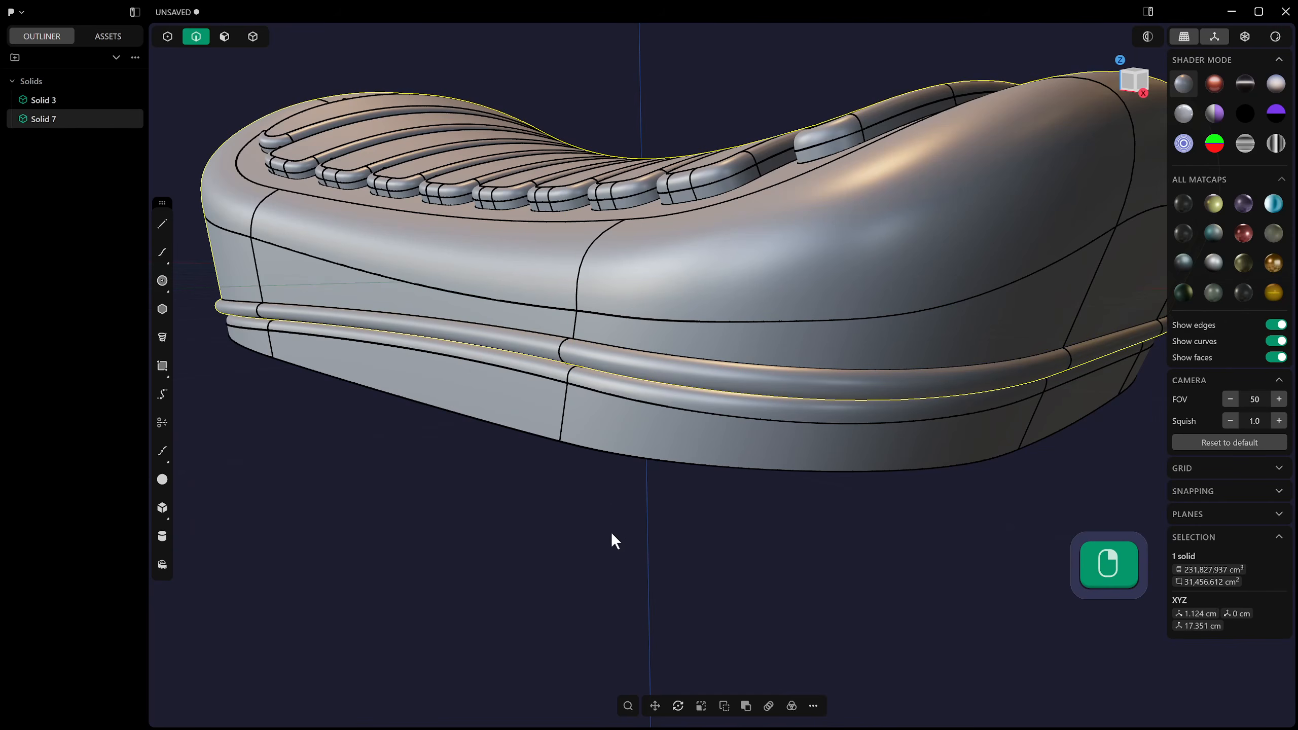
pyautogui.moveTo(612, 529); pyautogui.dragTo(632, 510, button='middle')
pyautogui.click(626, 503)
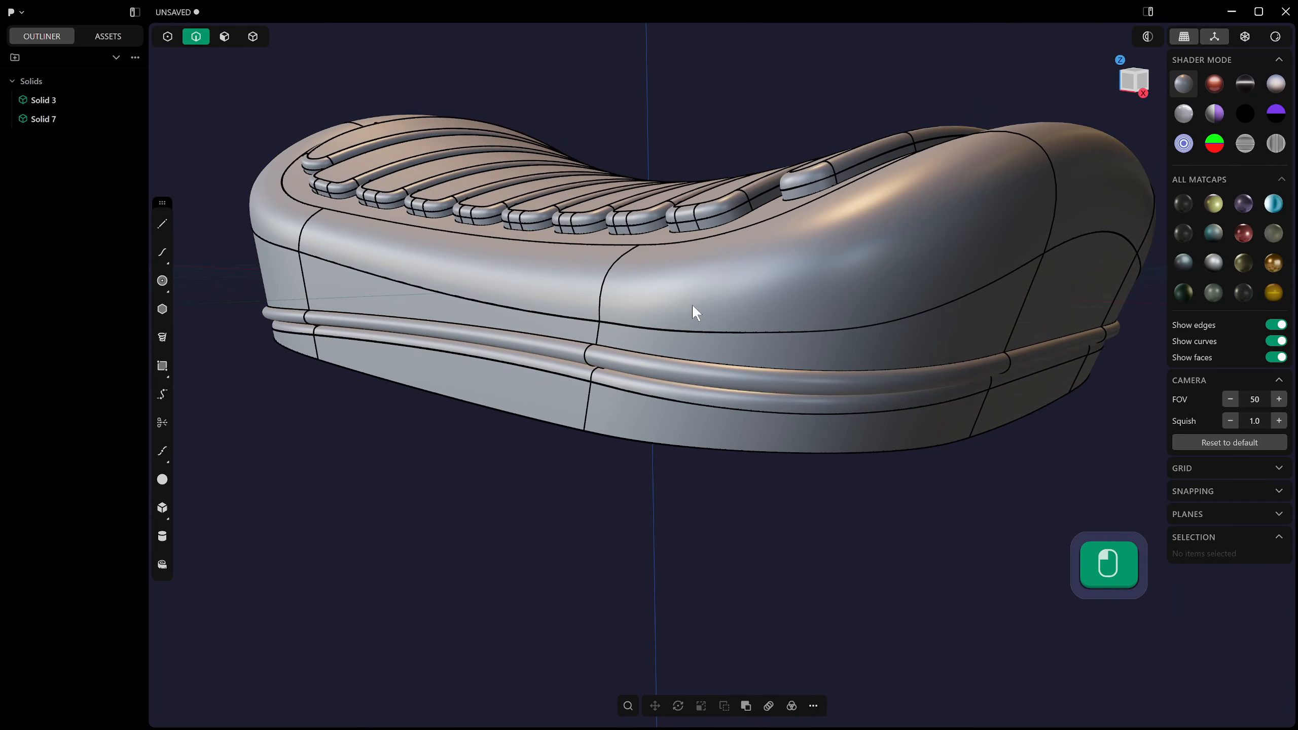
# Union the upper solid carrying the pipe with the pad's lower solid.
pyautogui.press('4')
pyautogui.click(710, 296)
pyautogui.click(698, 424)
pyautogui.press('q')
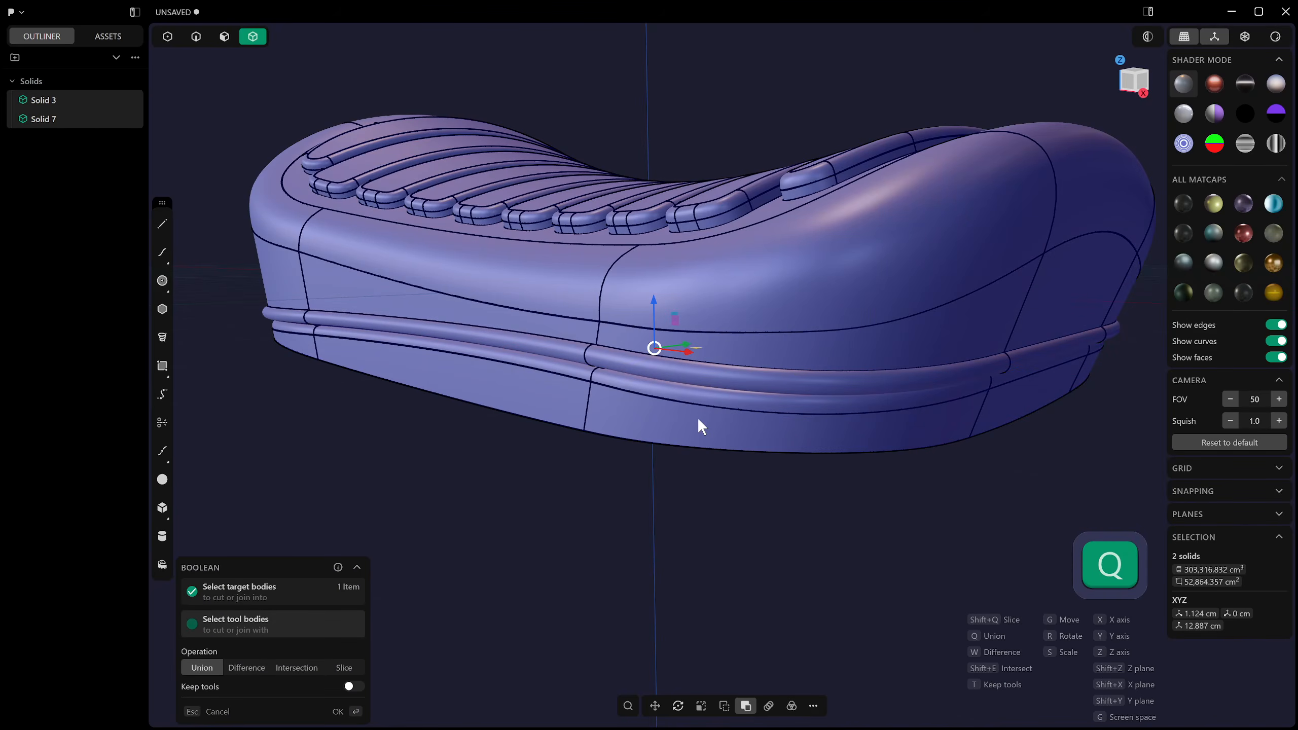
pyautogui.click(615, 430)
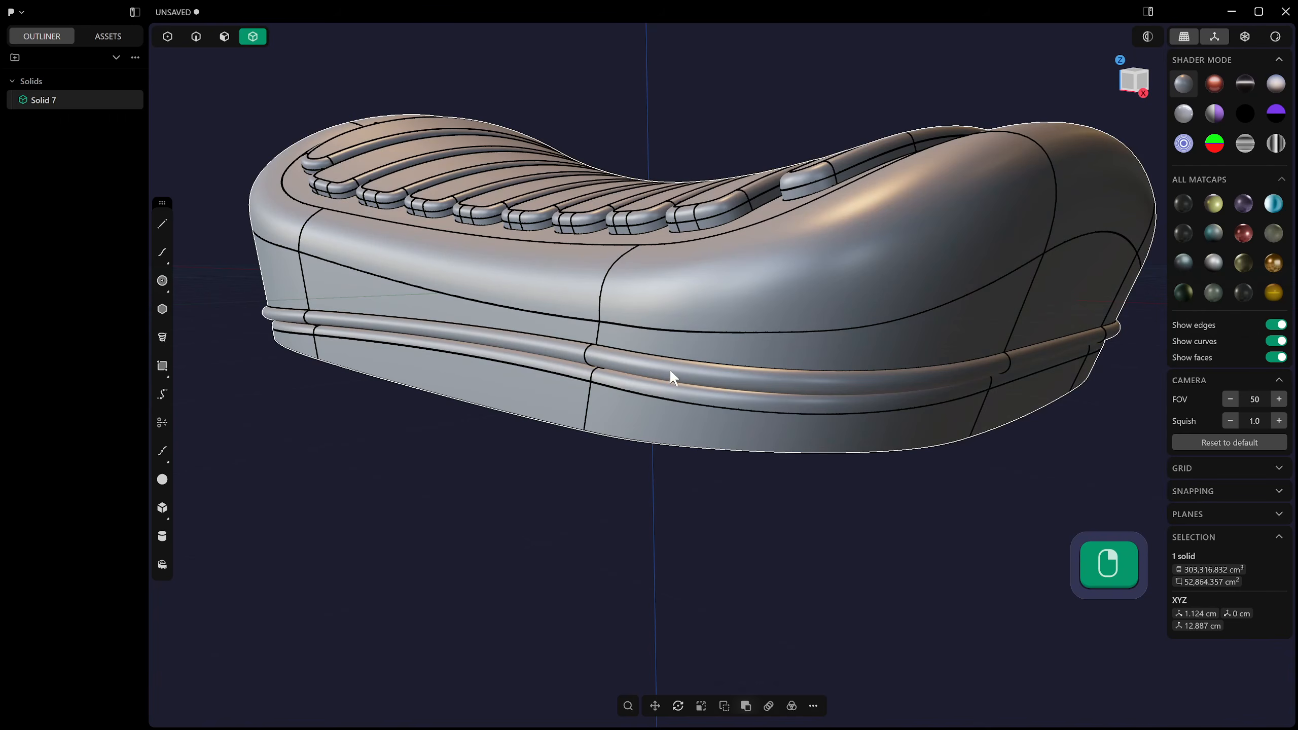
# Try to fillet the single edge where the pipe meets the side at the pad's lower end by about 2.325 cm.
pyautogui.press('2')
pyautogui.press('f')
pyautogui.click(679, 358)
pyautogui.moveTo(682, 361); pyautogui.dragTo(679, 328)
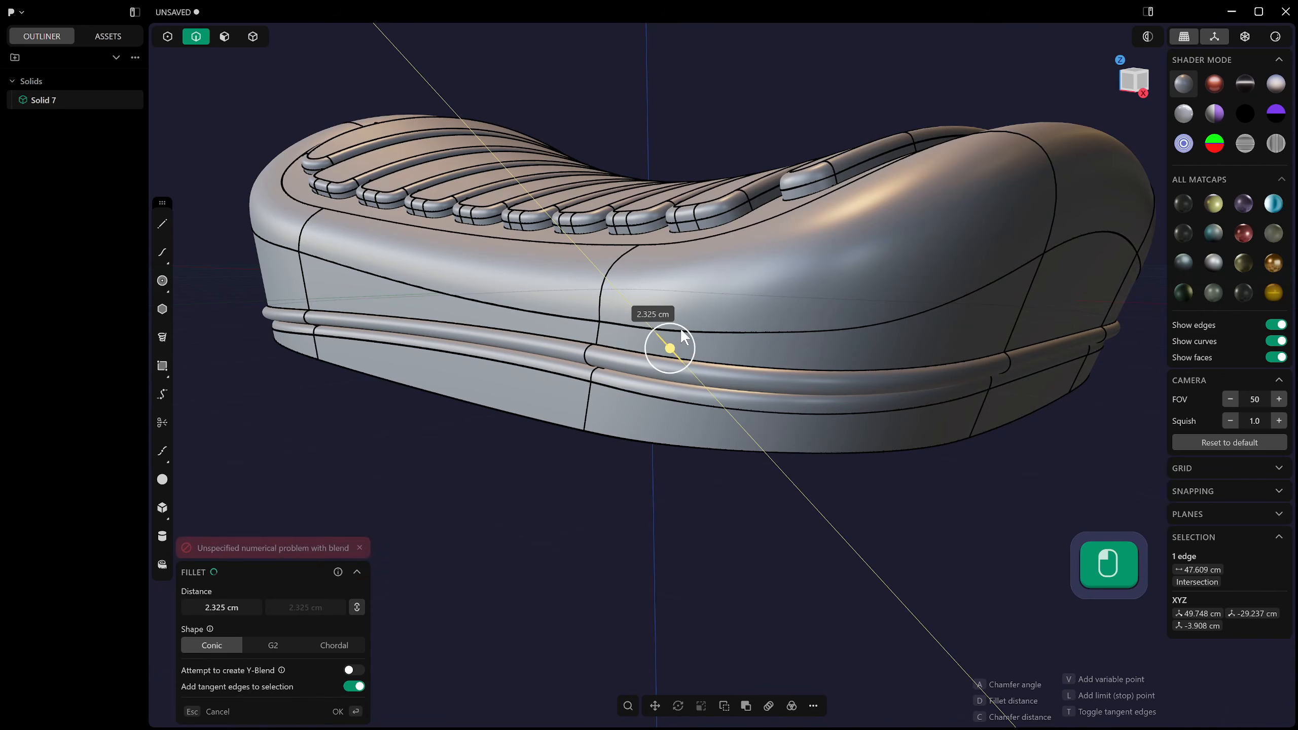
pyautogui.press('Escape')
pyautogui.keyDown('alt'); pyautogui.keyDown('shift'); pyautogui.click(761, 368); pyautogui.keyUp('shift'); pyautogui.keyUp('alt')
pyautogui.moveTo(761, 368); pyautogui.dragTo(704, 409, button='middle')
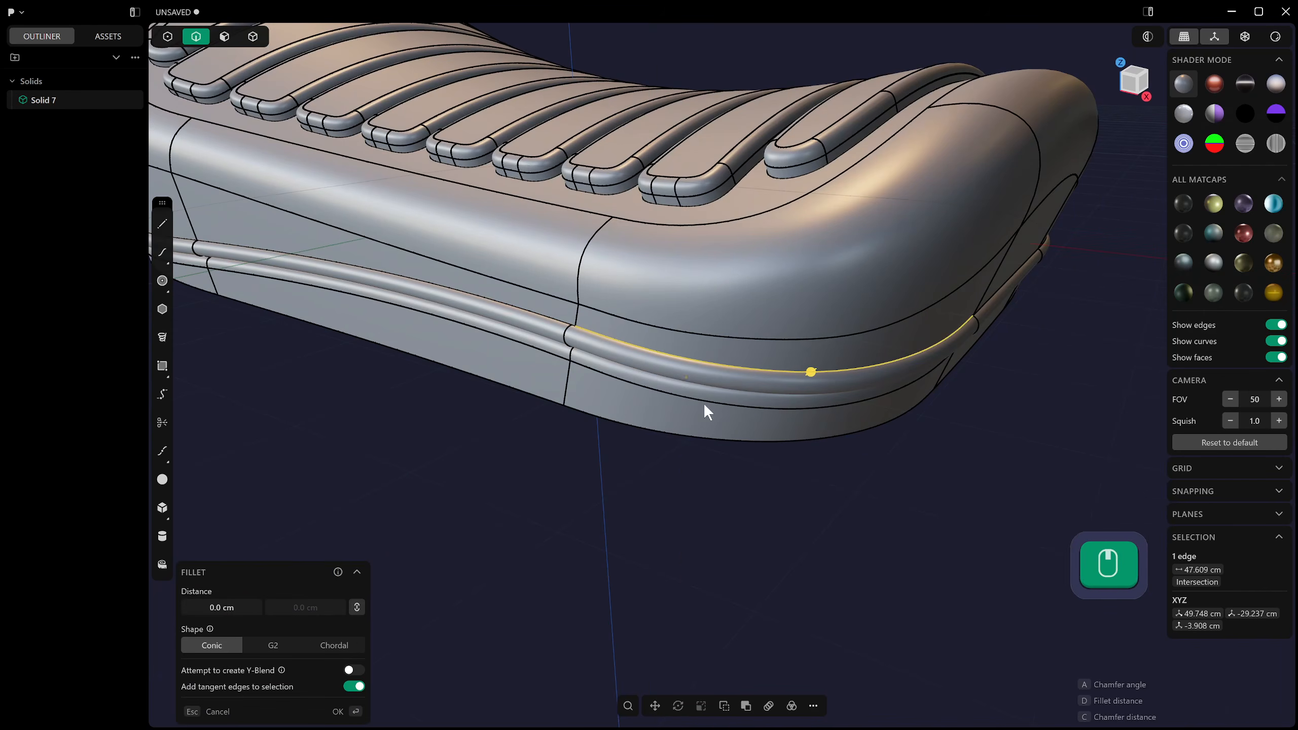
pyautogui.press('Escape')
# Try to fillet the entire edge loop where the pipe meets the pad's upper side.
pyautogui.press('3')
pyautogui.press('2')
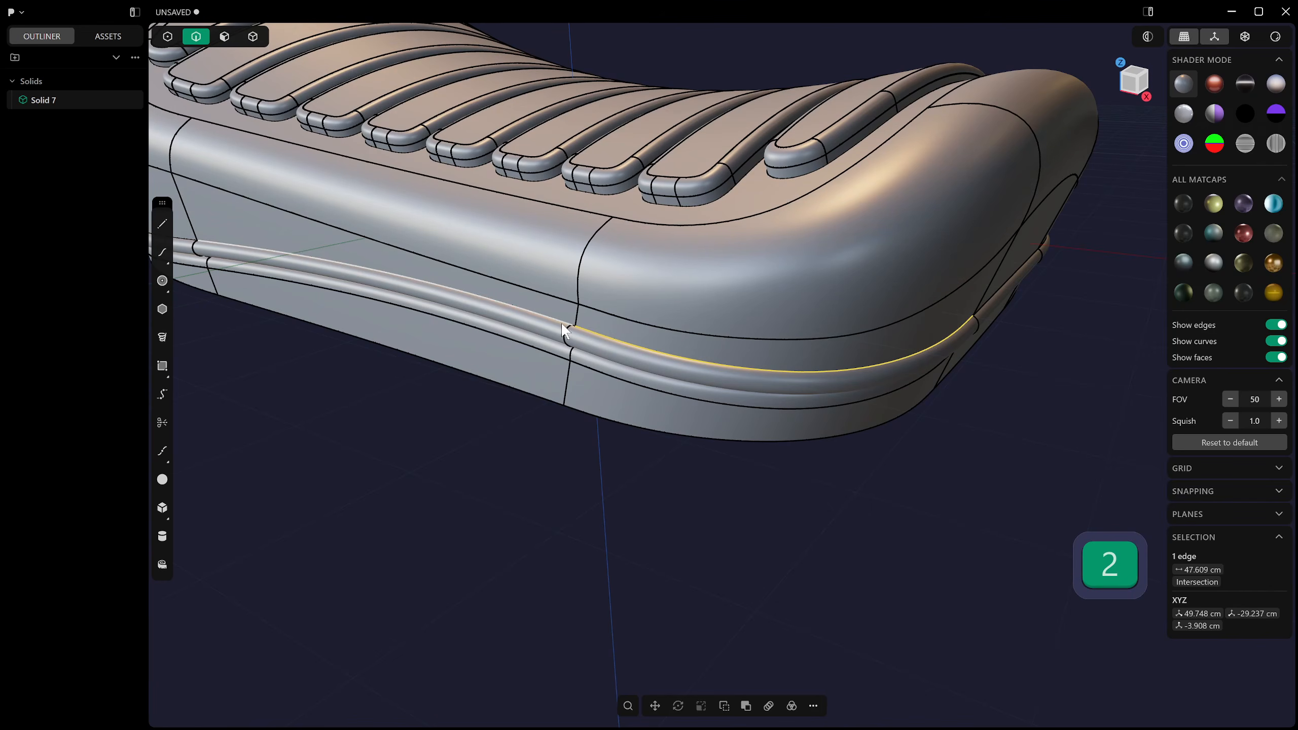
pyautogui.keyDown('alt'); pyautogui.keyDown('shift'); pyautogui.click(564, 328); pyautogui.keyUp('shift'); pyautogui.keyUp('alt')
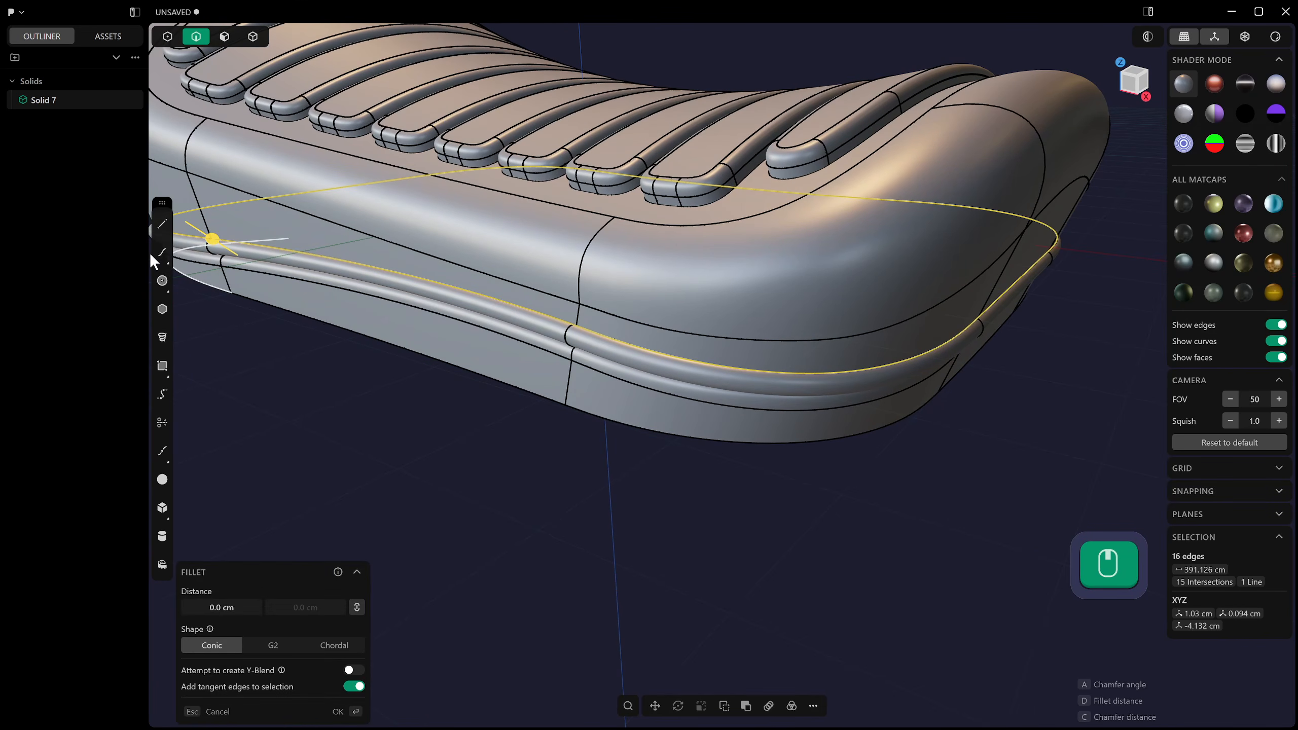
pyautogui.moveTo(204, 234); pyautogui.dragTo(206, 231)
pyautogui.press('Escape')
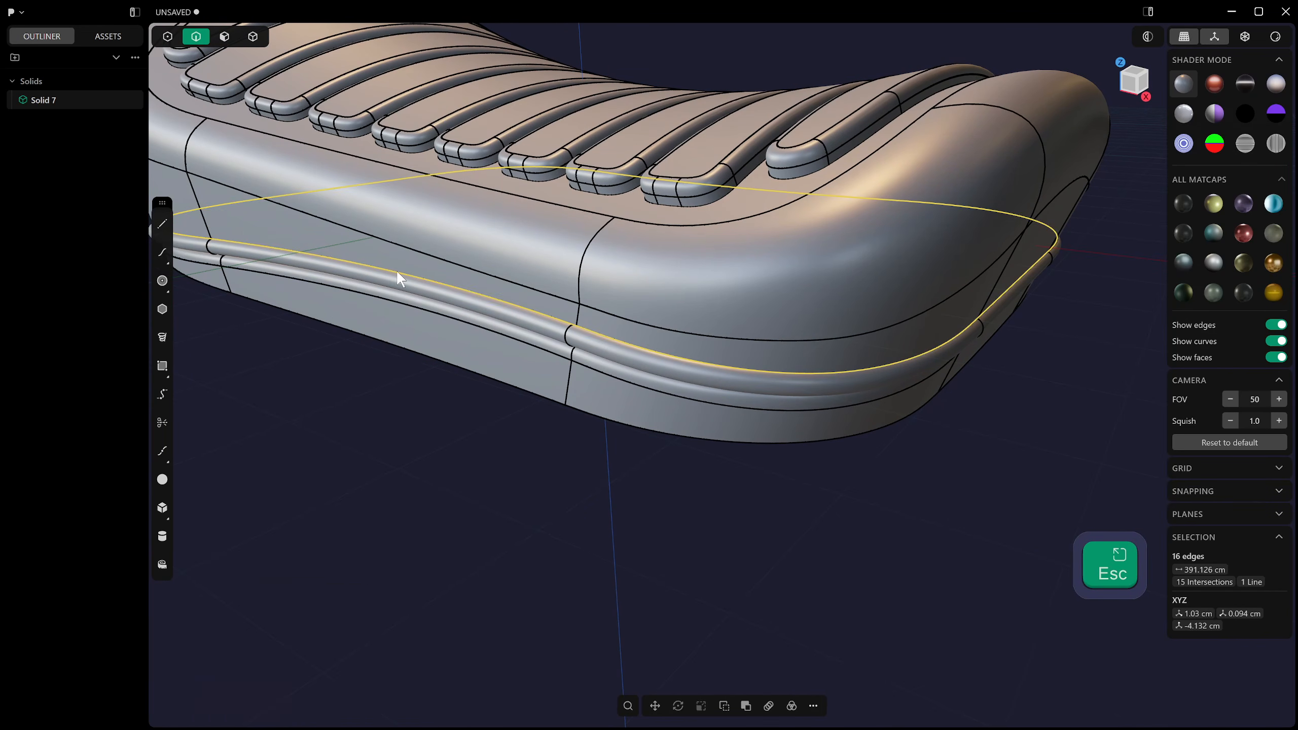
# Undo the union of the two solids and the pipe around the groove.
pyautogui.moveTo(396, 270); pyautogui.dragTo(543, 347, button='middle')
pyautogui.hotkey('ctrl', 'z')
pyautogui.hotkey('ctrl', 'z')
pyautogui.hotkey('ctrl', 'z')
pyautogui.hotkey('ctrl', 'z')
# Union the filleted upper and lower solids of the pad into one body.
pyautogui.moveTo(601, 313); pyautogui.dragTo(608, 304, button='middle')
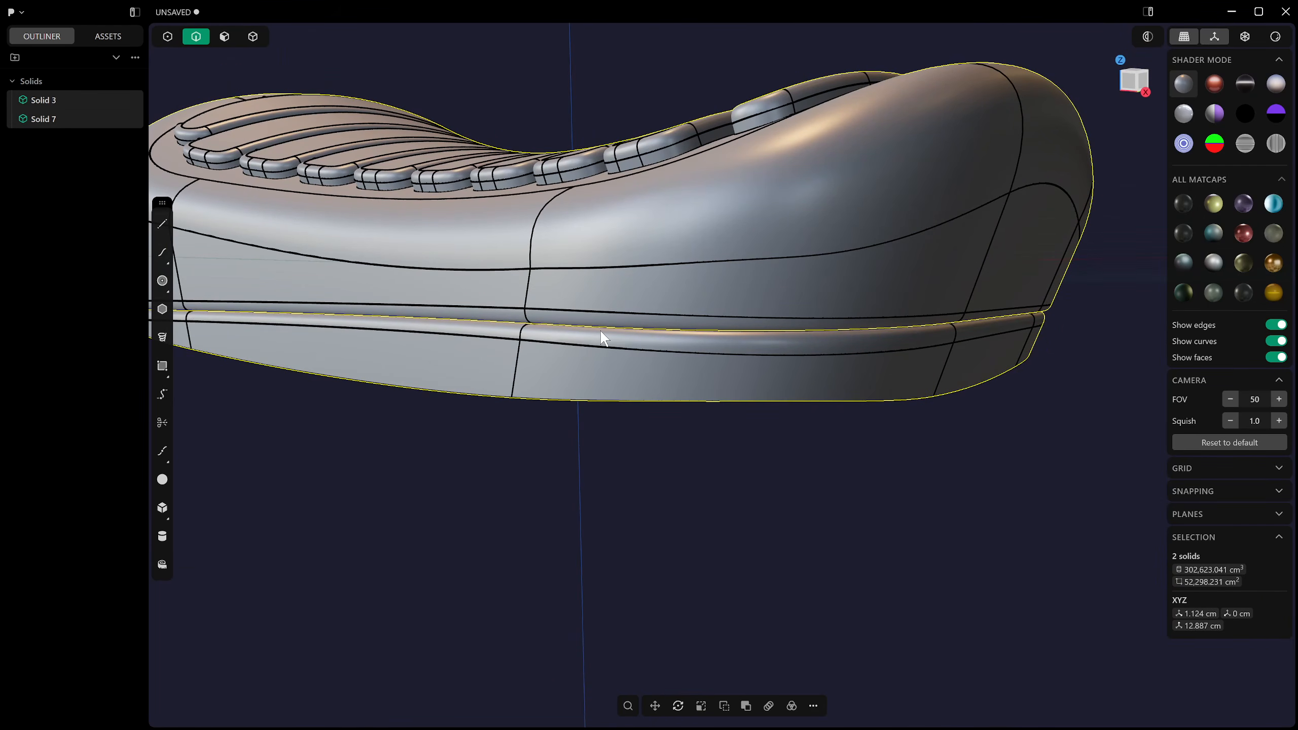
pyautogui.press('q')
pyautogui.click(640, 293)
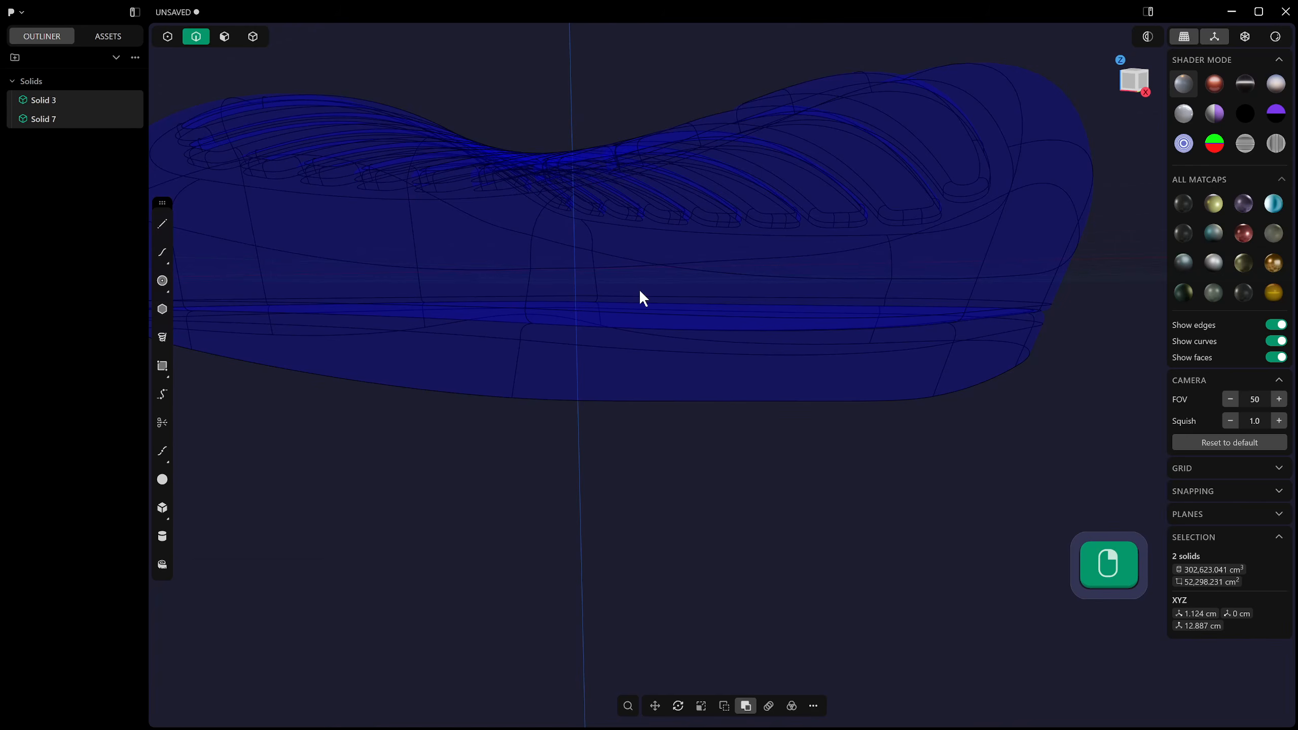
# Select the full edge loop on the pad's side just above the seam bead and duplicate it in place as a separate curve.
pyautogui.press('2')
pyautogui.keyDown('alt'); pyautogui.keyDown('shift'); pyautogui.click(573, 304); pyautogui.keyUp('shift'); pyautogui.keyUp('alt')
pyautogui.press('b')
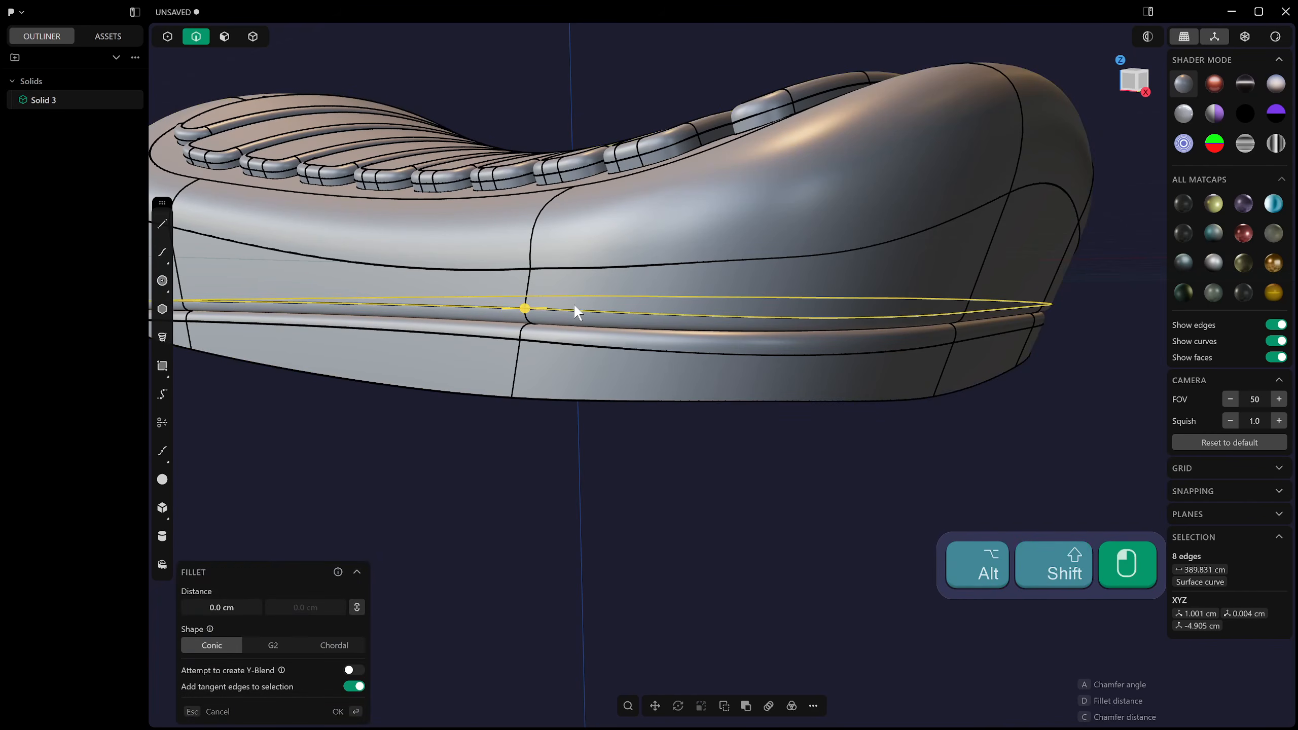
pyautogui.moveTo(574, 304); pyautogui.dragTo(598, 369, button='middle')
pyautogui.scroll(-3, 599, 371)
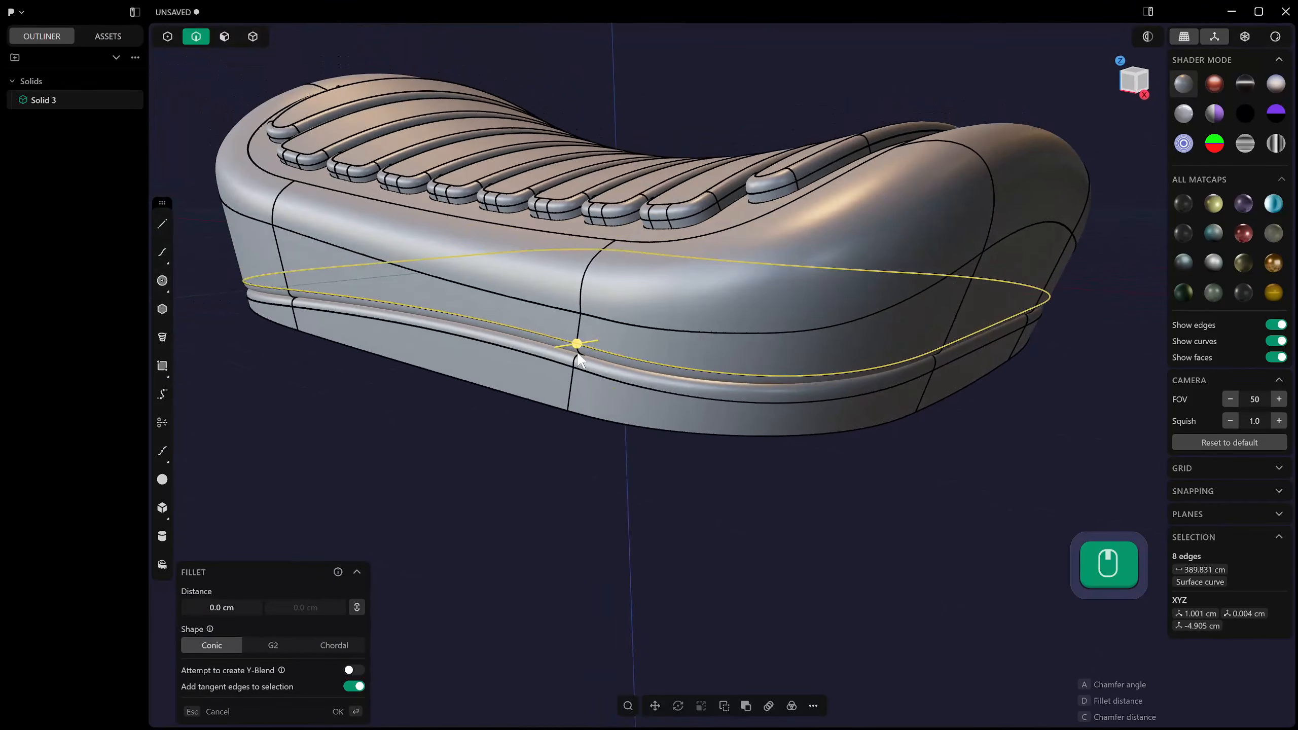
pyautogui.hotkey('shift', 'd')
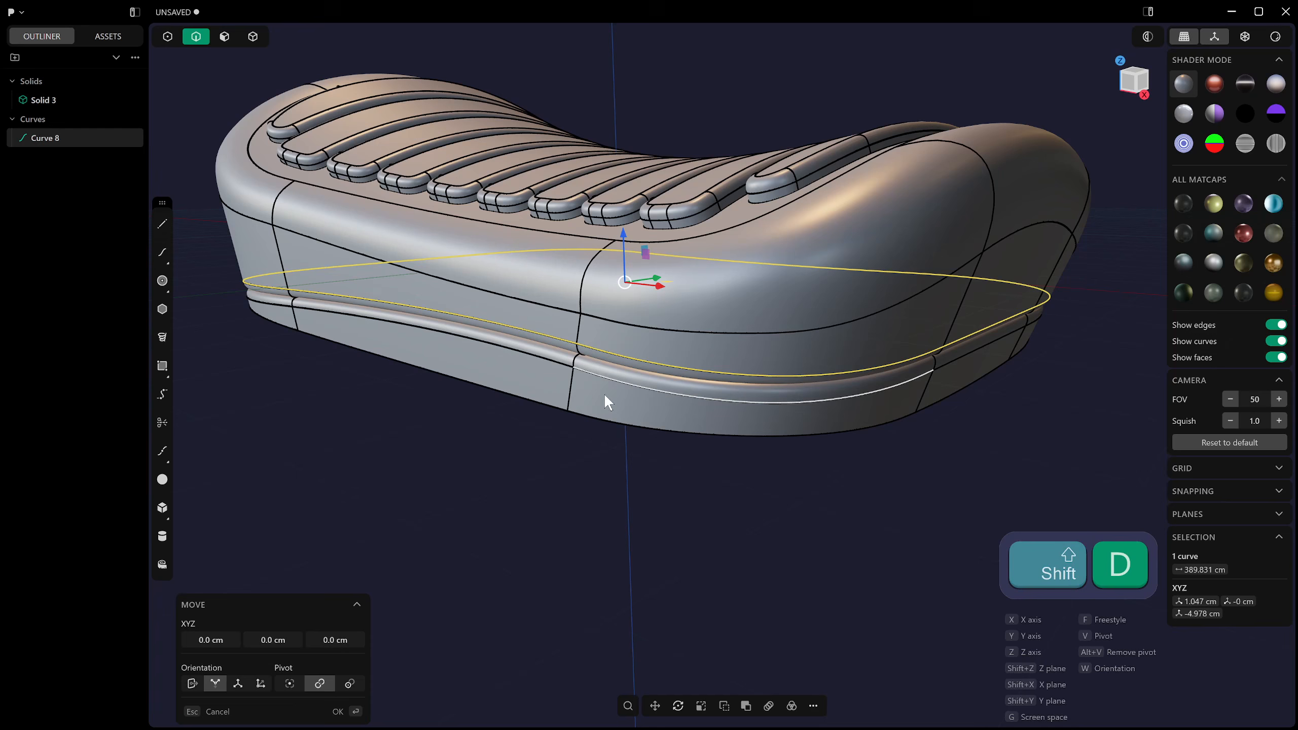
pyautogui.click(759, 506)
# Rebuild the duplicated curve by number of points, using 71 points.
pyautogui.write('fre')
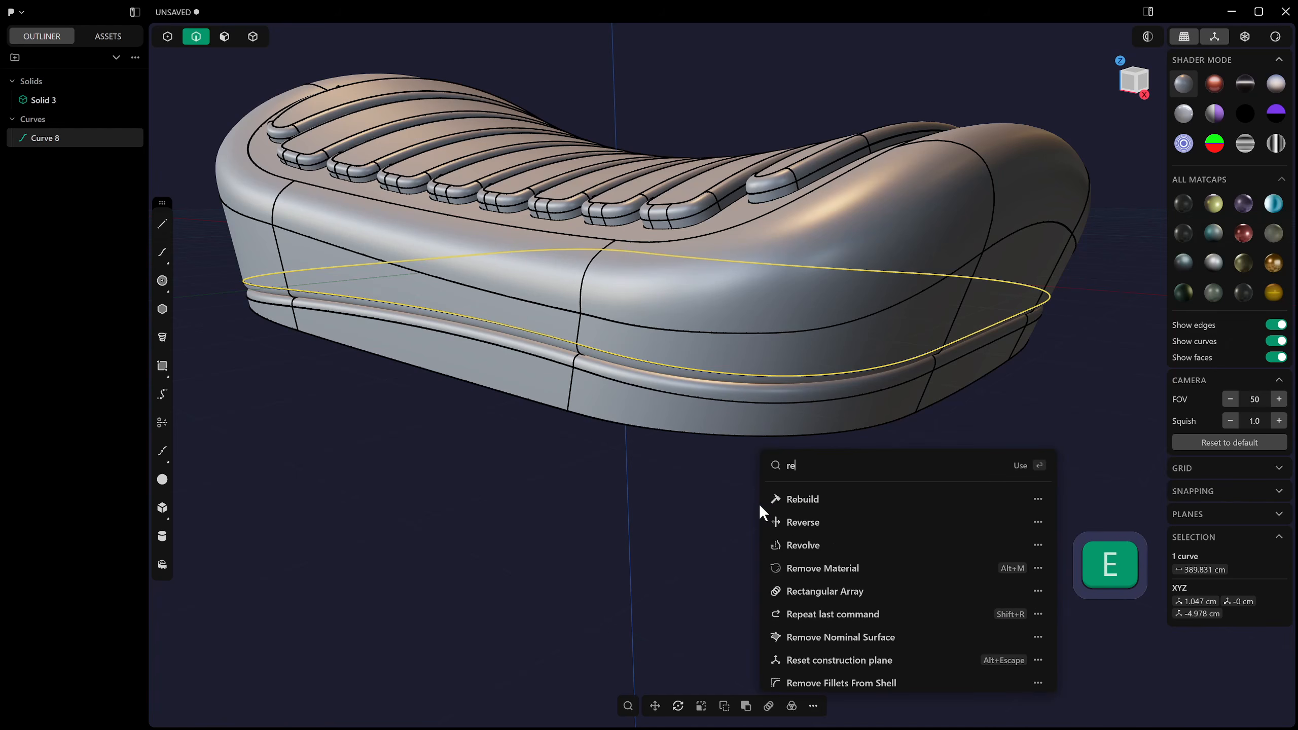
pyautogui.click(830, 499)
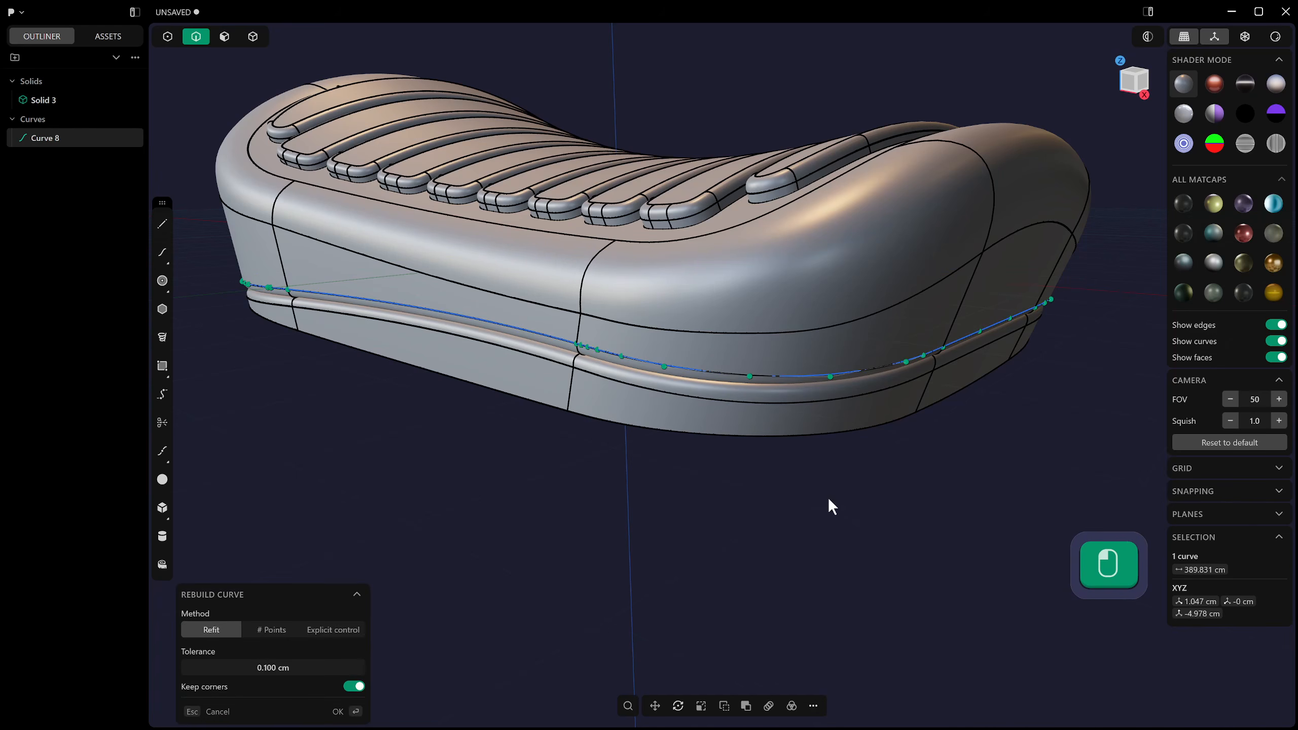
pyautogui.click(271, 631)
pyautogui.moveTo(665, 451); pyautogui.dragTo(677, 465, button='middle')
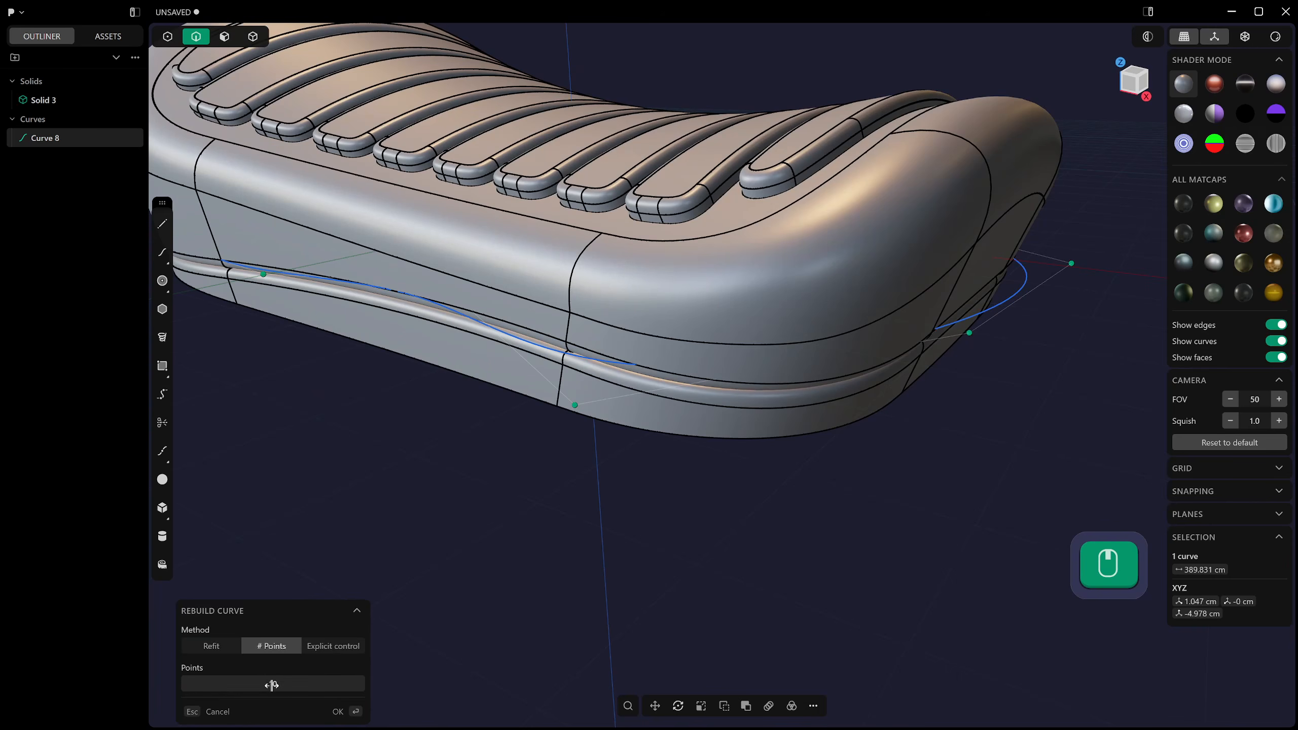
pyautogui.moveTo(270, 685); pyautogui.dragTo(286, 684)
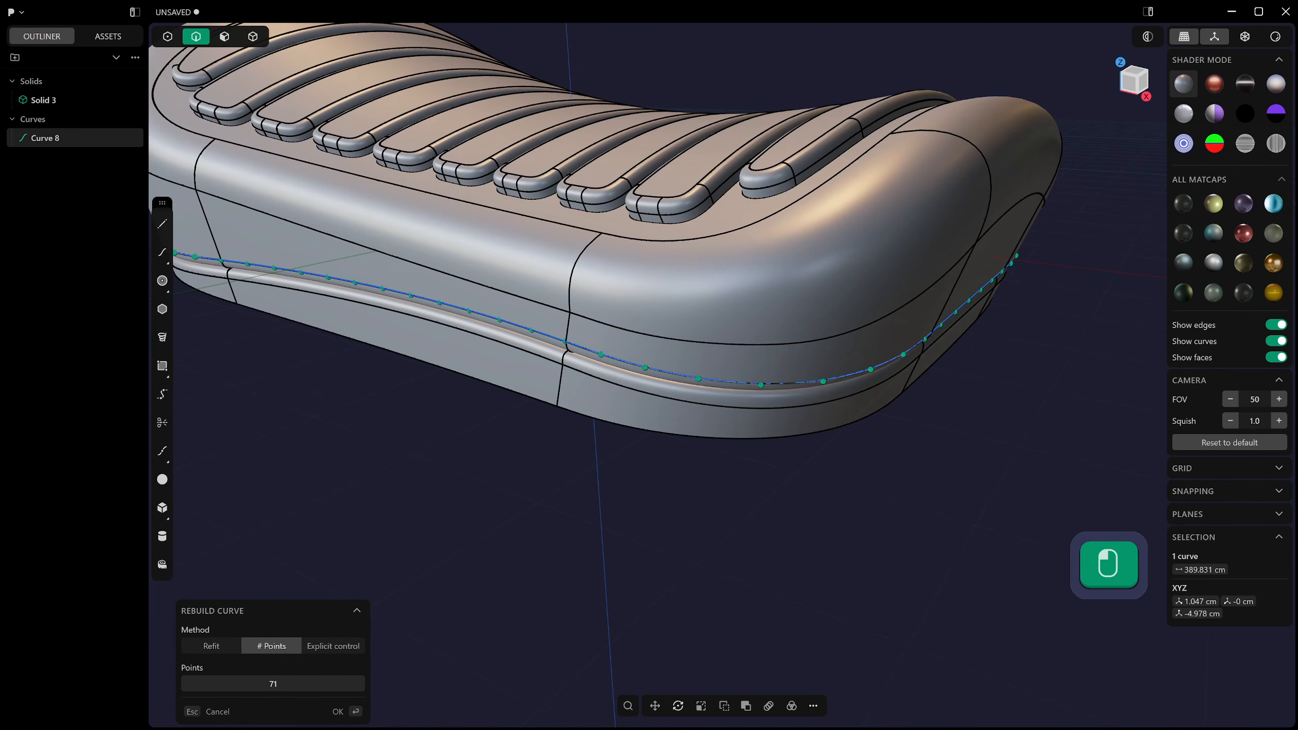
pyautogui.scroll(-4, 500, 427)
pyautogui.keyDown('shift'); pyautogui.moveTo(541, 452); pyautogui.dragTo(588, 499, button='middle'); pyautogui.keyUp('shift')
pyautogui.rightClick(588, 499)
# Create a pipe with a section size of about 1.479 cm along the rebuilt curve and union it with the pad body.
pyautogui.press('p')
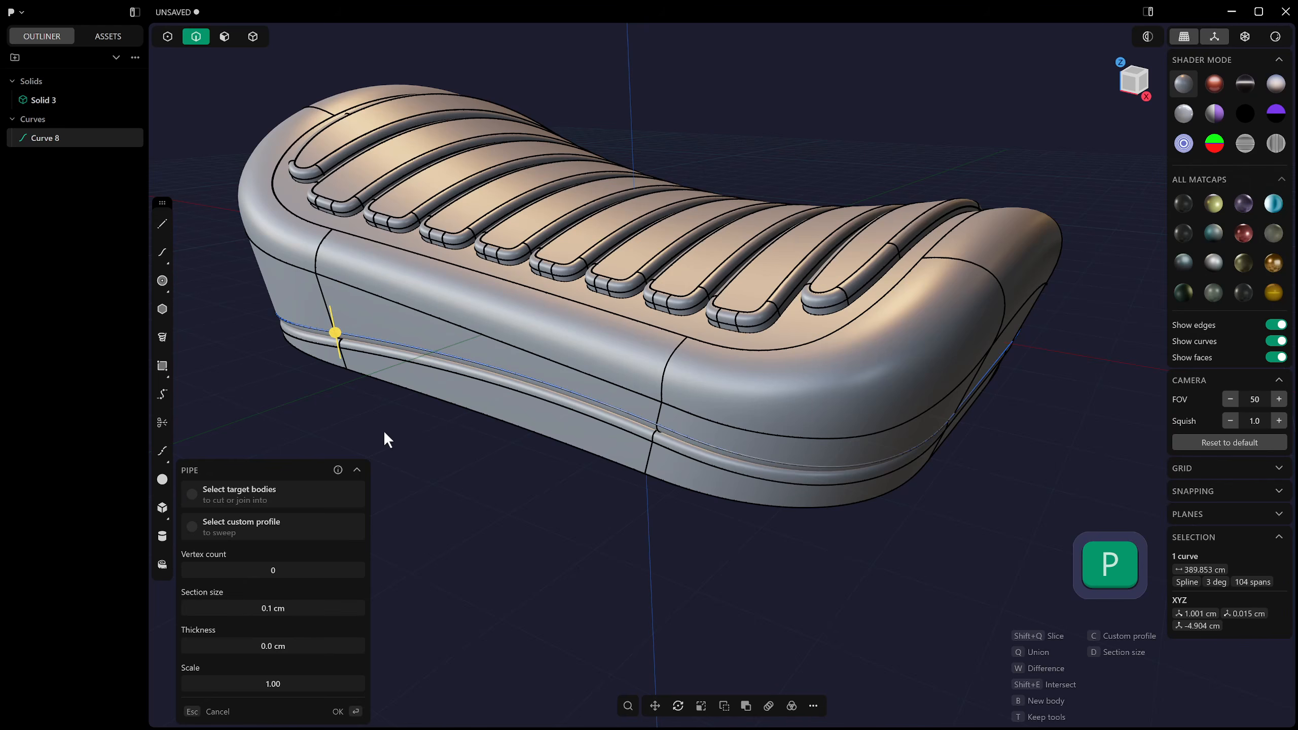
pyautogui.moveTo(340, 336)
pyautogui.mouseDown()
pyautogui.moveTo(333, 303)
pyautogui.moveTo(355, 326)
pyautogui.mouseUp()
pyautogui.moveTo(355, 327); pyautogui.dragTo(504, 369, button='middle')
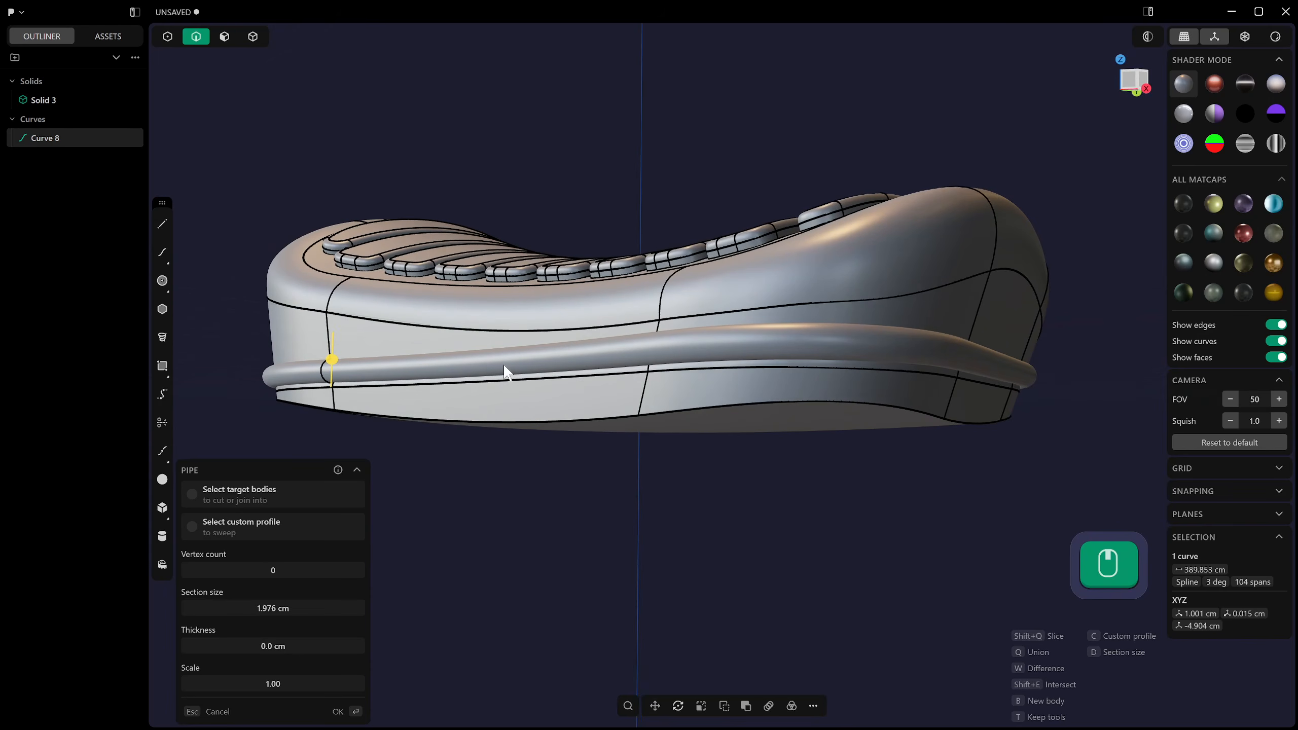
pyautogui.moveTo(337, 365); pyautogui.dragTo(337, 366)
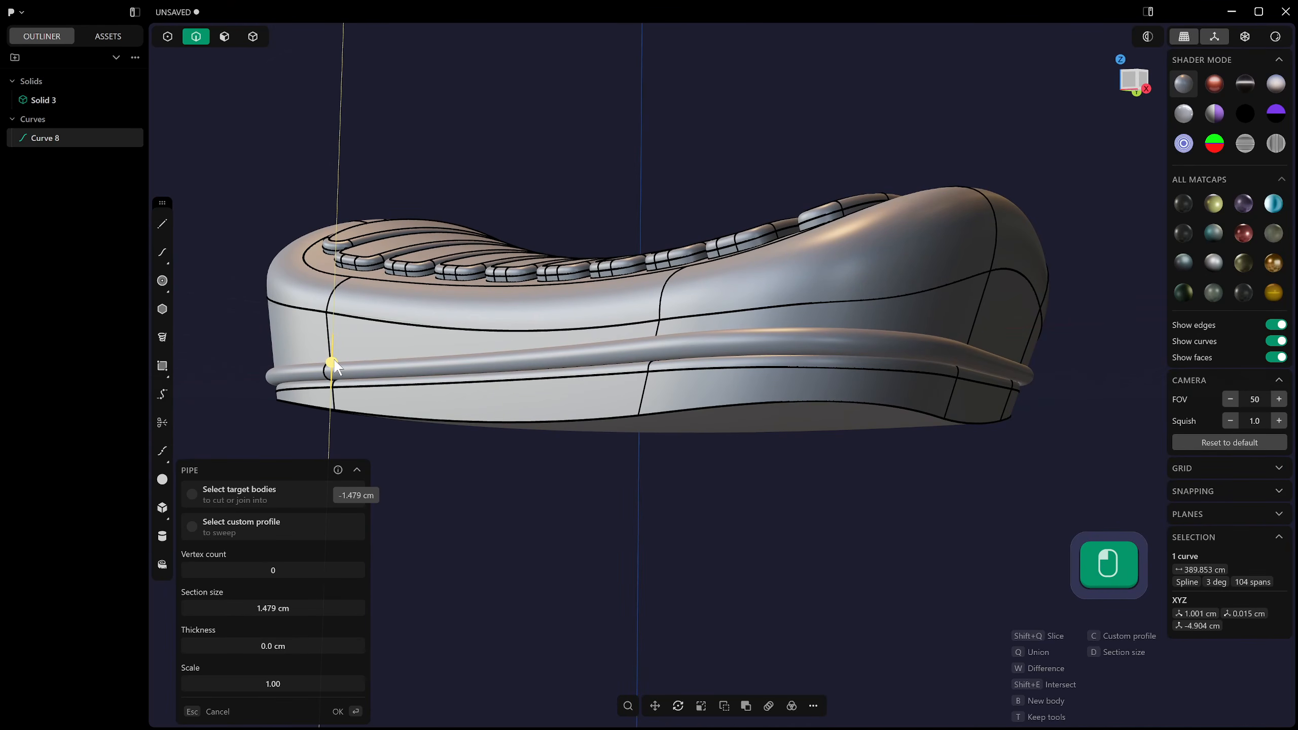
pyautogui.moveTo(633, 399); pyautogui.dragTo(811, 446, button='middle')
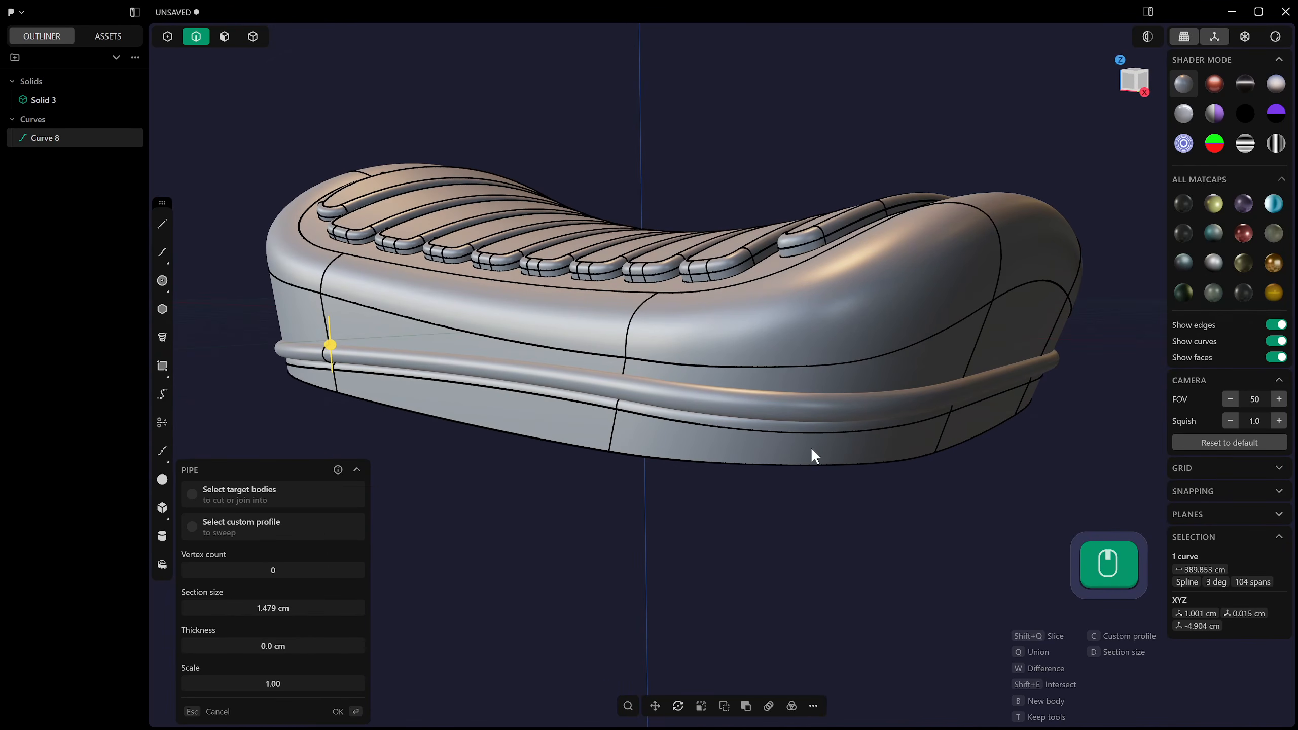
pyautogui.press('Return')
pyautogui.press('q')
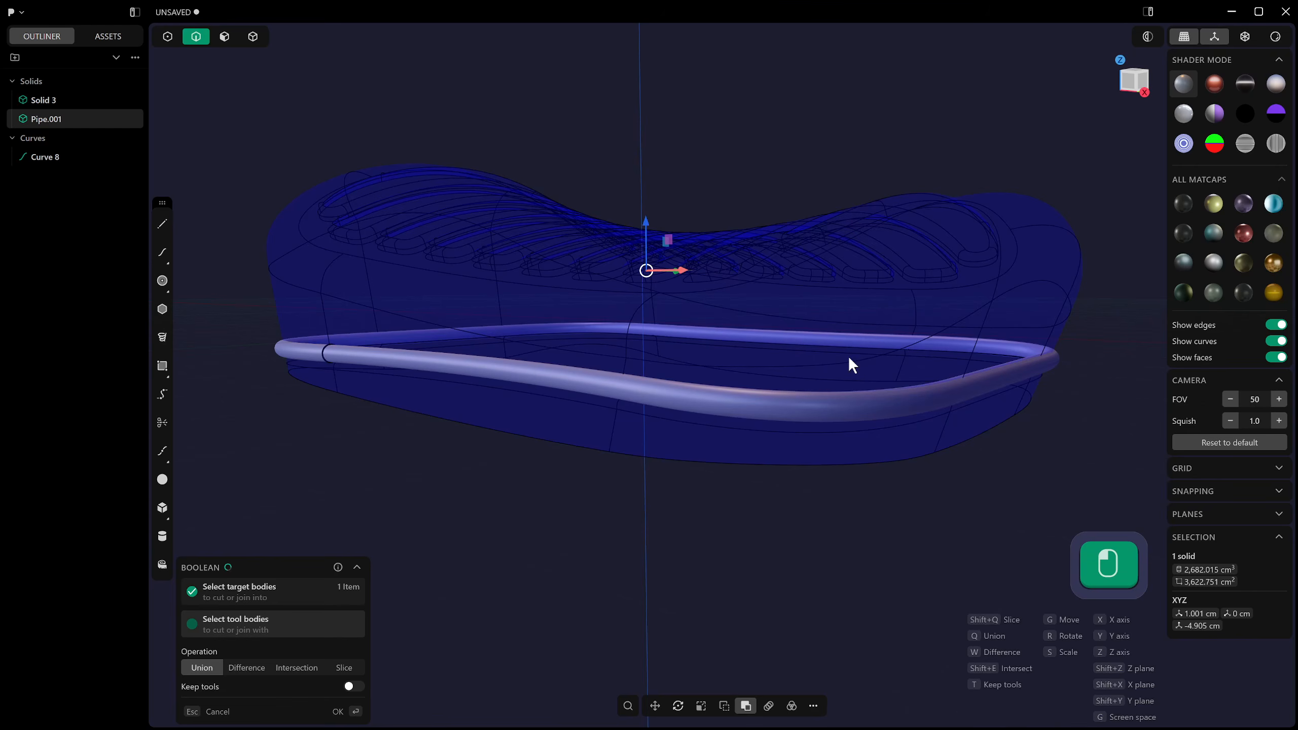
pyautogui.rightClick(860, 491)
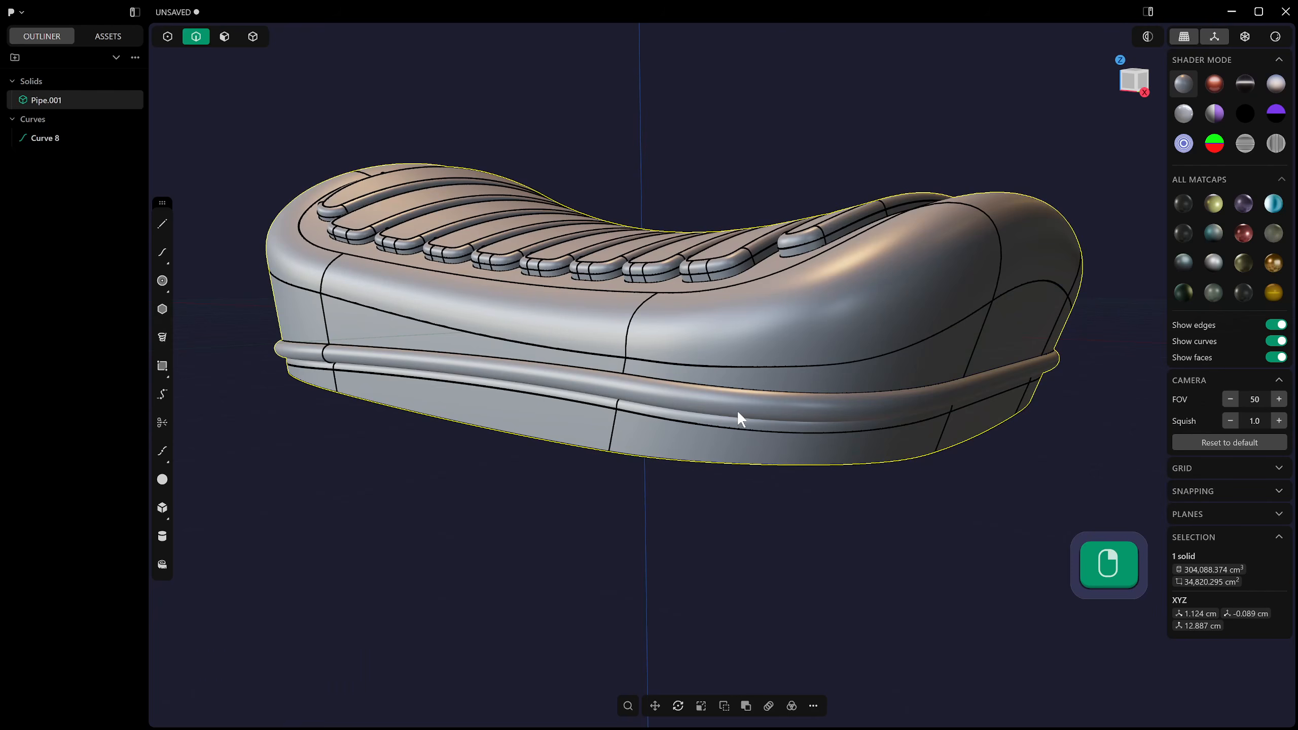
# Fillet the edge where the pipe meets the pad's upper side by about 7.362 cm with the G2 shape.
pyautogui.press('2')
pyautogui.moveTo(788, 392); pyautogui.dragTo(797, 362)
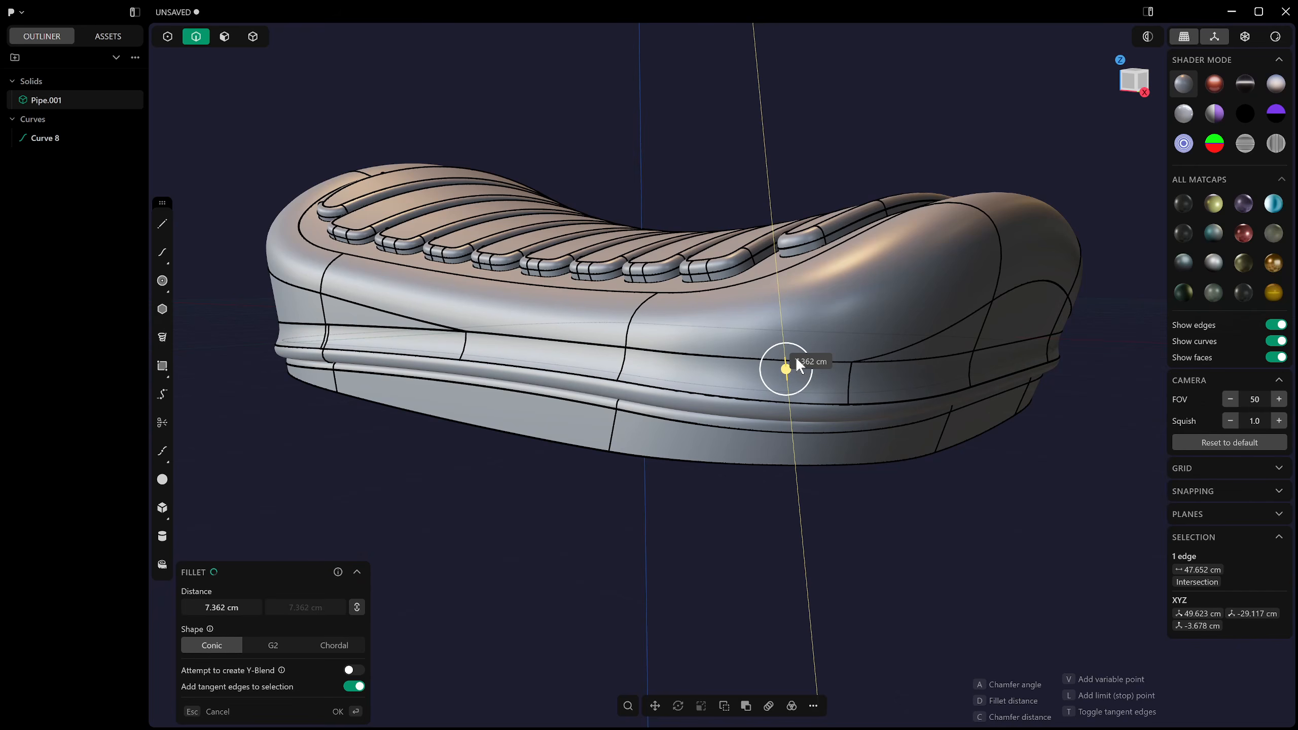
pyautogui.click(286, 648)
pyautogui.scroll(-1, 615, 480)
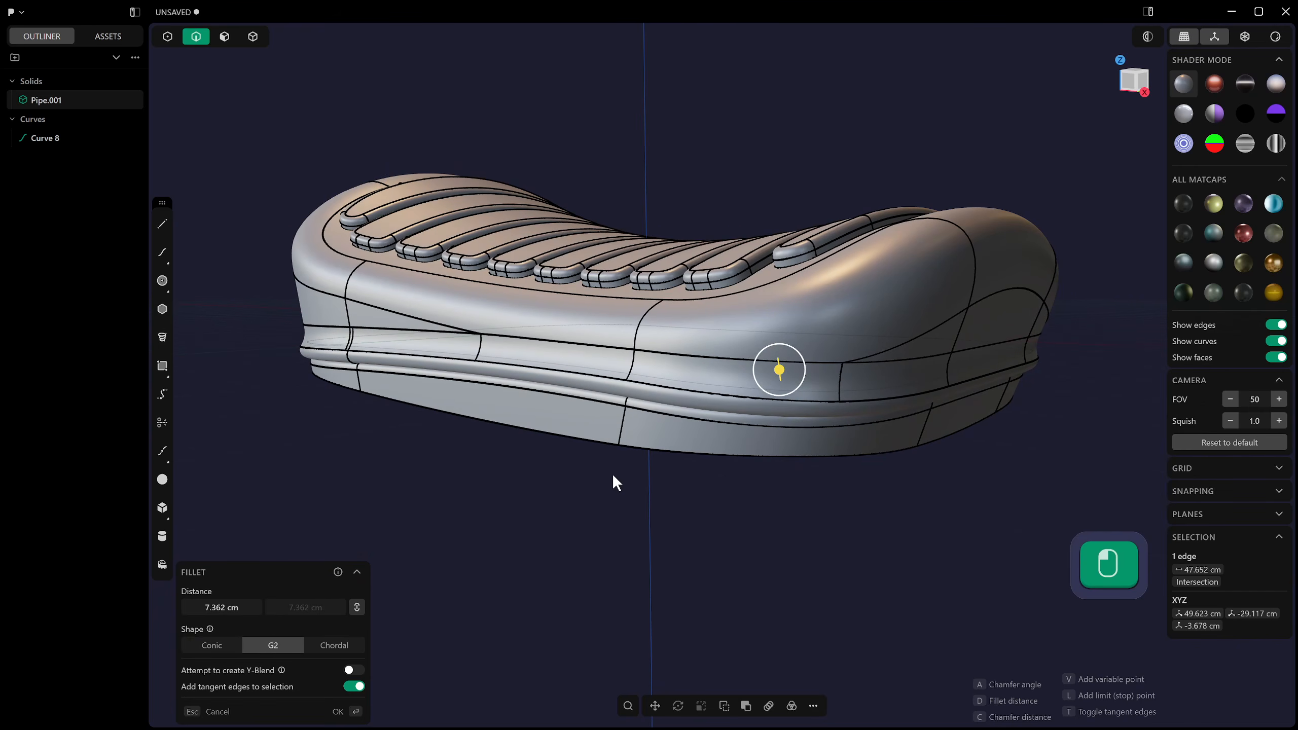
pyautogui.moveTo(612, 475); pyautogui.dragTo(587, 509, button='middle')
pyautogui.keyDown('shift'); pyautogui.moveTo(588, 509); pyautogui.dragTo(612, 535, button='middle'); pyautogui.keyUp('shift')
pyautogui.rightClick(659, 468)
# Shade the pad with the glossy red matcap and hide its edges.
pyautogui.scroll(-4, 654, 478)
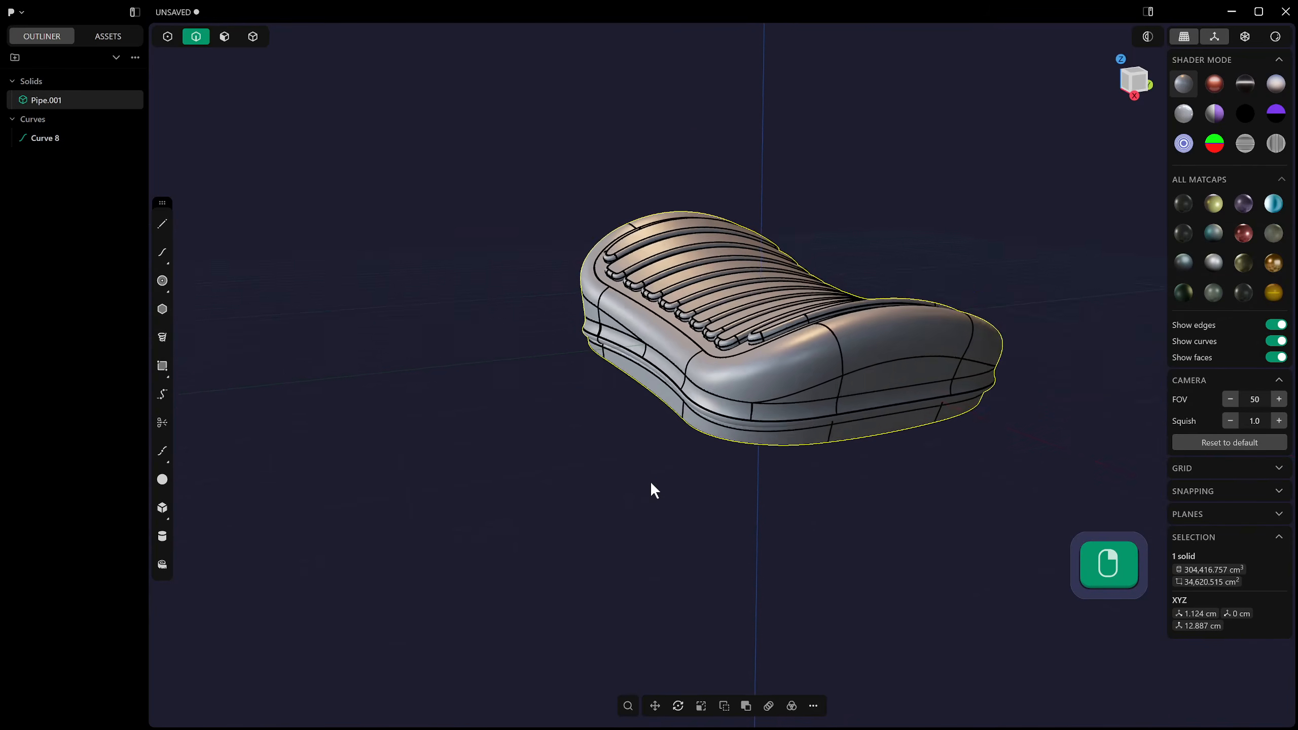
pyautogui.moveTo(650, 481); pyautogui.dragTo(690, 451, button='middle')
pyautogui.keyDown('shift'); pyautogui.moveTo(691, 451); pyautogui.dragTo(672, 491, button='middle'); pyautogui.keyUp('shift')
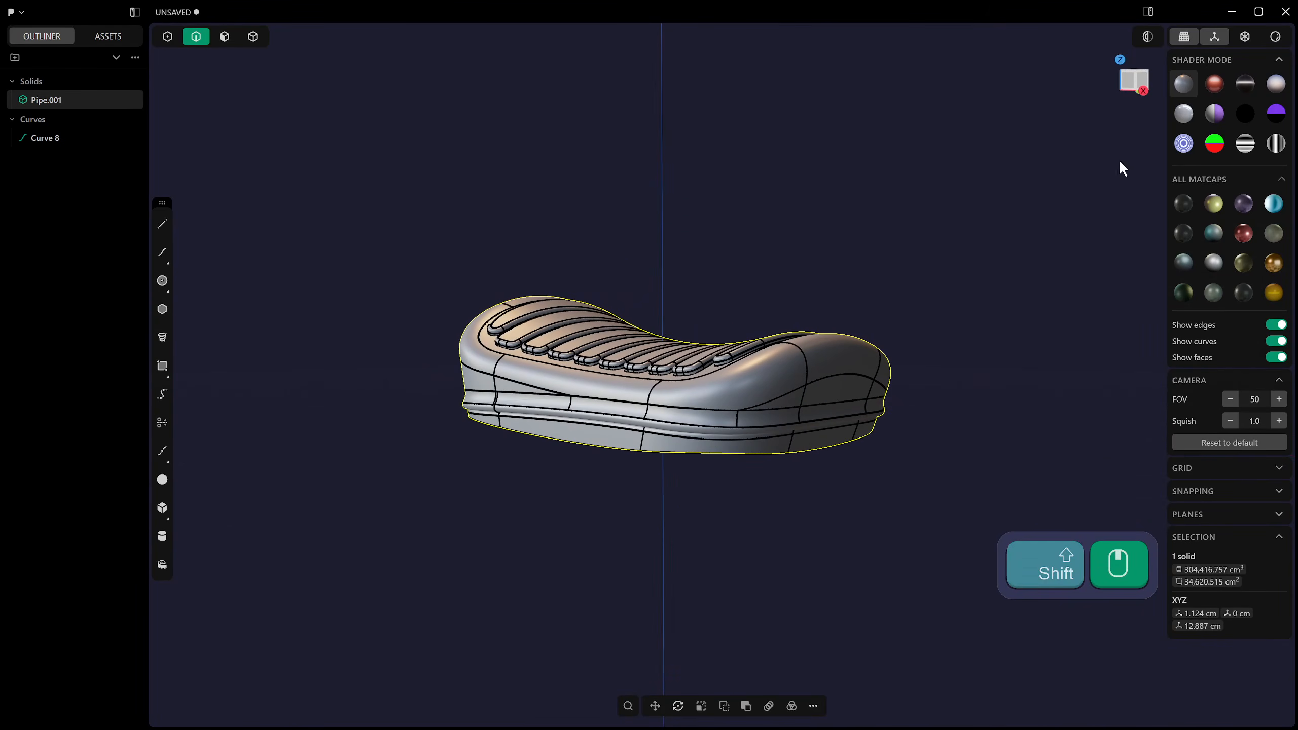
pyautogui.click(1215, 84)
pyautogui.moveTo(813, 318); pyautogui.dragTo(882, 321, button='middle')
pyautogui.hotkey('alt', 'q')
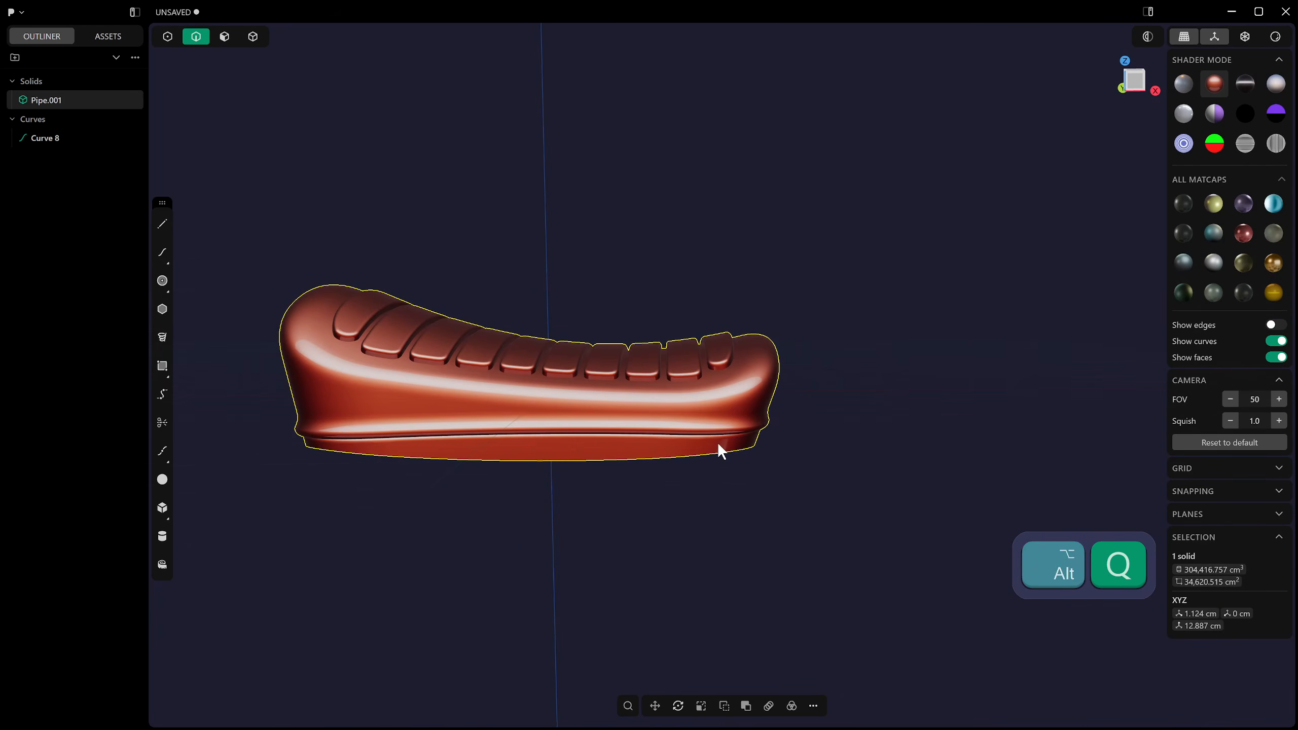
pyautogui.moveTo(719, 446)
pyautogui.keyDown('shift'); pyautogui.mouseDown(button='middle')
pyautogui.moveTo(686, 472)
pyautogui.moveTo(640, 473)
pyautogui.moveTo(695, 427)
pyautogui.moveTo(664, 349)
pyautogui.moveTo(715, 450)
pyautogui.moveTo(705, 460)
pyautogui.mouseUp(button='middle'); pyautogui.keyUp('shift')
# Apply the dark matcap with brown and teal highlights and examine the pad's ribs, rounded ends and side seam from several angles.
pyautogui.scroll(-3, 1271, 268)
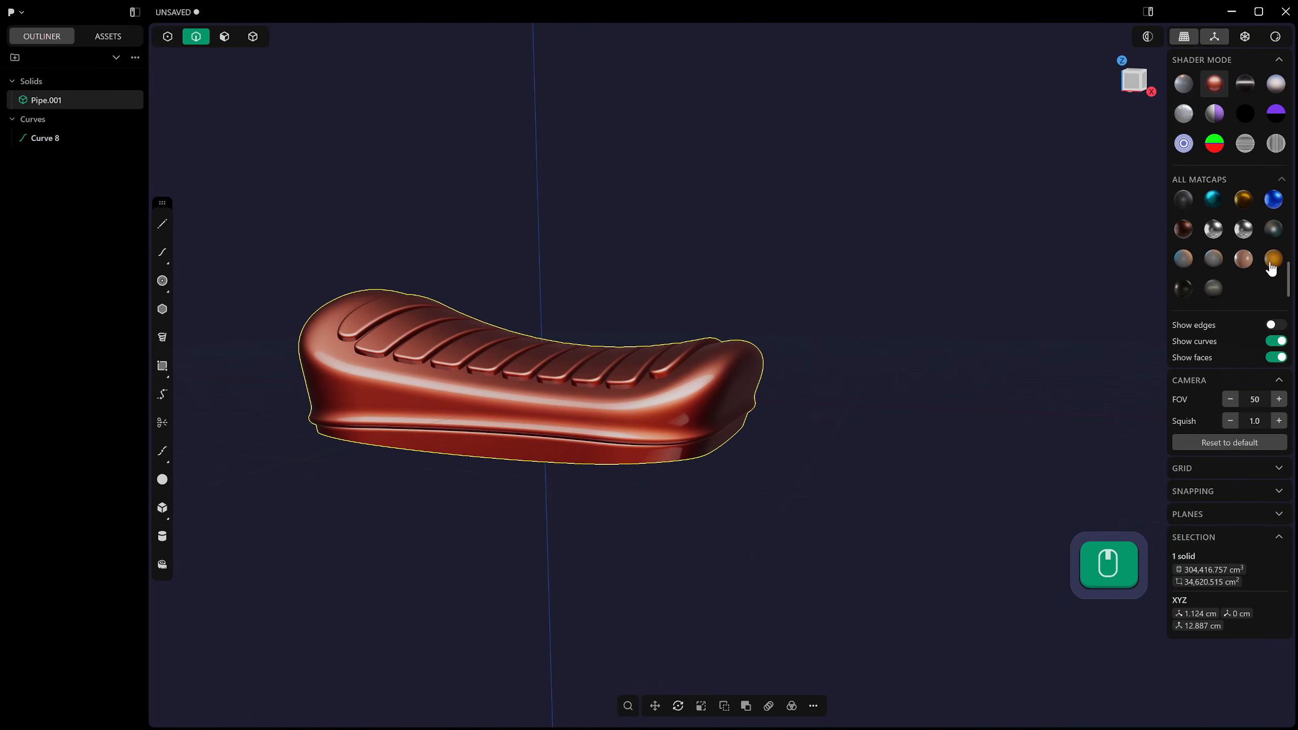
pyautogui.click(1273, 229)
pyautogui.moveTo(731, 310); pyautogui.dragTo(580, 475, button='middle')
pyautogui.moveTo(564, 519); pyautogui.dragTo(630, 438, button='middle')
pyautogui.moveTo(882, 512); pyautogui.dragTo(662, 444, button='middle')
pyautogui.moveTo(675, 529); pyautogui.dragTo(733, 545, button='middle')
pyautogui.keyDown('shift'); pyautogui.moveTo(582, 510); pyautogui.dragTo(691, 556, button='middle'); pyautogui.keyUp('shift')
pyautogui.moveTo(562, 480); pyautogui.dragTo(572, 434, button='middle')
pyautogui.keyDown('shift'); pyautogui.moveTo(531, 420); pyautogui.dragTo(654, 495, button='middle'); pyautogui.keyUp('shift')
pyautogui.keyDown('shift'); pyautogui.moveTo(608, 532); pyautogui.dragTo(655, 599, button='middle'); pyautogui.keyUp('shift')
pyautogui.moveTo(602, 440); pyautogui.dragTo(633, 460, button='middle')
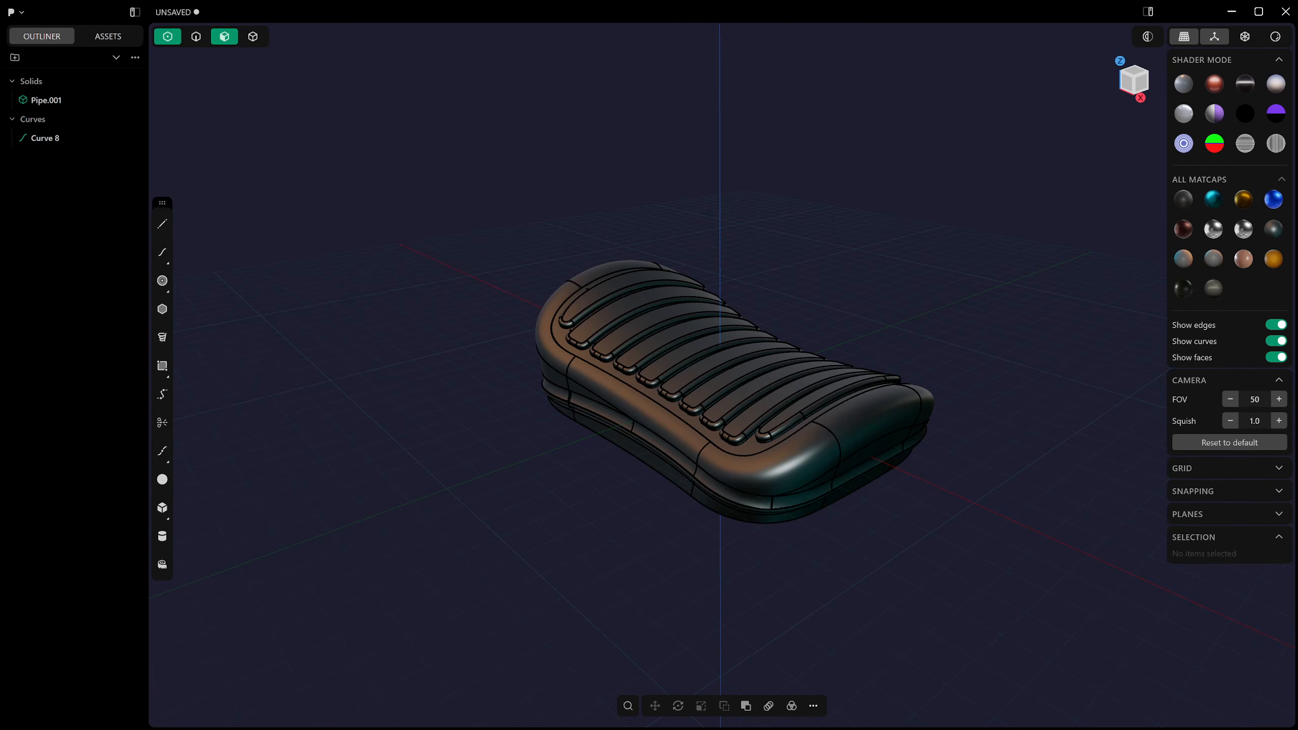
pyautogui.keyDown('shift'); pyautogui.moveTo(538, 515); pyautogui.dragTo(608, 463, button='middle'); pyautogui.keyUp('shift')
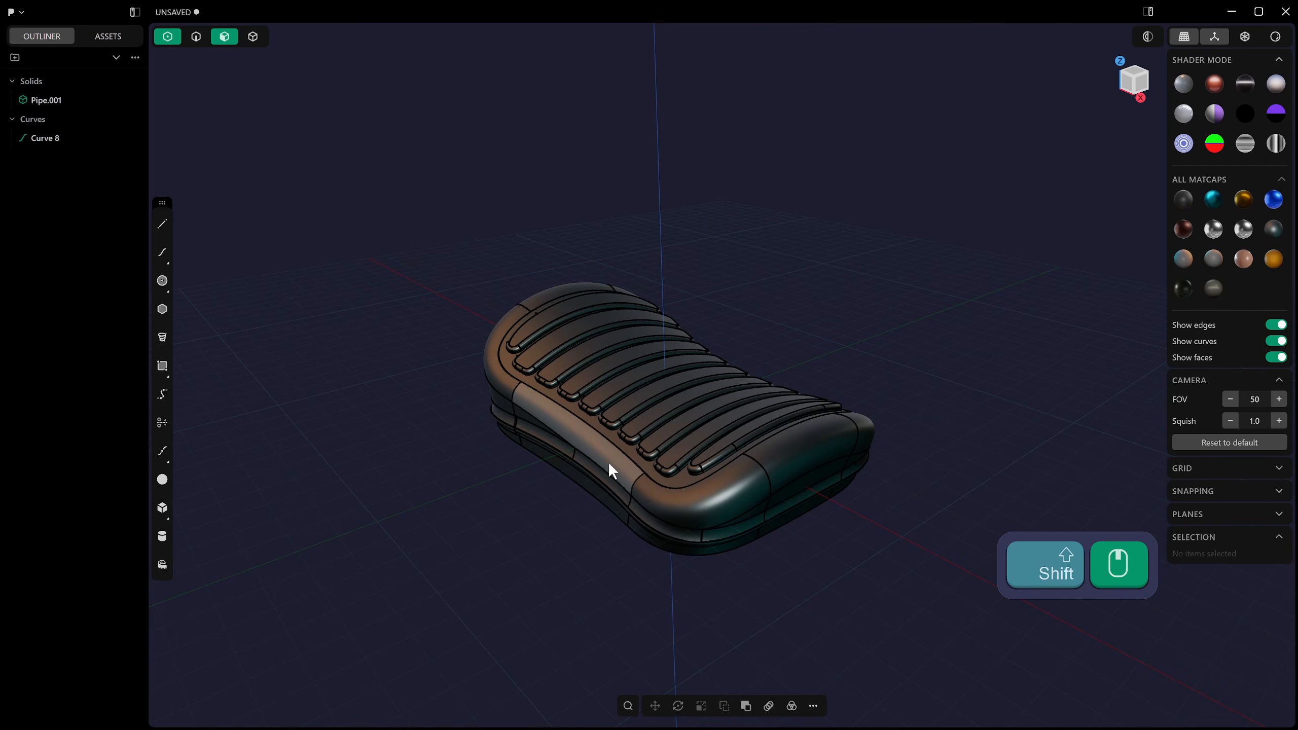
pyautogui.keyDown('shift'); pyautogui.moveTo(821, 445); pyautogui.dragTo(887, 360, button='middle'); pyautogui.keyUp('shift')
pyautogui.keyDown('shift'); pyautogui.moveTo(428, 587); pyautogui.dragTo(744, 542, button='middle'); pyautogui.keyUp('shift')
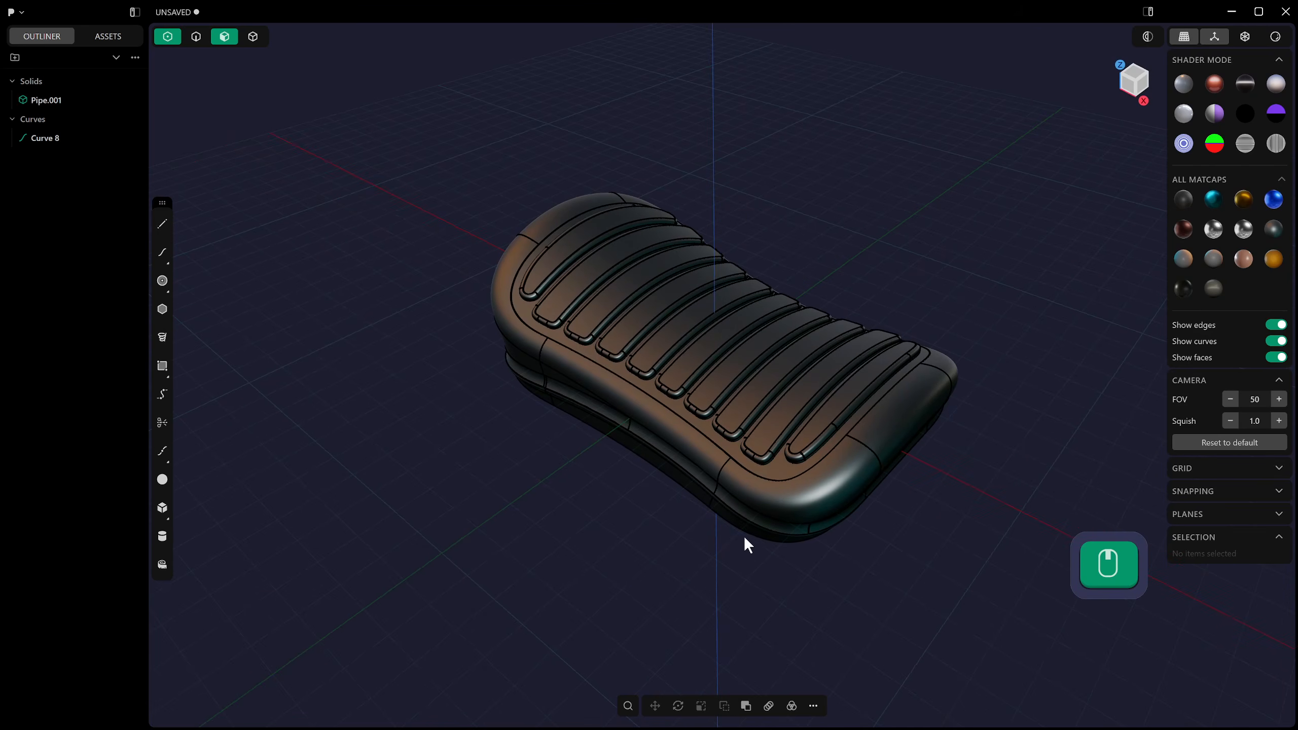
pyautogui.moveTo(739, 487); pyautogui.dragTo(824, 349, button='middle')
# Hide the edges again, return the pad to the glossy red matcap and review its side and ribbed top.
pyautogui.hotkey('alt', 'q')
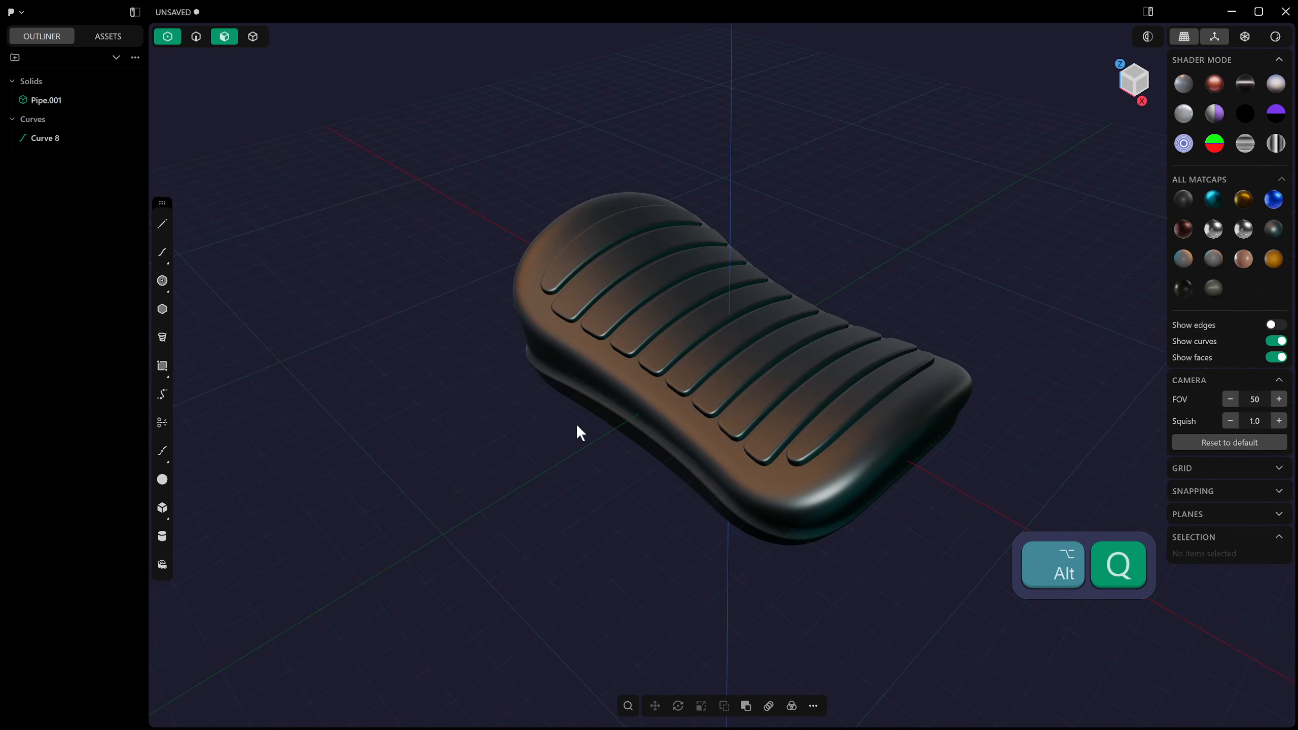
pyautogui.moveTo(576, 424); pyautogui.dragTo(598, 383, button='middle')
pyautogui.click(1215, 84)
pyautogui.moveTo(886, 413); pyautogui.dragTo(482, 409, button='middle')
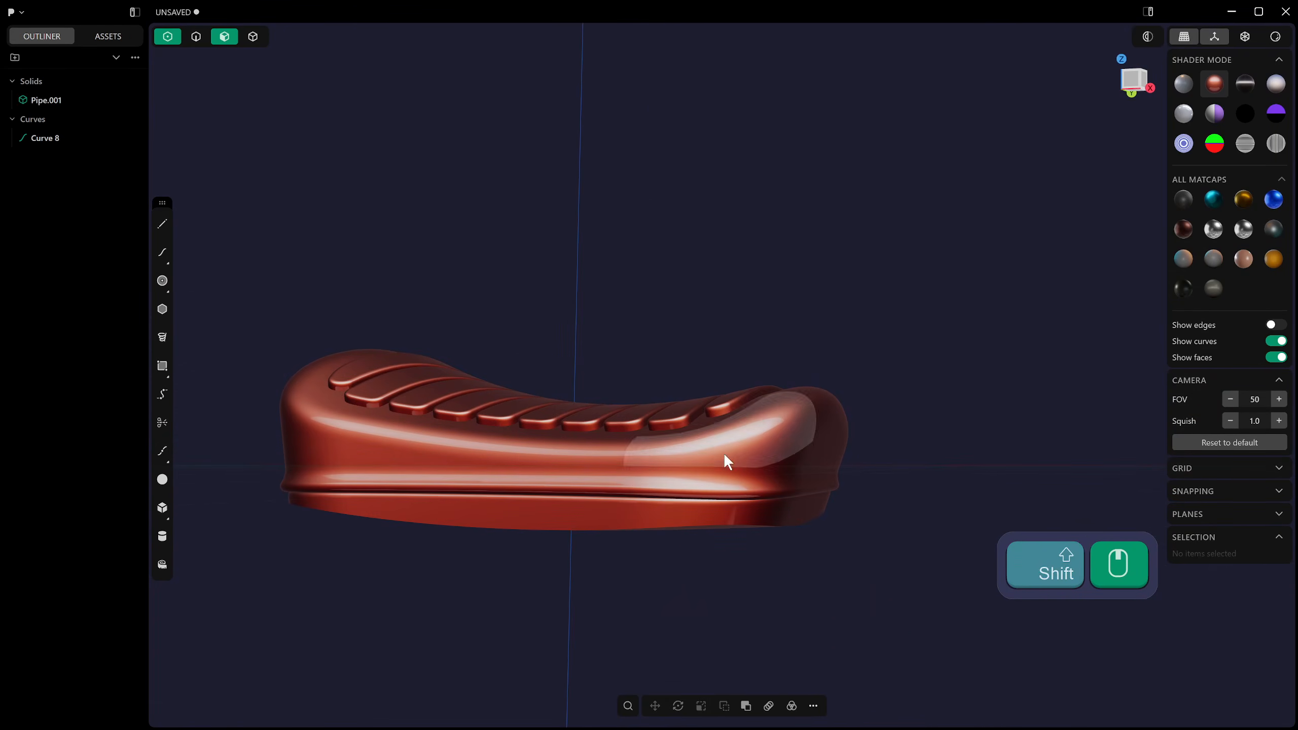
pyautogui.moveTo(691, 337); pyautogui.dragTo(680, 440, button='middle')
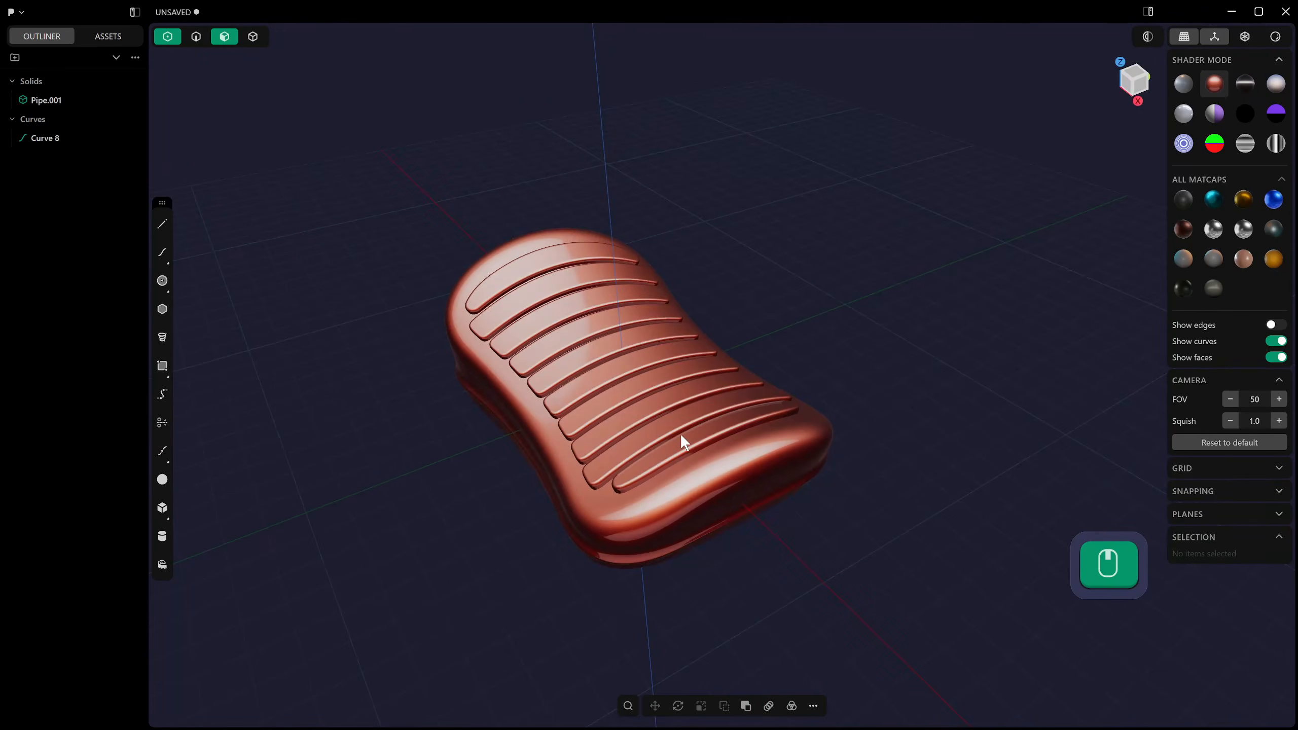